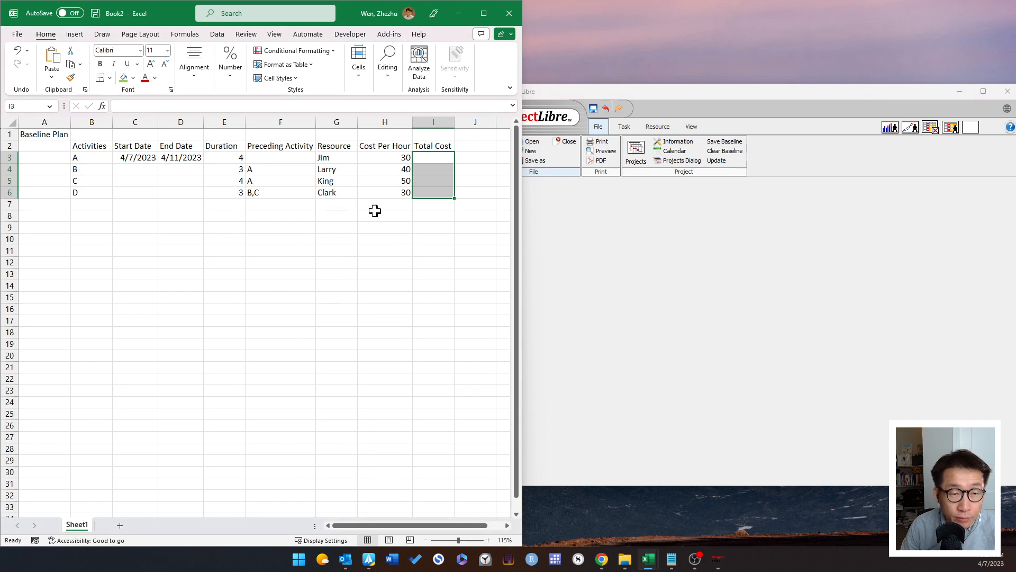
pyautogui.click(385, 262)
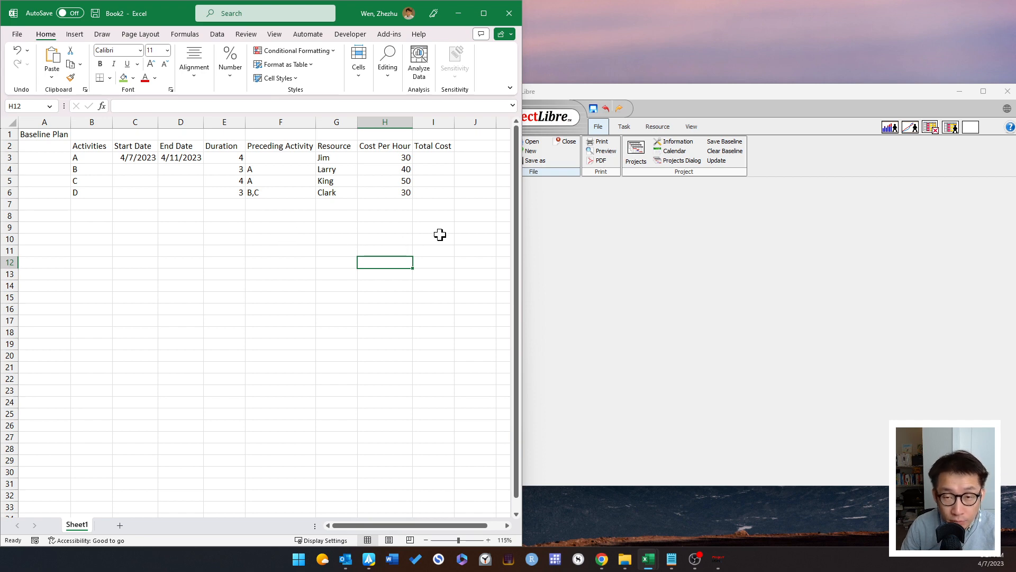
pyautogui.click(726, 240)
pyautogui.click(385, 264)
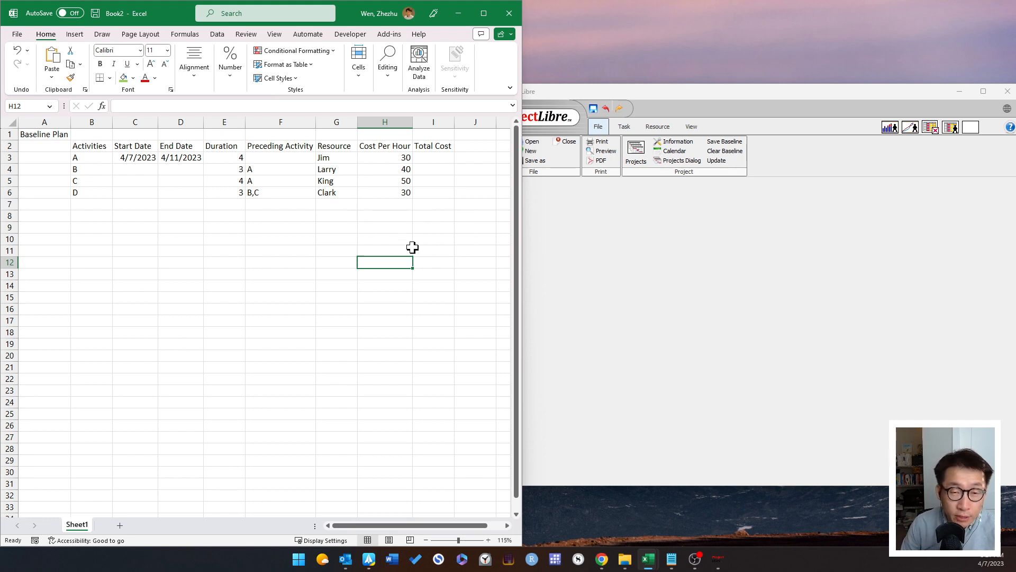
pyautogui.click(323, 261)
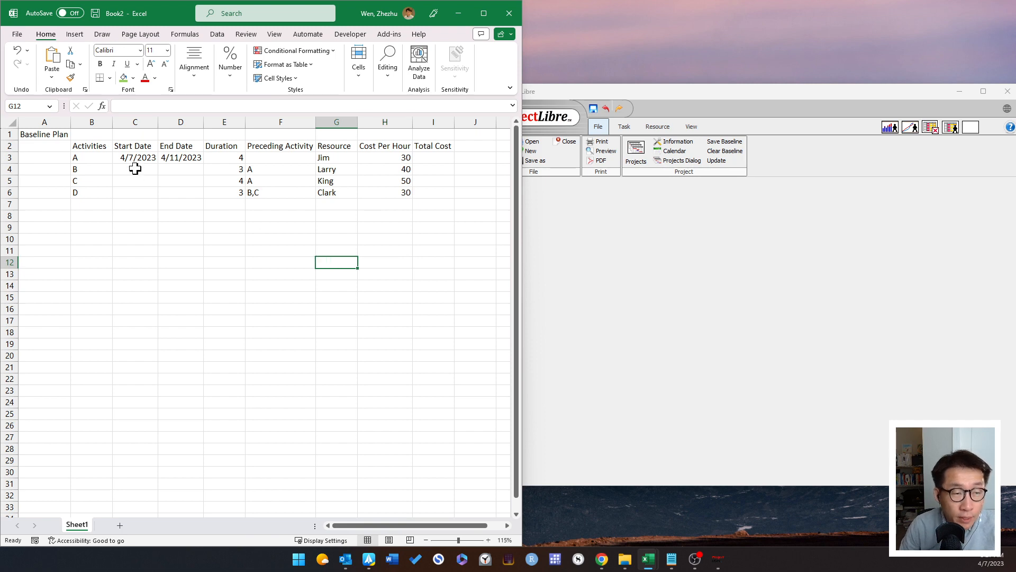
# Step: Review the baseline plan's duration, preceding activity, resource and hourly cost columns, plus the empty date and total cost cells
pyautogui.moveTo(108, 149); pyautogui.dragTo(424, 195)
pyautogui.click(377, 229)
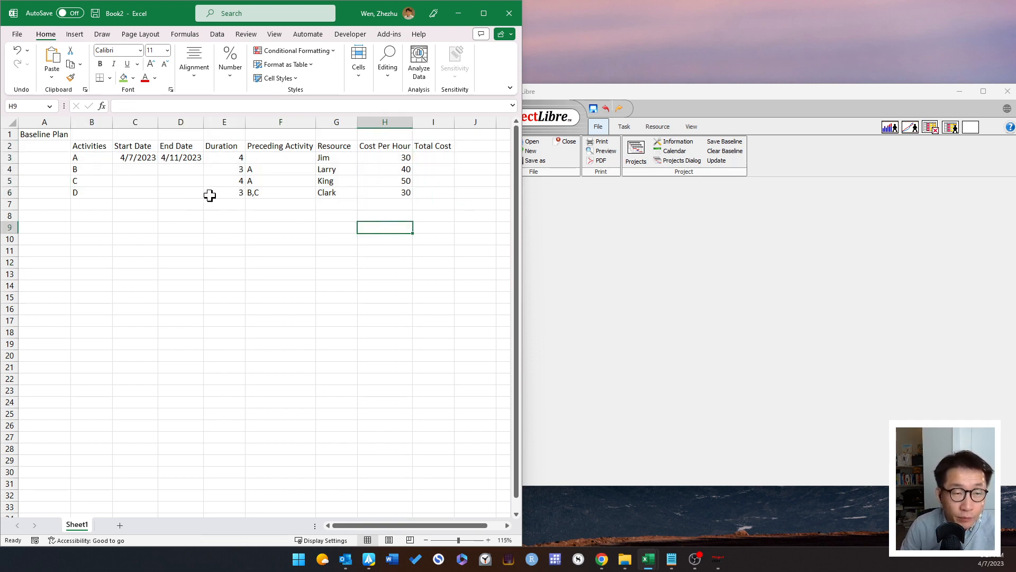
pyautogui.moveTo(226, 158); pyautogui.dragTo(223, 193)
pyautogui.moveTo(291, 146); pyautogui.dragTo(290, 194)
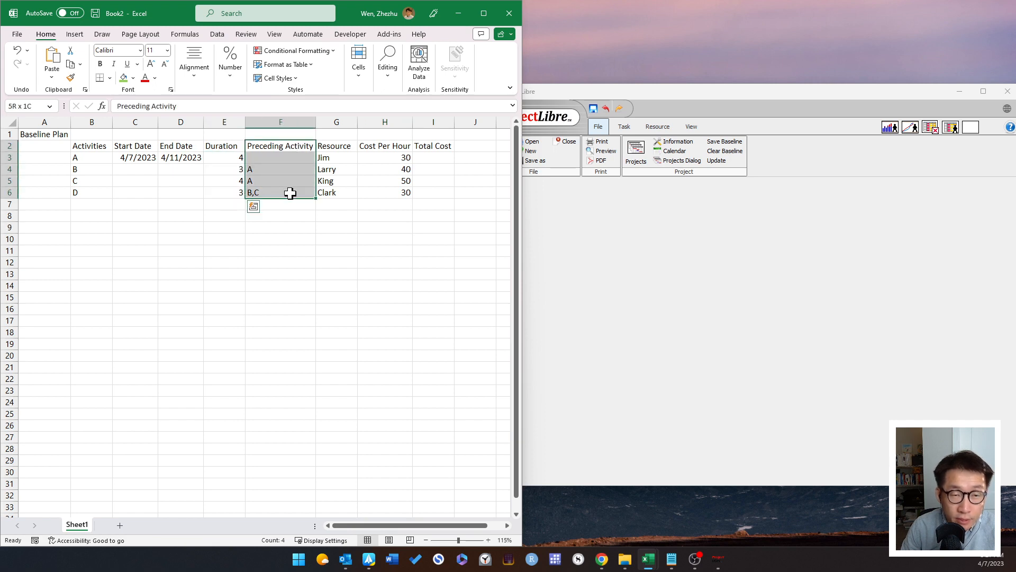
pyautogui.moveTo(344, 147); pyautogui.dragTo(345, 204)
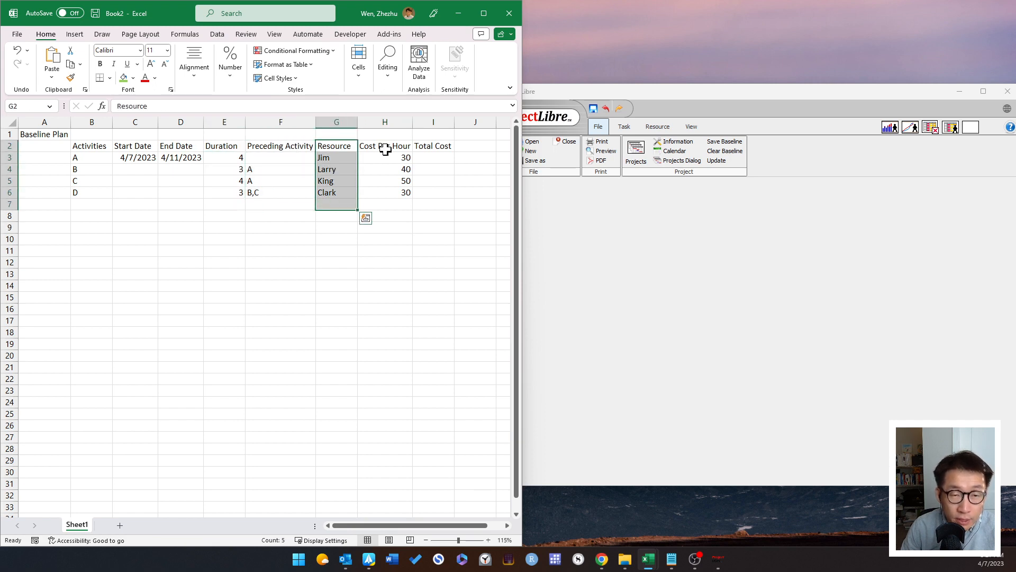
pyautogui.moveTo(385, 150); pyautogui.dragTo(390, 197)
pyautogui.click(368, 214)
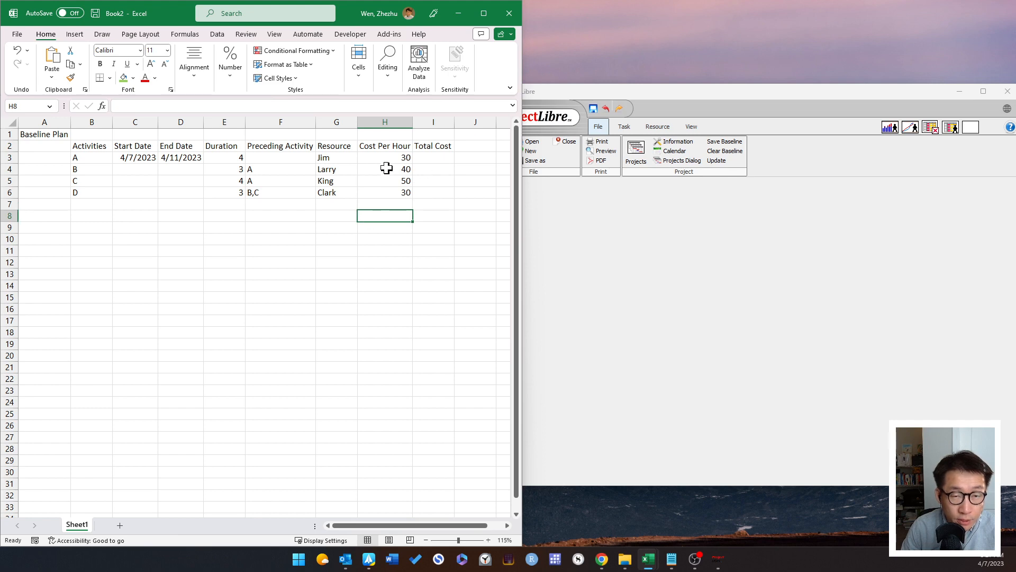
pyautogui.moveTo(129, 169); pyautogui.dragTo(186, 201)
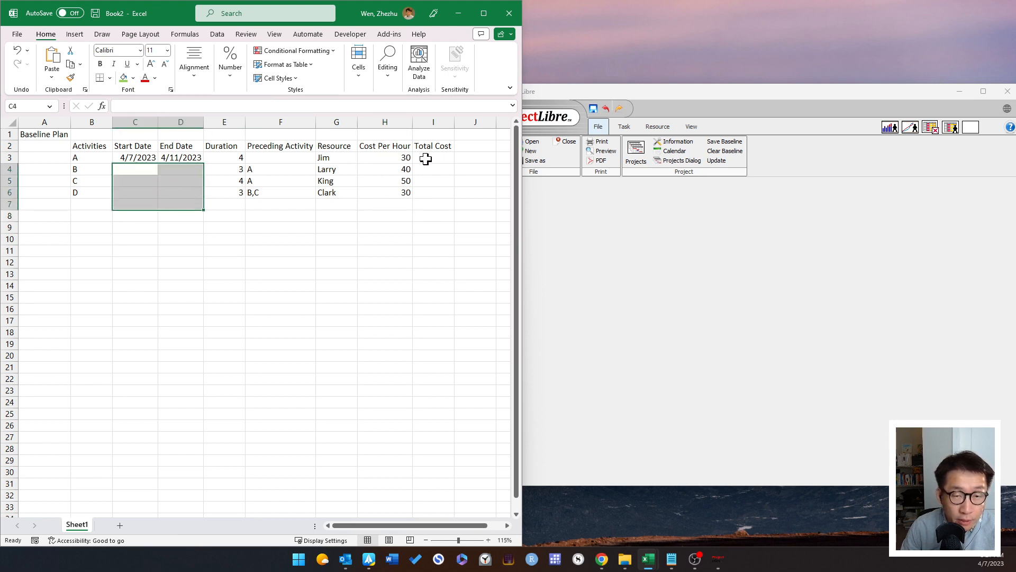
pyautogui.moveTo(426, 159); pyautogui.dragTo(429, 195)
pyautogui.click(433, 215)
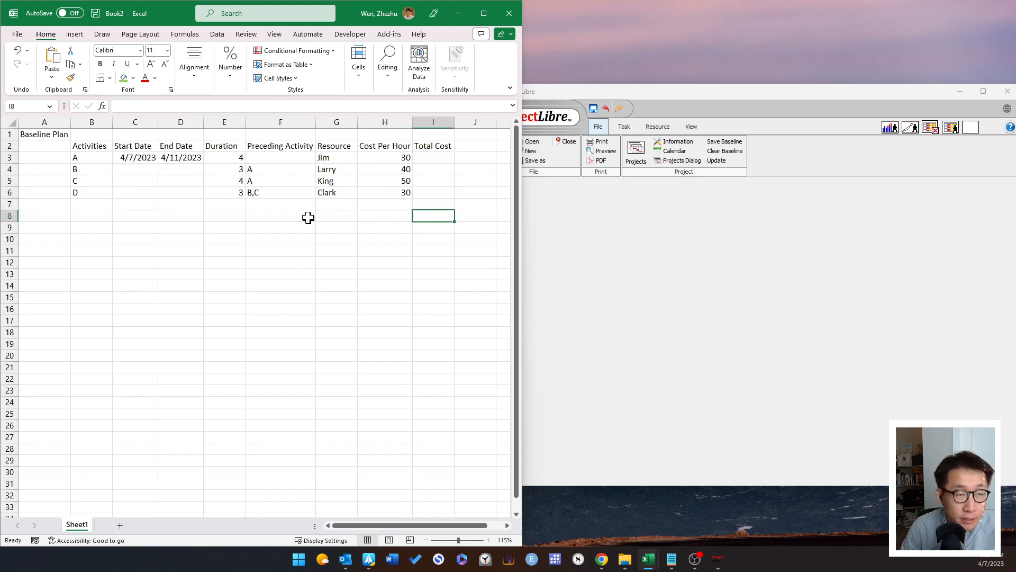
# Step: Examine activity A's dates and duration and the preceding activity of B and C
pyautogui.click(143, 171)
pyautogui.click(143, 156)
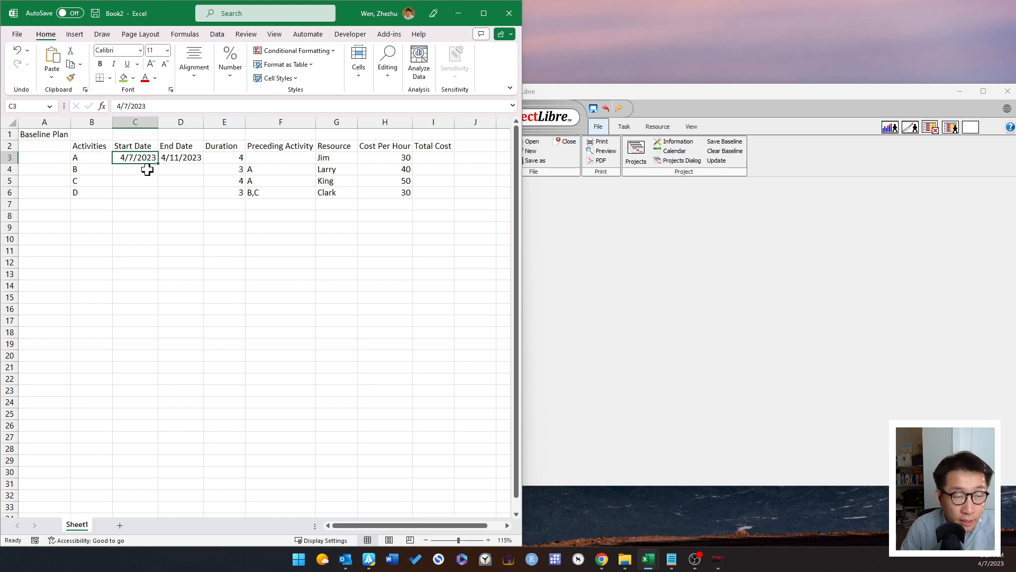
pyautogui.click(147, 170)
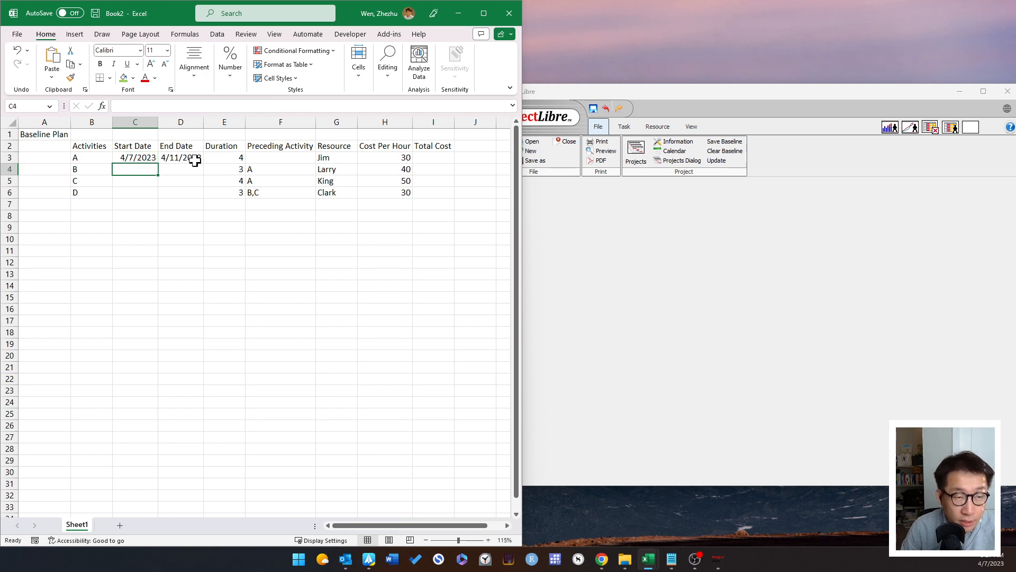
pyautogui.click(196, 158)
pyautogui.click(236, 159)
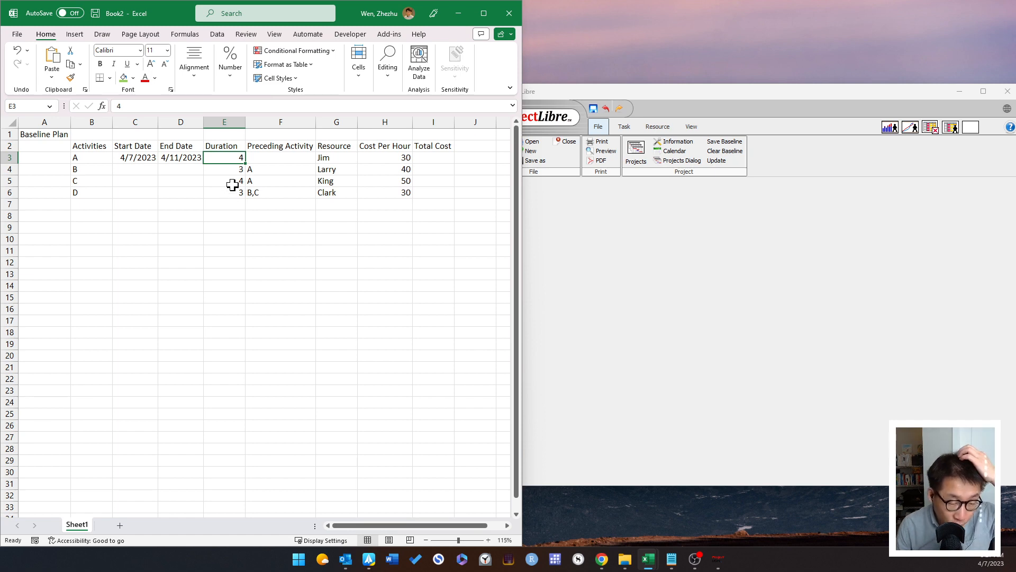
pyautogui.click(147, 168)
pyautogui.moveTo(280, 168); pyautogui.dragTo(270, 182)
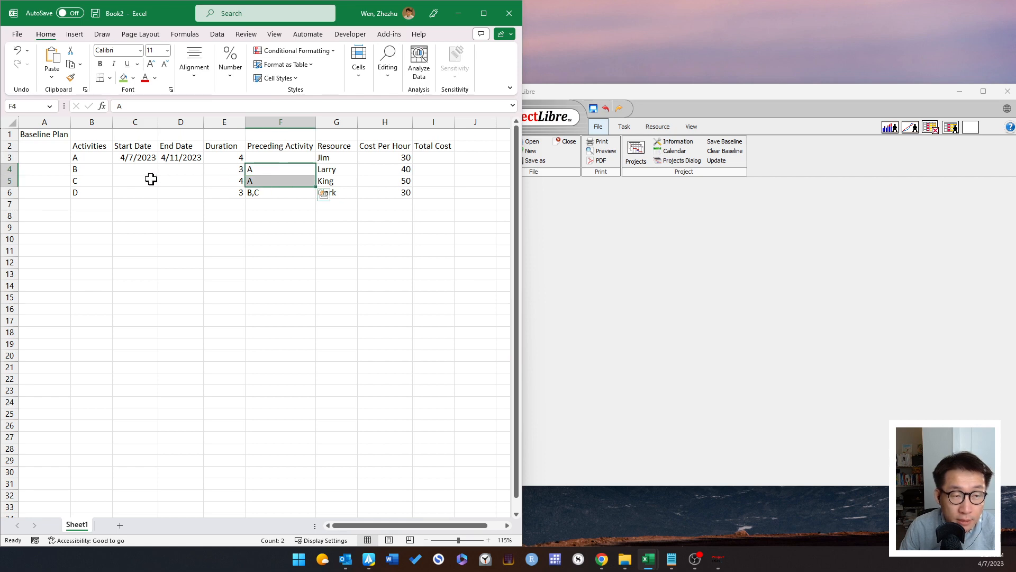
# Step: Set the start dates of activities B and C to activity A's end date with =D3 in C4 and C5
pyautogui.click(123, 169)
pyautogui.write('=')
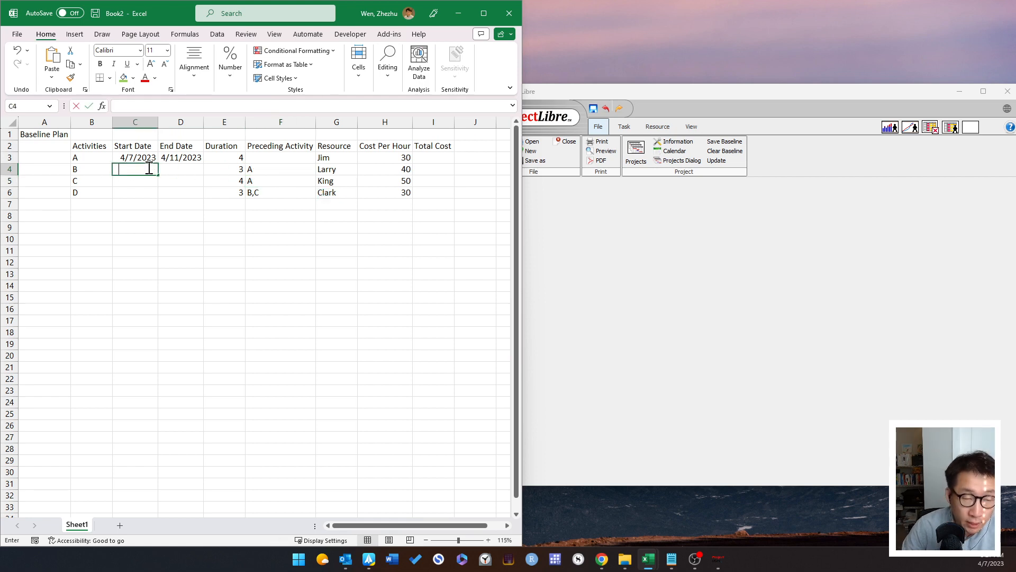
pyautogui.press('Return')
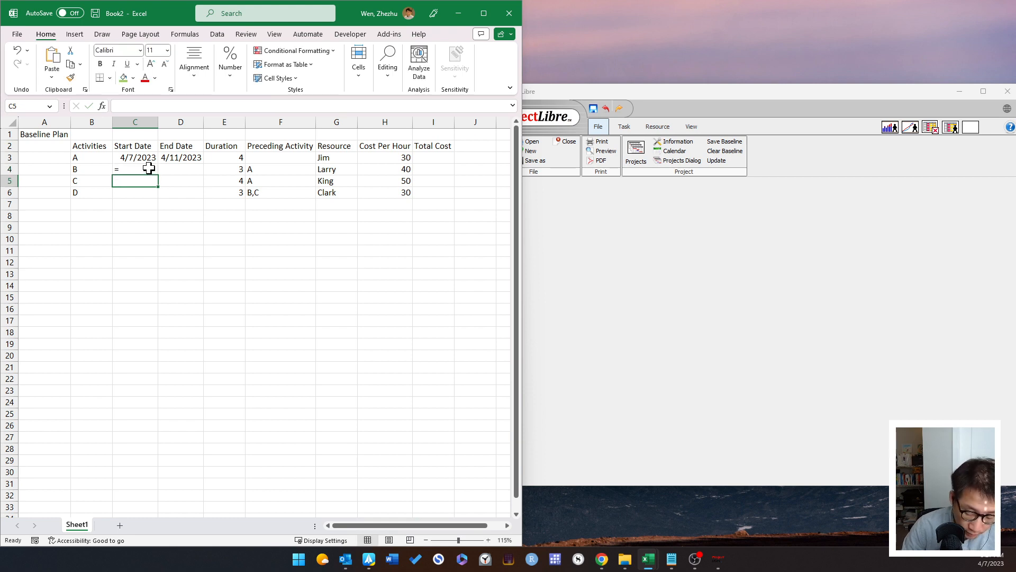
pyautogui.click(149, 169)
pyautogui.doubleClick(149, 168)
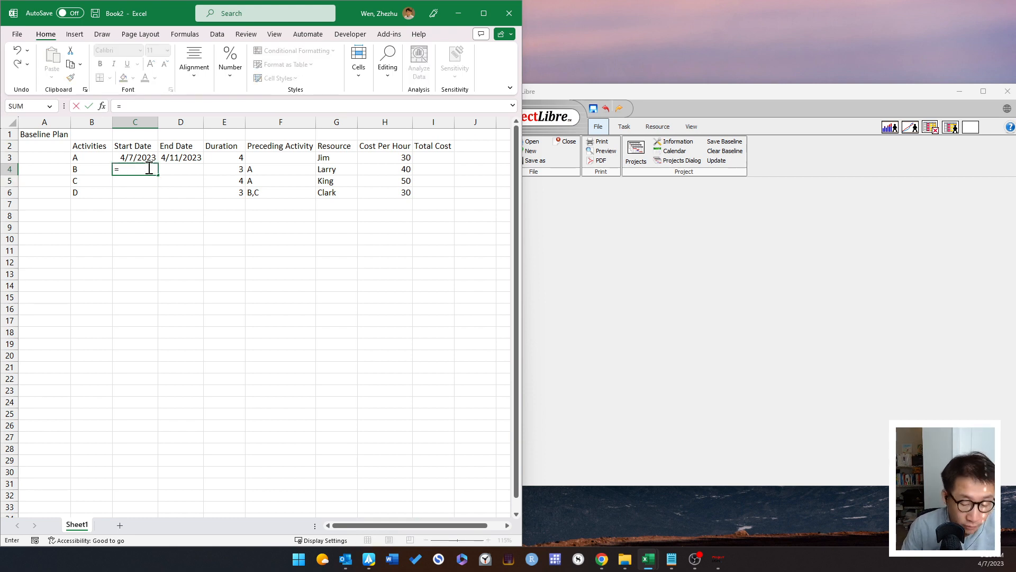
pyautogui.click(181, 156)
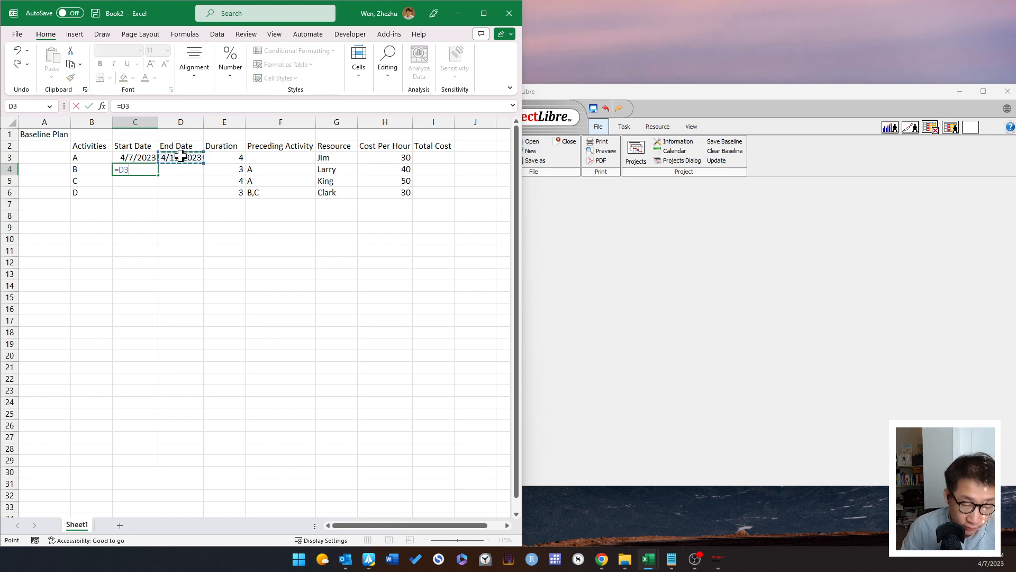
pyautogui.press('Return')
pyautogui.write('=')
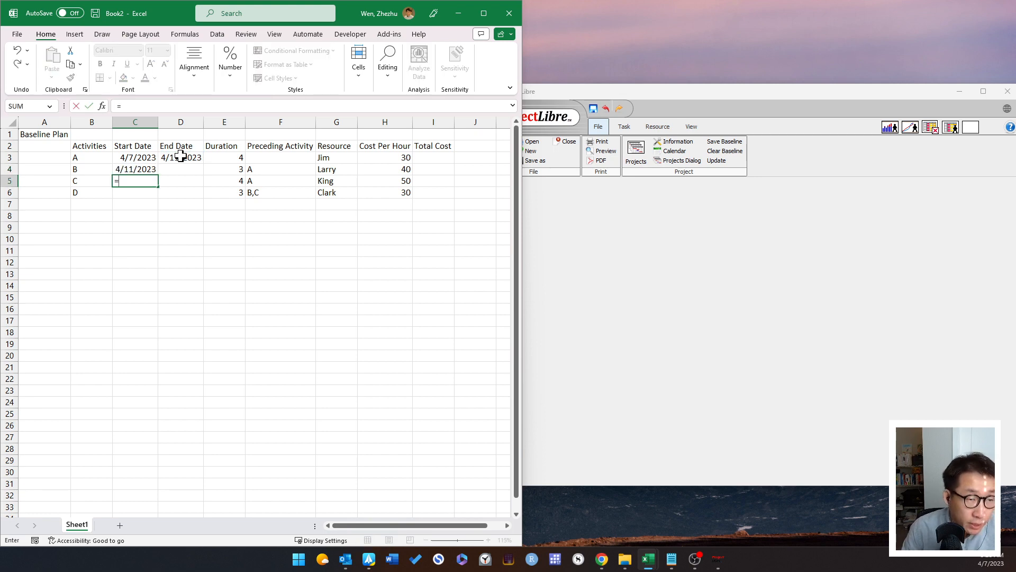
pyautogui.click(181, 157)
pyautogui.press('Return')
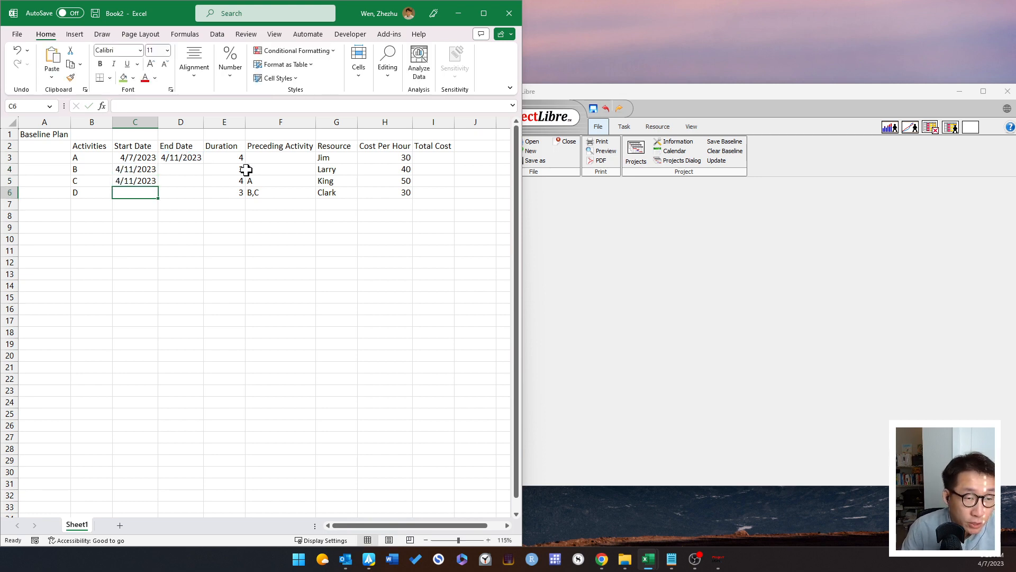
# Step: Calculate activity B's end date in D4 with =C4+E4 and fill the formula down to activity C
pyautogui.click(186, 170)
pyautogui.write('=')
pyautogui.press('Left')
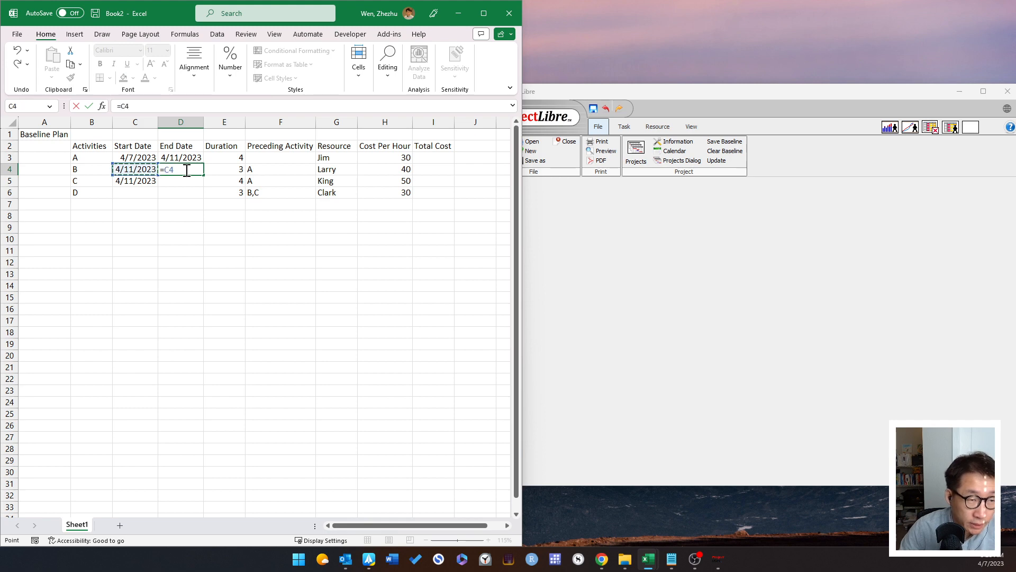
pyautogui.write('+')
pyautogui.click(210, 170)
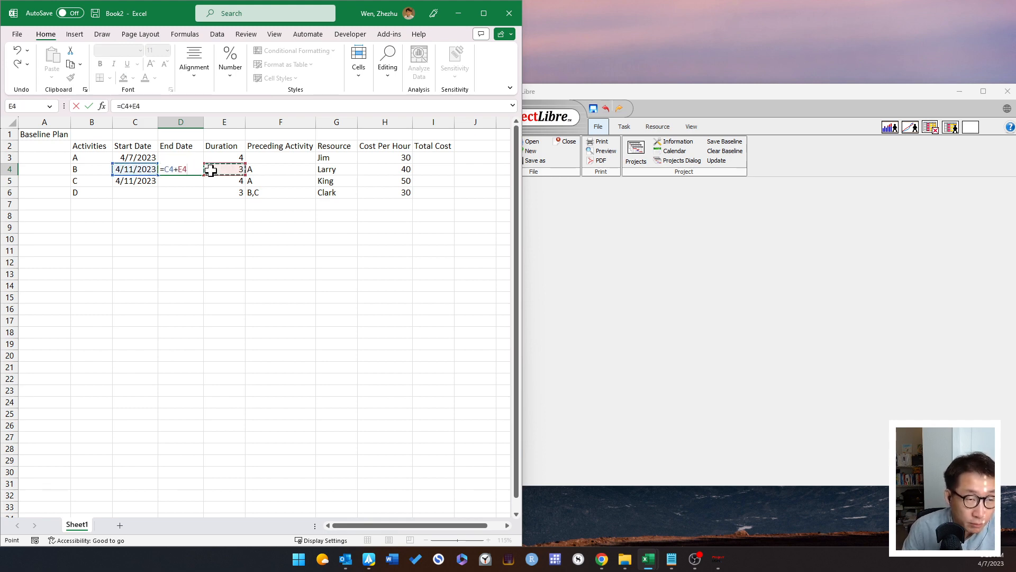
pyautogui.press('Return')
pyautogui.click(199, 172)
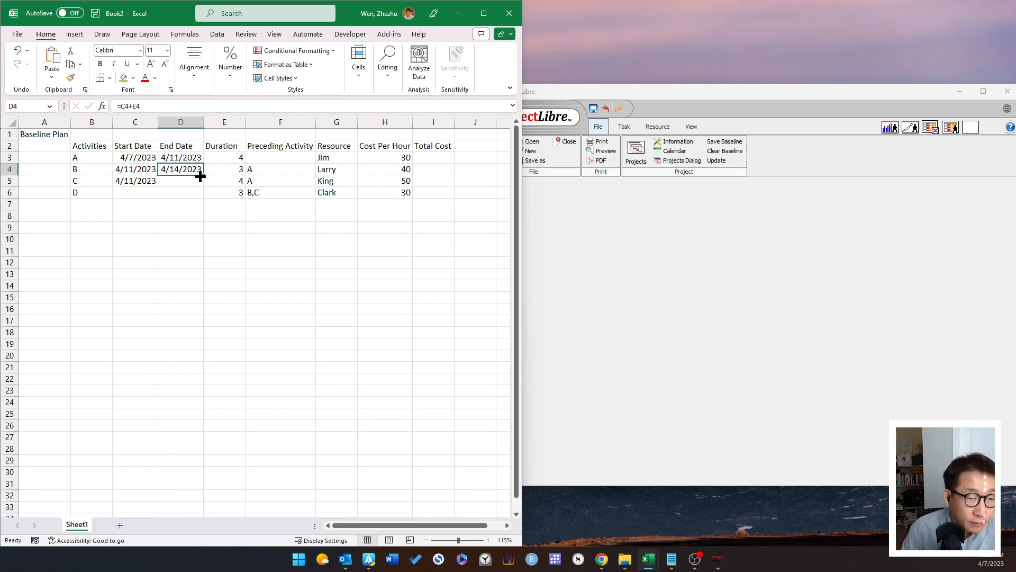
pyautogui.click(201, 180)
pyautogui.moveTo(203, 181); pyautogui.dragTo(204, 183)
pyautogui.click(201, 170)
# Step: Set activity D's start date in C6 to activity C's end date with =D5
pyautogui.click(133, 192)
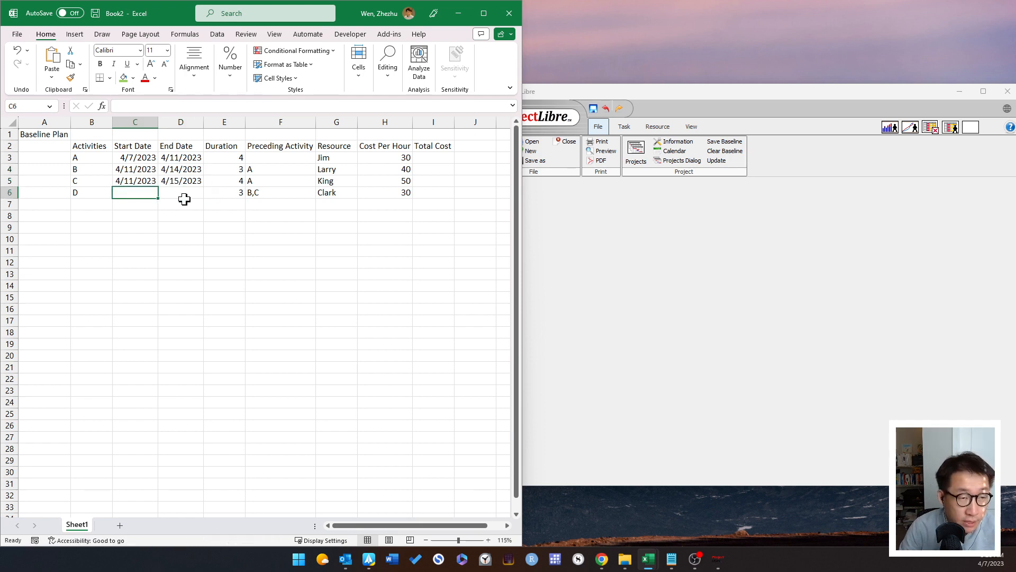
pyautogui.write('=')
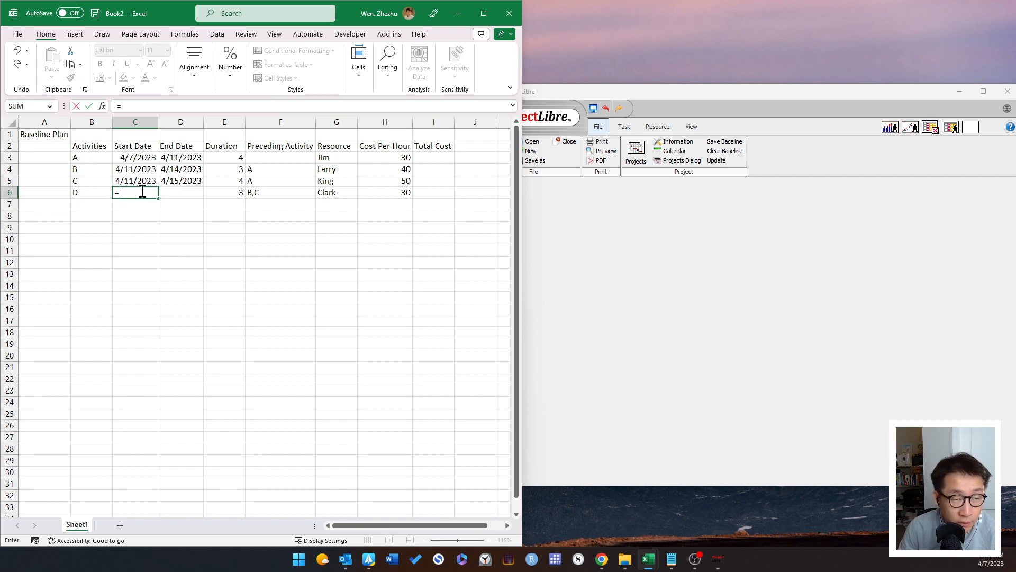
pyautogui.click(191, 181)
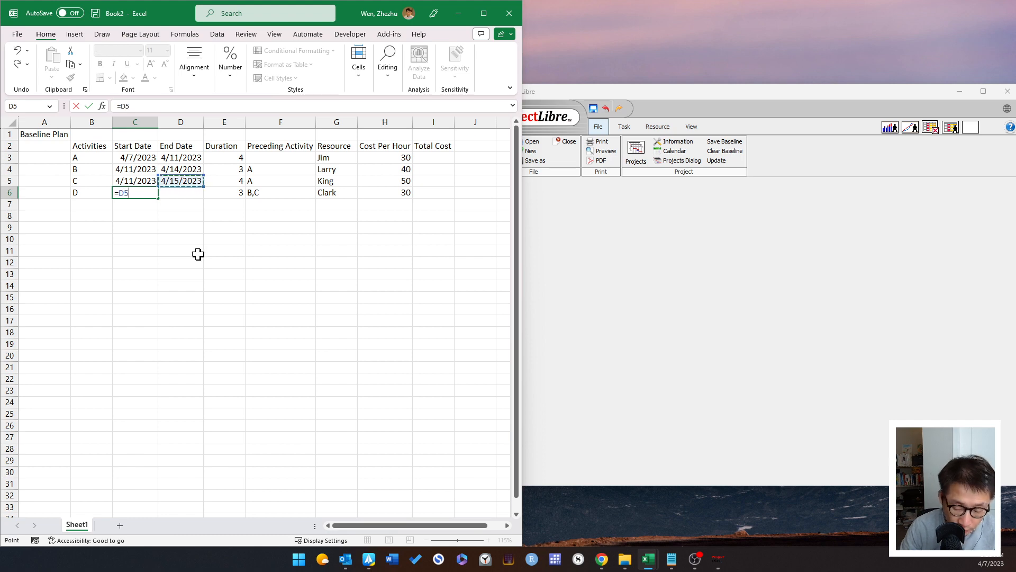
pyautogui.press('Return')
# Step: Calculate activity D's end date in D6 from its duration and start date with =E6+C6
pyautogui.click(184, 190)
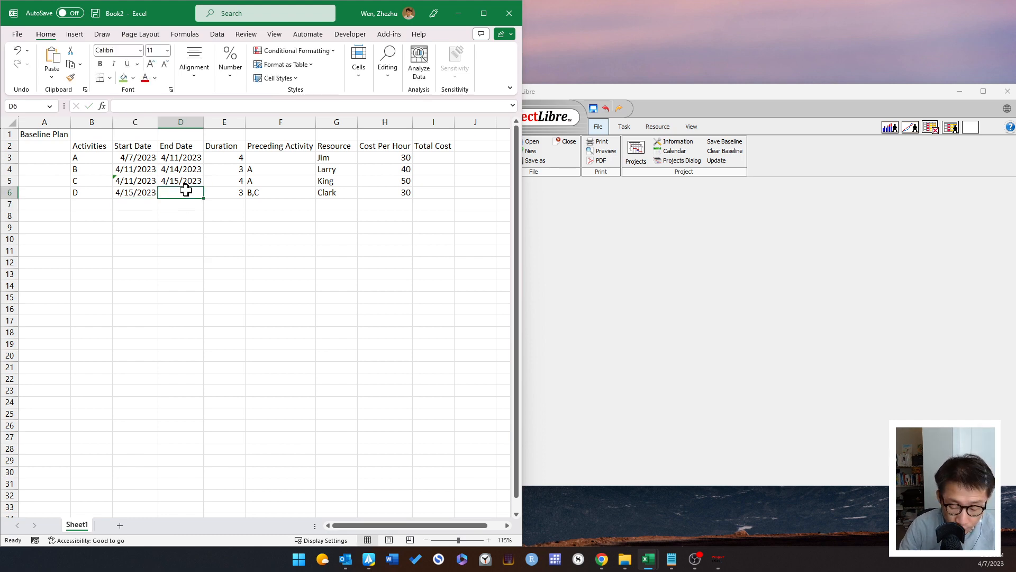
pyautogui.write('=')
pyautogui.click(218, 191)
pyautogui.write('+')
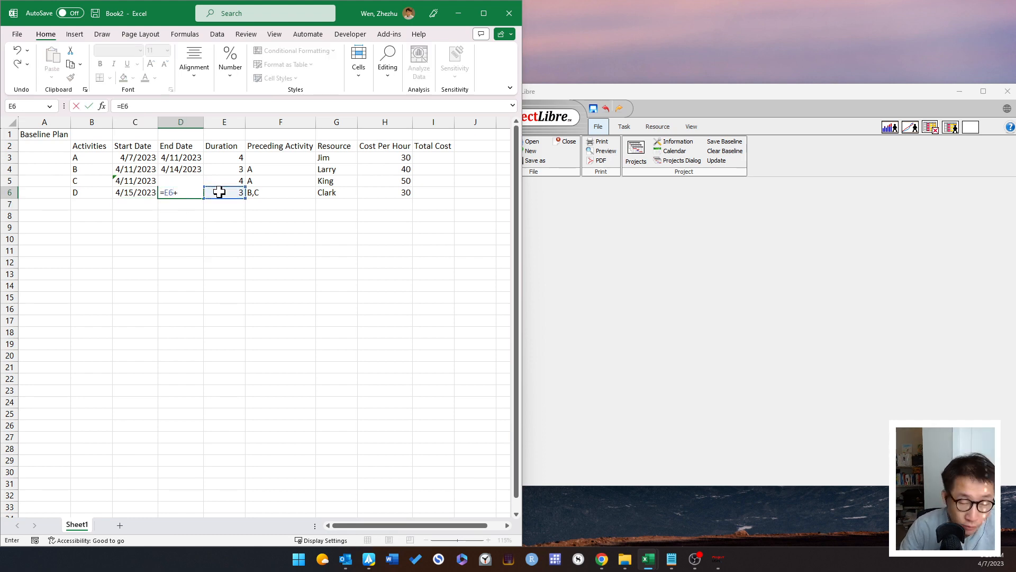
pyautogui.click(139, 194)
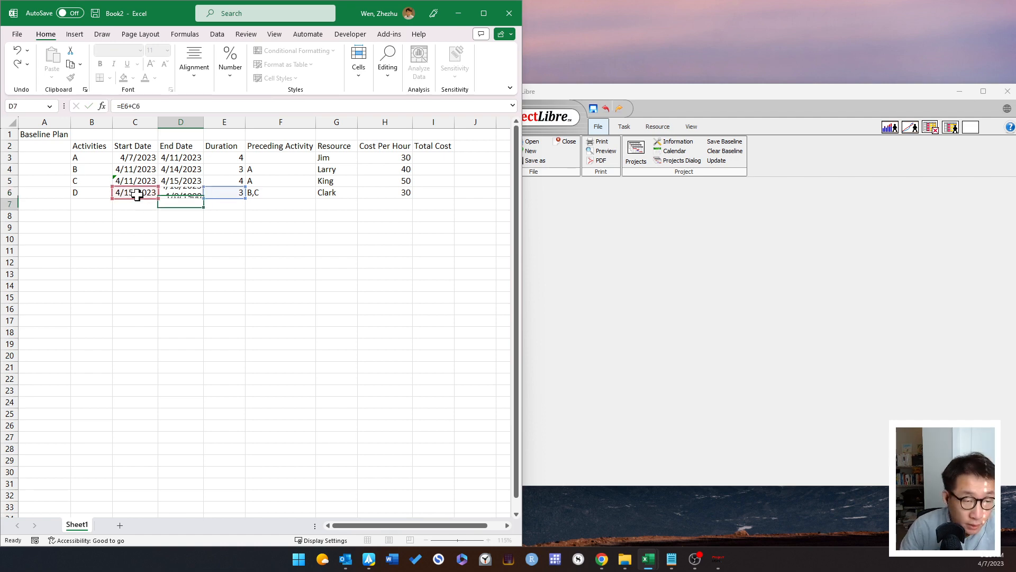
pyautogui.press('Return')
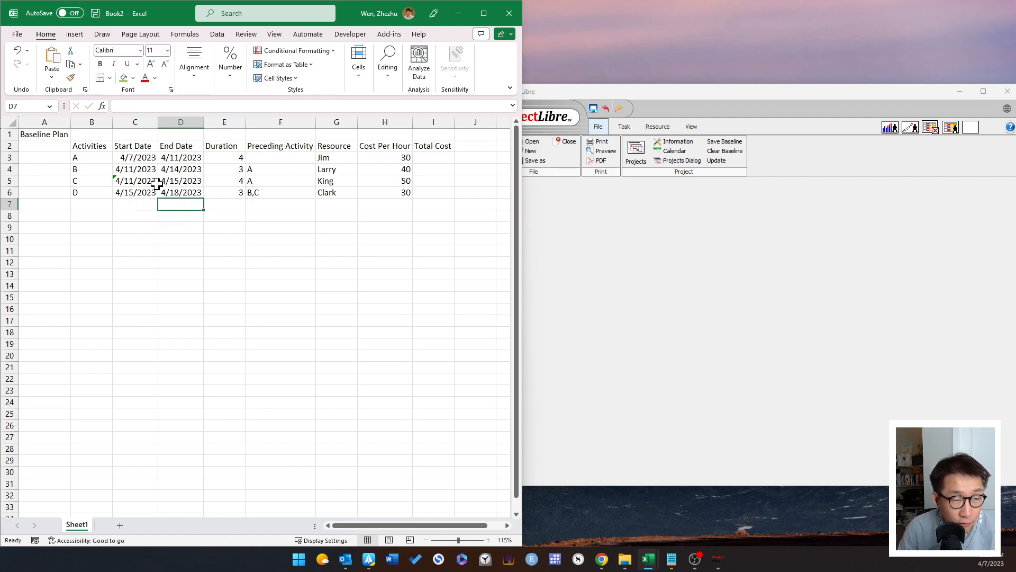
# Step: Add the label Duration in B9 and calculate the overall project duration in C9 with =D6-C3
pyautogui.click(95, 222)
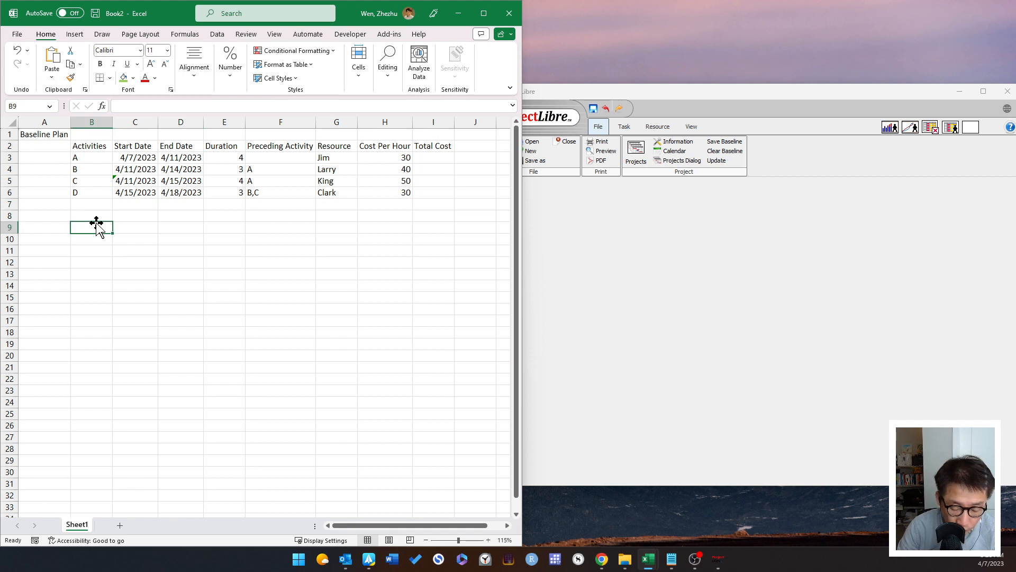
pyautogui.write('Dir')
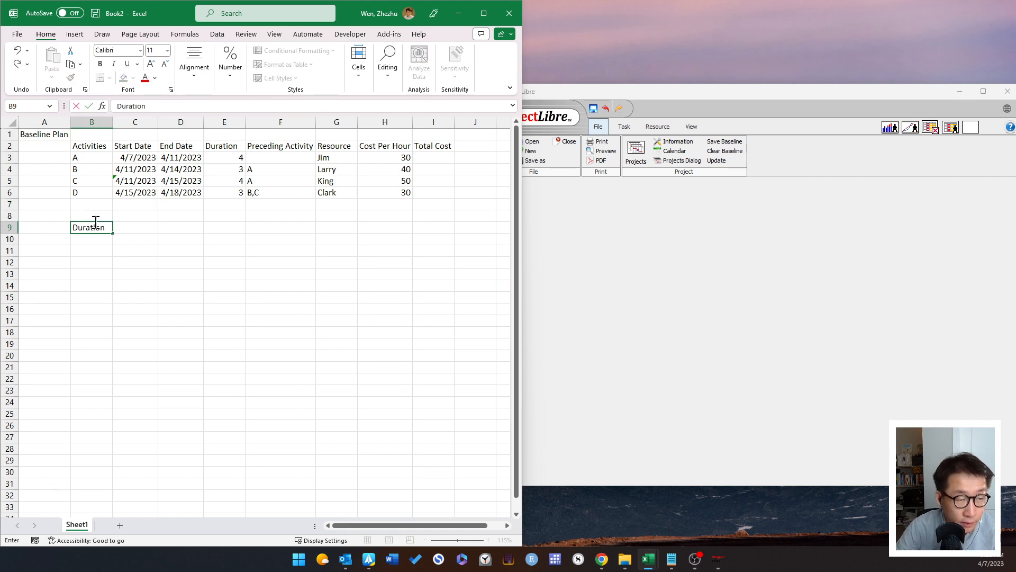
pyautogui.press('Return')
pyautogui.click(123, 226)
pyautogui.write('=')
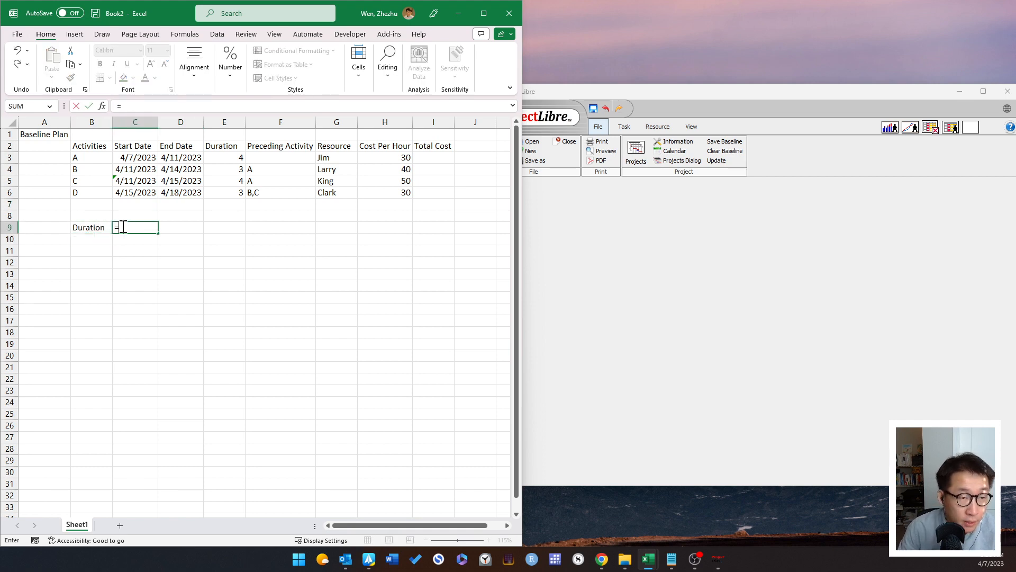
pyautogui.click(181, 193)
pyautogui.write('-')
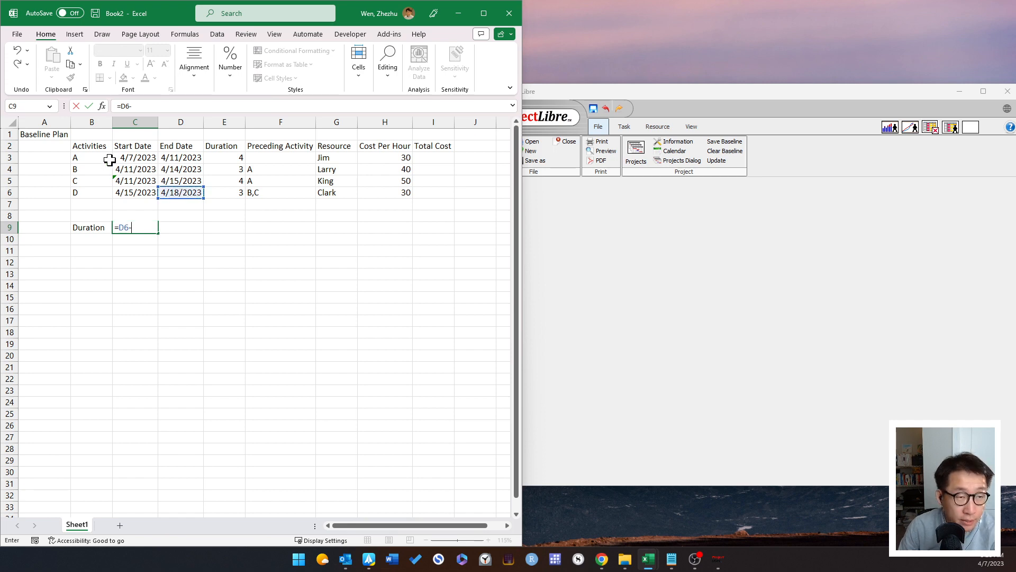
pyautogui.click(119, 159)
pyautogui.press('Return')
# Step: Move the project Duration label and its formula up one row to B8:C8
pyautogui.click(92, 260)
pyautogui.moveTo(95, 229); pyautogui.dragTo(135, 216)
pyautogui.click(111, 249)
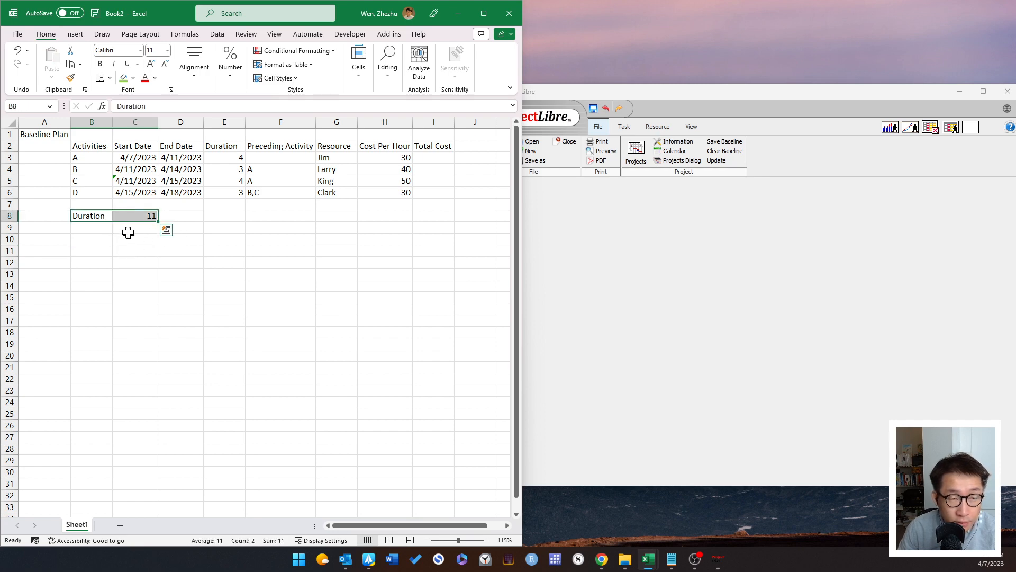
# Step: Calculate activity A's total cost in I3 from its duration, 8 hours per day and hourly cost with =E3*8*H3
pyautogui.click(309, 263)
pyautogui.click(430, 158)
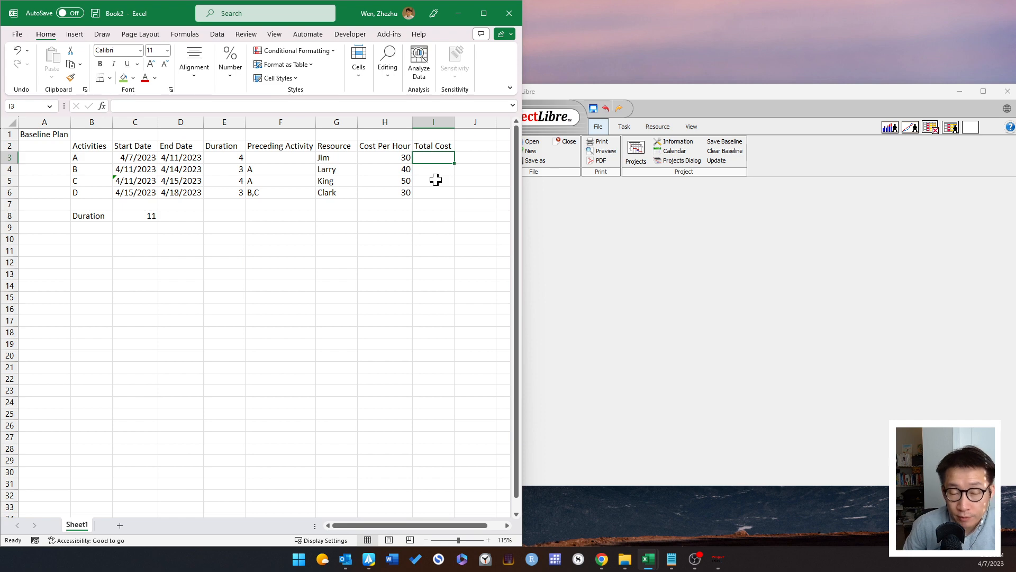
pyautogui.click(401, 161)
pyautogui.click(224, 156)
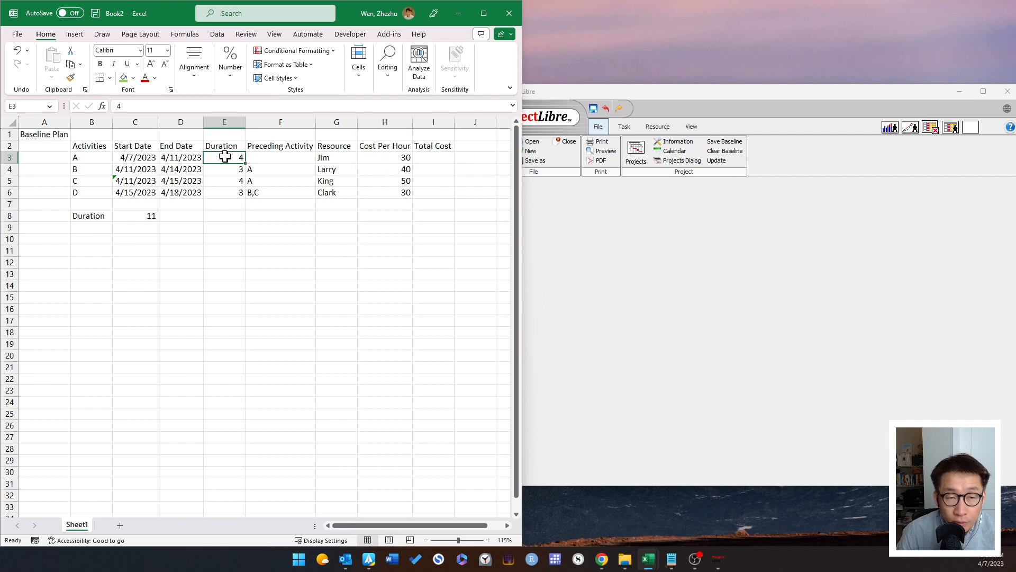
pyautogui.click(388, 159)
pyautogui.click(421, 157)
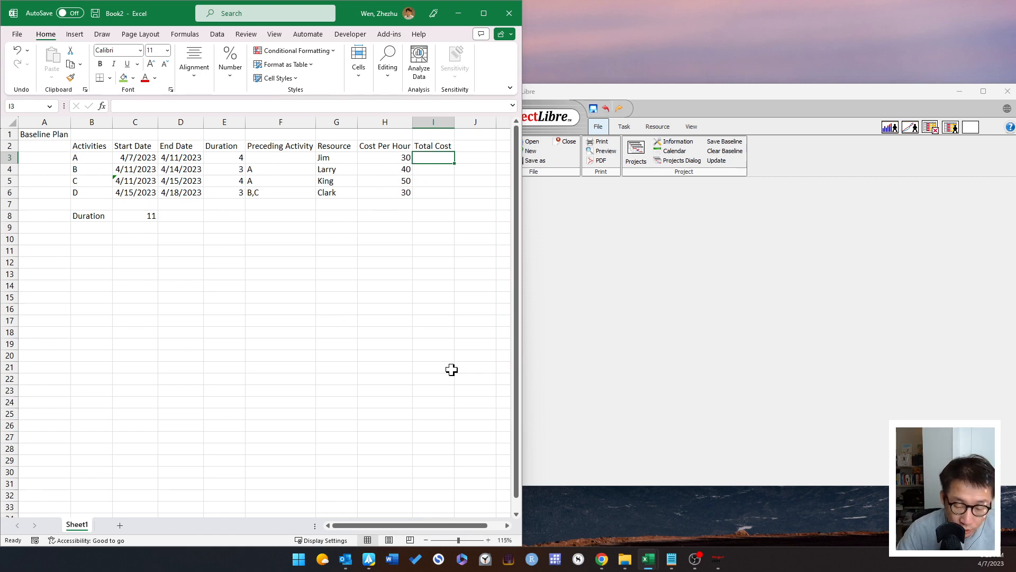
pyautogui.write('=')
pyautogui.press('Left')
pyautogui.press('Left')
pyautogui.press('Left')
pyautogui.press('Left')
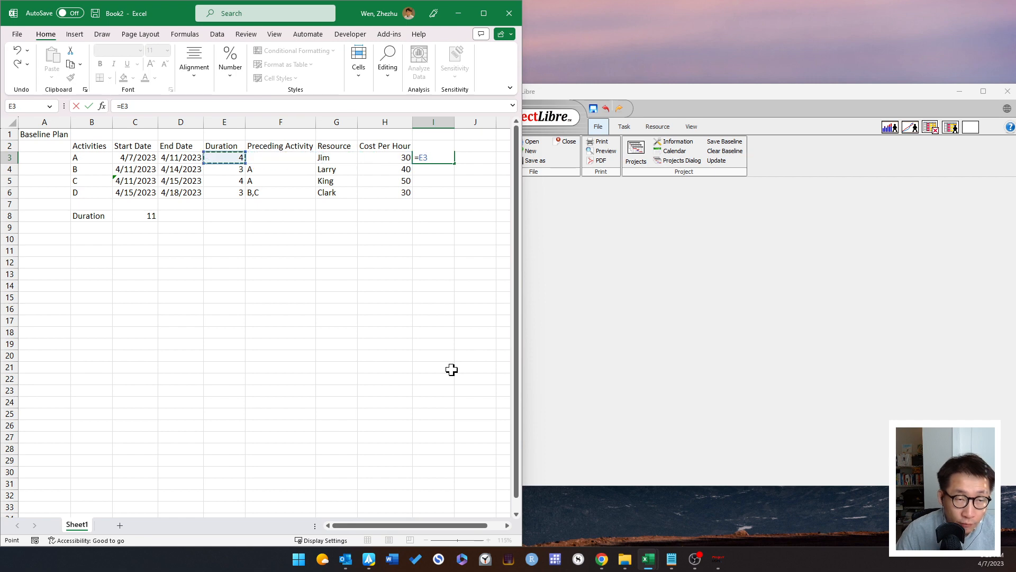
pyautogui.write('*')
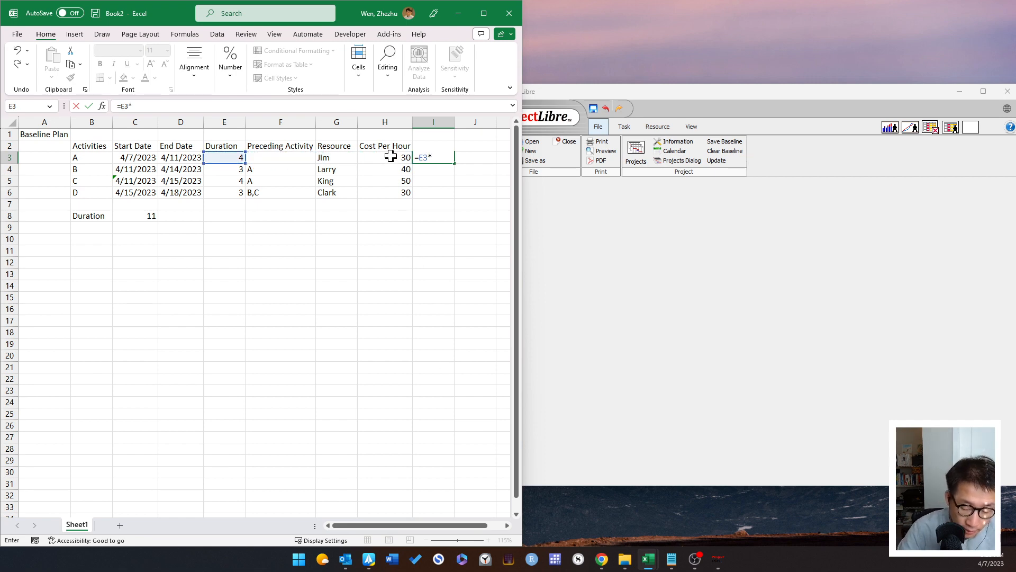
pyautogui.write('8*')
pyautogui.click(391, 156)
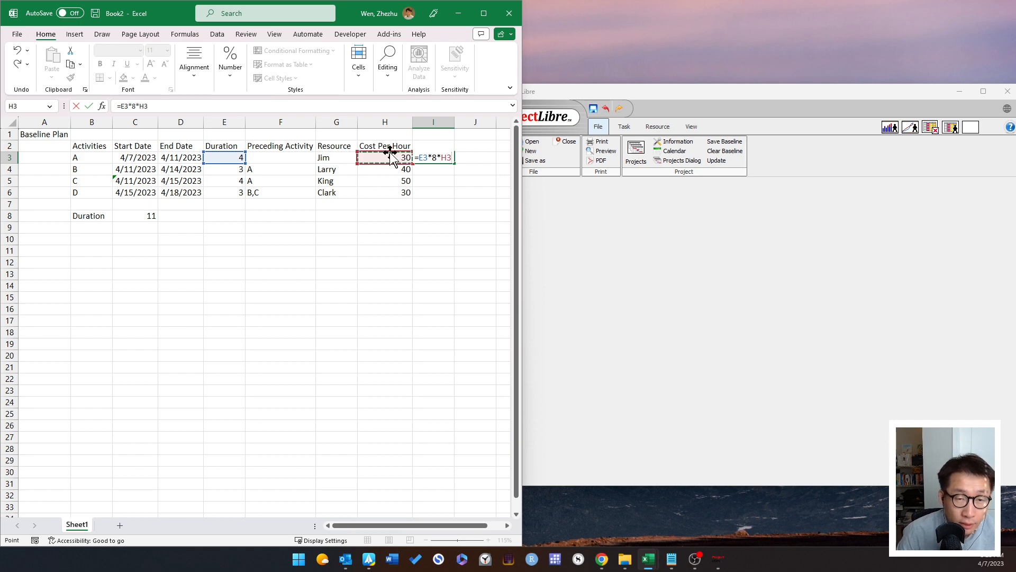
pyautogui.press('Return')
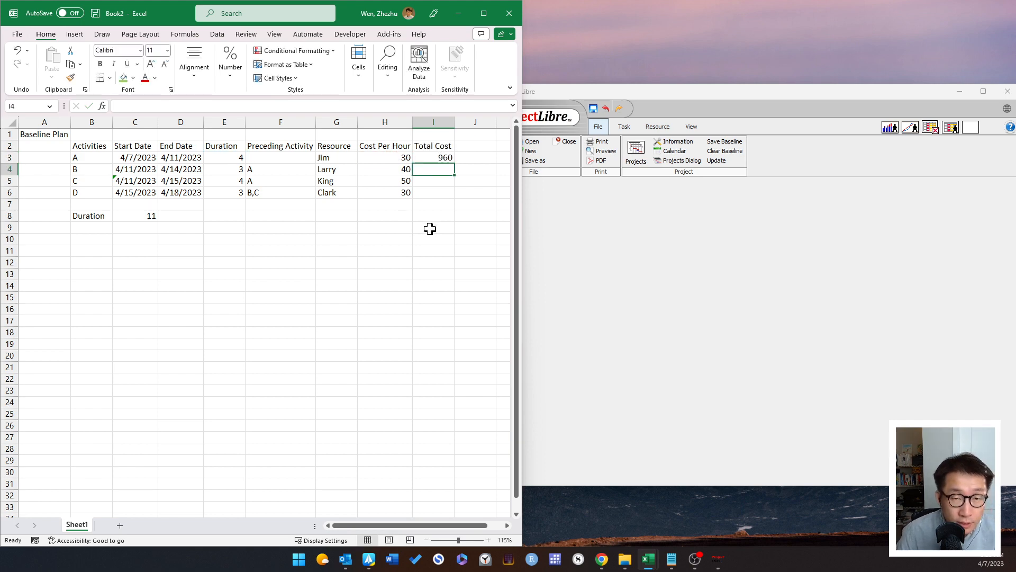
# Step: Copy the total cost formula from I3 down to I6 for the remaining activities and maximize the workbook window
pyautogui.click(445, 159)
pyautogui.moveTo(453, 164); pyautogui.dragTo(456, 203)
pyautogui.click(483, 13)
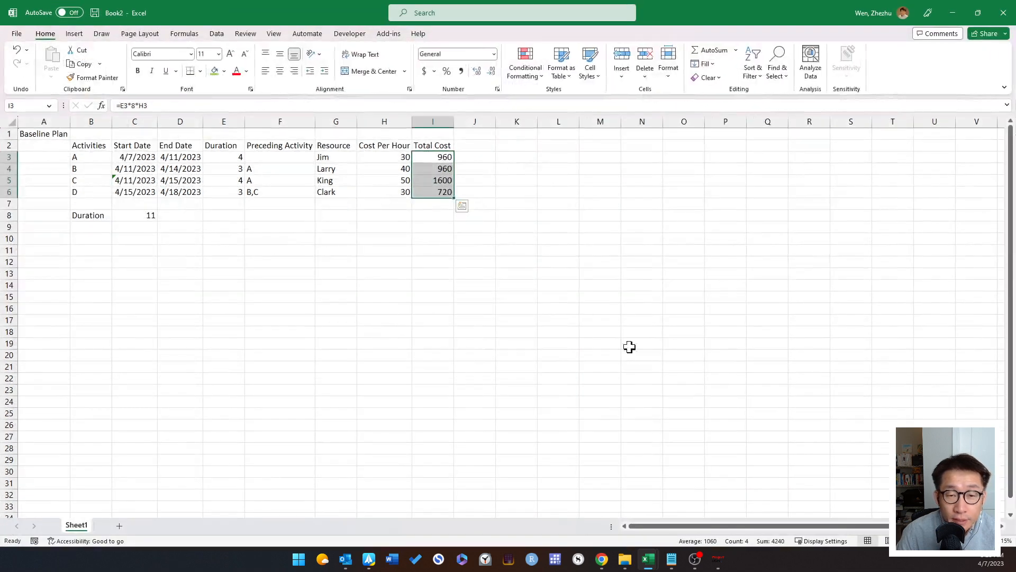
pyautogui.click(602, 330)
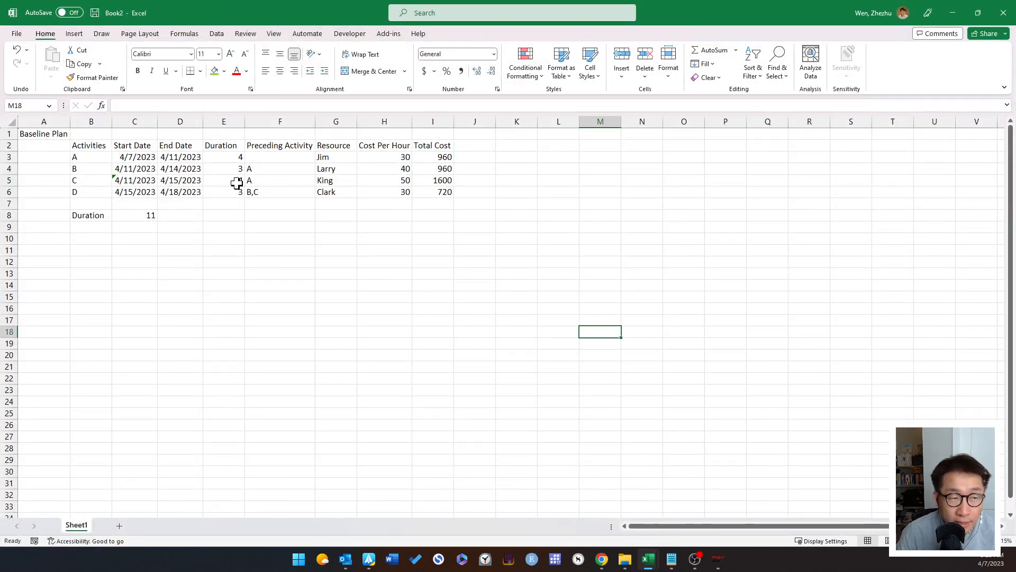
# Step: Make the Baseline Plan title in A1 bold with a green fill
pyautogui.click(61, 135)
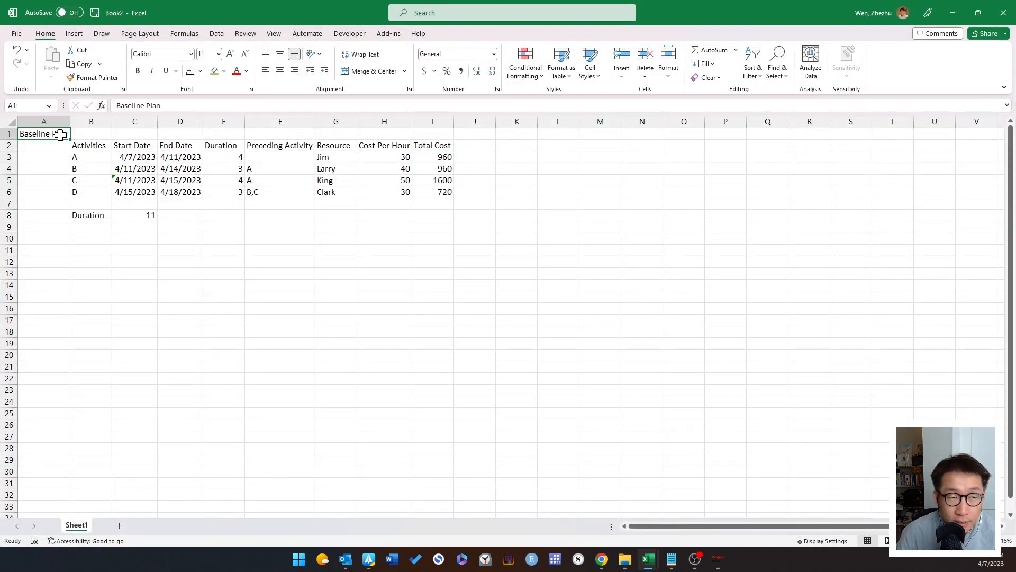
pyautogui.click(138, 70)
pyautogui.click(215, 72)
pyautogui.click(169, 240)
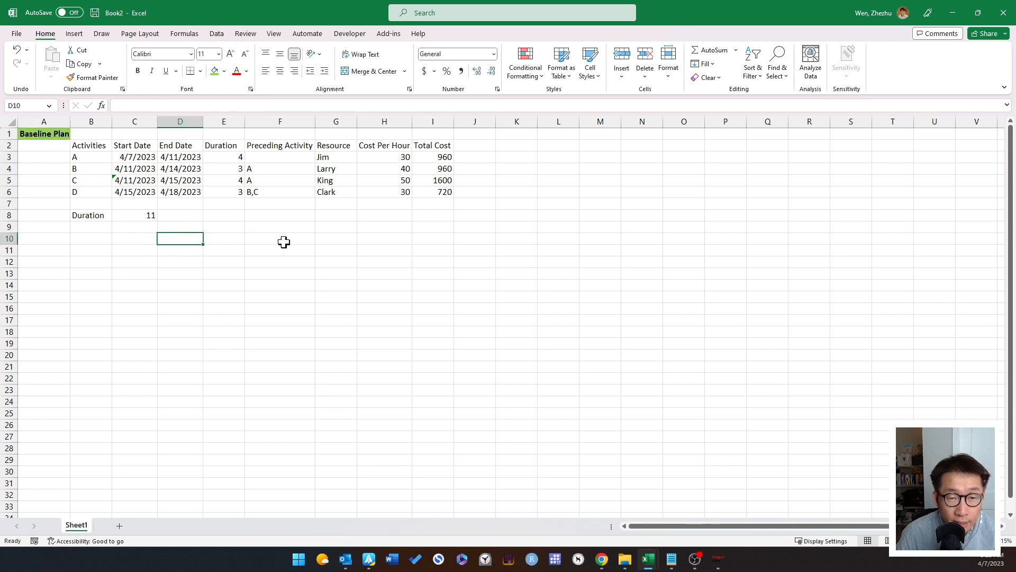
# Step: Total the four activity costs in I8 with =SUM(I3:I6)
pyautogui.click(430, 216)
pyautogui.write('=')
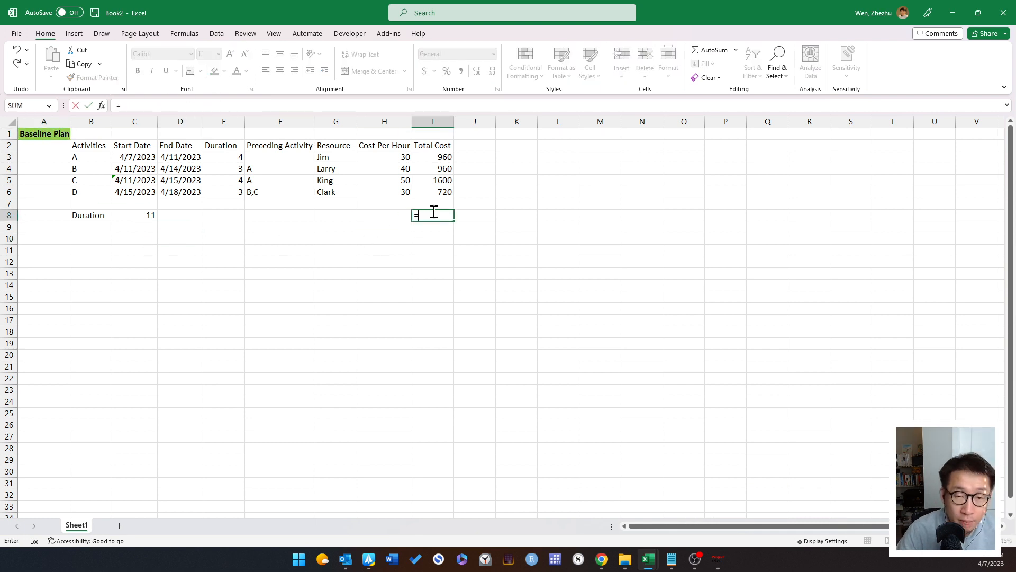
pyautogui.write('sum(')
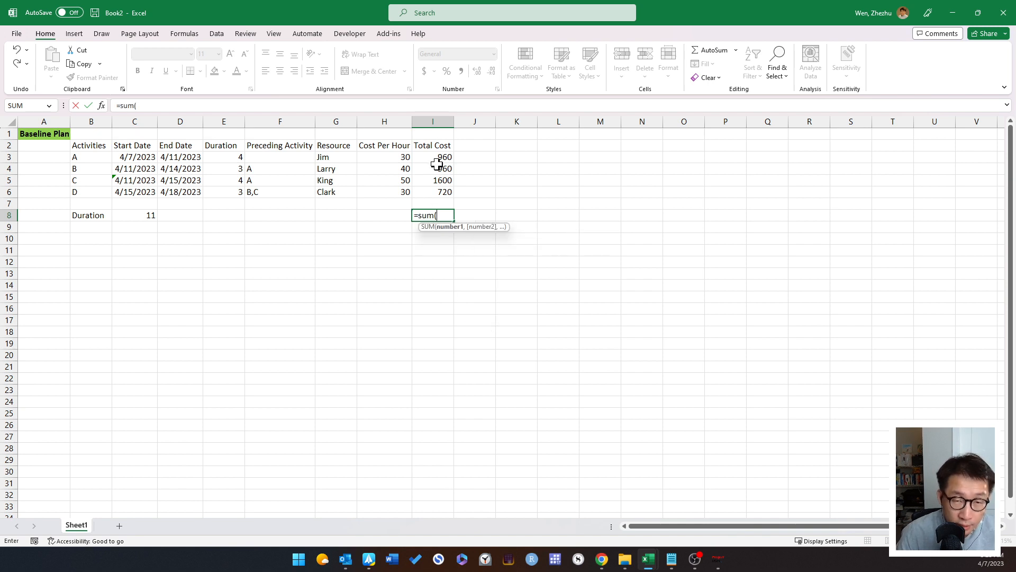
pyautogui.moveTo(436, 158); pyautogui.dragTo(431, 192)
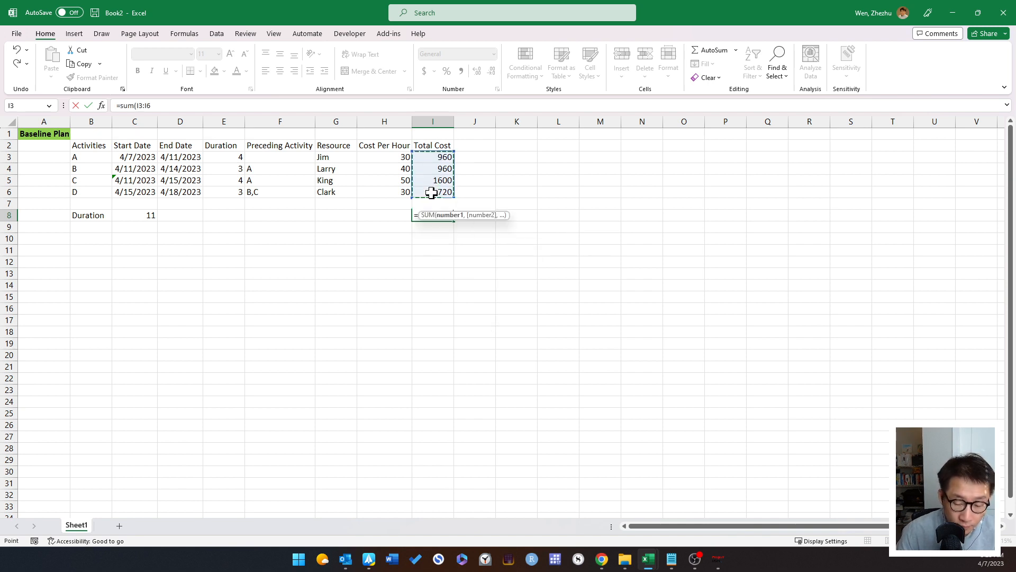
pyautogui.write(')')
pyautogui.press('Return')
# Step: Label the project cost total as BAC in H8
pyautogui.click(395, 216)
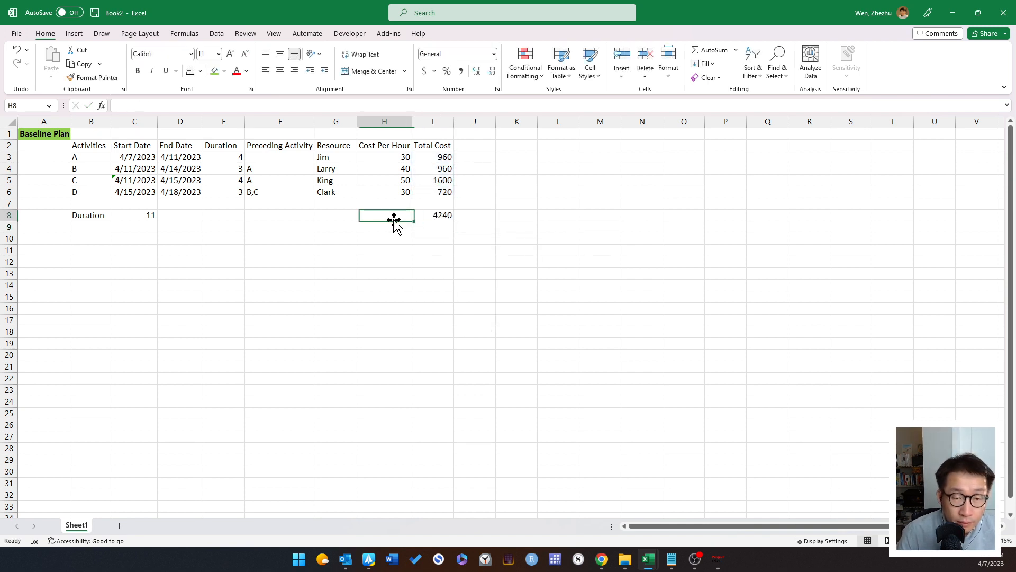
pyautogui.write('BAC')
pyautogui.click(394, 244)
# Step: Examine the project cost total in I8 and the individual activity costs in I3 to I6
pyautogui.click(442, 217)
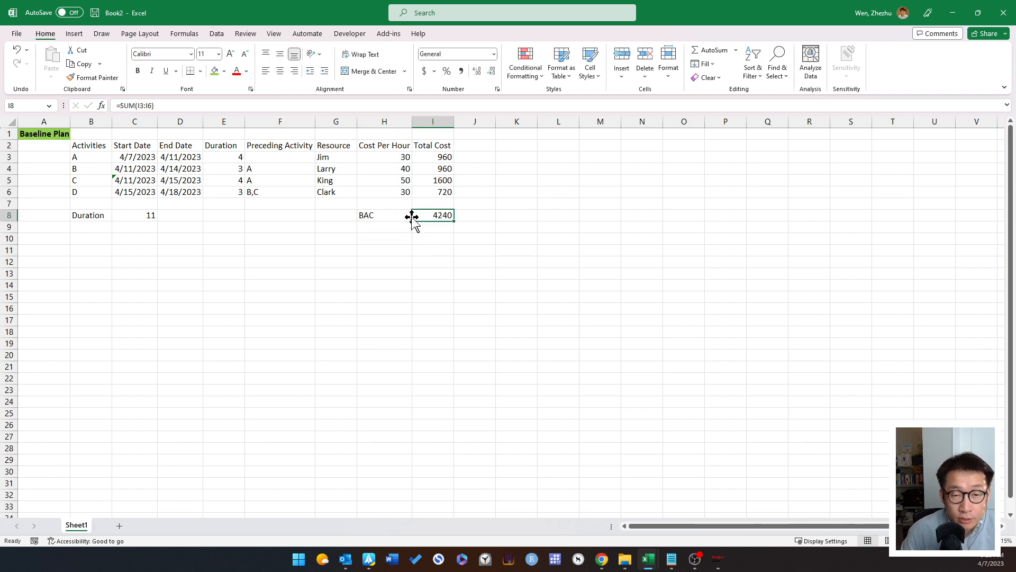
pyautogui.click(442, 157)
pyautogui.click(445, 169)
pyautogui.click(444, 180)
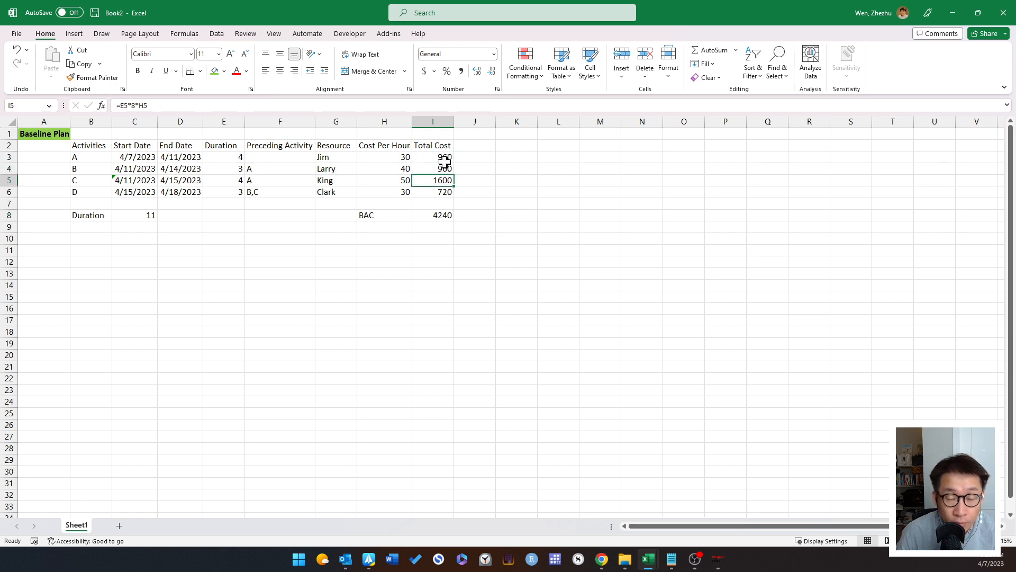
pyautogui.click(446, 158)
pyautogui.click(445, 168)
pyautogui.click(444, 180)
pyautogui.click(444, 191)
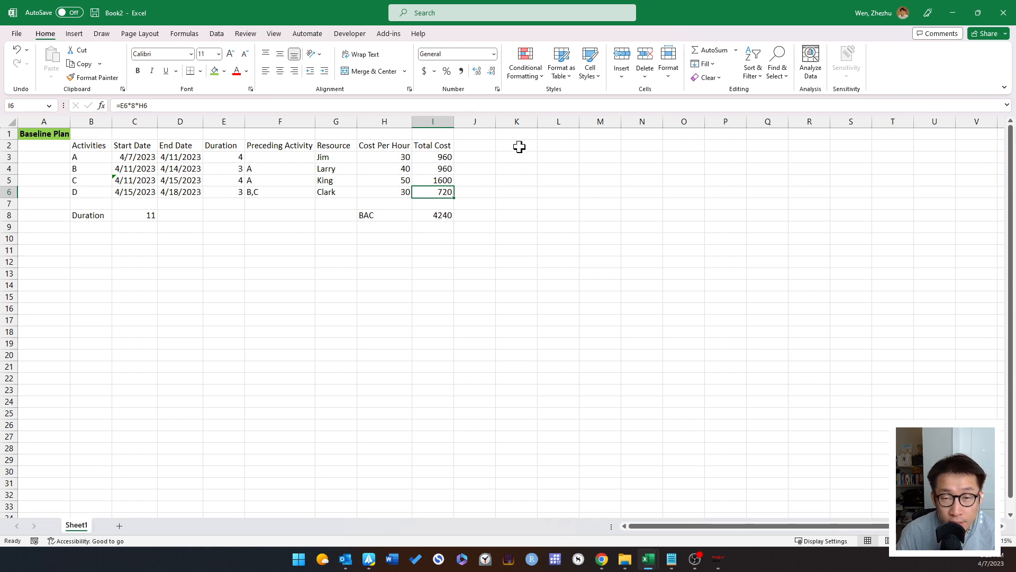
# Step: Narrow columns K through U together to form small, equal-width day columns for a timeline
pyautogui.moveTo(517, 121); pyautogui.dragTo(926, 122)
pyautogui.rightClick(926, 124)
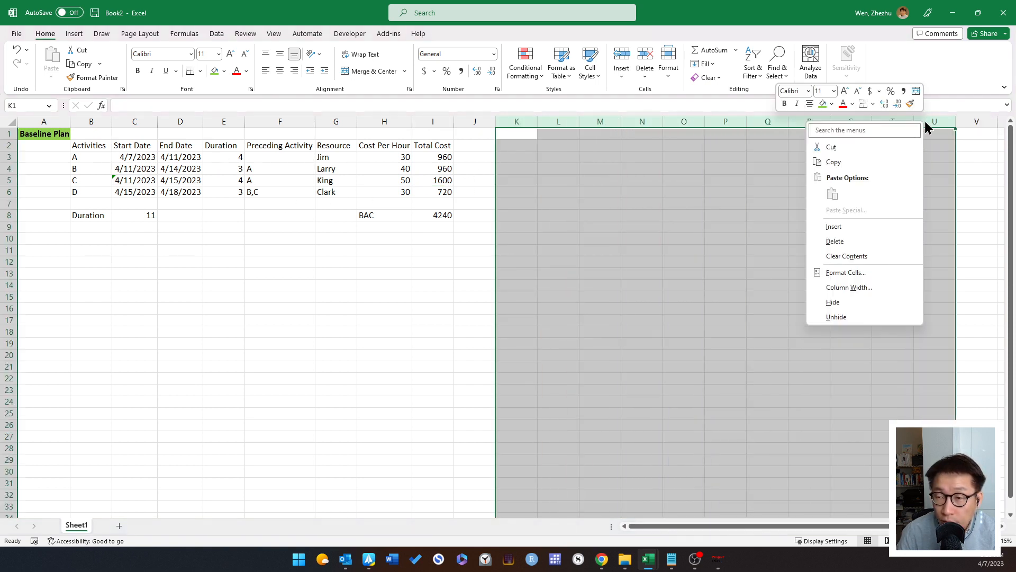
pyautogui.click(746, 120)
pyautogui.moveTo(746, 122); pyautogui.dragTo(724, 121)
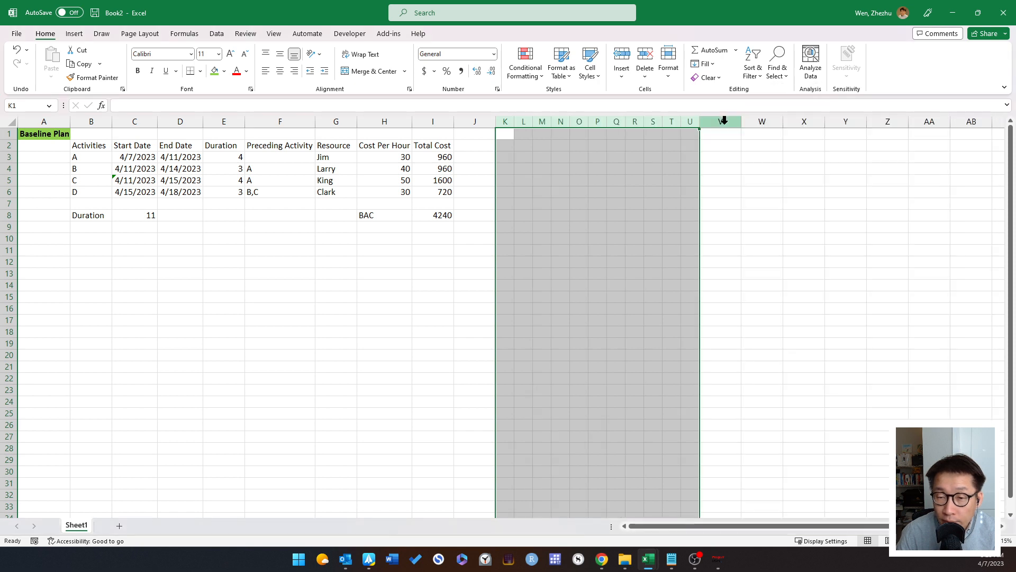
# Step: Enter the activity labels A, B, C and D down cells K11 to K14
pyautogui.click(502, 253)
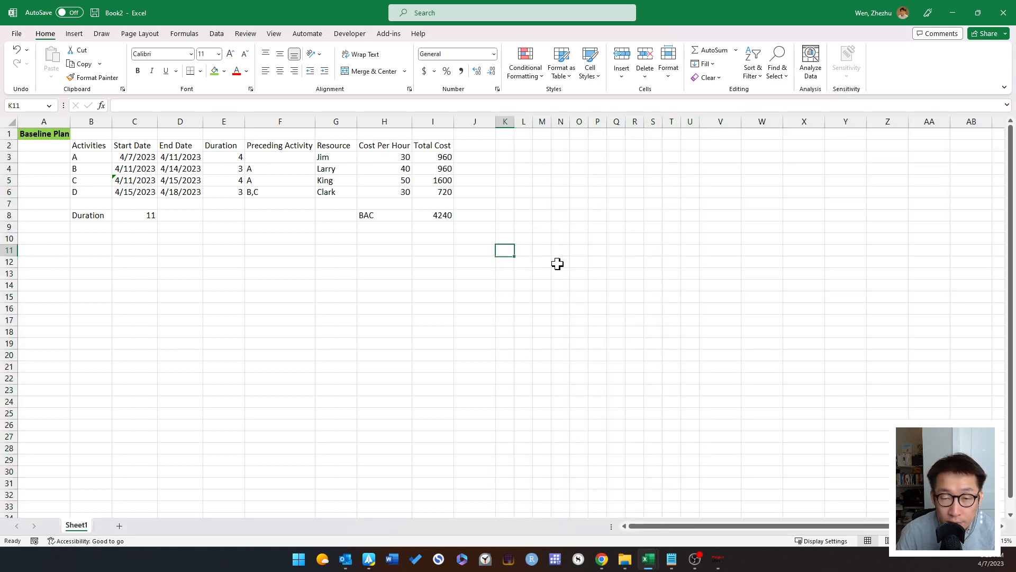
pyautogui.write('A')
pyautogui.press('Return')
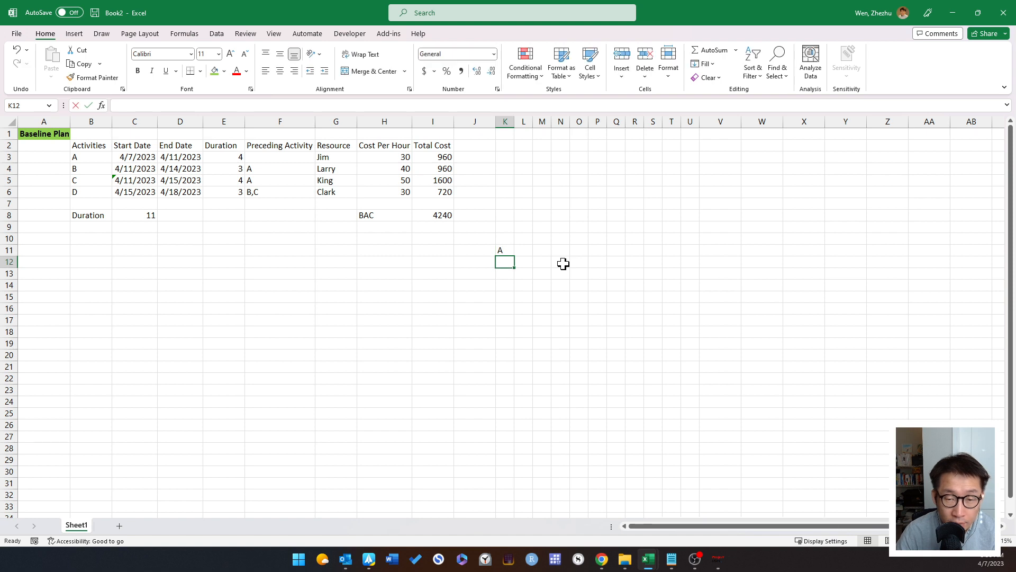
pyautogui.write('B')
pyautogui.press('Return')
pyautogui.press('Return')
pyautogui.press('Up')
pyautogui.write('C')
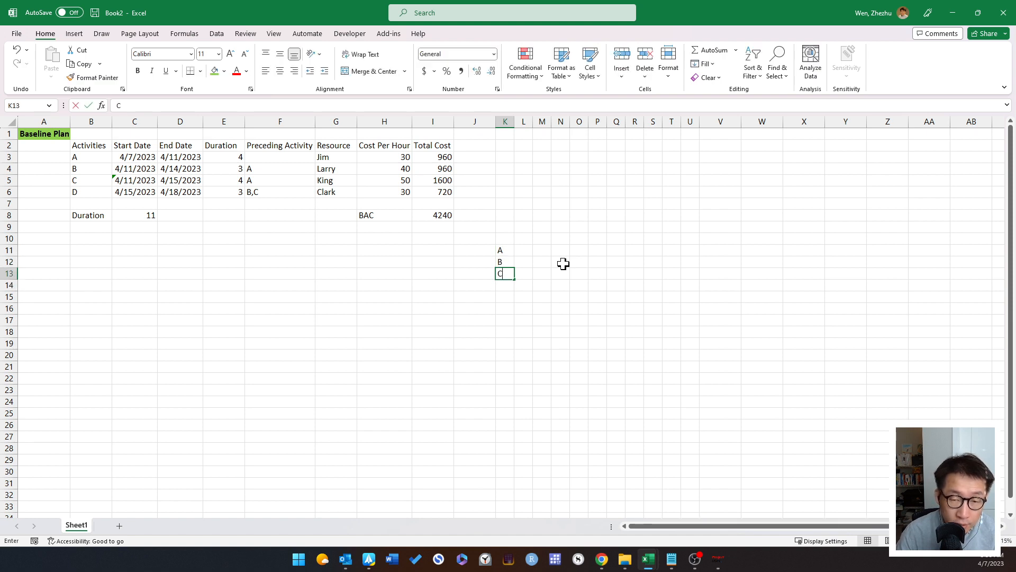
pyautogui.press('Return')
pyautogui.write('D')
pyautogui.press('Return')
# Step: Enter the first day numbers 1, 2 and 3 across cells L10 to N10
pyautogui.click(529, 236)
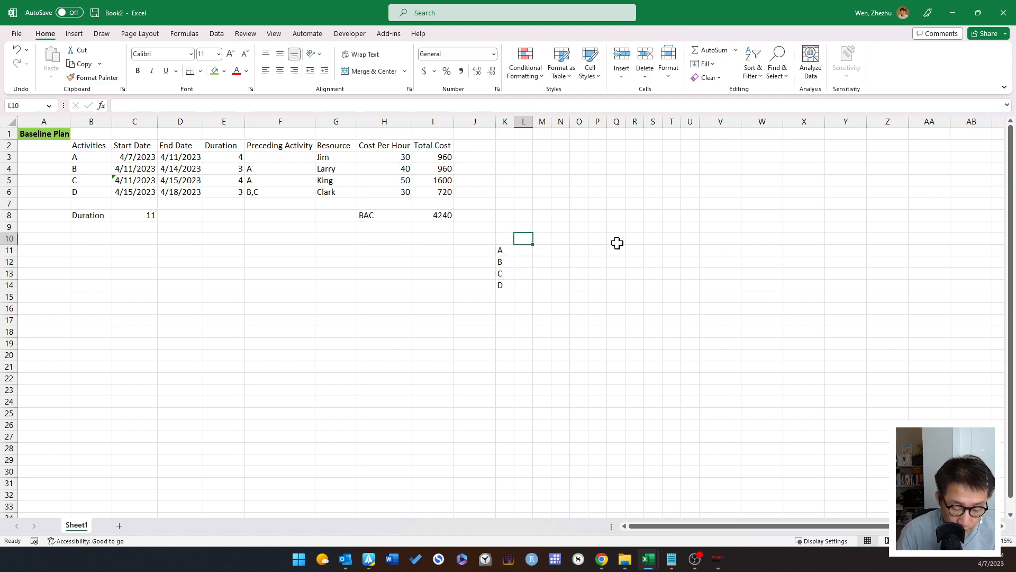
pyautogui.write('1')
pyautogui.press('Tab')
pyautogui.write('2')
pyautogui.press('Tab')
pyautogui.write('3')
pyautogui.press('Tab')
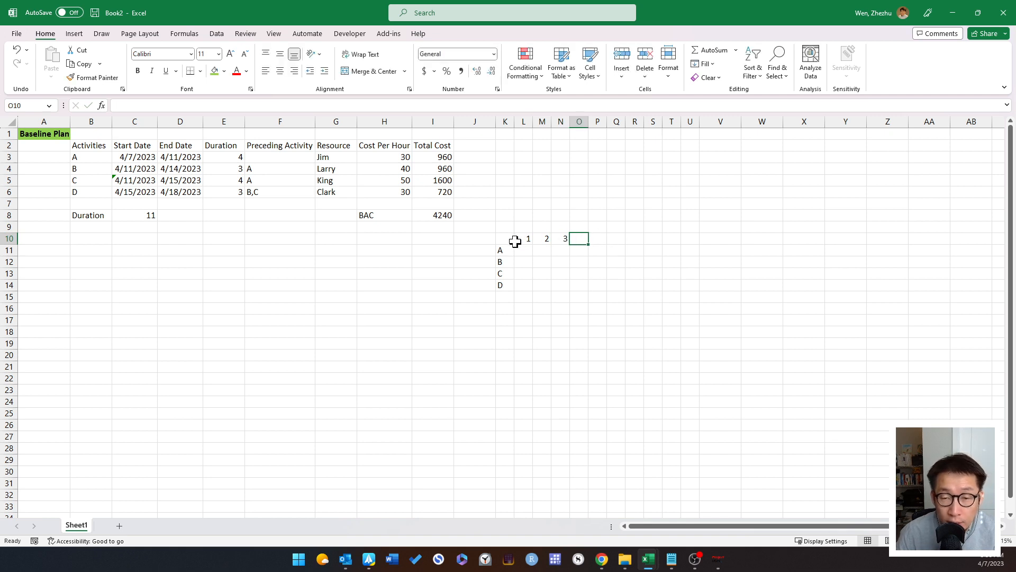
# Step: Narrow column V to match the other day columns and extend the day number series in row 10 to 11 in V10
pyautogui.moveTo(741, 122); pyautogui.dragTo(717, 124)
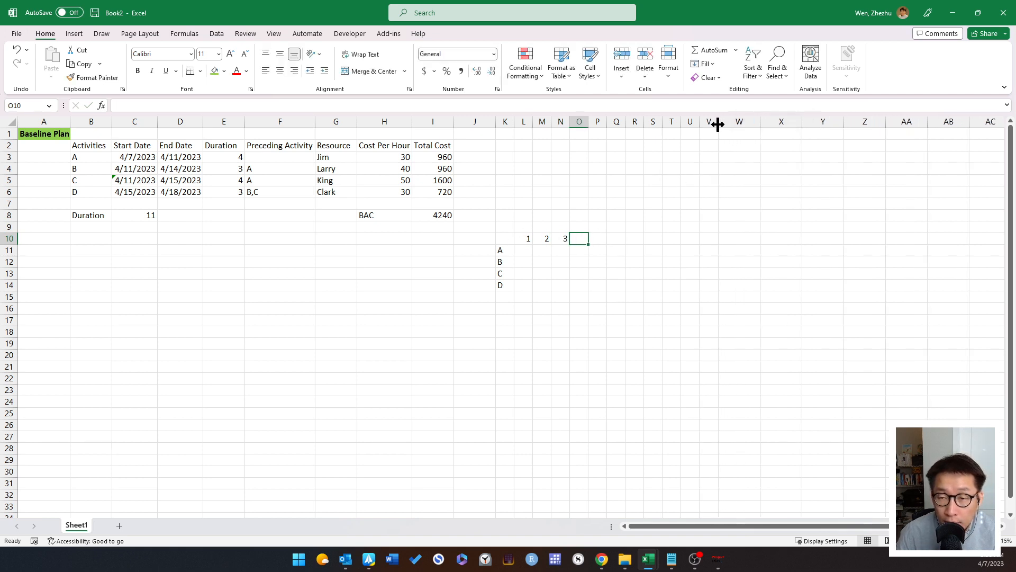
pyautogui.moveTo(529, 237); pyautogui.dragTo(715, 238)
pyautogui.click(593, 284)
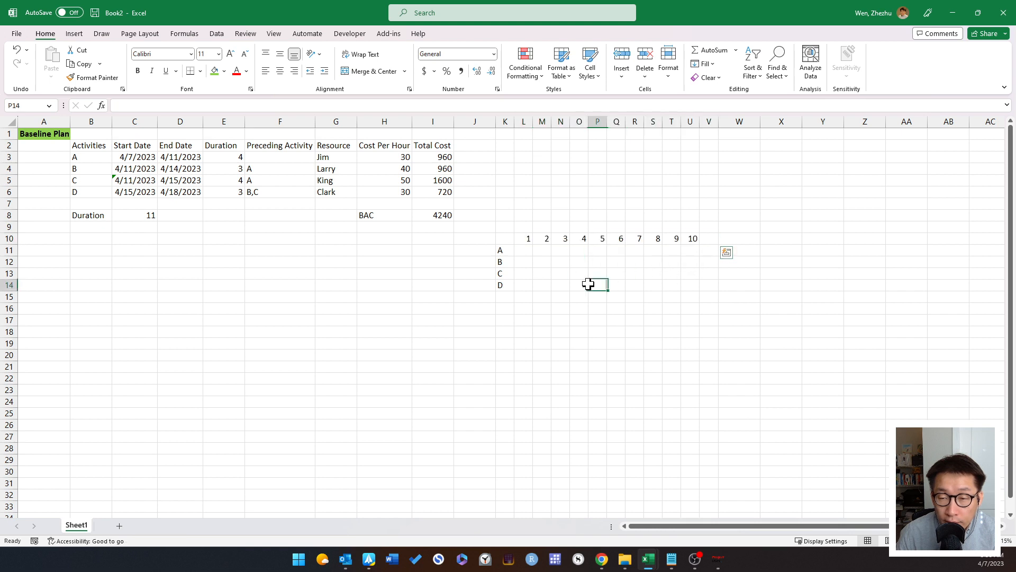
# Step: Shade L11:O11 green as activity A's timeline bar for days 1 to 4
pyautogui.click(526, 253)
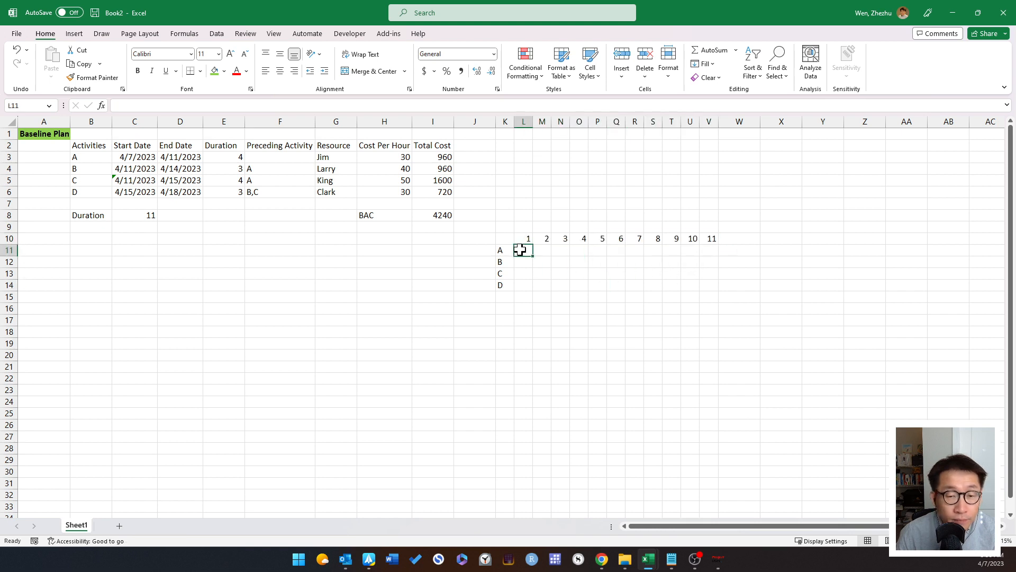
pyautogui.click(93, 160)
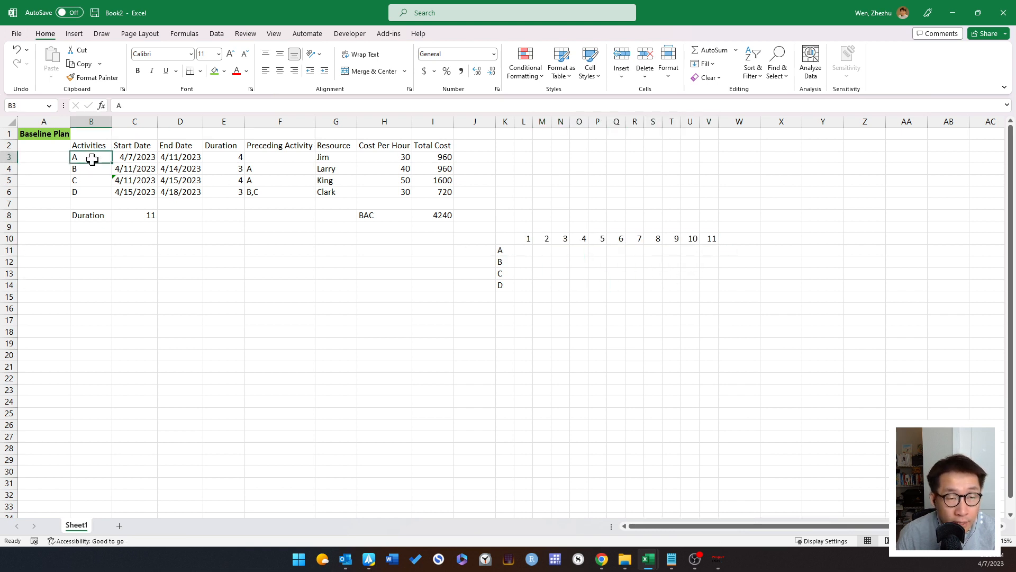
pyautogui.click(525, 250)
pyautogui.moveTo(530, 250); pyautogui.dragTo(578, 249)
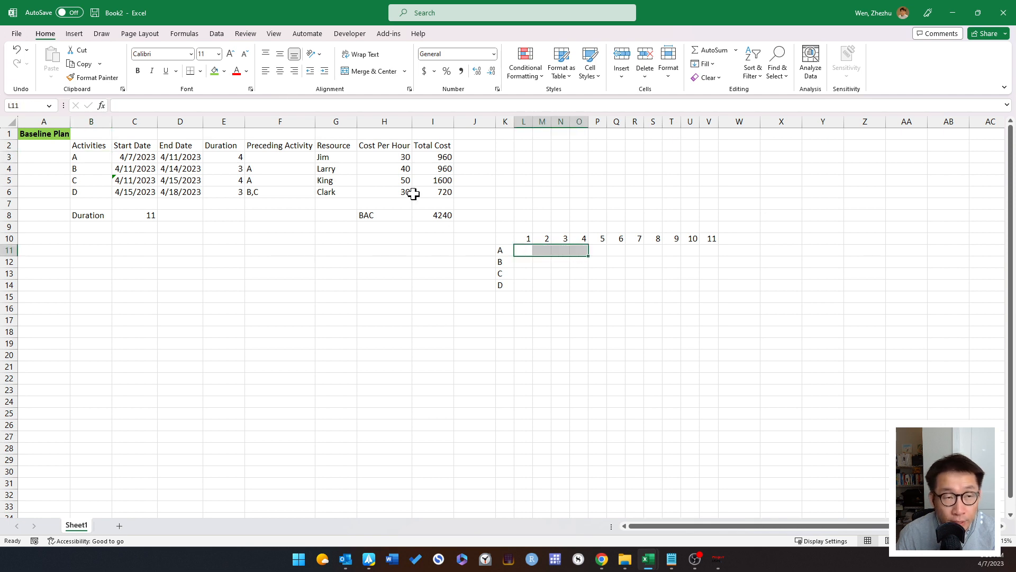
pyautogui.click(215, 70)
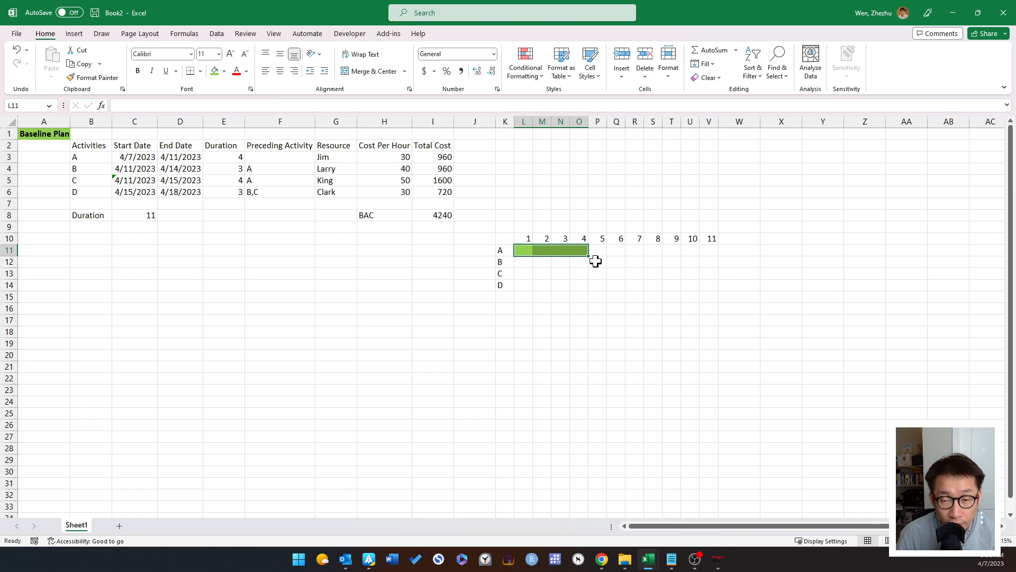
# Step: Shade P12:R12 for activity B and P13:S13 for activity C with the same green fill
pyautogui.moveTo(596, 261); pyautogui.dragTo(653, 272)
pyautogui.click(217, 71)
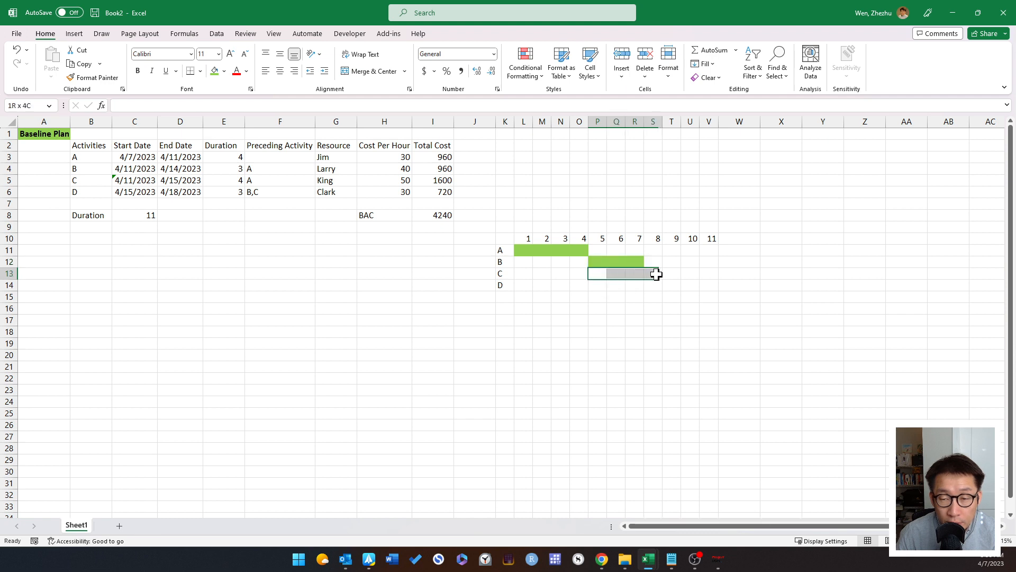
pyautogui.click(214, 71)
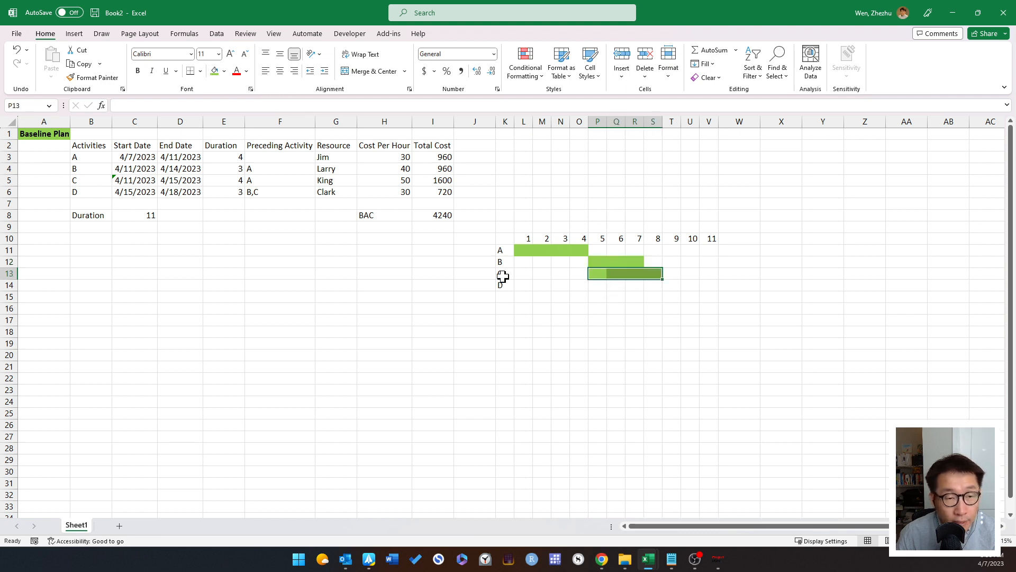
# Step: Shade T14:V14 green as activity D's timeline bar for days 9 to 11
pyautogui.moveTo(139, 196); pyautogui.dragTo(172, 196)
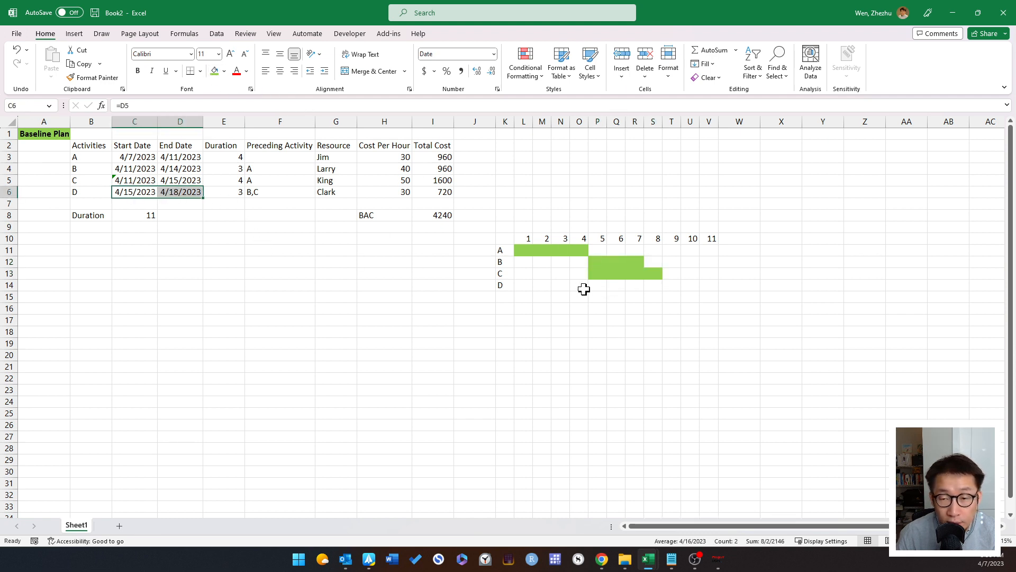
pyautogui.moveTo(672, 286); pyautogui.dragTo(704, 285)
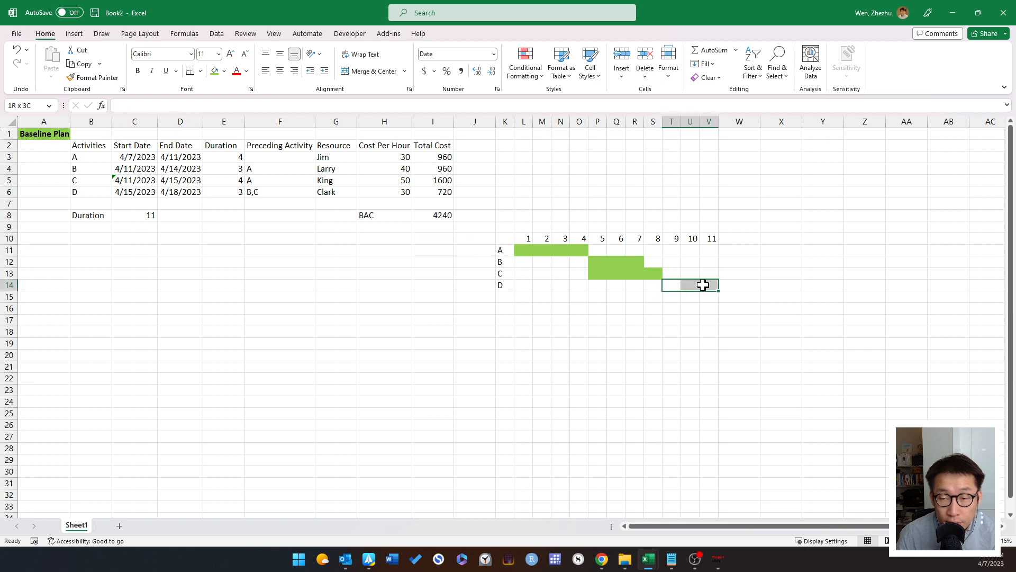
pyautogui.click(215, 72)
pyautogui.click(655, 331)
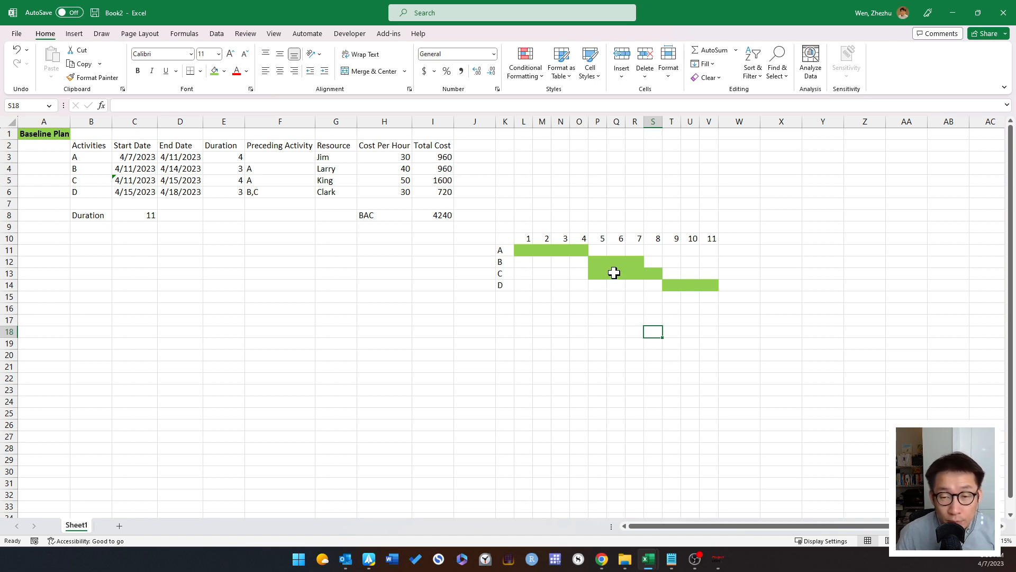
pyautogui.moveTo(618, 238); pyautogui.dragTo(622, 290)
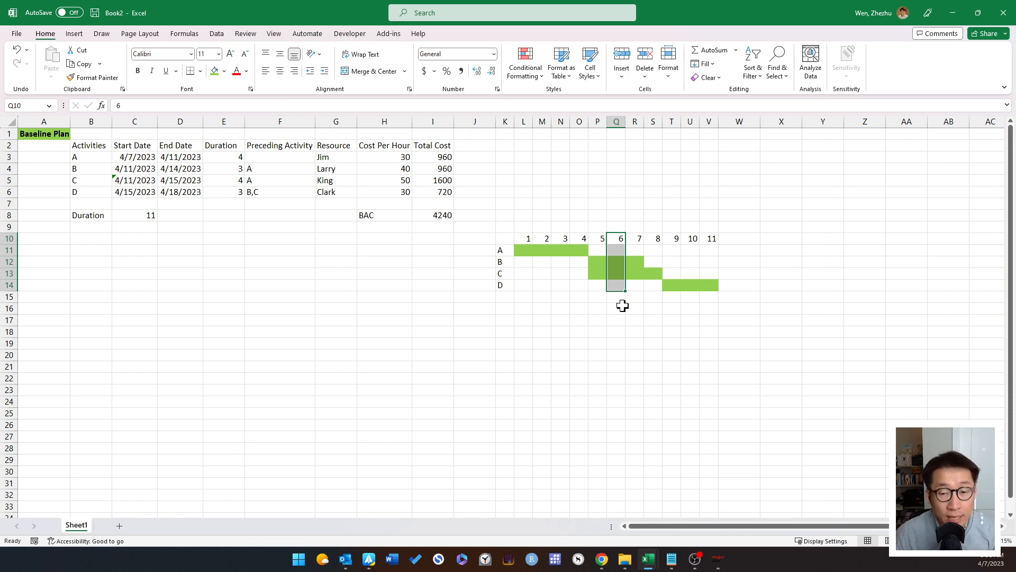
pyautogui.click(615, 318)
pyautogui.moveTo(617, 240); pyautogui.dragTo(618, 291)
pyautogui.click(615, 307)
pyautogui.click(520, 229)
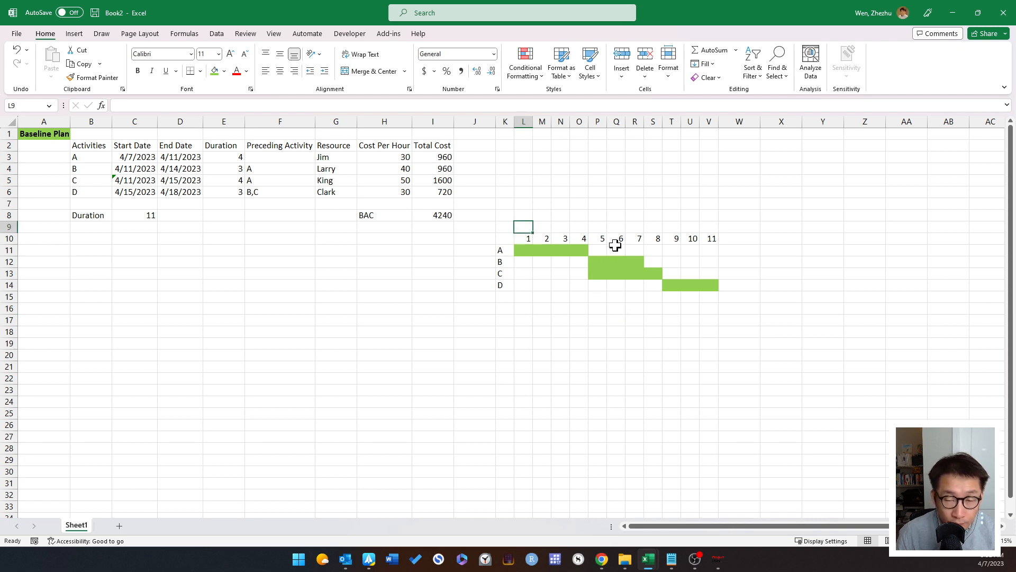
# Step: Try to calculate the date of day 6 in Q9 with the formula =4/7/2023+6 and widen column Q slightly
pyautogui.click(621, 227)
pyautogui.write('=4/7/2023+')
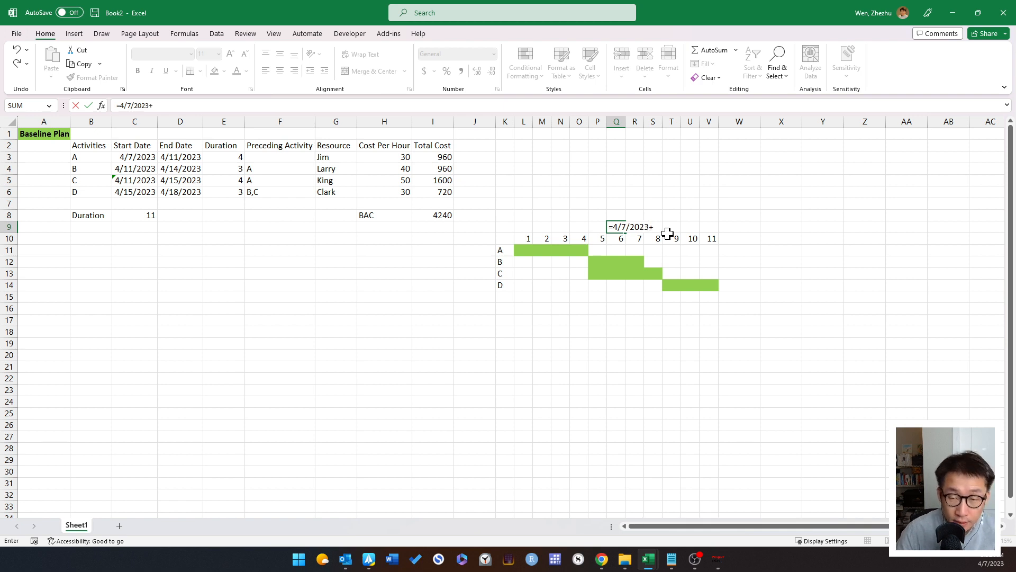
pyautogui.write('6')
pyautogui.press('Return')
pyautogui.click(620, 228)
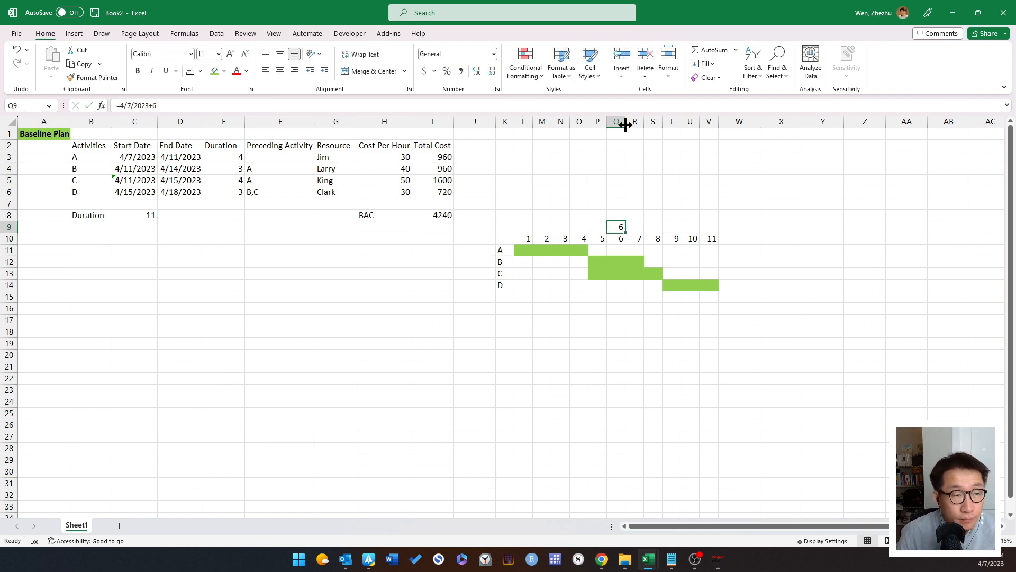
pyautogui.moveTo(626, 125); pyautogui.dragTo(636, 125)
# Step: Try shortening the Q9 formula to =4/7/2023, and clear the cell
pyautogui.doubleClick(633, 227)
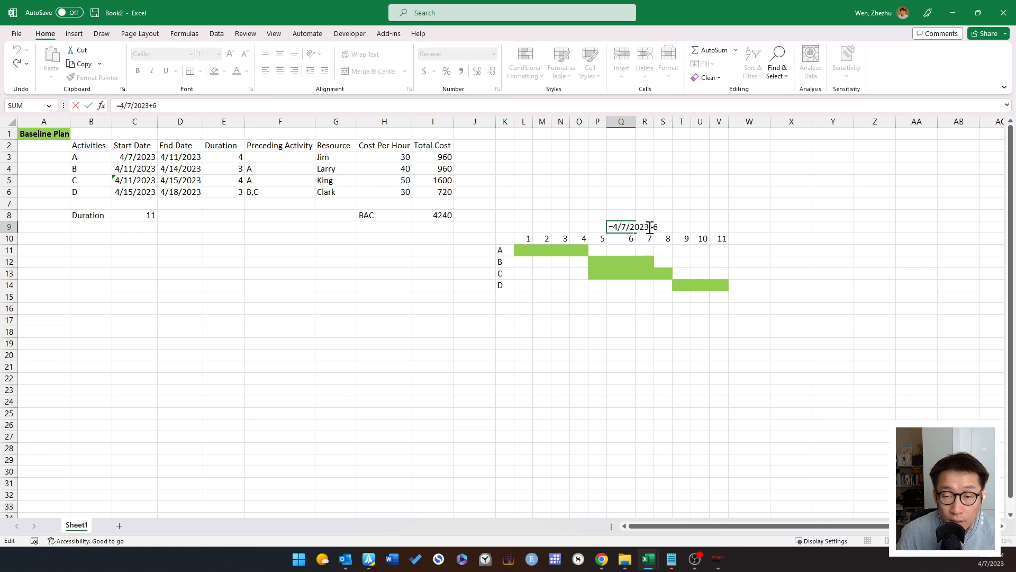
pyautogui.moveTo(650, 228); pyautogui.dragTo(665, 225)
pyautogui.press('BackSpace')
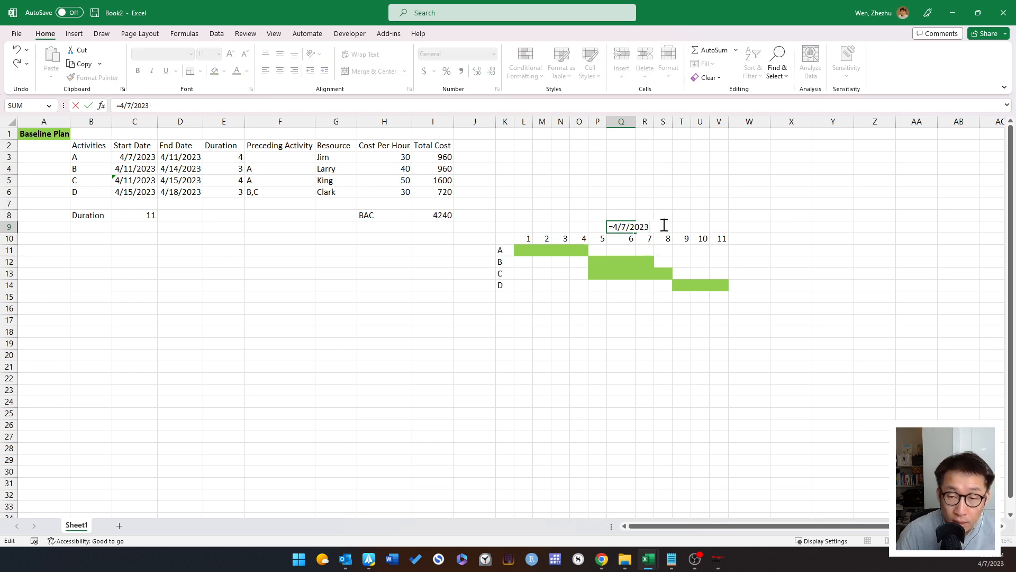
pyautogui.press('Return')
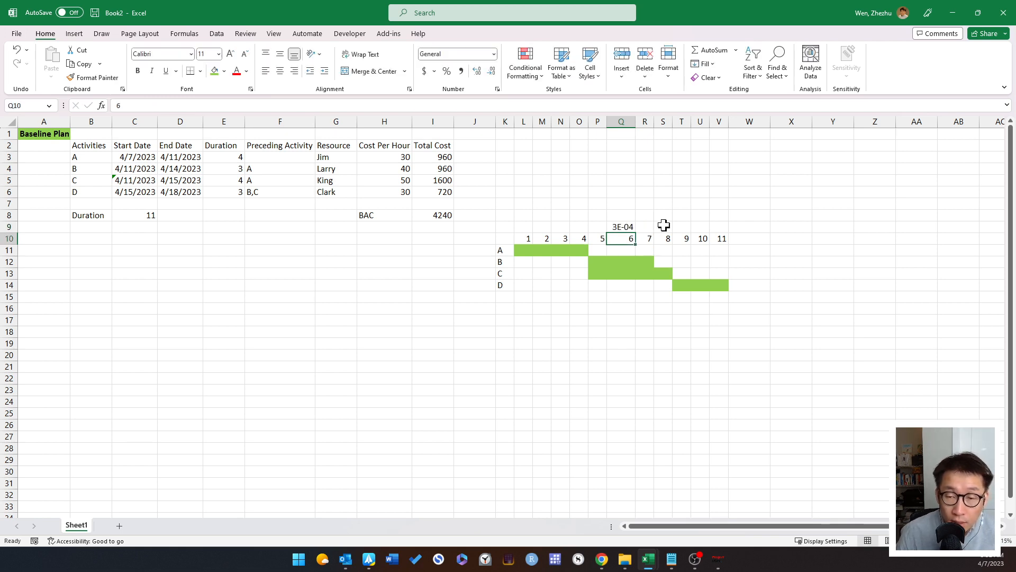
pyautogui.click(629, 226)
pyautogui.press('Delete')
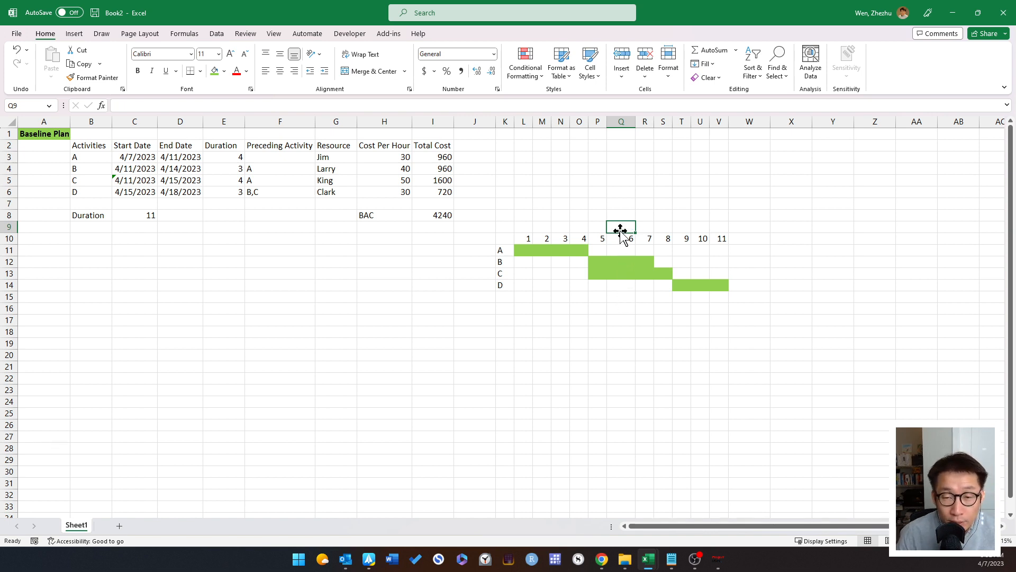
# Step: Enter the date 4/12 in Q9 above day 6 and fit column Q's width to it
pyautogui.click(528, 226)
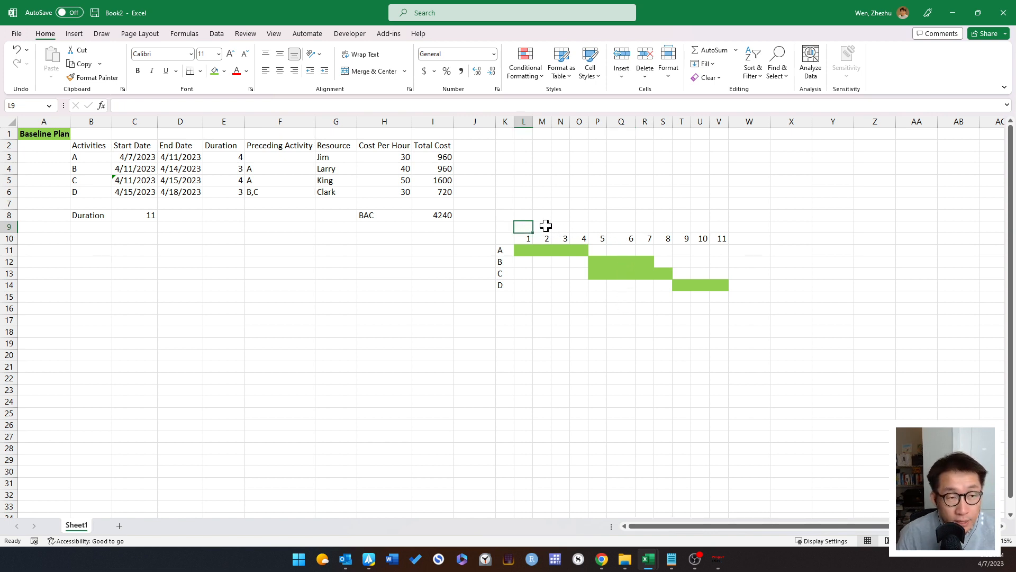
pyautogui.click(529, 227)
pyautogui.click(542, 227)
pyautogui.click(561, 228)
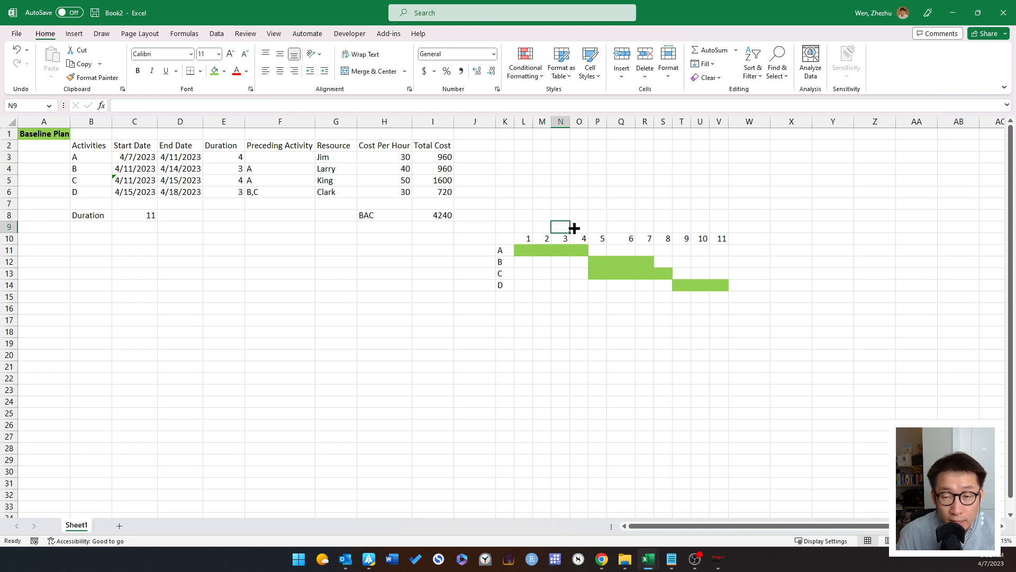
pyautogui.click(577, 227)
pyautogui.click(597, 227)
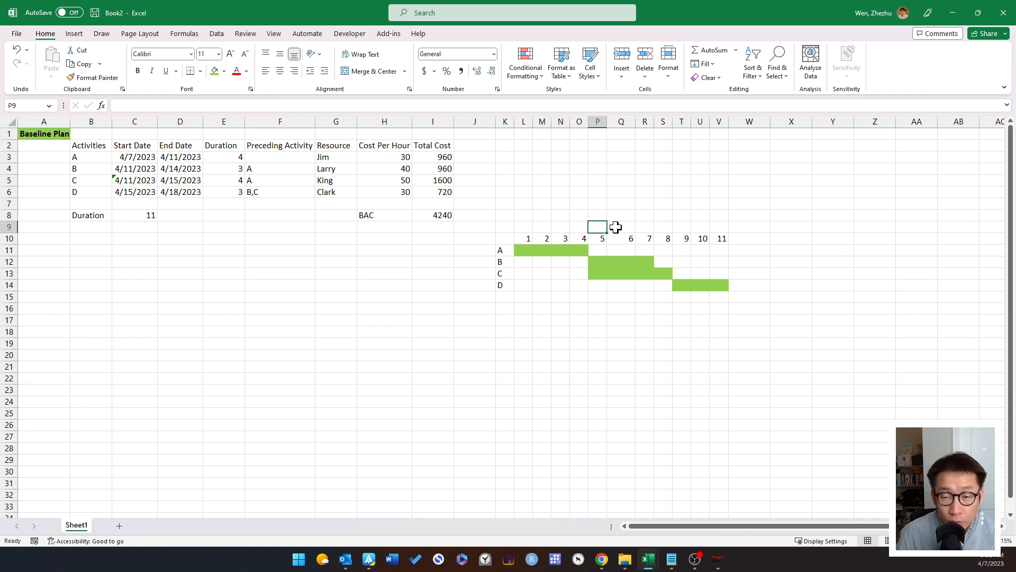
pyautogui.click(615, 227)
pyautogui.write('12')
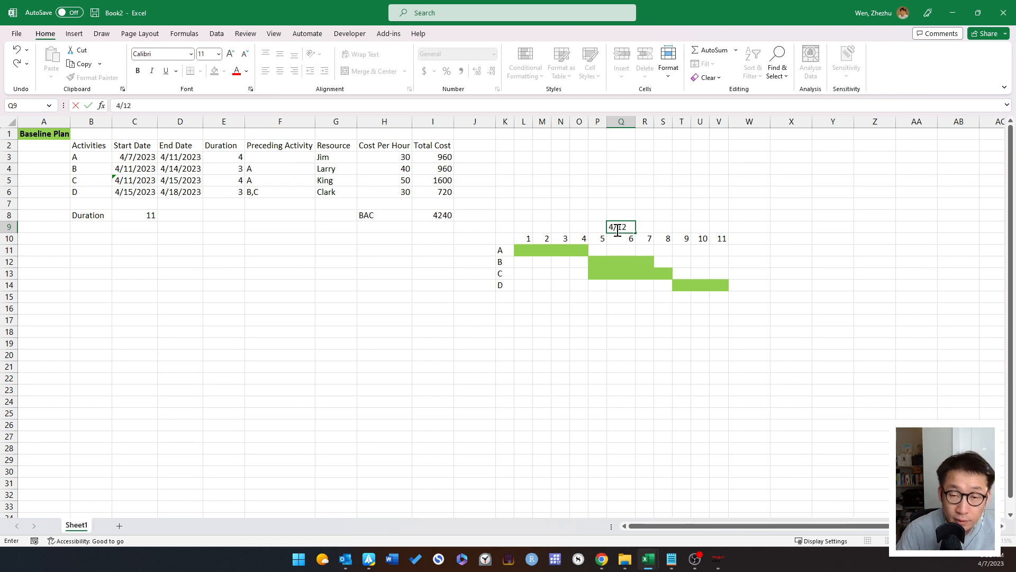
pyautogui.press('Return')
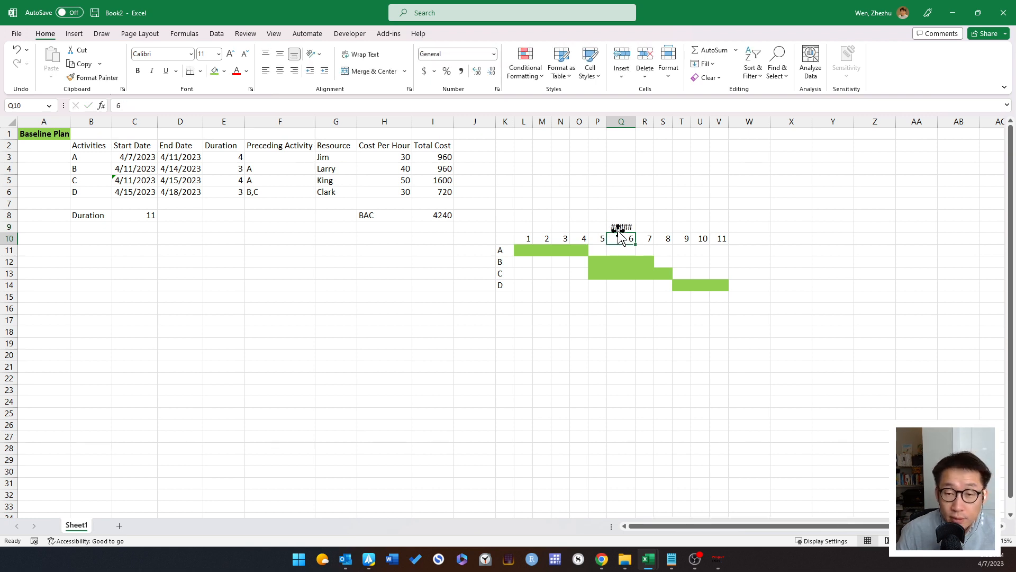
pyautogui.doubleClick(637, 120)
pyautogui.click(629, 227)
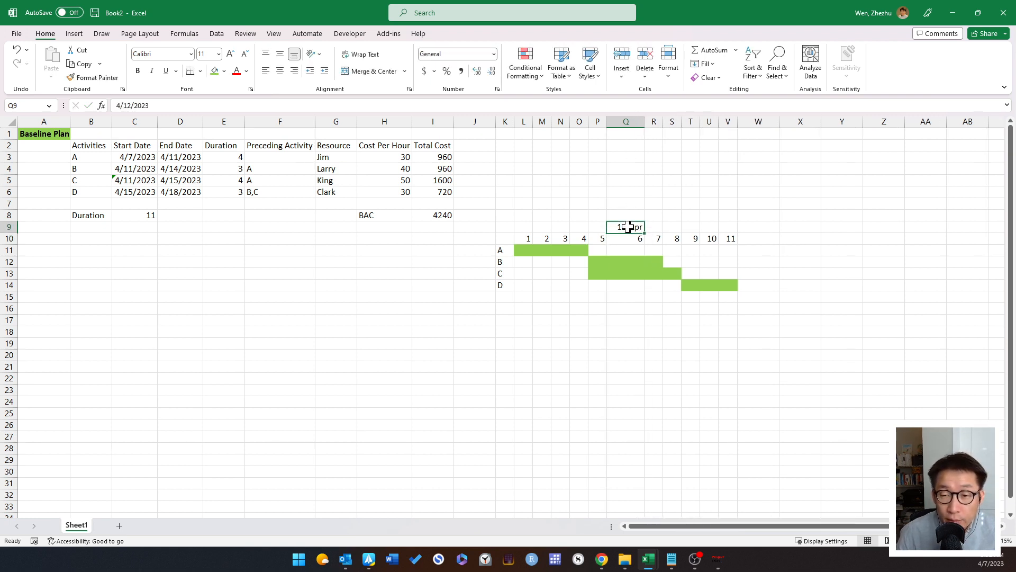
# Step: Add the label PV in K16 below the Gantt chart's activity list
pyautogui.moveTo(628, 227); pyautogui.dragTo(629, 298)
pyautogui.click(629, 320)
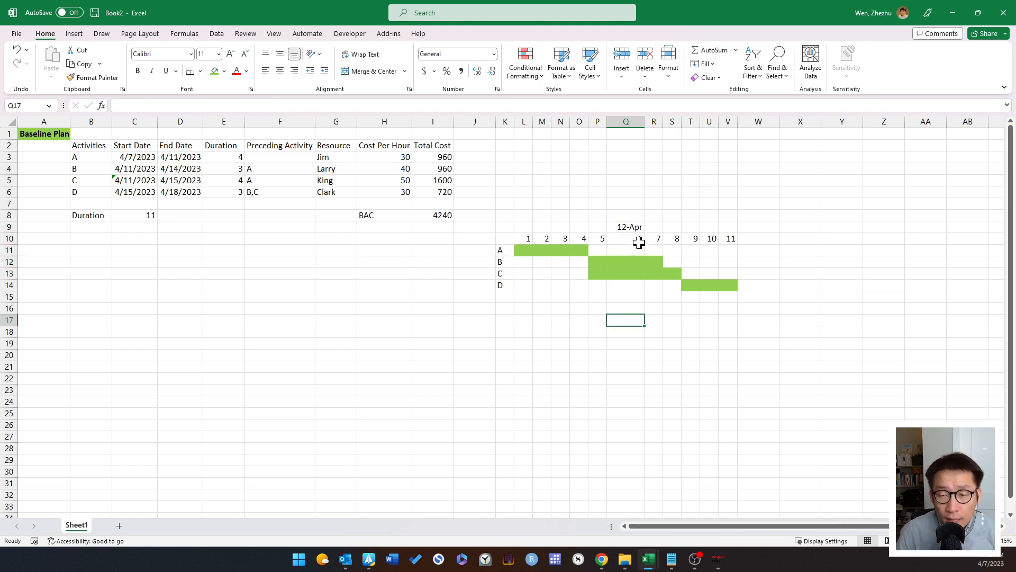
pyautogui.click(503, 306)
pyautogui.write('PV')
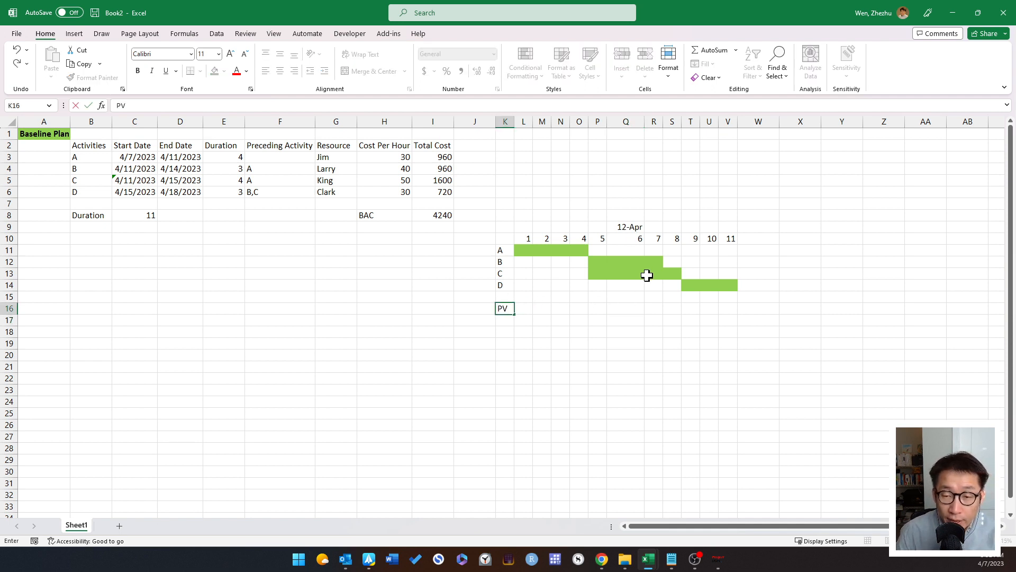
pyautogui.click(619, 308)
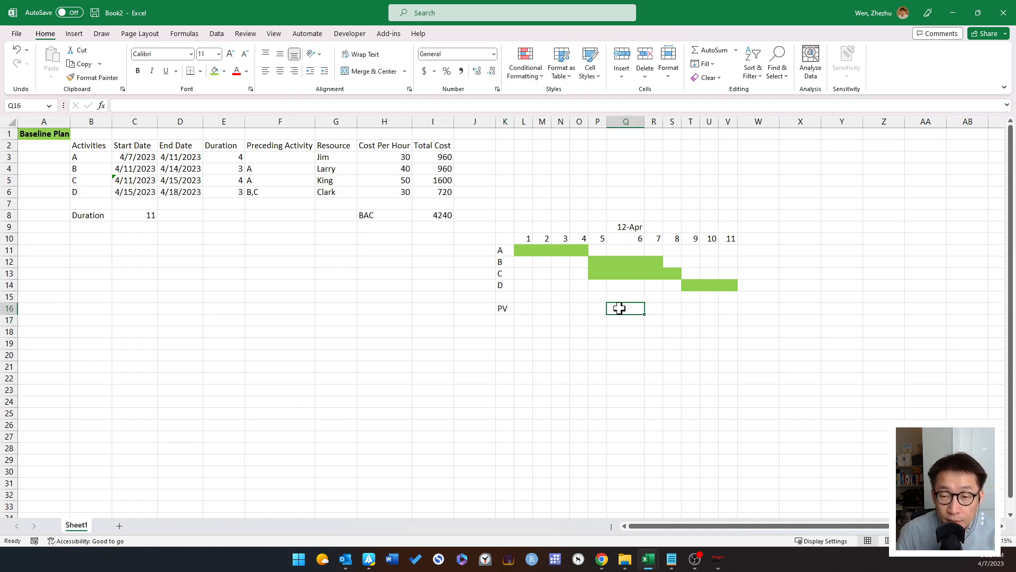
pyautogui.click(632, 241)
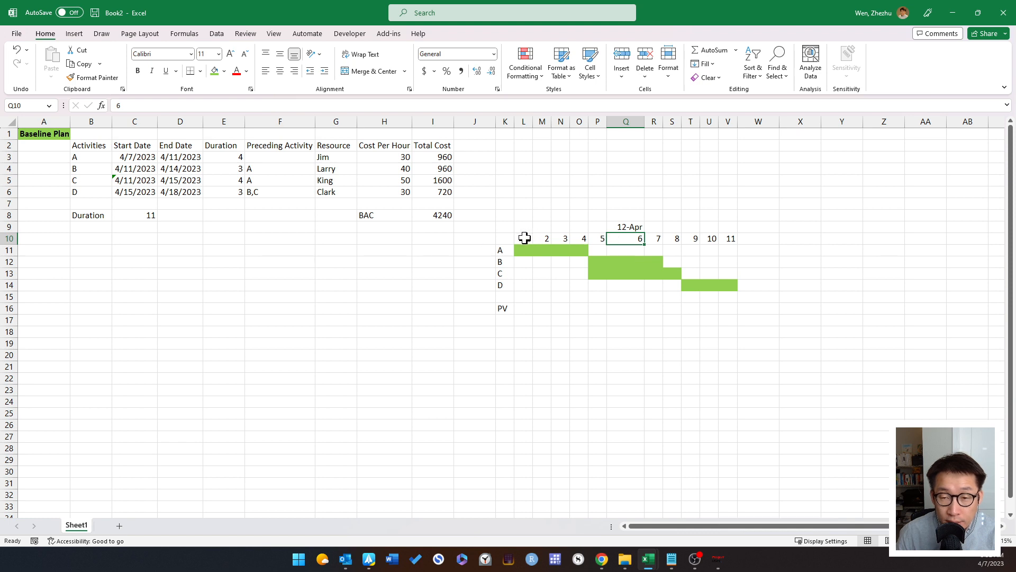
pyautogui.click(617, 309)
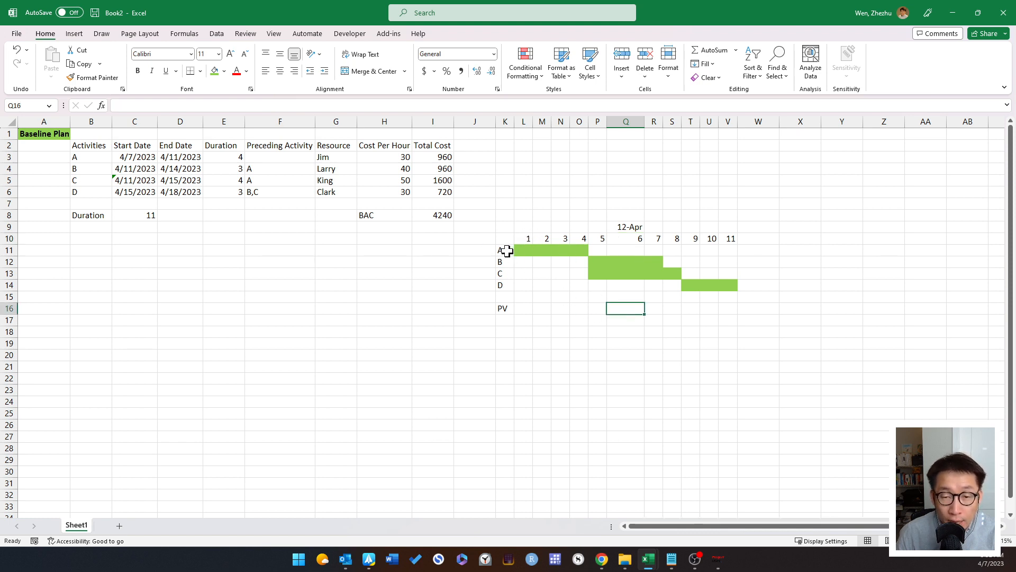
pyautogui.moveTo(504, 251); pyautogui.dragTo(630, 250)
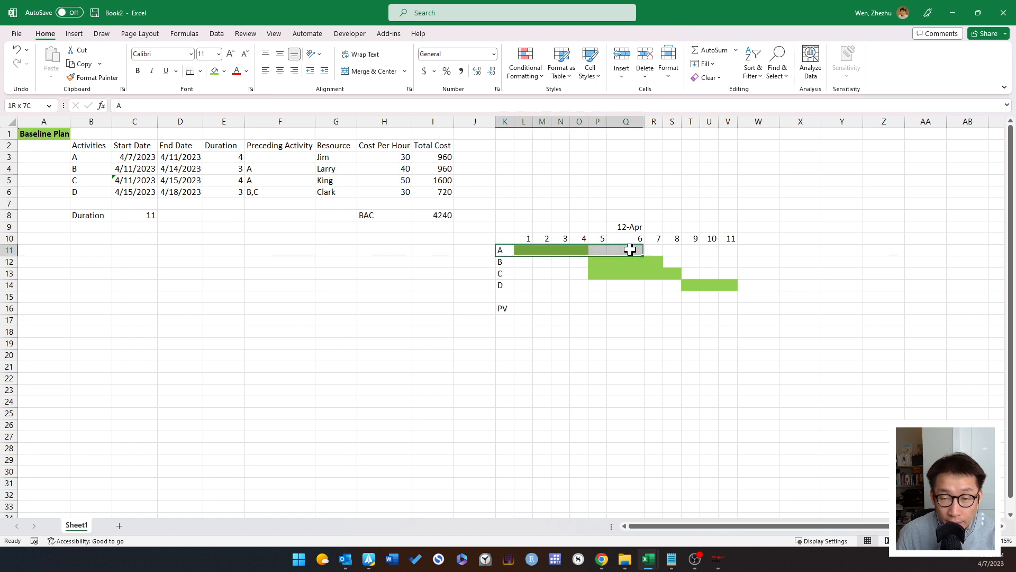
pyautogui.click(624, 309)
pyautogui.click(442, 160)
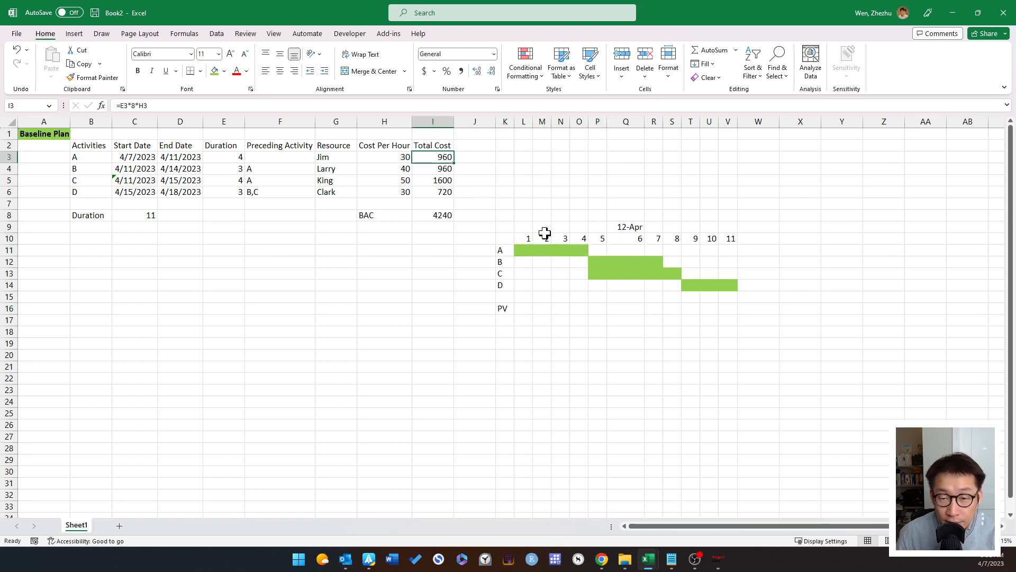
pyautogui.click(625, 309)
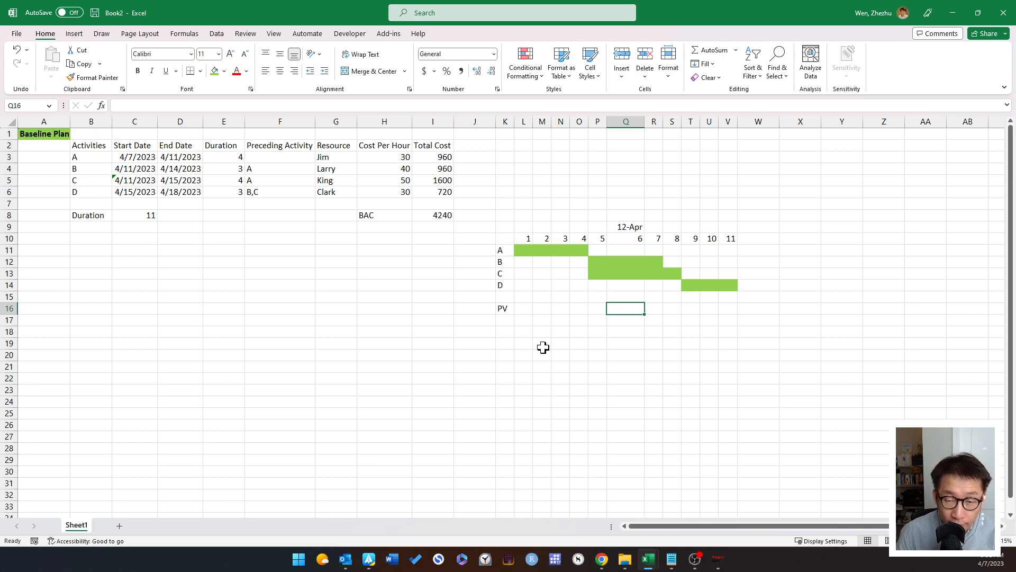
# Step: Copy the activity labels A to D from K11:K14 to K17:K20 under the PV label
pyautogui.moveTo(500, 252); pyautogui.dragTo(500, 284)
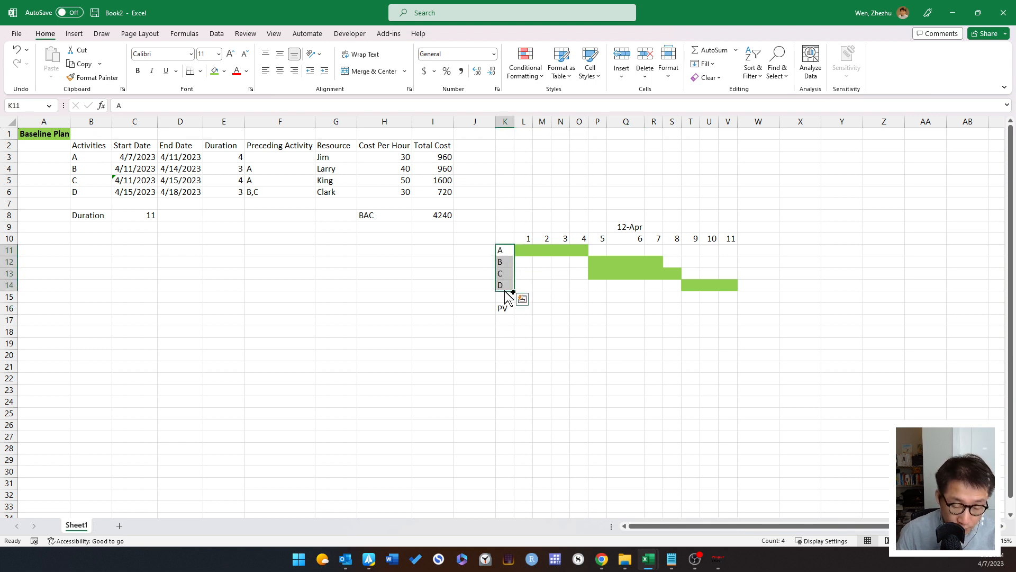
pyautogui.hotkey('ctrl', 'c')
pyautogui.click(505, 318)
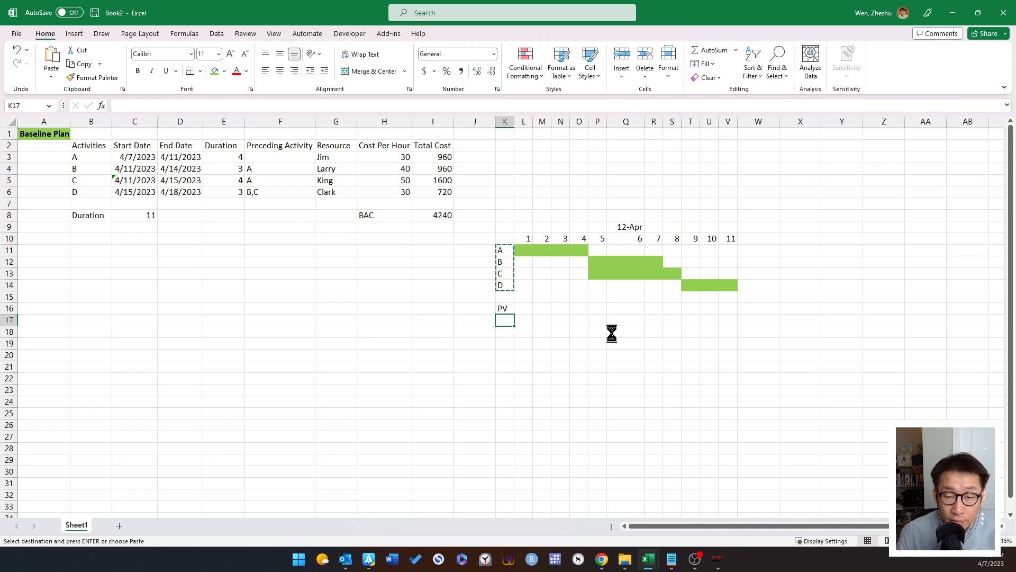
pyautogui.hotkey('ctrl', 'v')
# Step: Enter 960 in Q17 as activity A's planned value at day 6
pyautogui.click(625, 324)
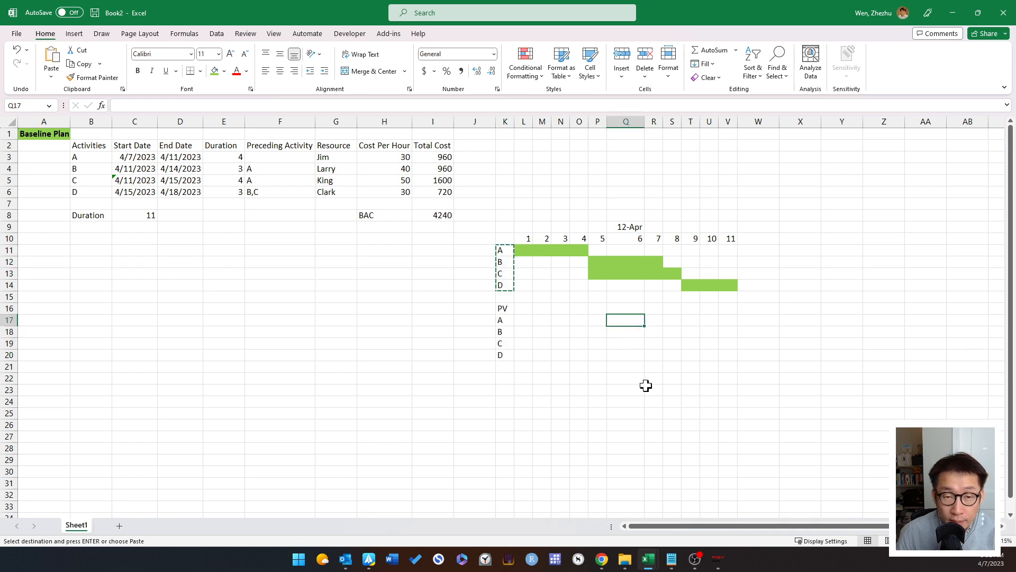
pyautogui.write('960')
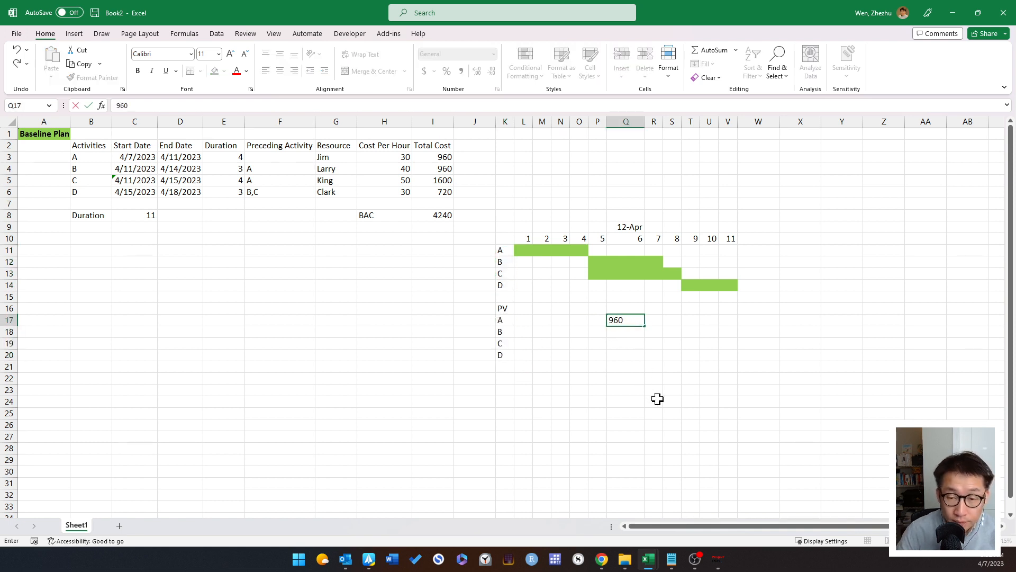
pyautogui.press('Return')
pyautogui.click(625, 319)
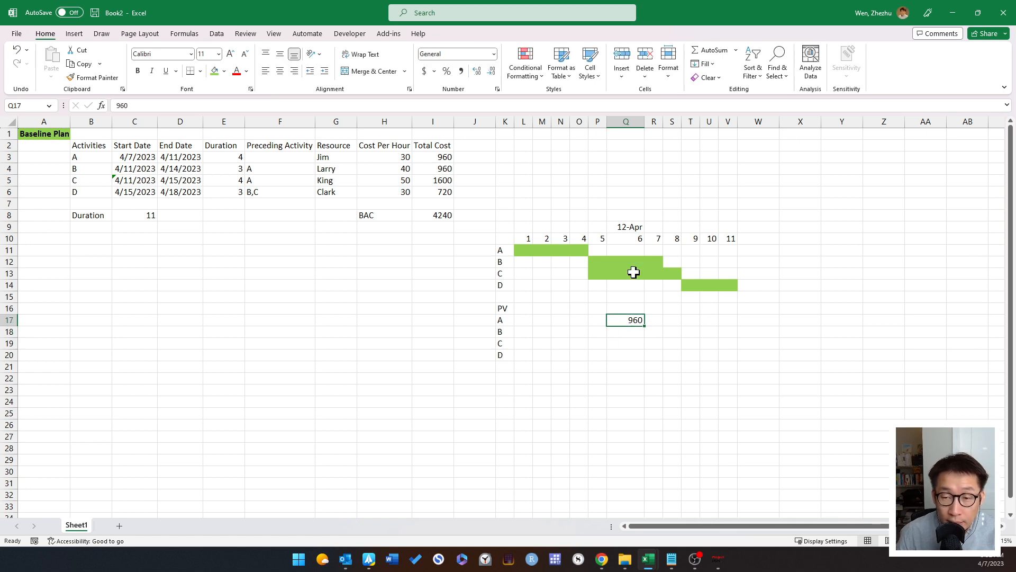
# Step: Calculate activity B's planned value at day 6 in Q18 with the formula =960*2/3
pyautogui.click(632, 261)
pyautogui.moveTo(505, 262); pyautogui.dragTo(624, 261)
pyautogui.click(626, 262)
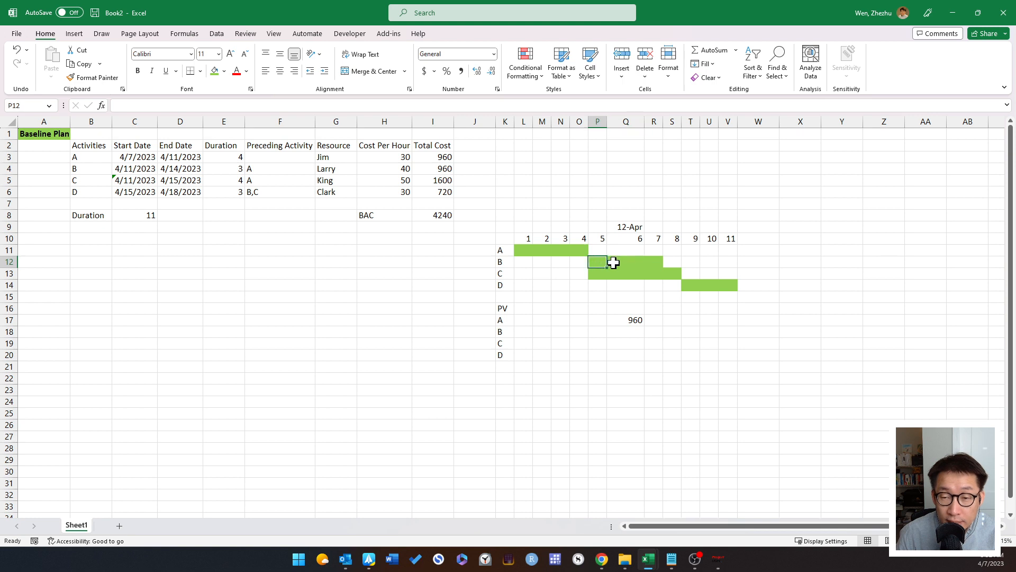
pyautogui.click(621, 331)
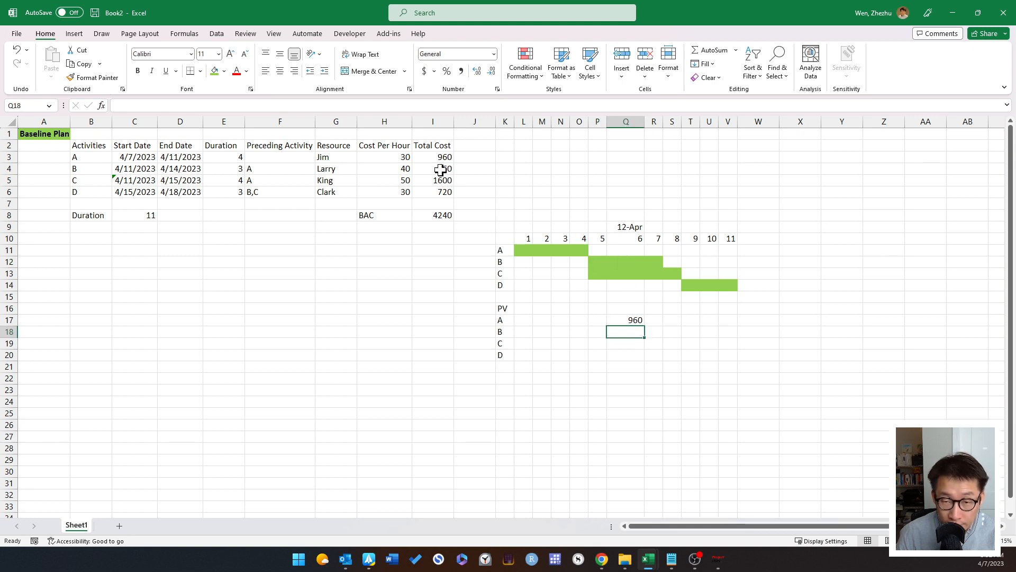
pyautogui.write('=960*2/3')
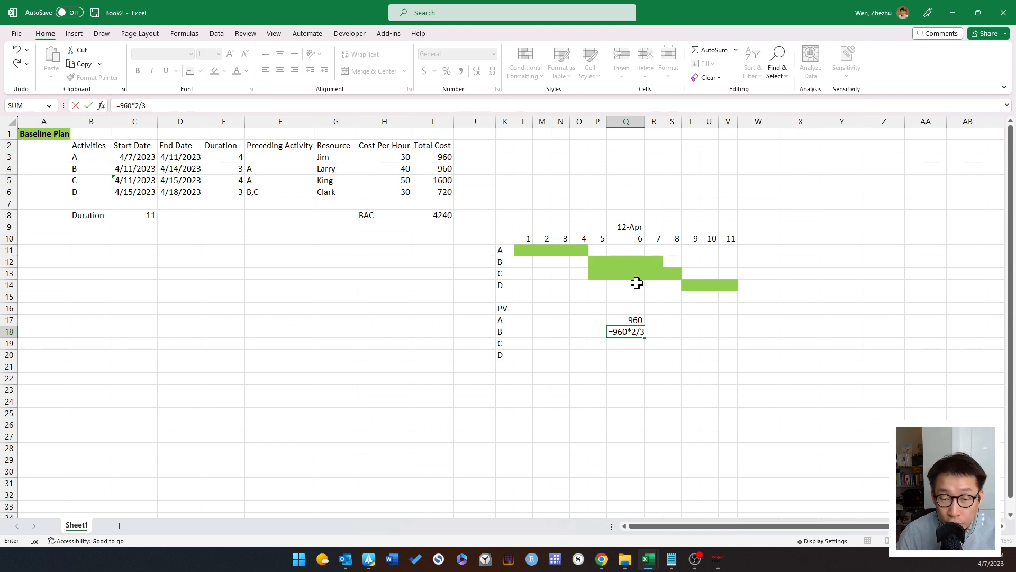
pyautogui.press('Return')
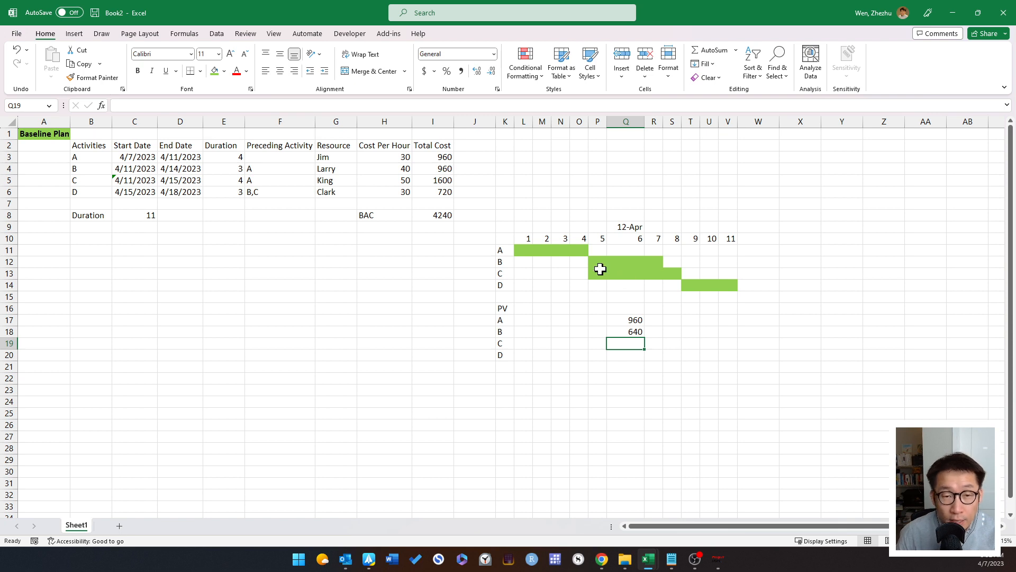
pyautogui.click(631, 263)
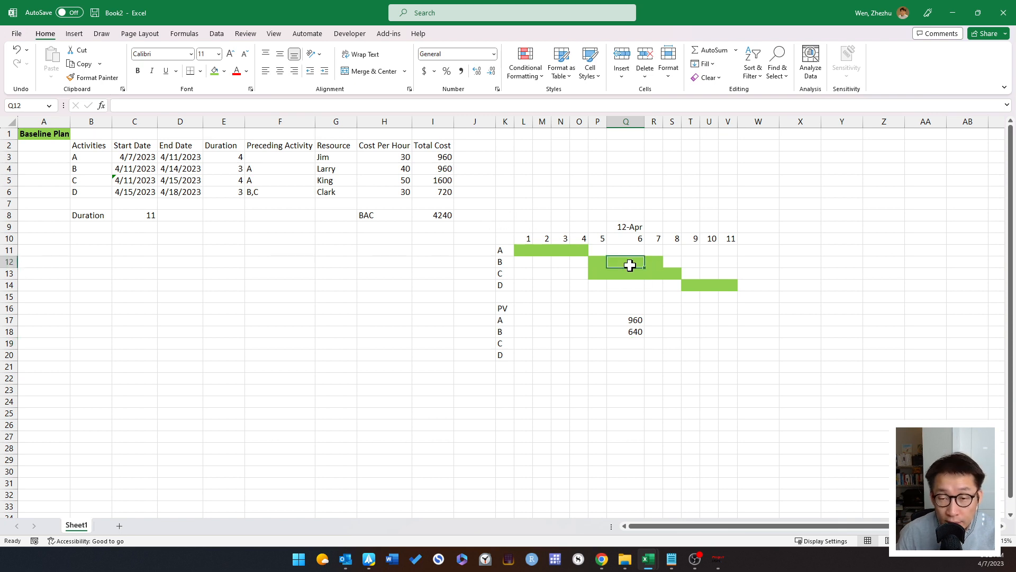
# Step: Calculate activity C's planned value in Q19 with the formula =1600*.5 and enter 0 for activity D in Q20
pyautogui.click(628, 275)
pyautogui.click(624, 345)
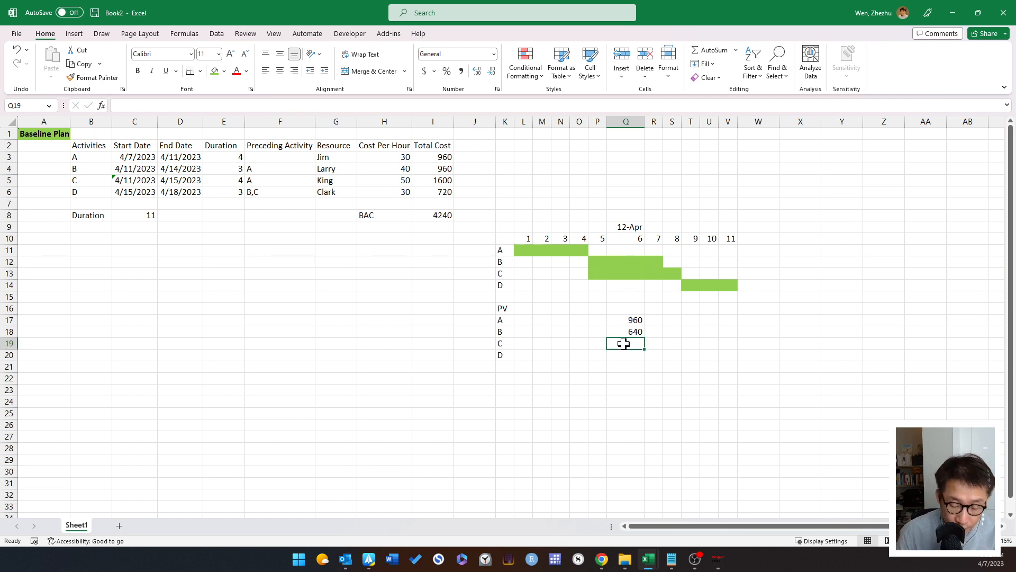
pyautogui.write('=1600*.5')
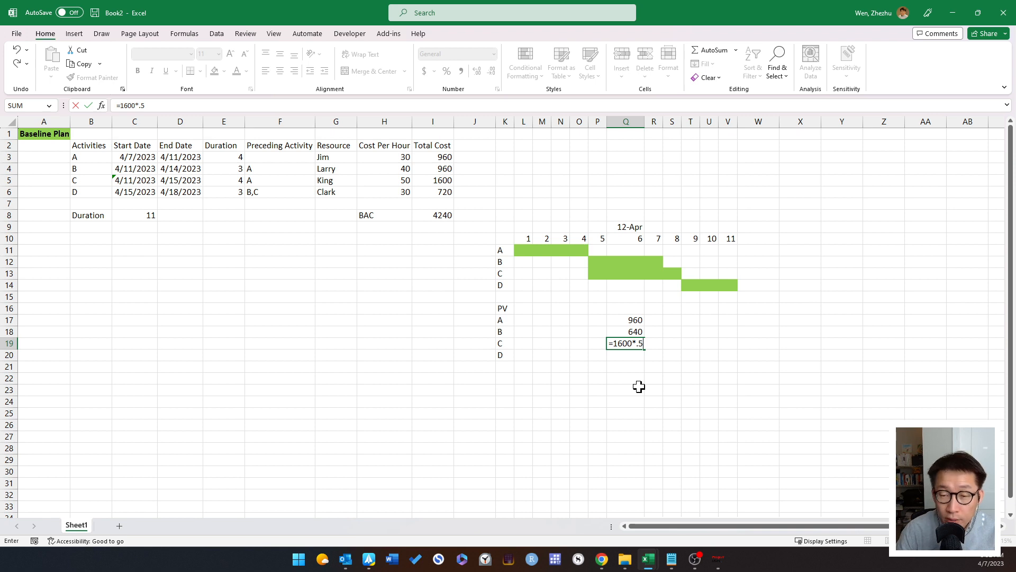
pyautogui.press('Return')
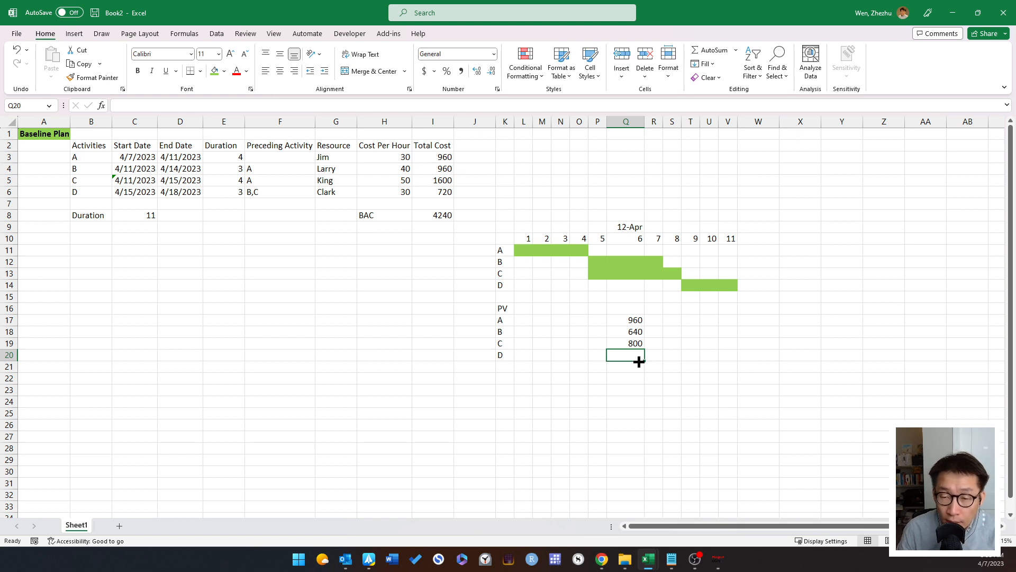
pyautogui.write('0')
pyautogui.press('Return')
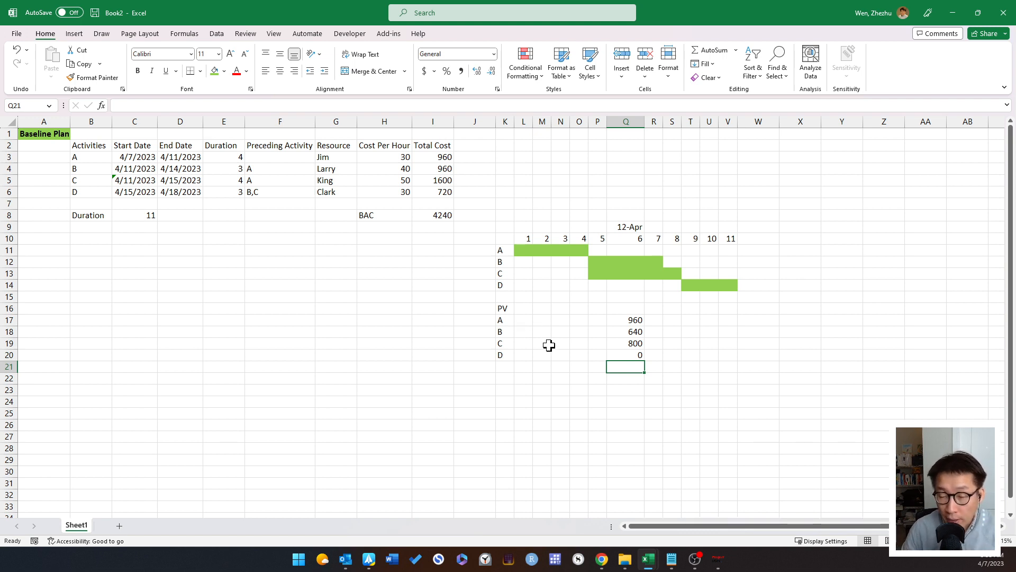
# Step: Add the label Actual Happening in K23 below the PV block
pyautogui.click(560, 389)
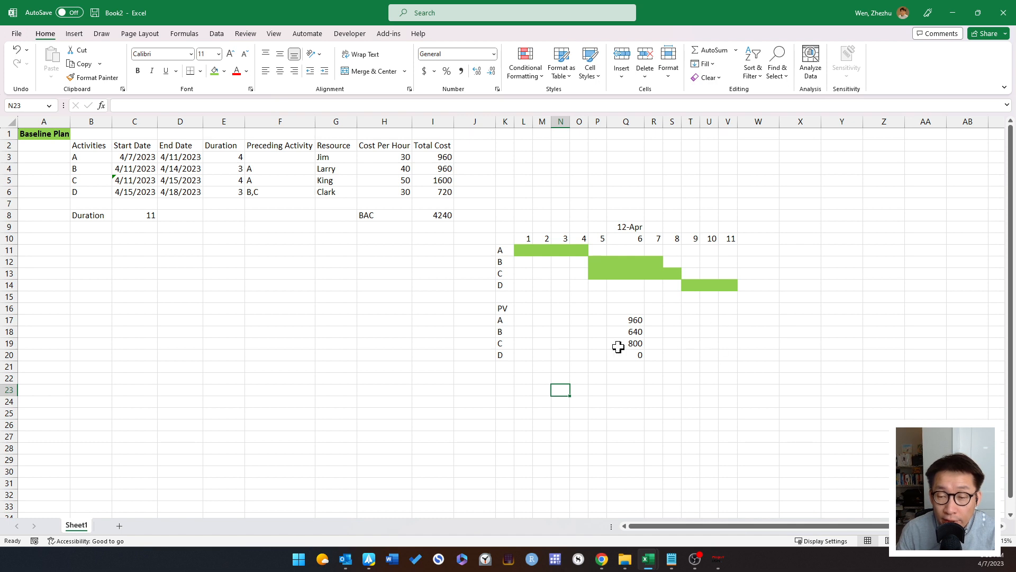
pyautogui.click(500, 309)
pyautogui.click(500, 354)
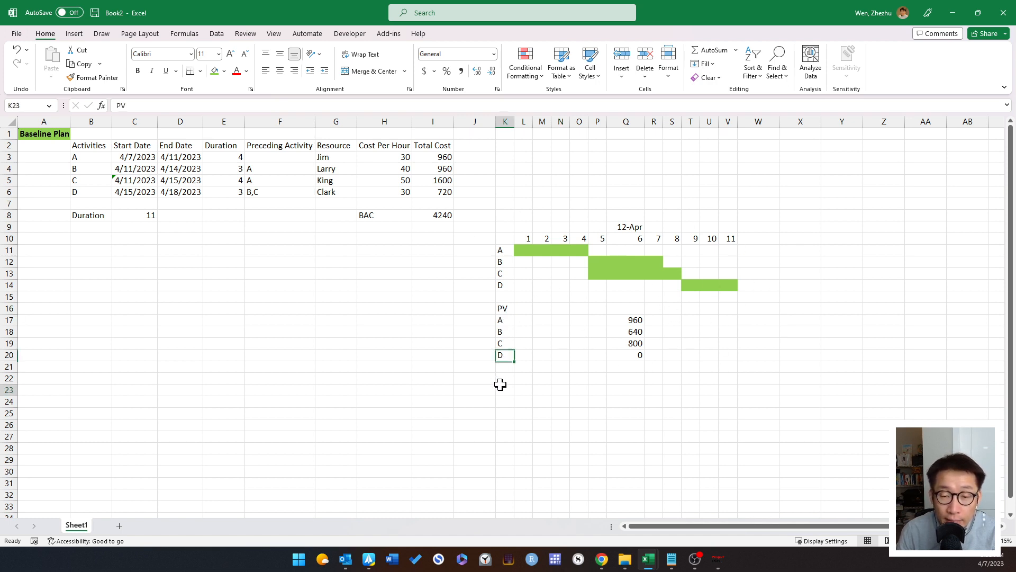
pyautogui.click(505, 389)
pyautogui.write('Act')
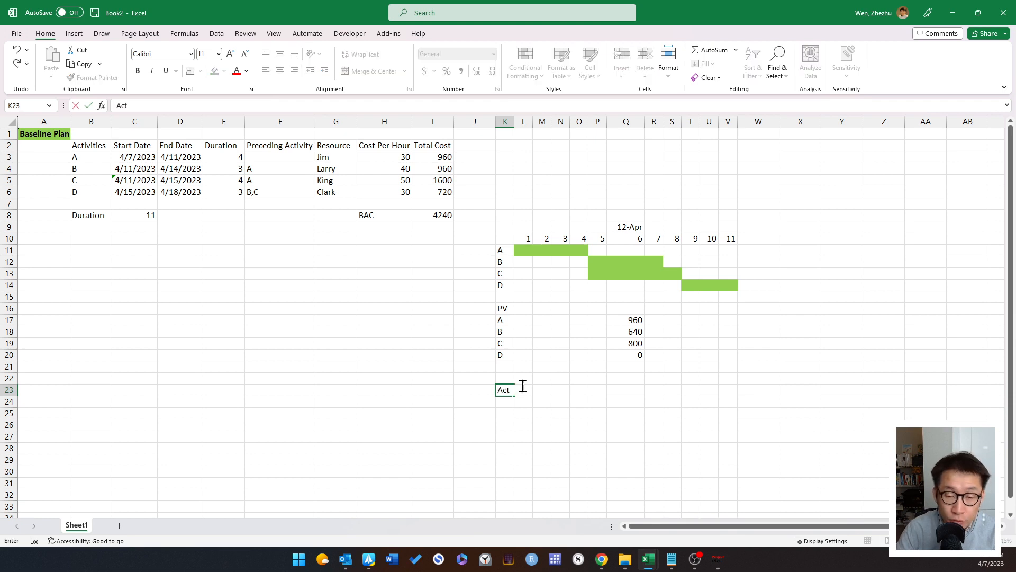
pyautogui.write('ual Happening')
pyautogui.press('Return')
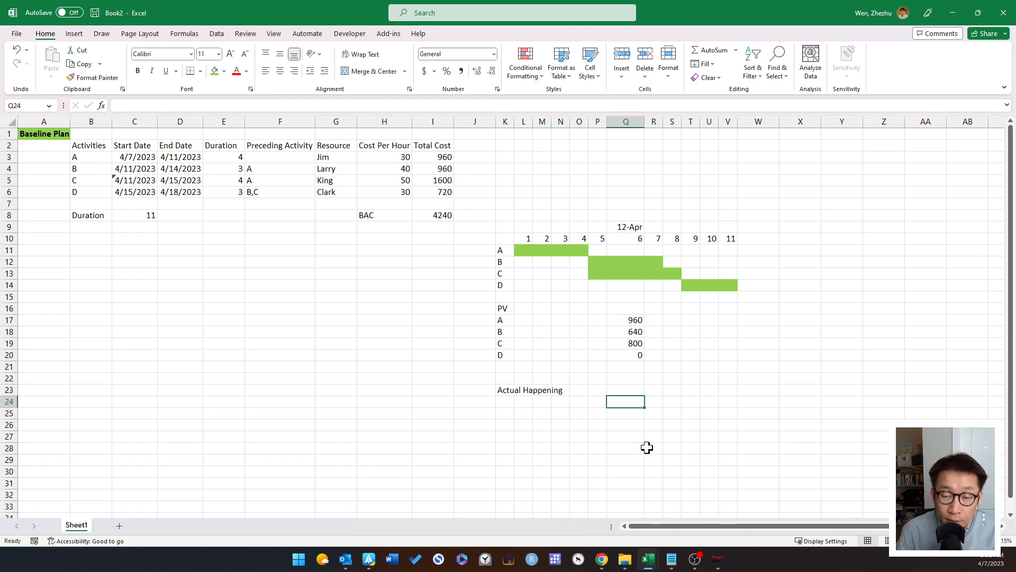
# Step: Copy the activity labels A to D from K17:K20 to K24:K27 under the Actual Happening label
pyautogui.write('Actual Happening')
pyautogui.press('Return')
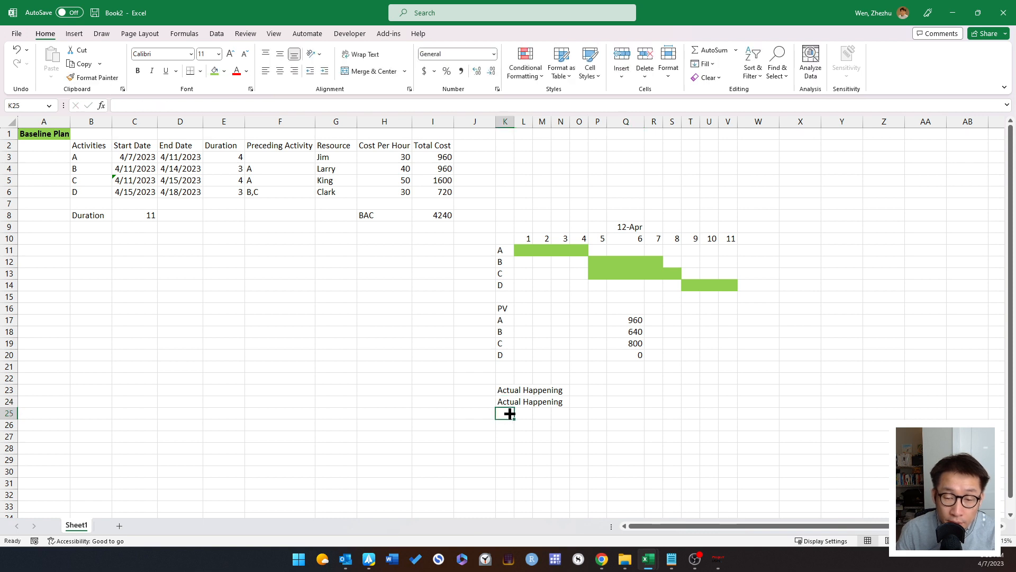
pyautogui.moveTo(502, 321); pyautogui.dragTo(503, 355)
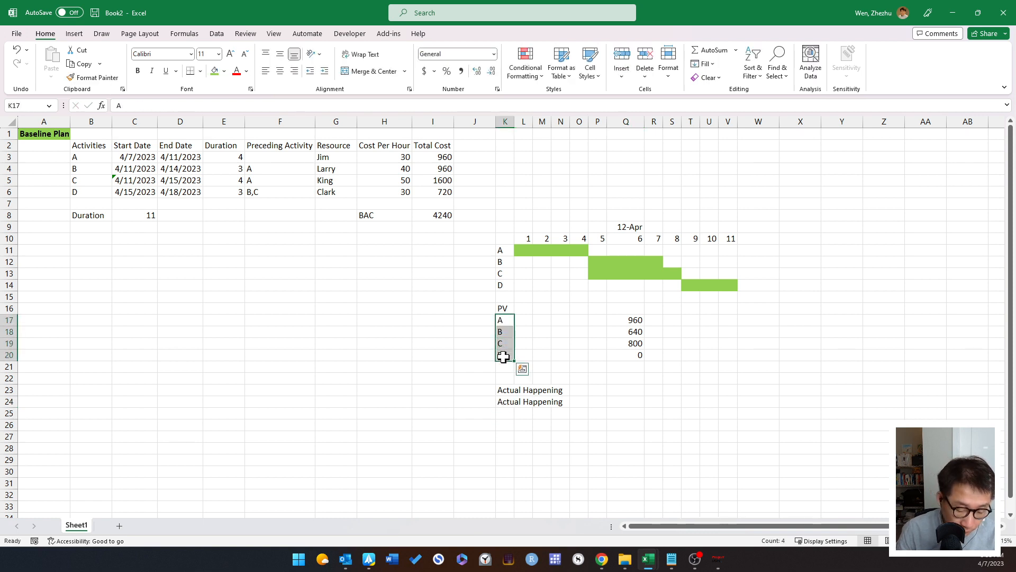
pyautogui.hotkey('ctrl', 'c')
pyautogui.click(504, 401)
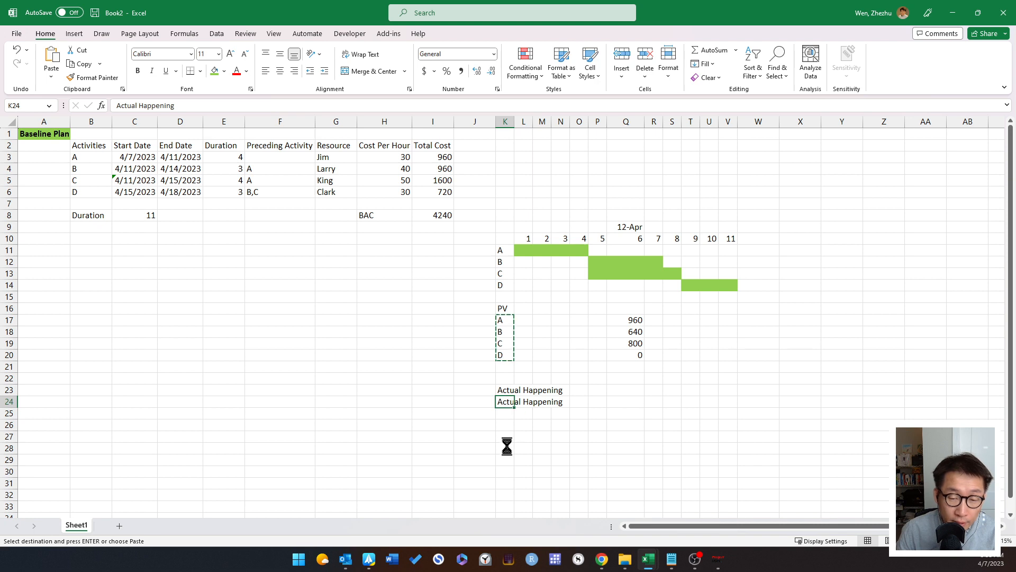
pyautogui.hotkey('ctrl', 'v')
# Step: Enter the note Took 5 days for activity A in Q24 of the Actual Happening block
pyautogui.click(614, 402)
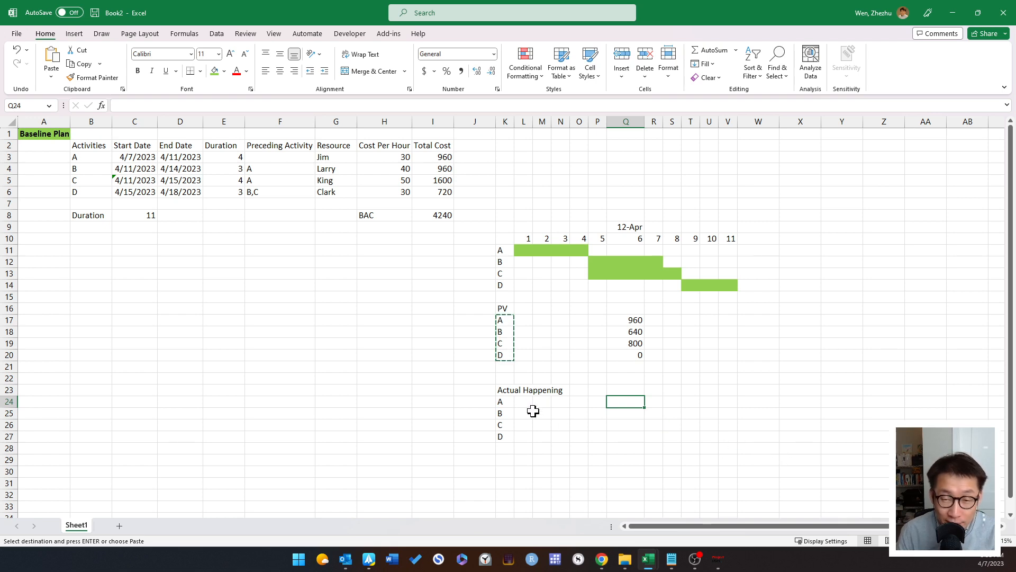
pyautogui.write('Took ')
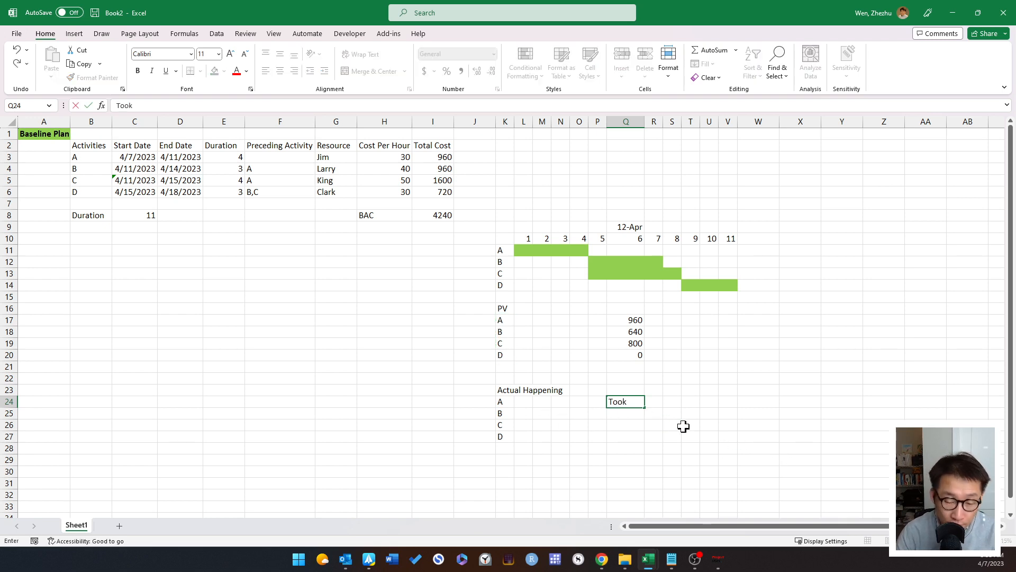
pyautogui.write('5 days')
pyautogui.press('Return')
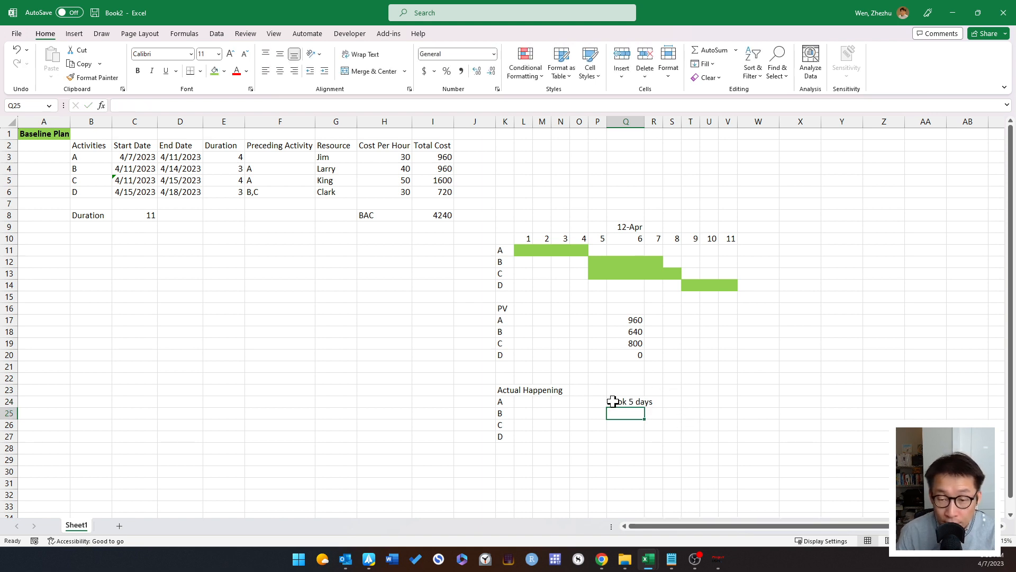
pyautogui.click(613, 401)
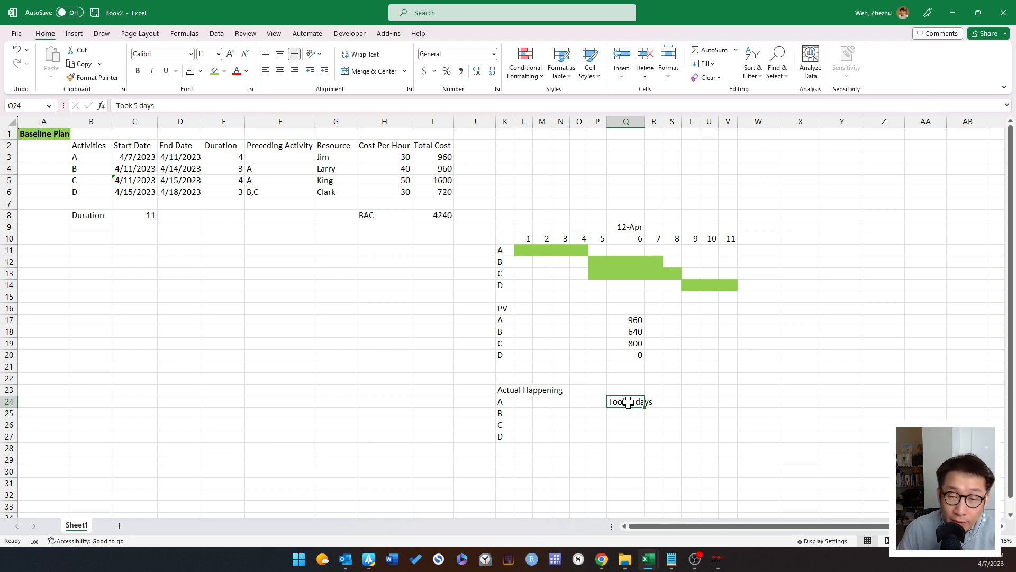
# Step: Copy the baseline Gantt chart K10:V14 with its day numbers and labels to K29 below the Actual Happening block
pyautogui.moveTo(523, 250); pyautogui.dragTo(576, 250)
pyautogui.click(596, 250)
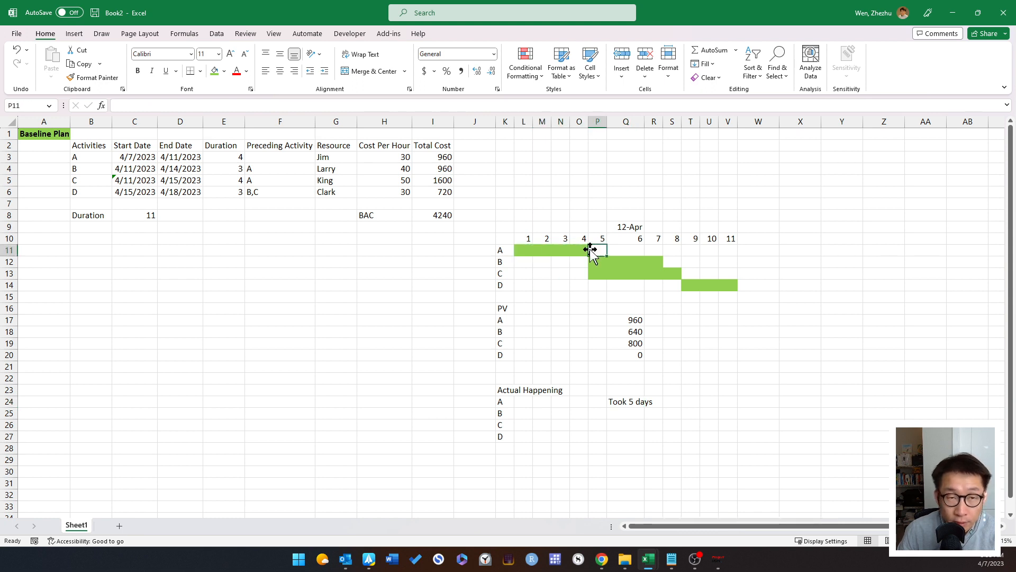
pyautogui.moveTo(504, 241); pyautogui.dragTo(733, 285)
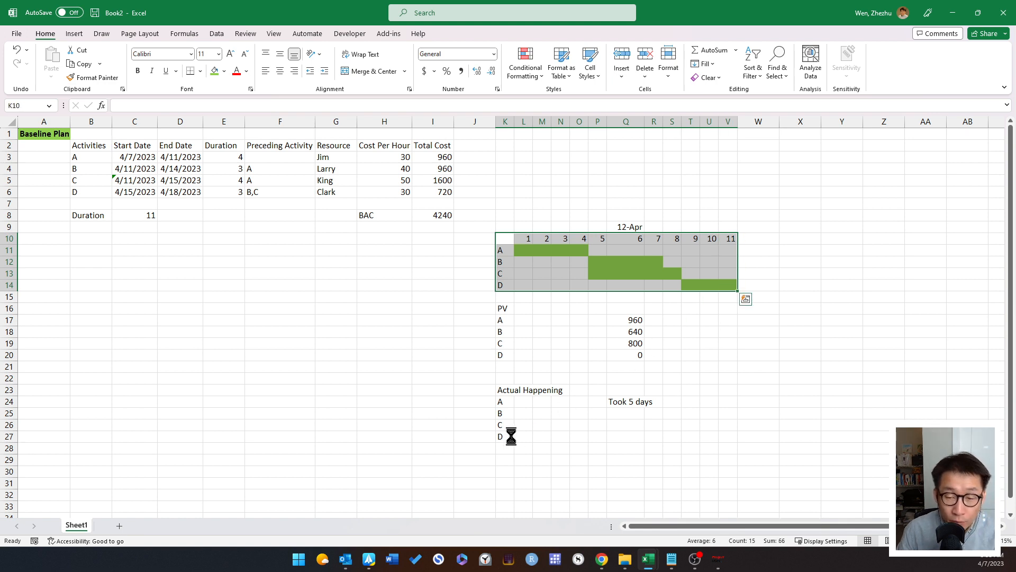
pyautogui.hotkey('ctrl', 'c')
pyautogui.click(504, 460)
pyautogui.hotkey('ctrl', 'v')
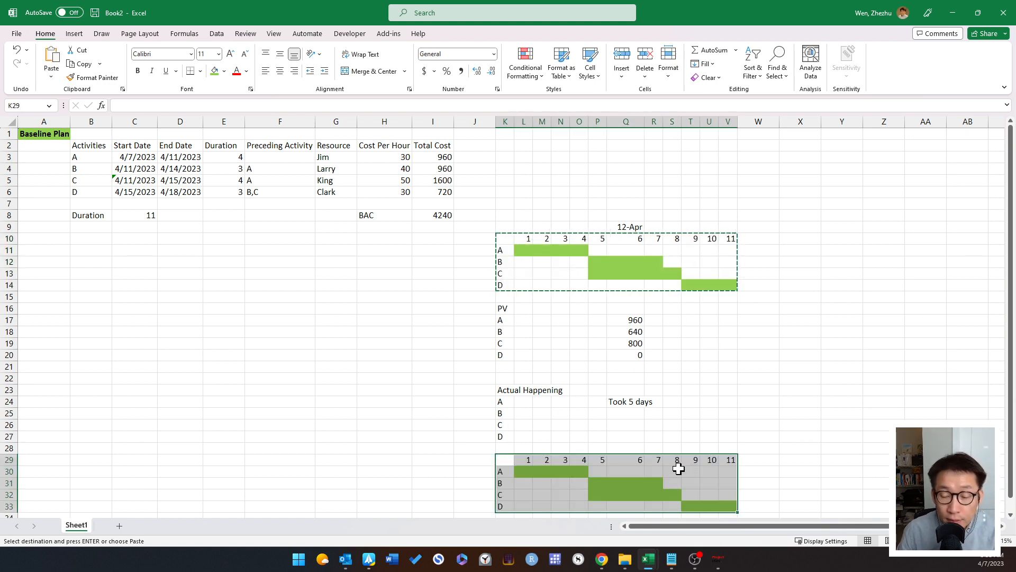
# Step: Fill P30, day 5 of activity A in the copied Gantt chart, with orange to mark the extra day
pyautogui.scroll(-1, 680, 466)
pyautogui.click(598, 437)
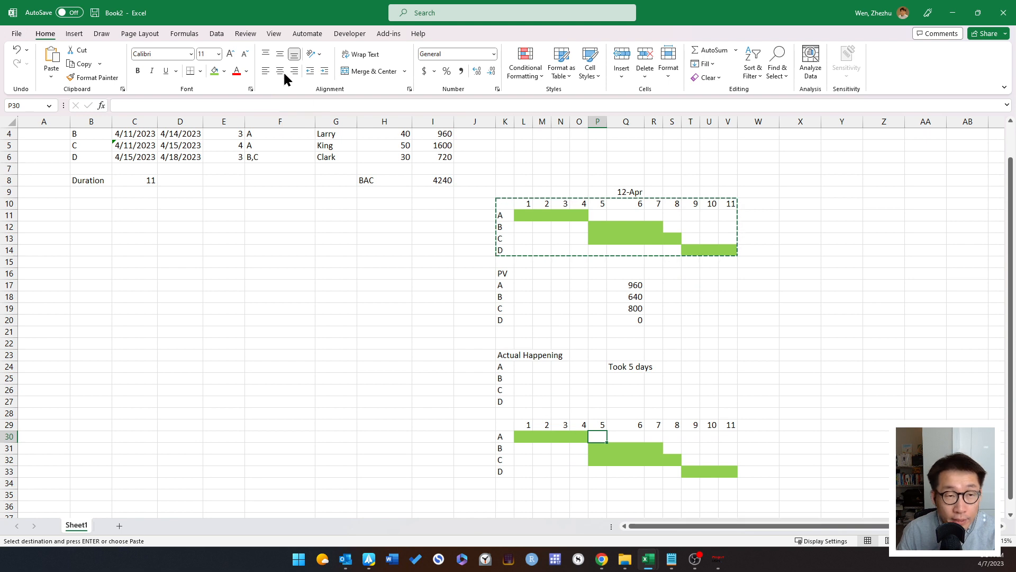
pyautogui.click(224, 70)
pyautogui.click(231, 168)
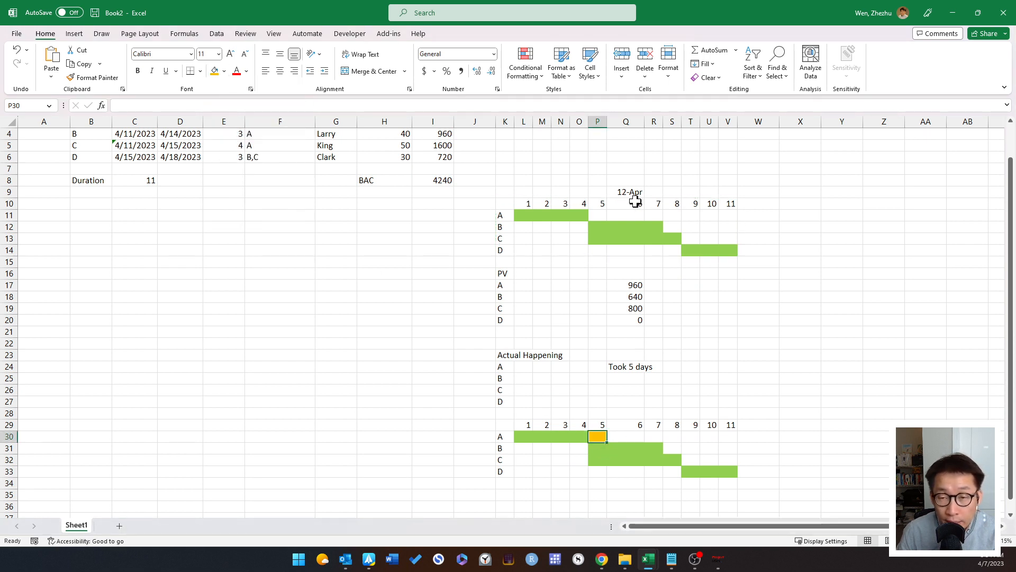
pyautogui.click(626, 435)
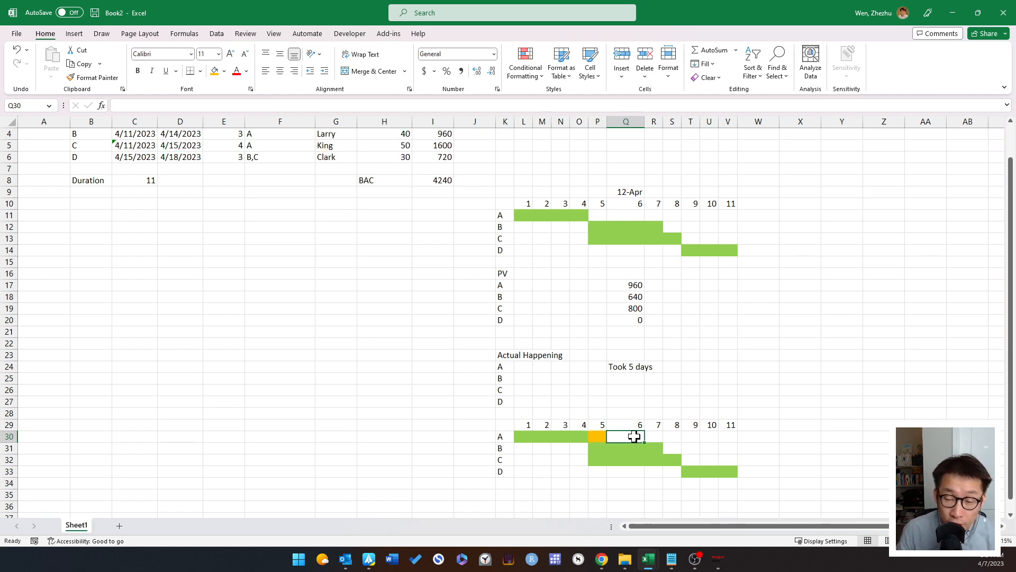
pyautogui.click(592, 435)
pyautogui.moveTo(591, 436)
pyautogui.mouseDown()
pyautogui.moveTo(528, 433)
pyautogui.moveTo(598, 436)
pyautogui.mouseUp()
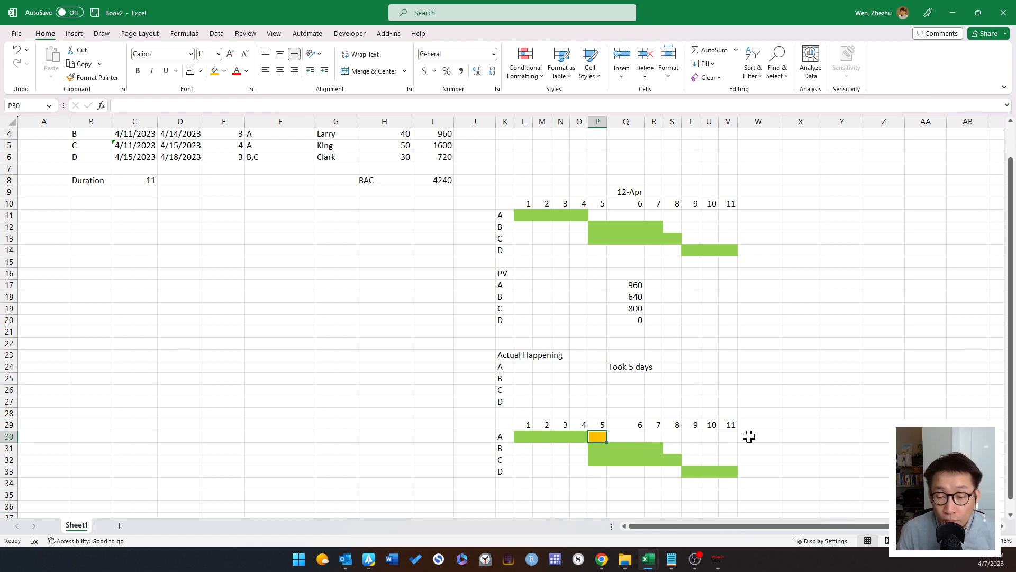
# Step: Add the column headings EV in W29 and AC in X29 beside the copied Gantt chart, with 6th day above in W28
pyautogui.click(777, 430)
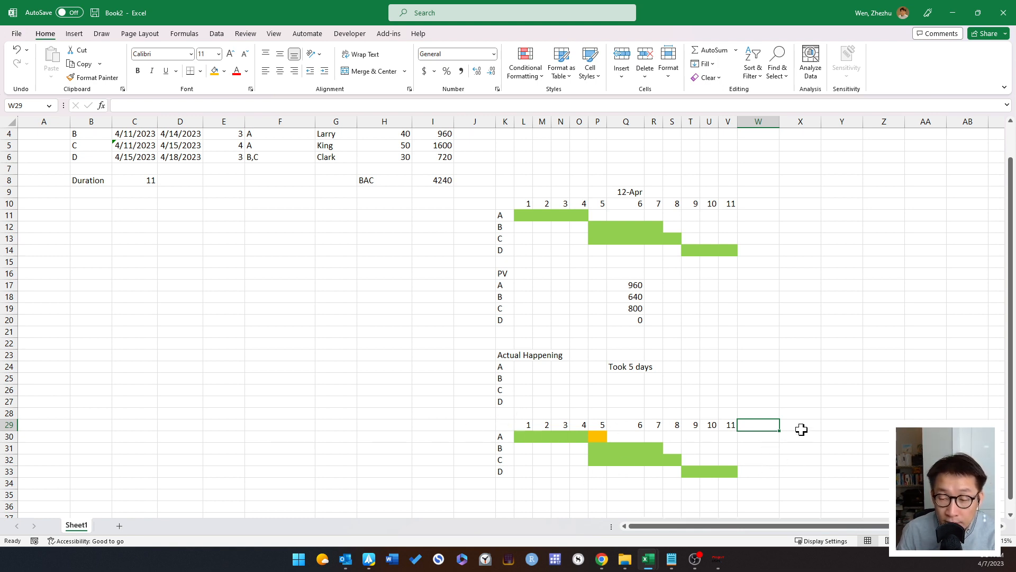
pyautogui.write('EV')
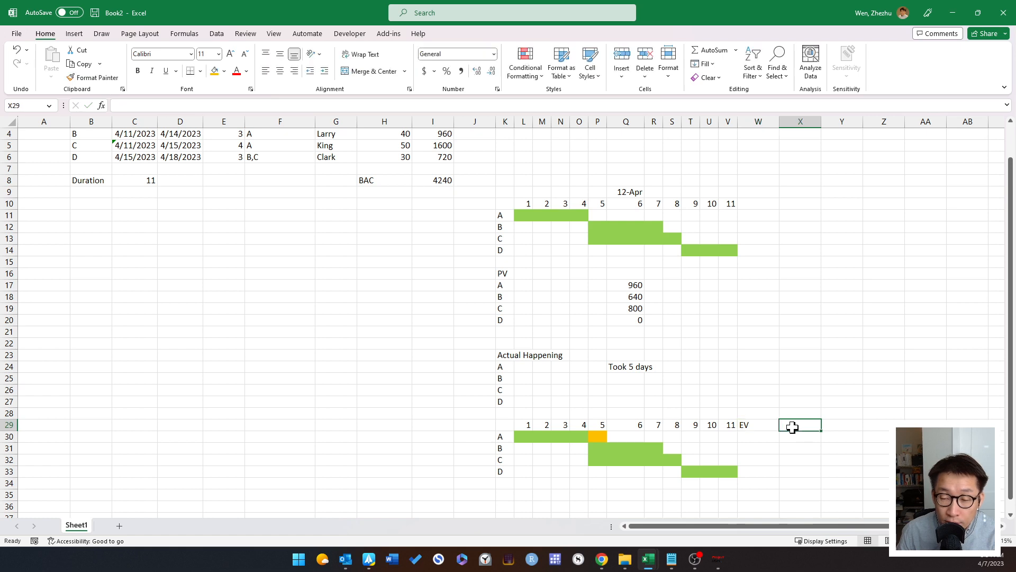
pyautogui.click(762, 415)
pyautogui.write('6th')
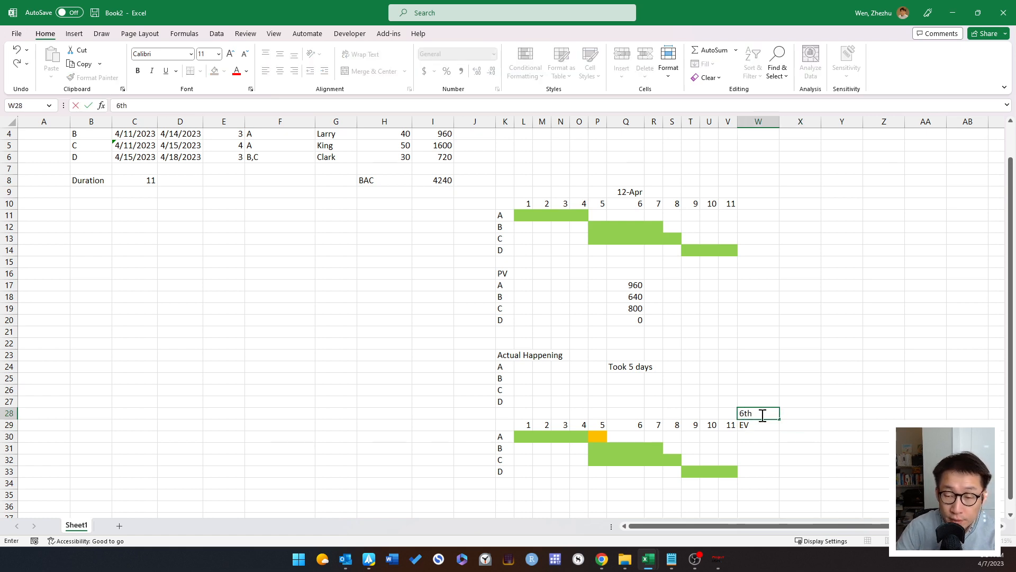
pyautogui.write(' day')
pyautogui.press('Return')
pyautogui.click(786, 424)
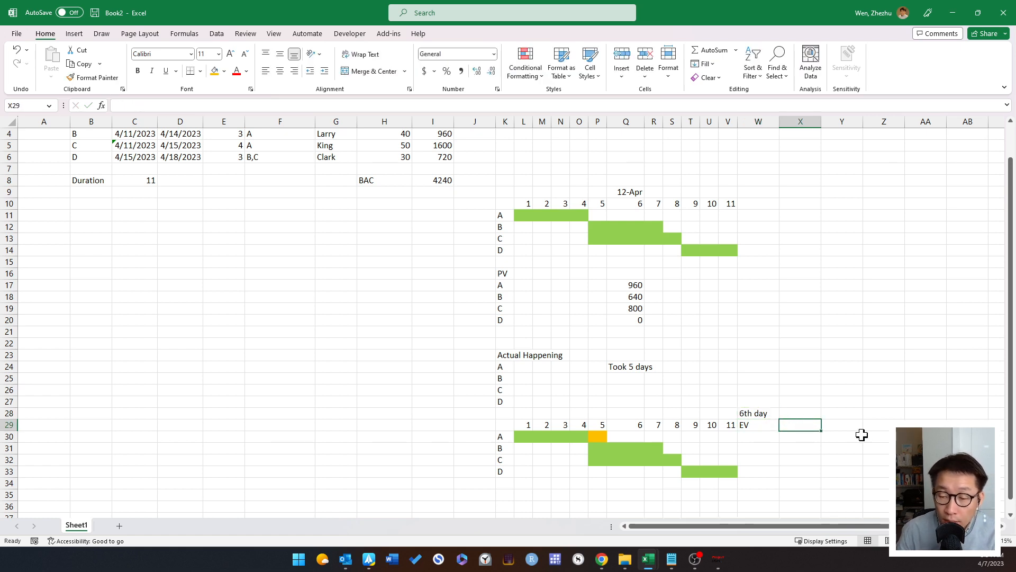
pyautogui.write('AC')
pyautogui.press('Return')
# Step: Enter 960 in W30 as activity A's earned value on the 6th day
pyautogui.press('Left')
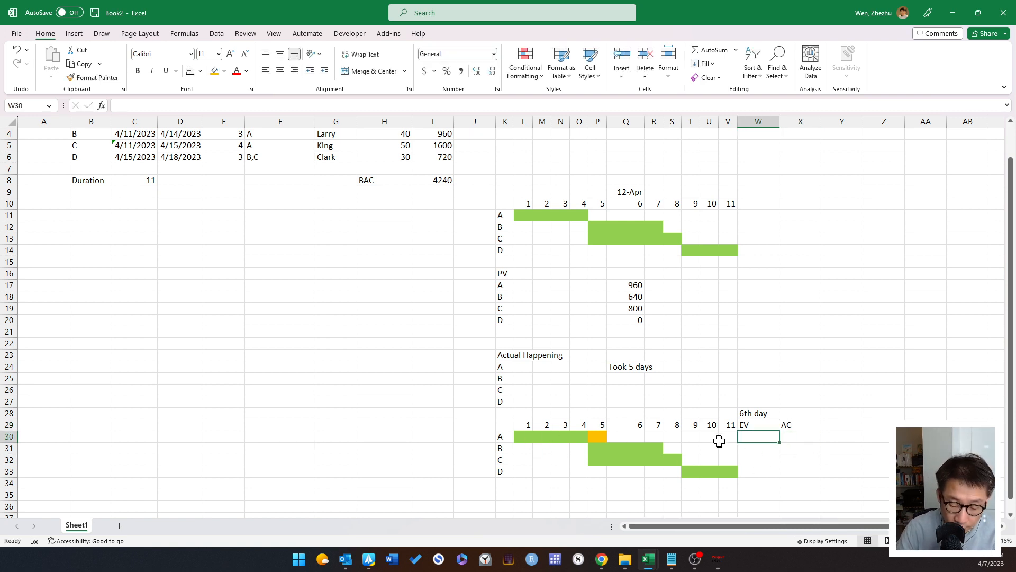
pyautogui.write('96')
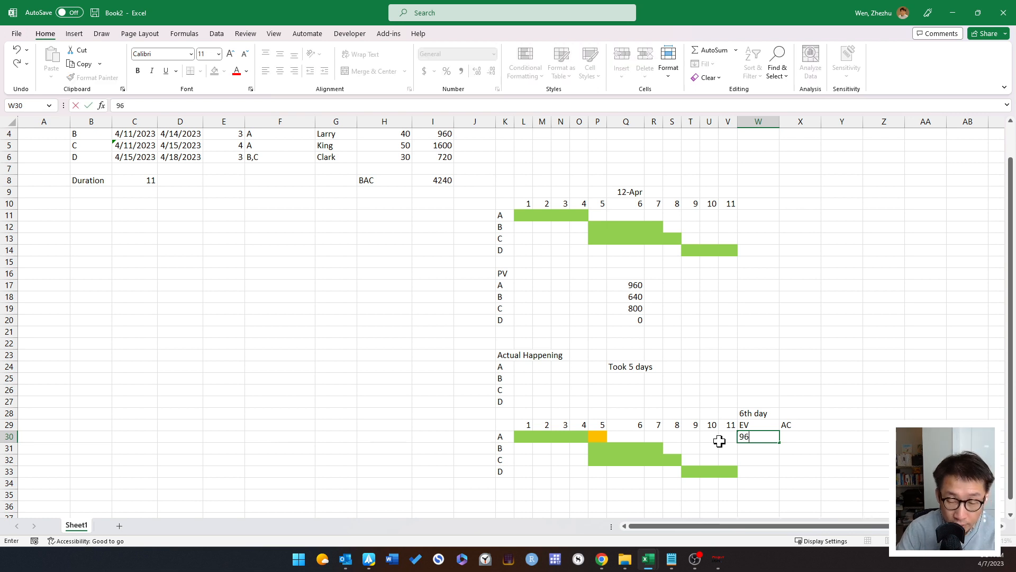
pyautogui.write('0')
pyautogui.hotkey('ctrl', 'Return')
# Step: Calculate activity A's actual cost in X30 by multiplying 5*8 by its cost per hour of 30
pyautogui.click(791, 438)
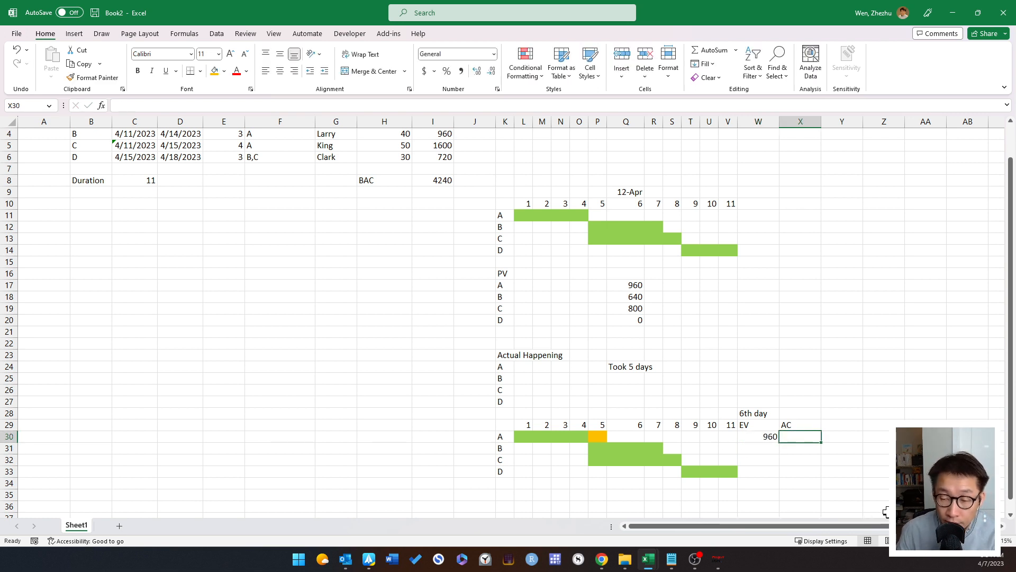
pyautogui.write('=')
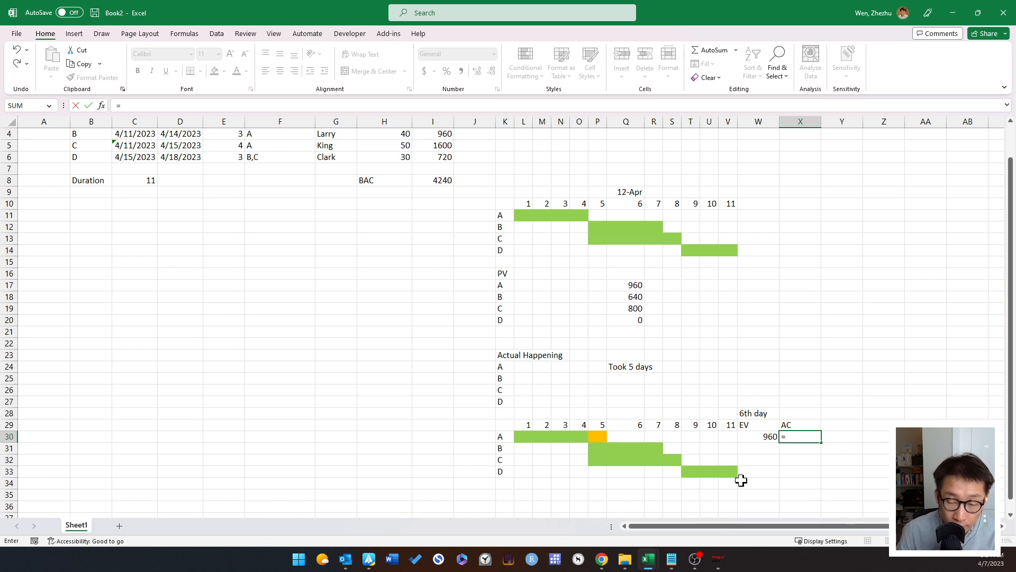
pyautogui.write('5')
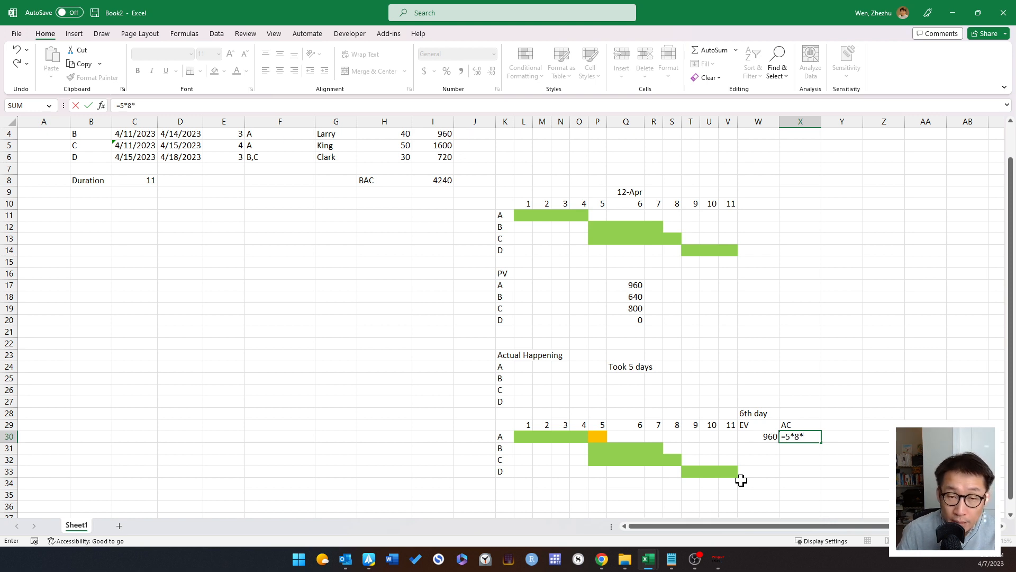
pyautogui.write('*8*')
pyautogui.hscroll(3, 741, 480)
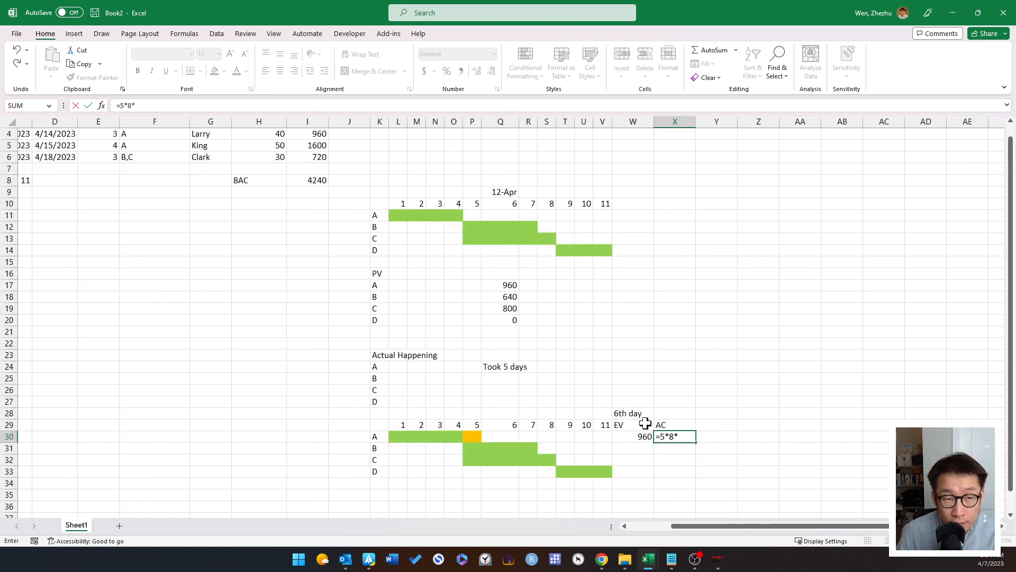
pyautogui.scroll(1, 646, 422)
pyautogui.scroll(-1, 647, 422)
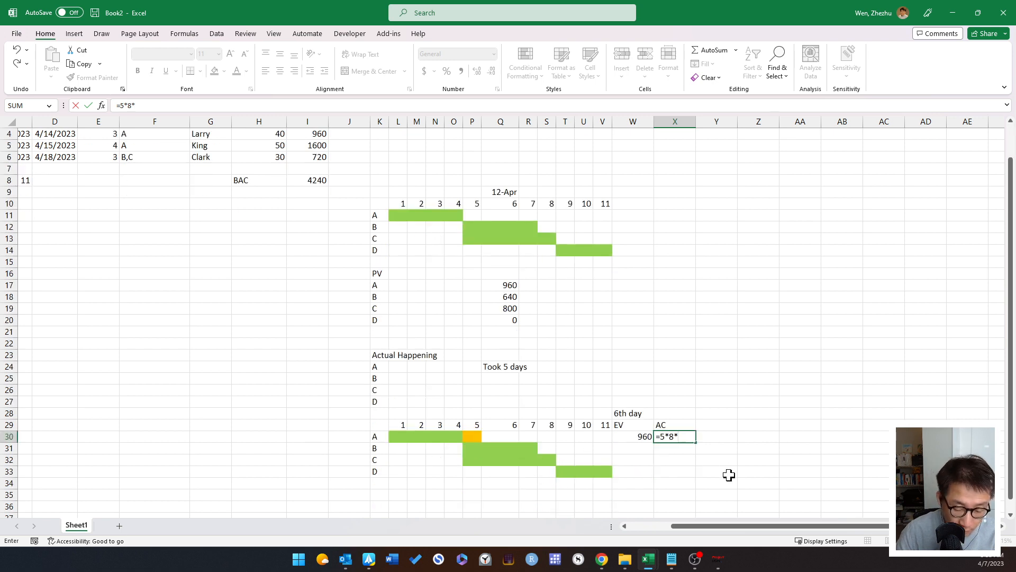
pyautogui.press('Return')
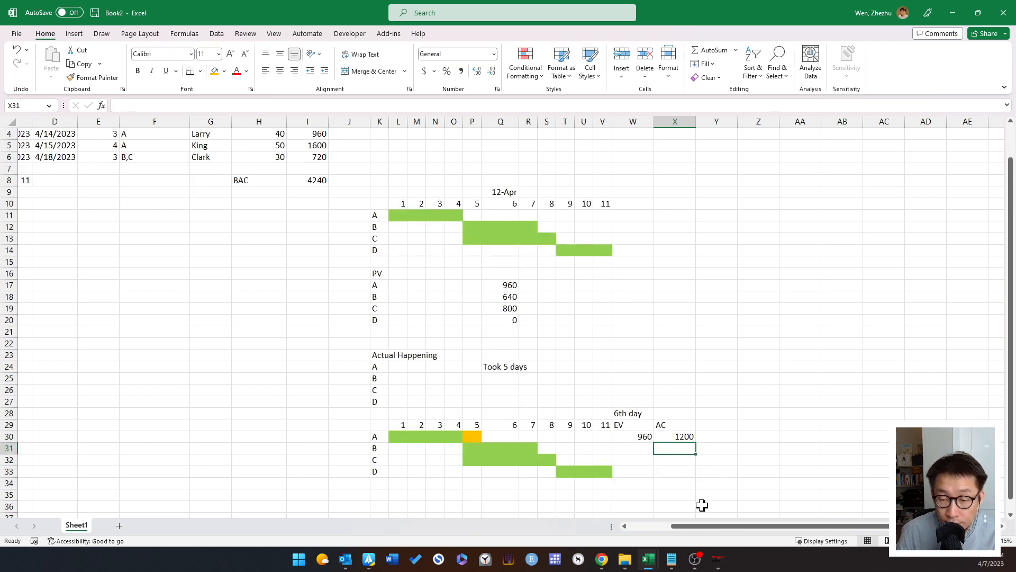
pyautogui.moveTo(694, 531); pyautogui.dragTo(670, 530)
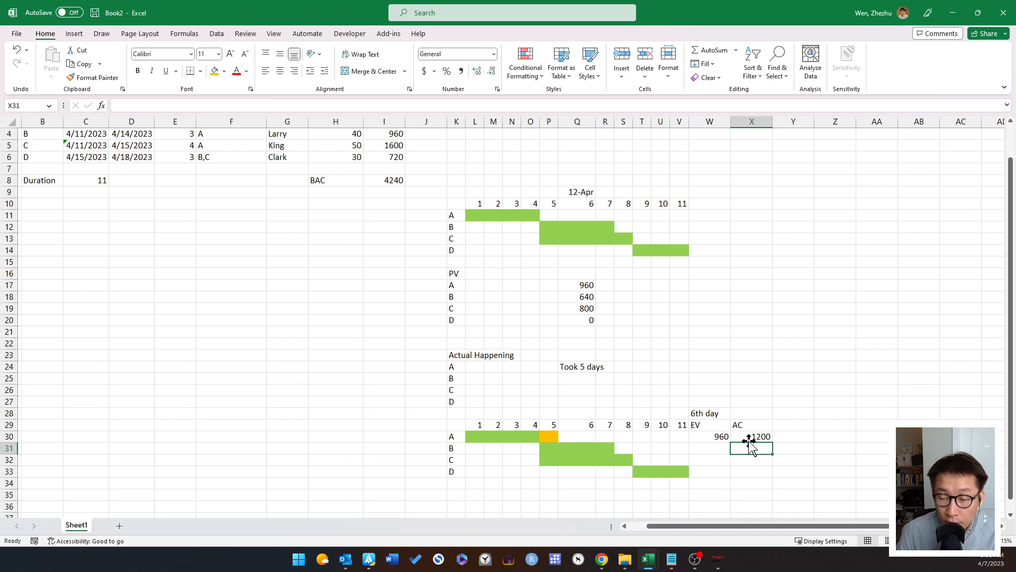
pyautogui.moveTo(750, 437); pyautogui.dragTo(720, 436)
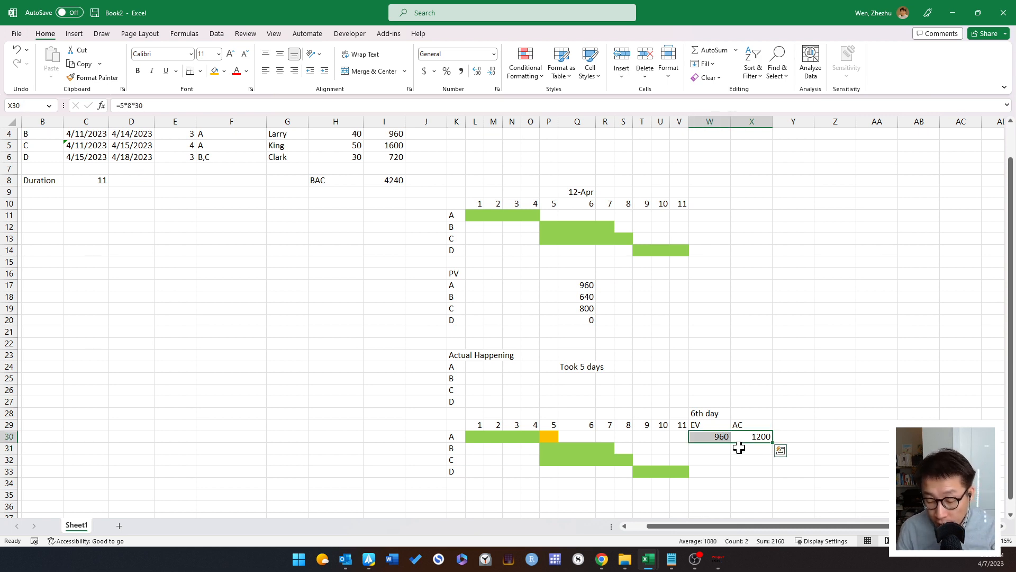
pyautogui.click(739, 448)
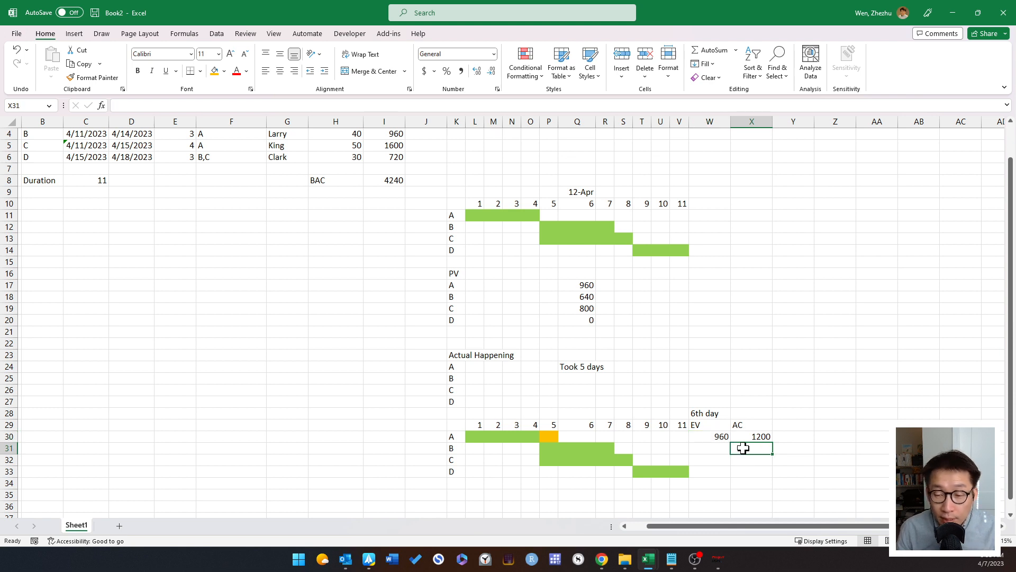
pyautogui.click(725, 435)
pyautogui.moveTo(726, 435); pyautogui.dragTo(750, 435)
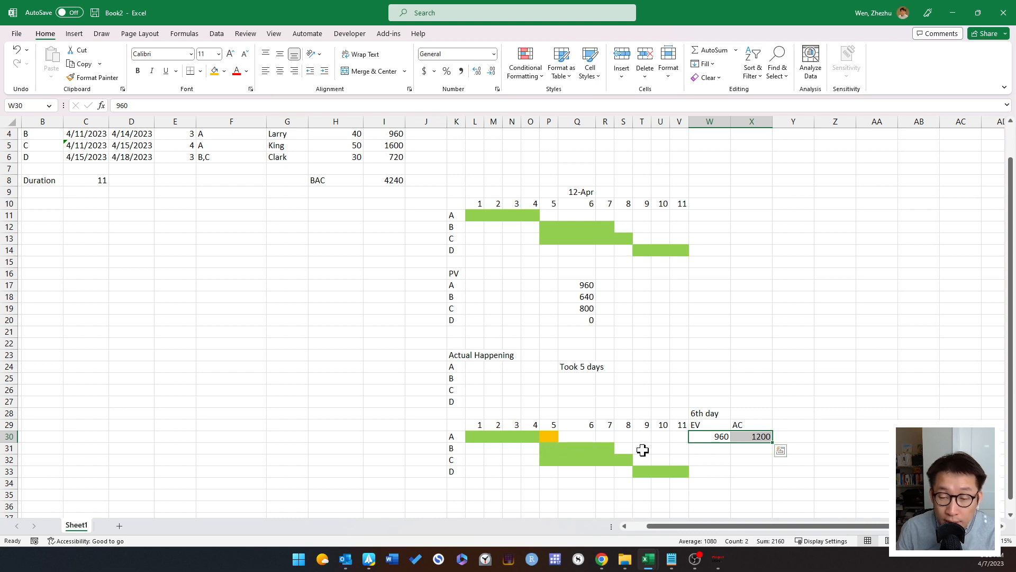
# Step: Fill S31:T31, days 8 and 9 of activity B in the copied Gantt chart, with orange to mark the extra days
pyautogui.moveTo(642, 447); pyautogui.dragTo(625, 447)
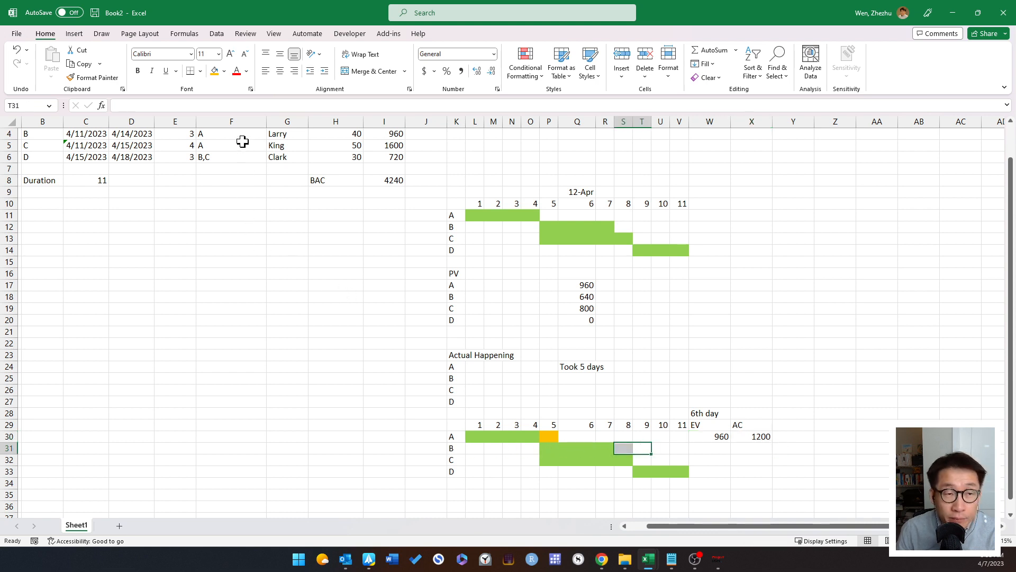
pyautogui.click(215, 71)
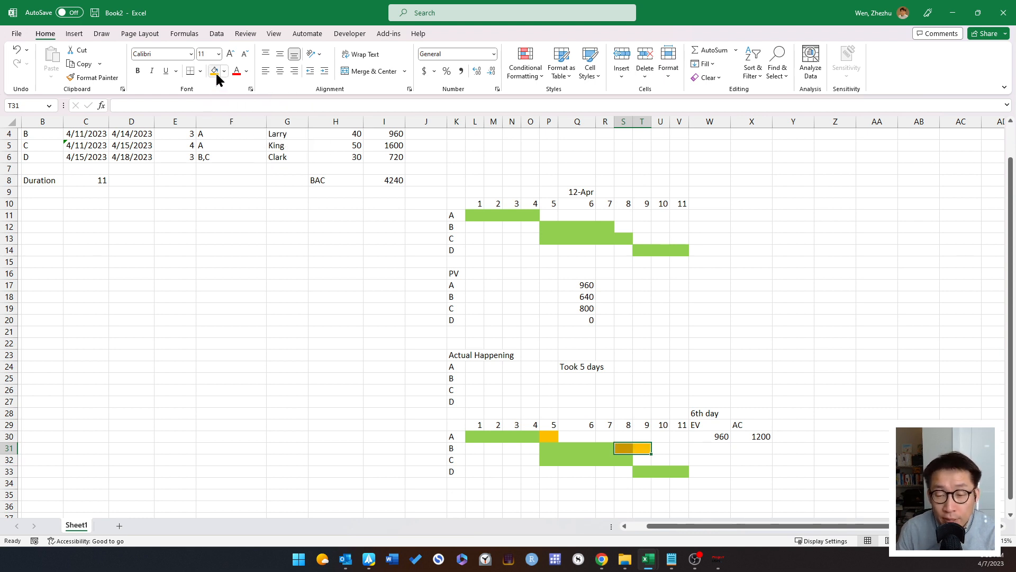
# Step: Calculate activity B's earned value in W31 as 40% of its total cost in I4
pyautogui.click(570, 448)
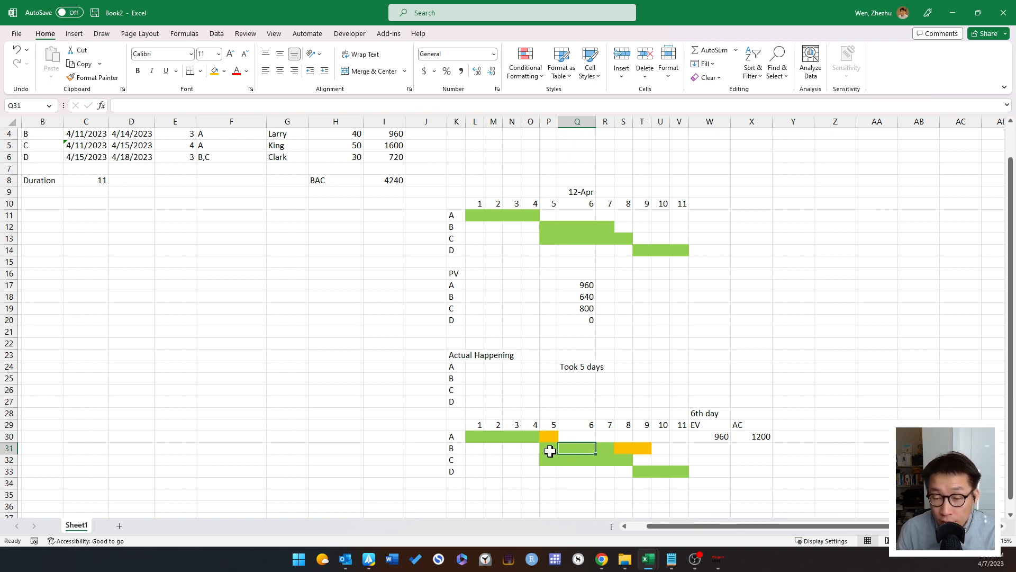
pyautogui.click(713, 452)
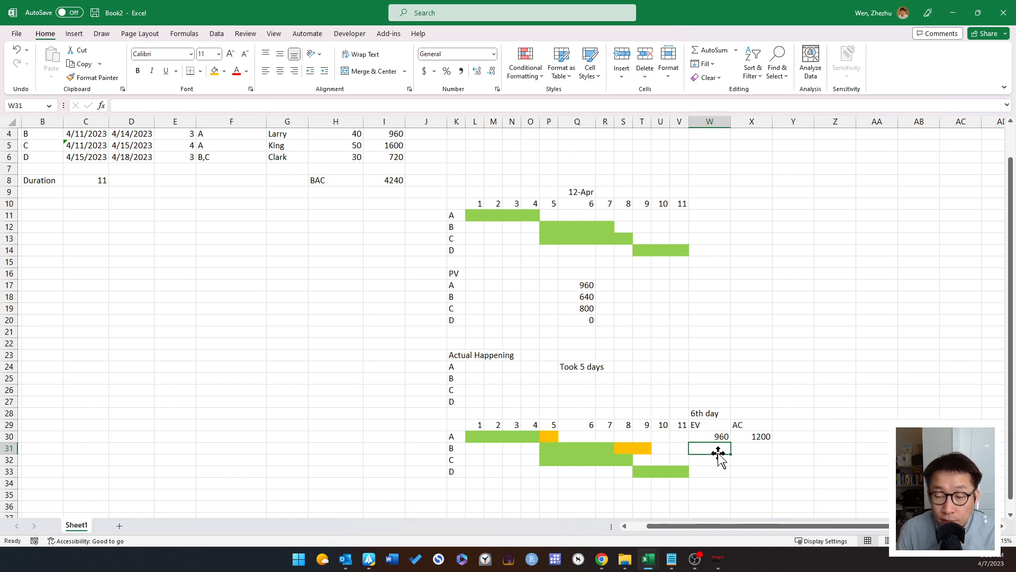
pyautogui.click(576, 452)
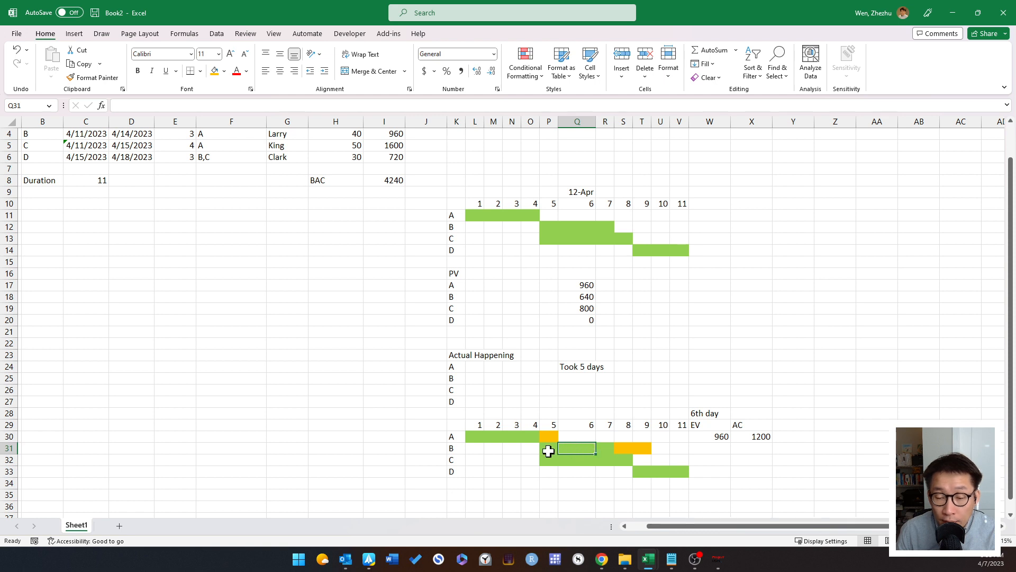
pyautogui.click(703, 455)
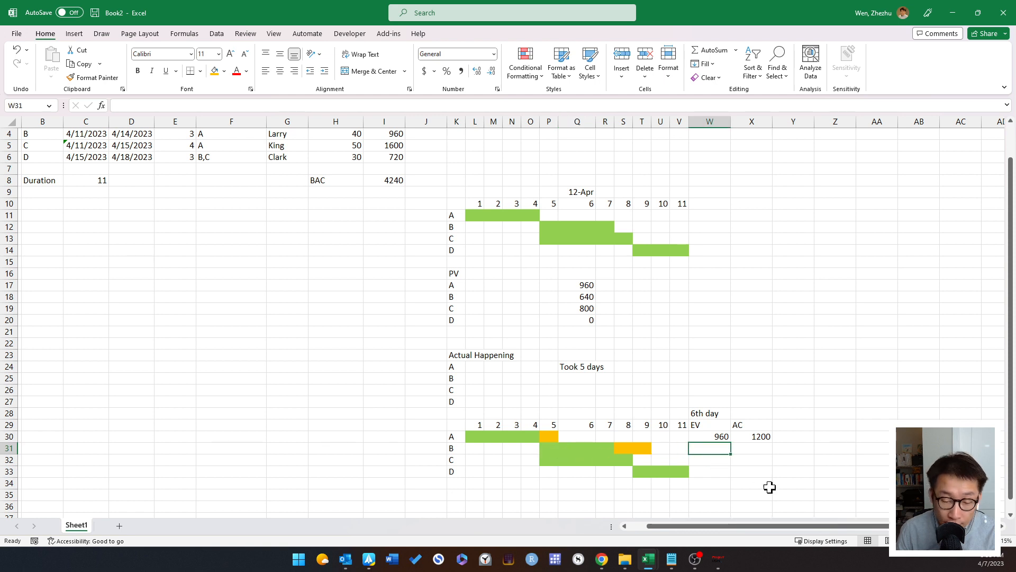
pyautogui.write('40%*')
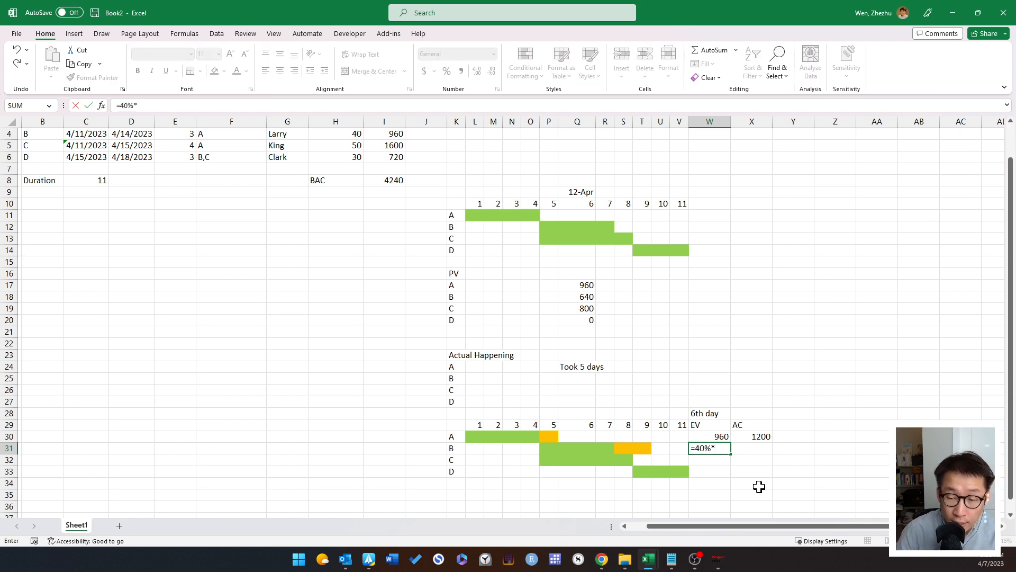
pyautogui.scroll(1, 664, 476)
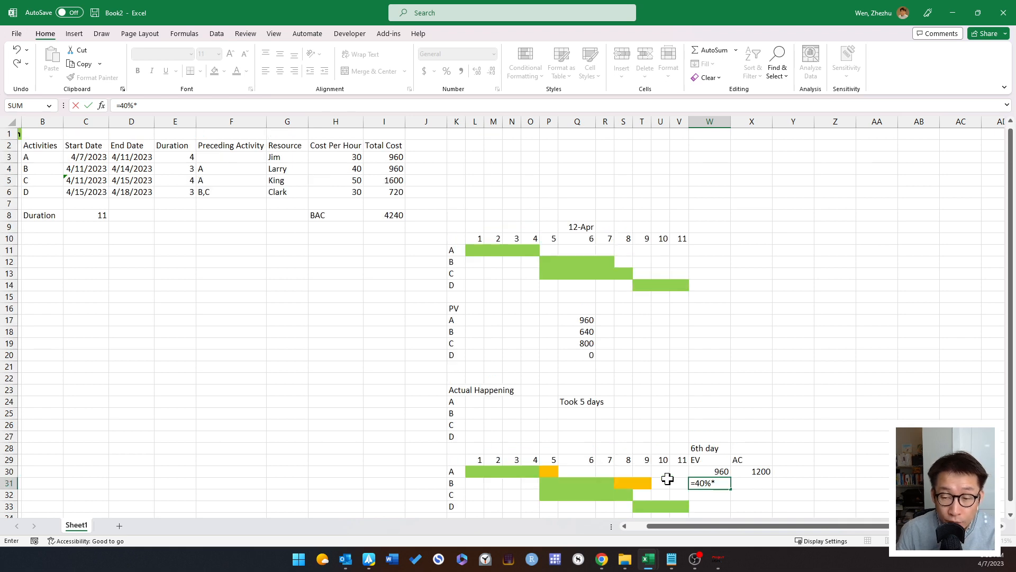
pyautogui.click(397, 168)
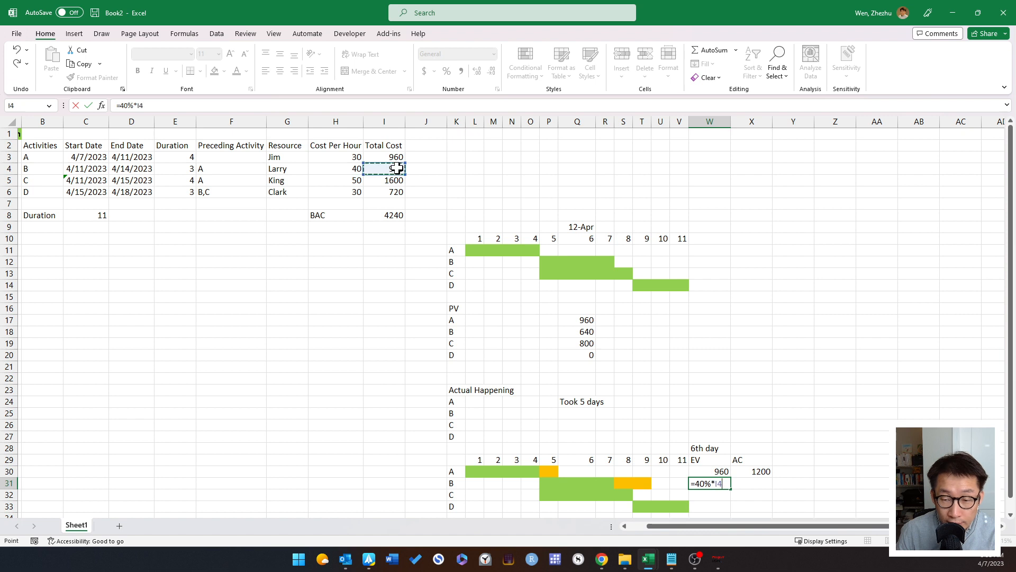
pyautogui.press('Return')
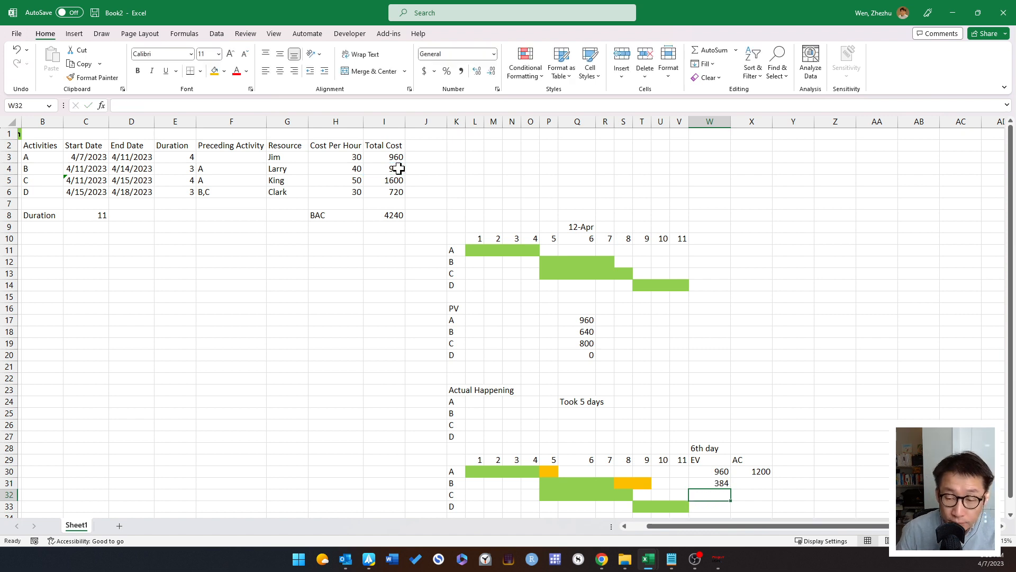
pyautogui.click(723, 484)
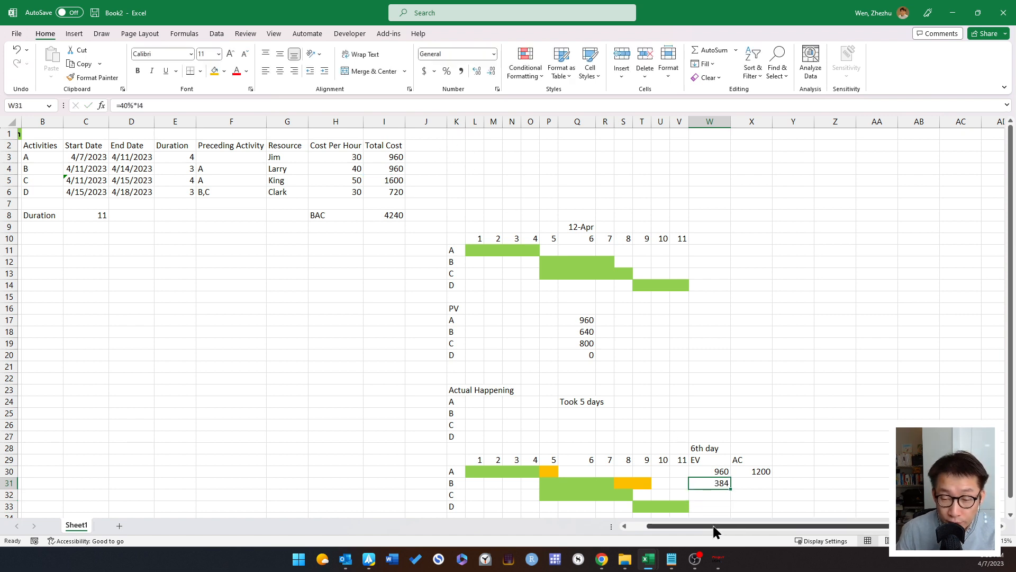
# Step: Calculate activity B's actual cost in X31 with the formula =40*8*2
pyautogui.click(748, 483)
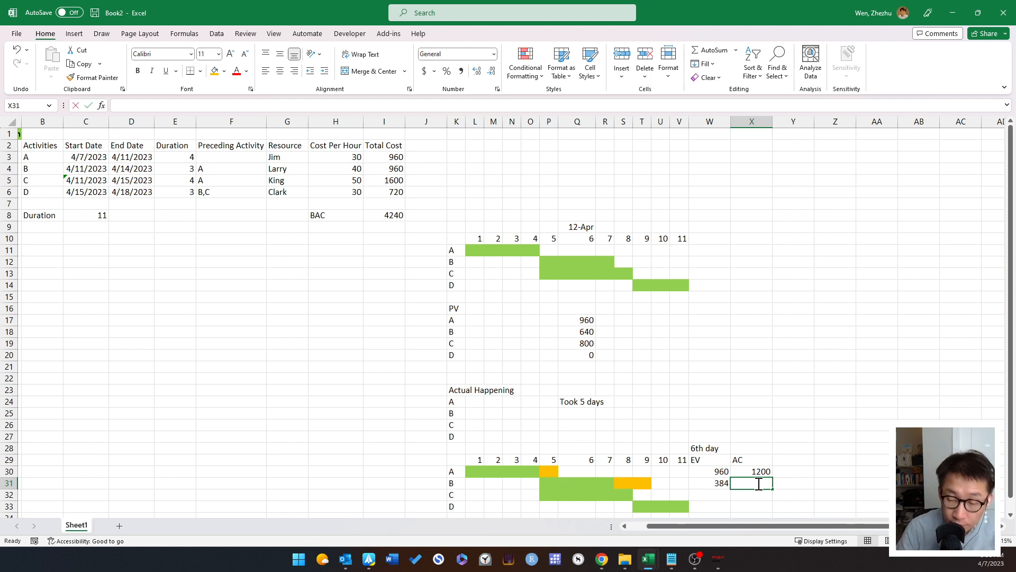
pyautogui.write('=')
pyautogui.scroll(-1, 759, 484)
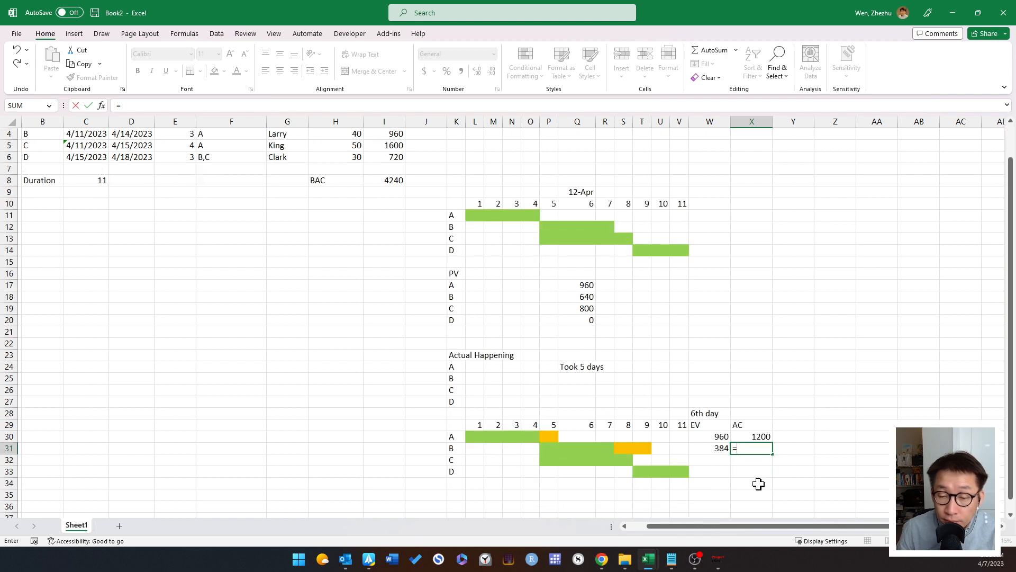
pyautogui.scroll(1, 759, 483)
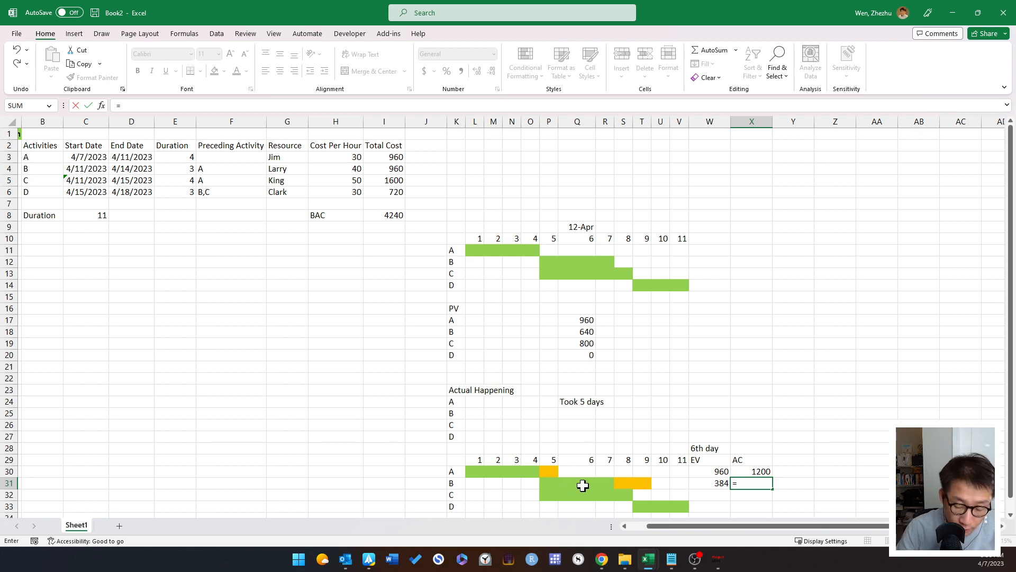
pyautogui.write('40*8*')
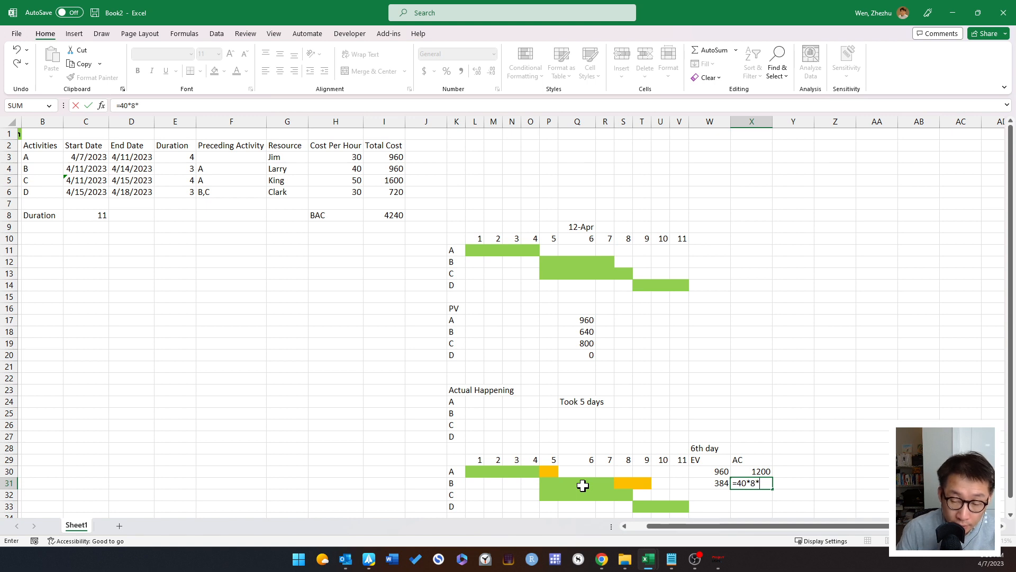
pyautogui.write('2')
pyautogui.press('Return')
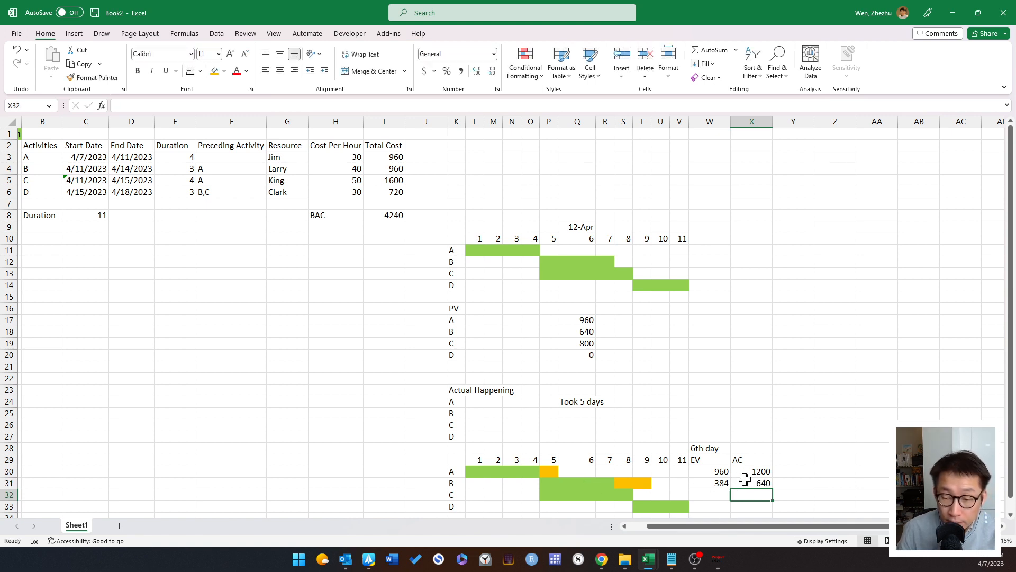
pyautogui.click(744, 482)
# Step: Calculate activity C's earned value in W32 with the formula =1600*.5
pyautogui.scroll(-1, 736, 494)
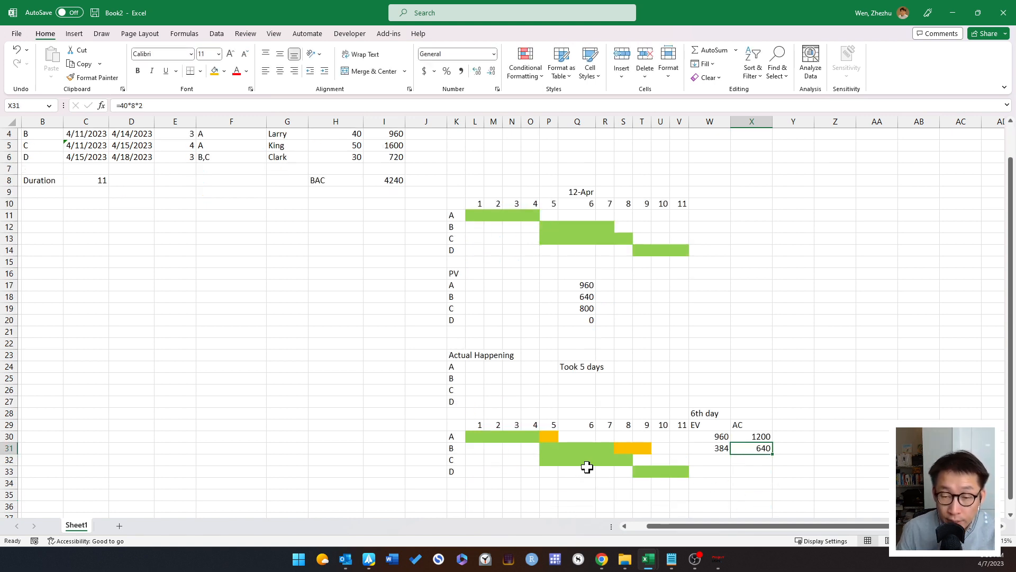
pyautogui.moveTo(581, 460); pyautogui.dragTo(551, 461)
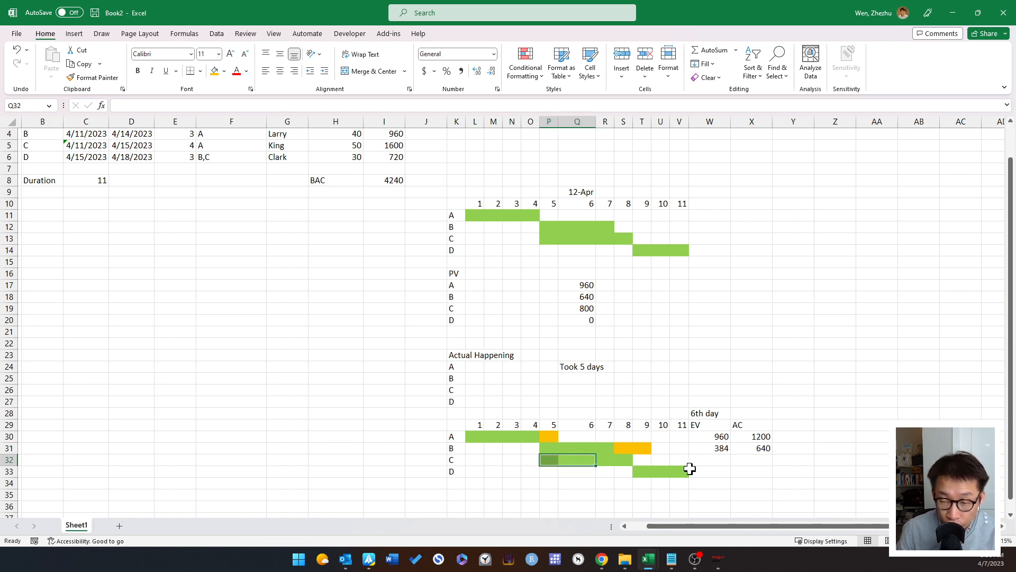
pyautogui.click(717, 462)
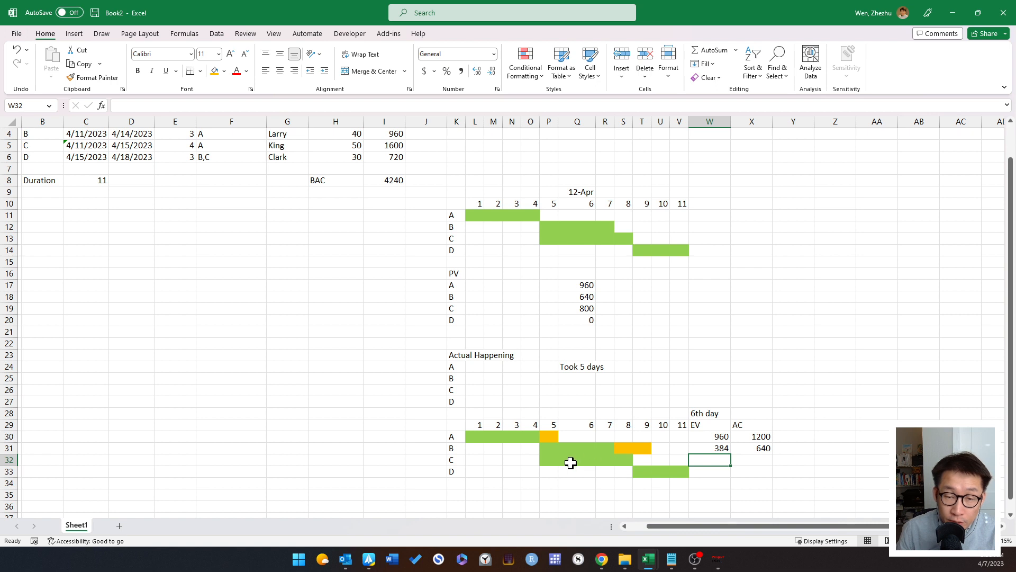
pyautogui.moveTo(548, 460); pyautogui.dragTo(579, 461)
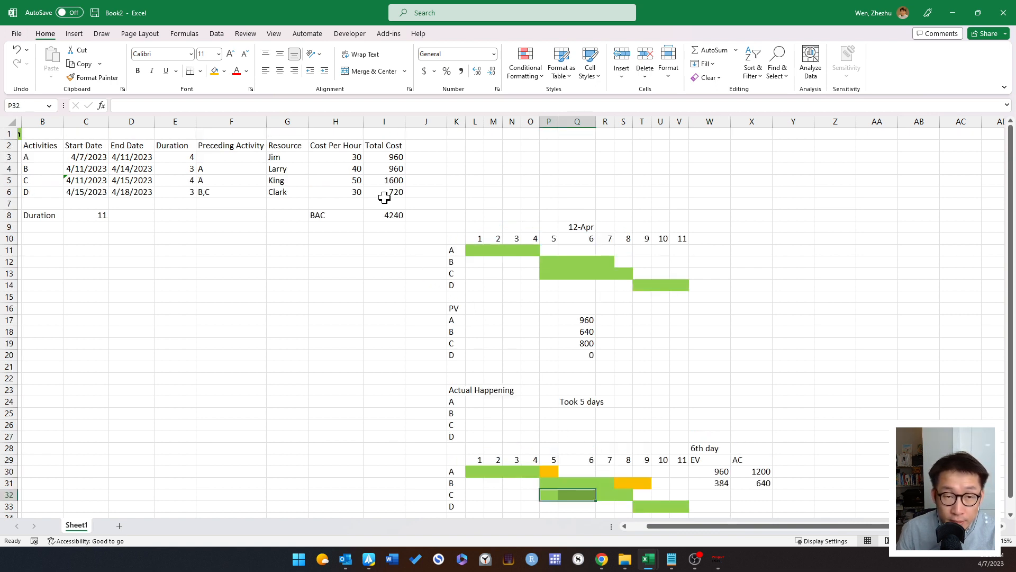
pyautogui.click(709, 460)
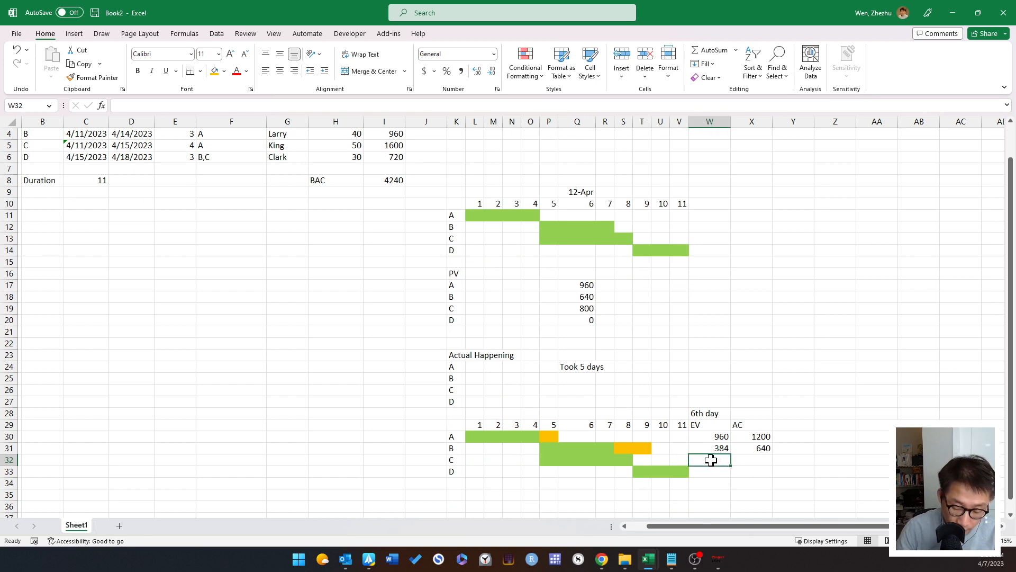
pyautogui.write('=1600*.5')
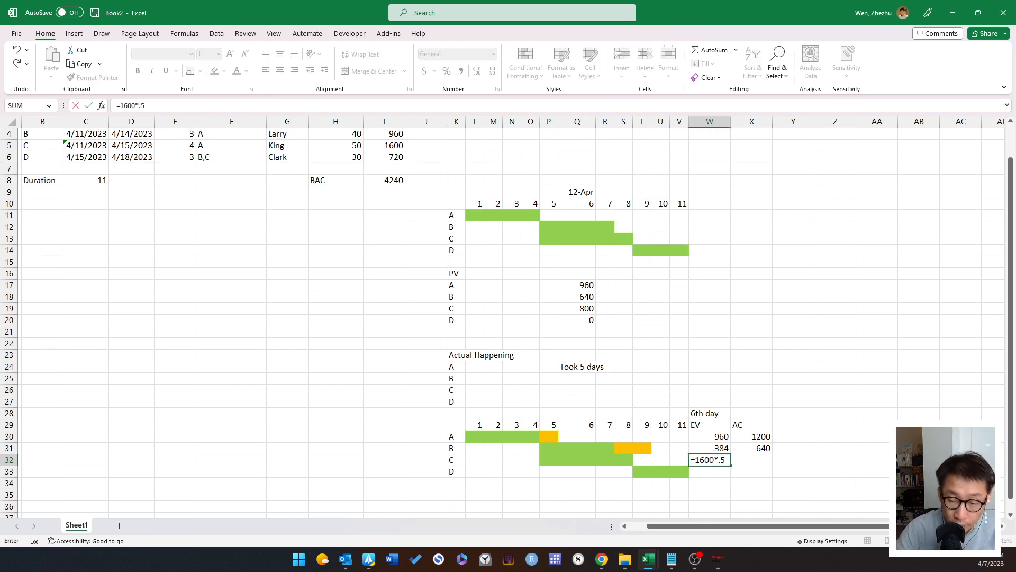
pyautogui.press('Return')
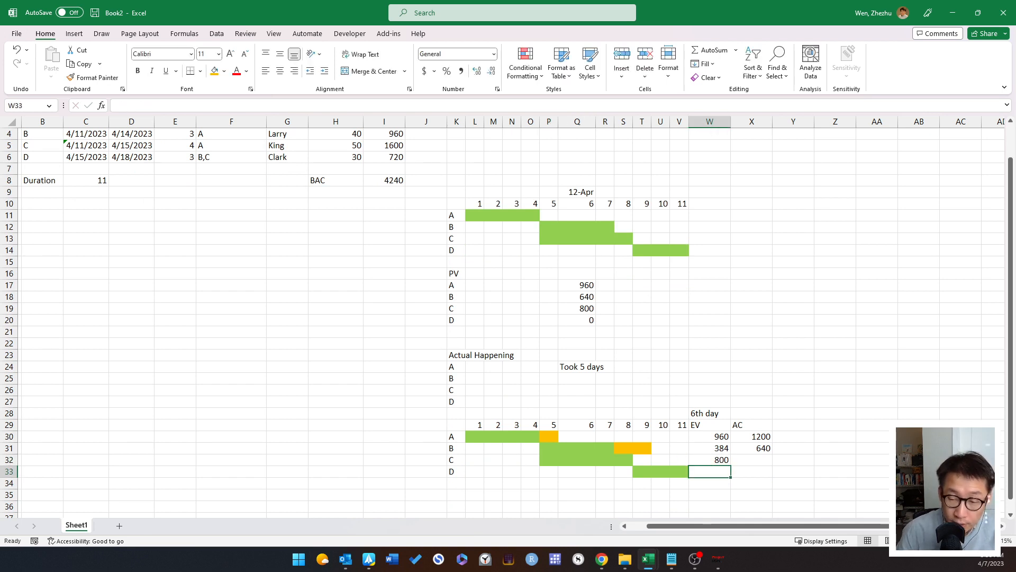
# Step: Enter the formula =1600*0.2 in X32 as activity C's actual cost
pyautogui.click(749, 459)
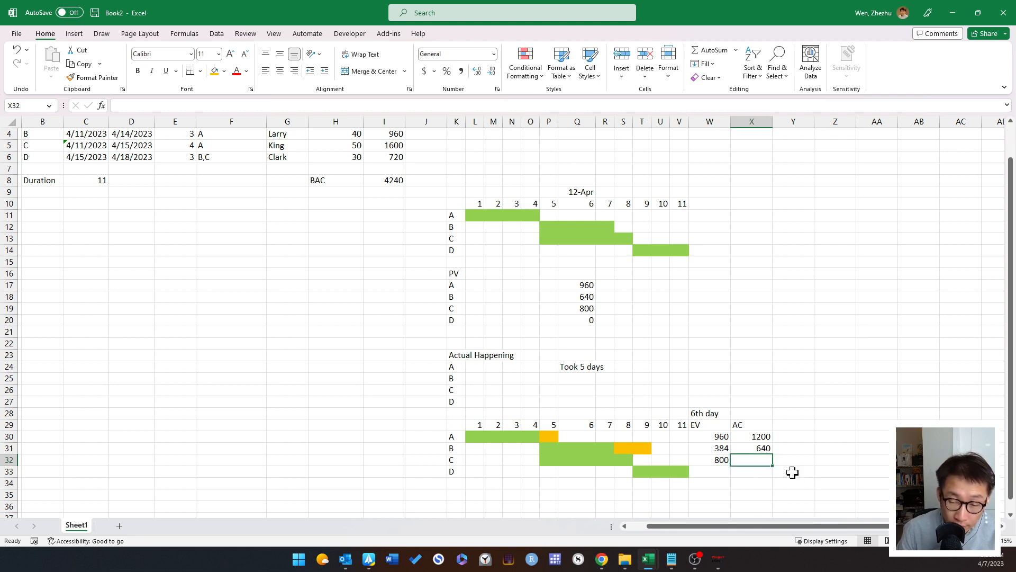
pyautogui.write('=1600*')
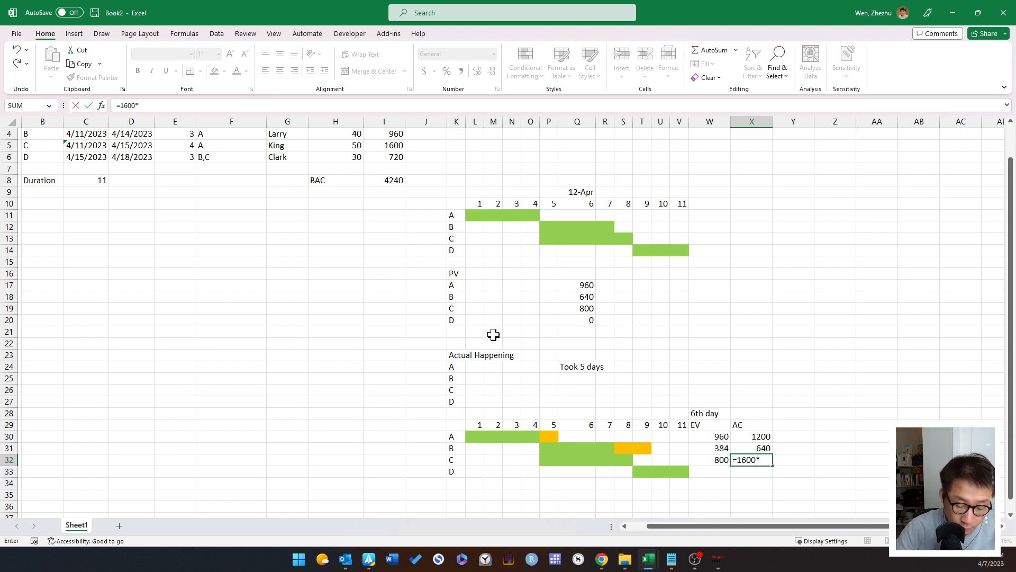
pyautogui.write('2')
pyautogui.press('Return')
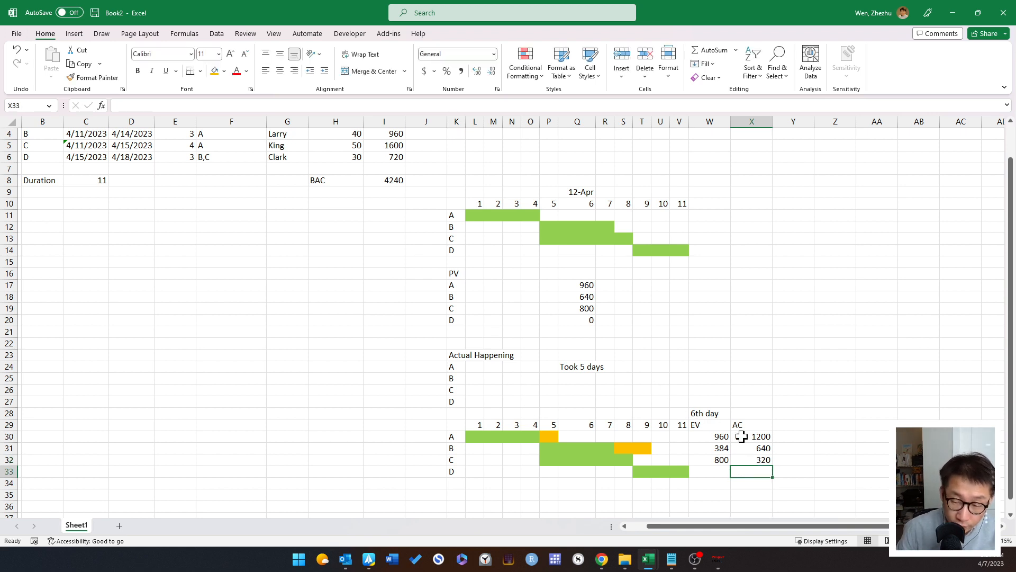
# Step: Correct the formula in X32 so activity C's actual cost is 800, and clear the stray copy in X33
pyautogui.click(763, 451)
pyautogui.click(764, 457)
pyautogui.doubleClick(765, 454)
pyautogui.click(770, 460)
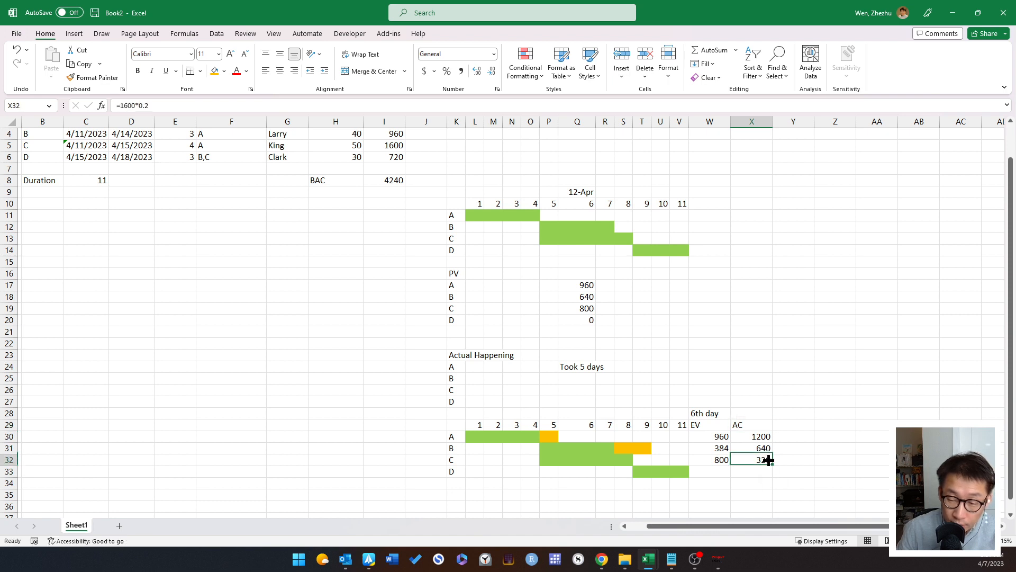
pyautogui.moveTo(772, 465); pyautogui.dragTo(770, 476)
pyautogui.doubleClick(767, 459)
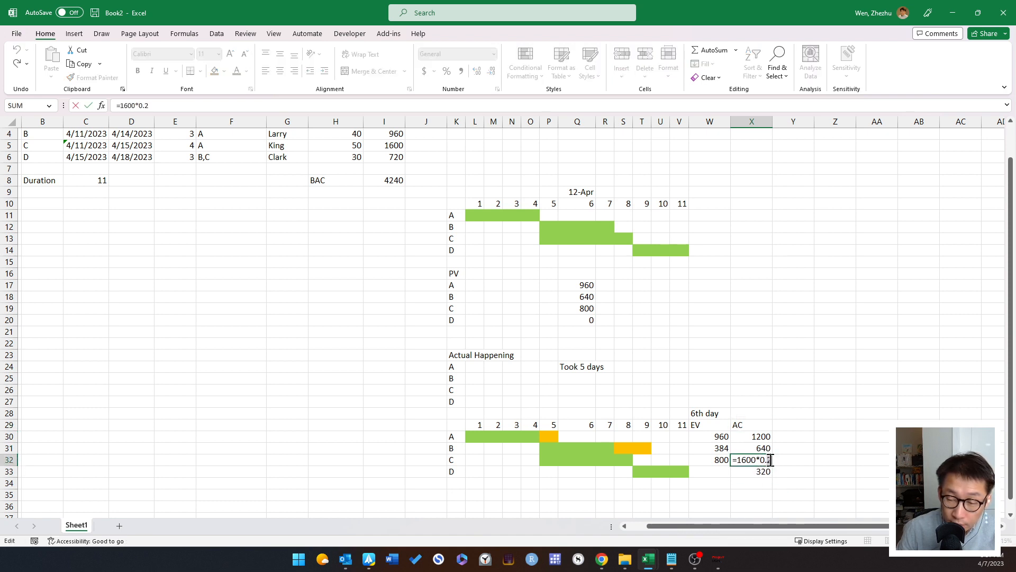
pyautogui.press('Return')
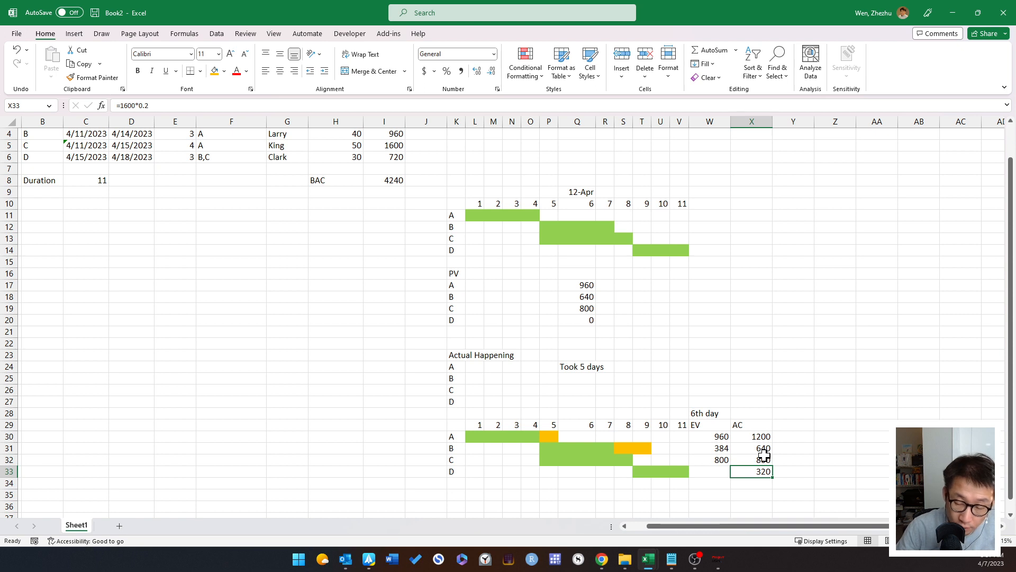
pyautogui.press('Delete')
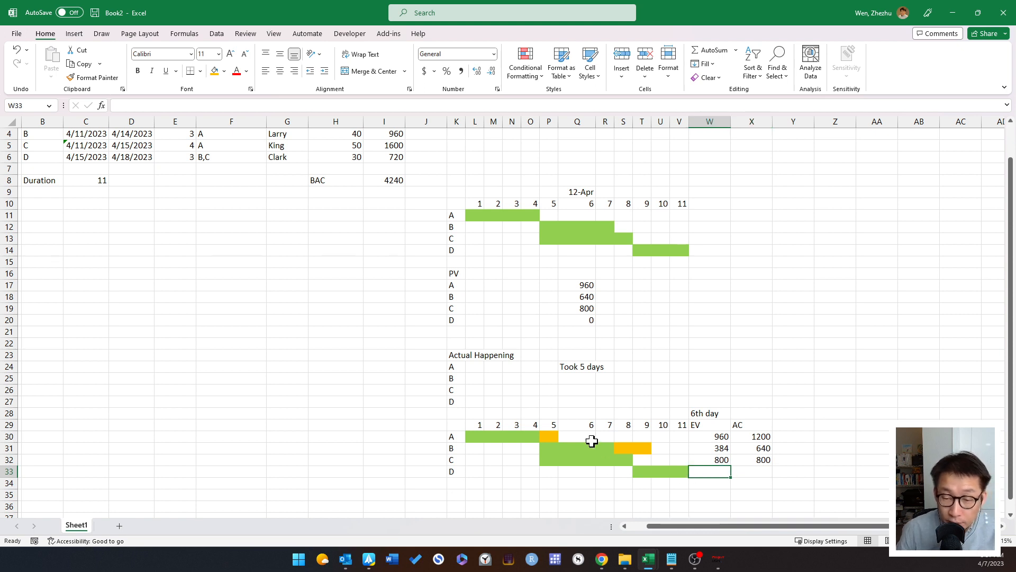
# Step: Enter 0 for activity D's earned value in W33 and 0 for its actual cost in X33
pyautogui.moveTo(579, 433); pyautogui.dragTo(582, 476)
pyautogui.click(724, 471)
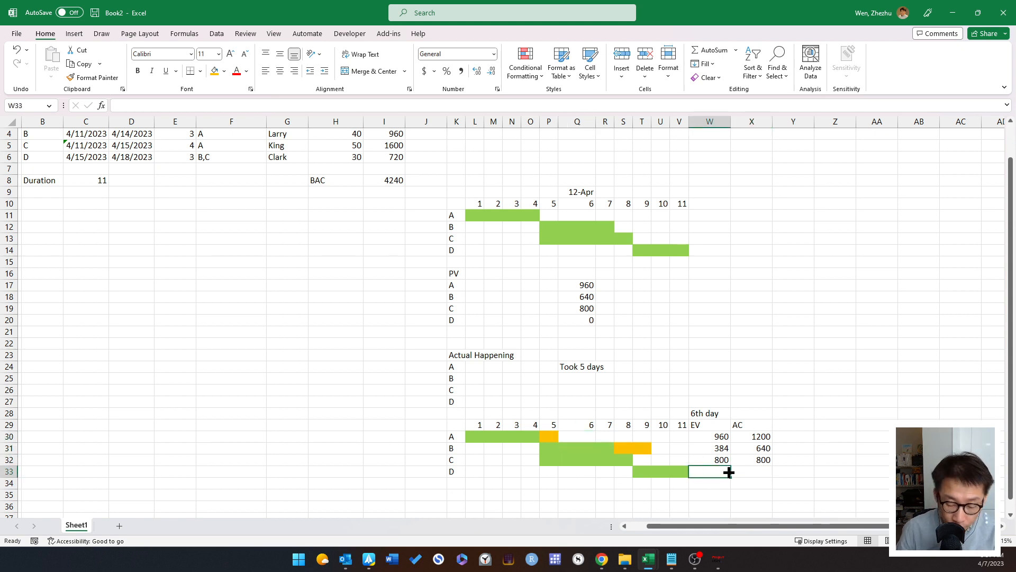
pyautogui.write('0')
pyautogui.press('Tab')
pyautogui.write('0')
pyautogui.click(680, 494)
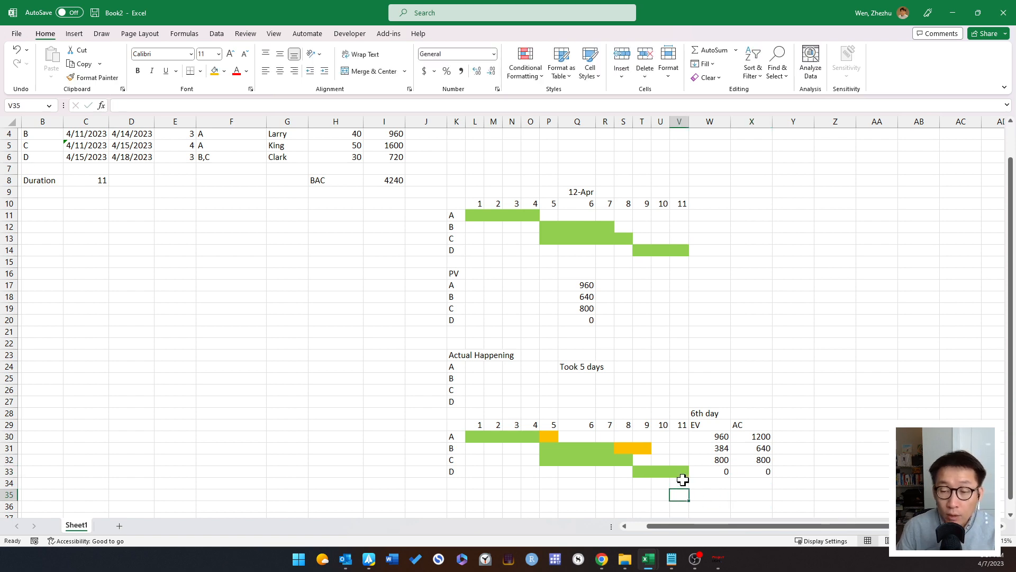
# Step: Switch to ProjectLibre and create a new forward-scheduled project starting 4/7/23, keeping the prefilled project name
pyautogui.scroll(-1, 646, 442)
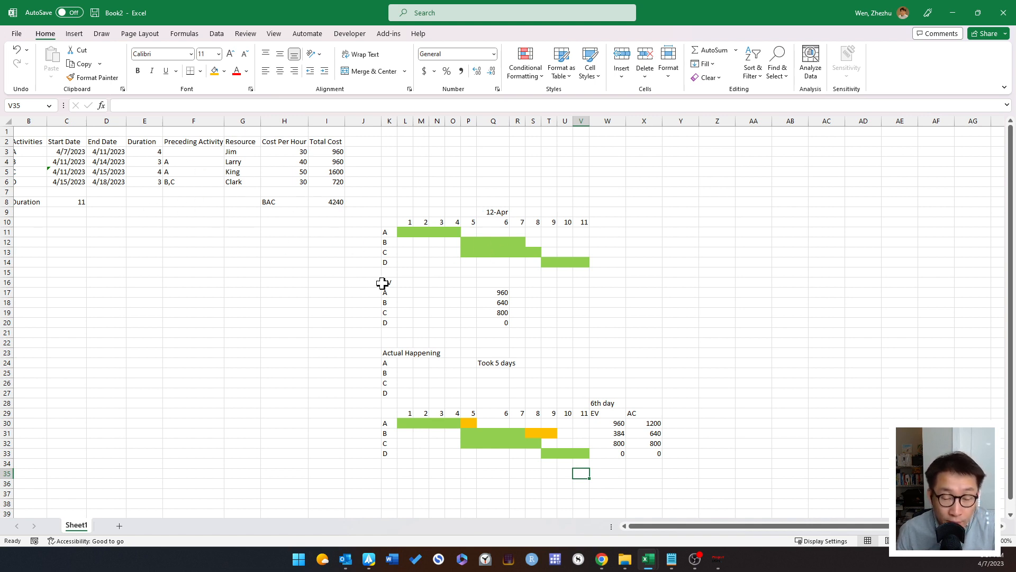
pyautogui.click(719, 558)
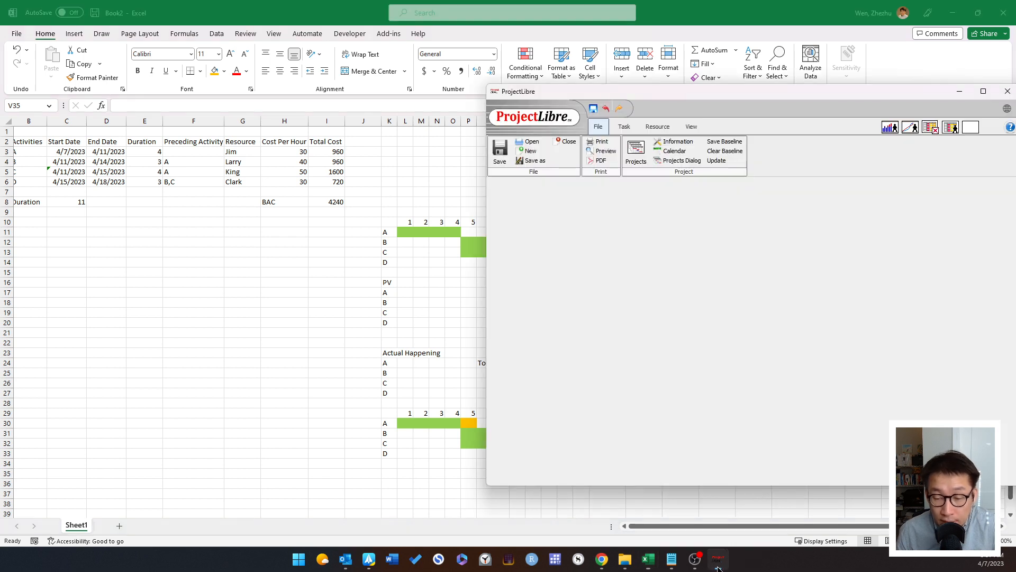
pyautogui.moveTo(675, 101); pyautogui.dragTo(601, 94)
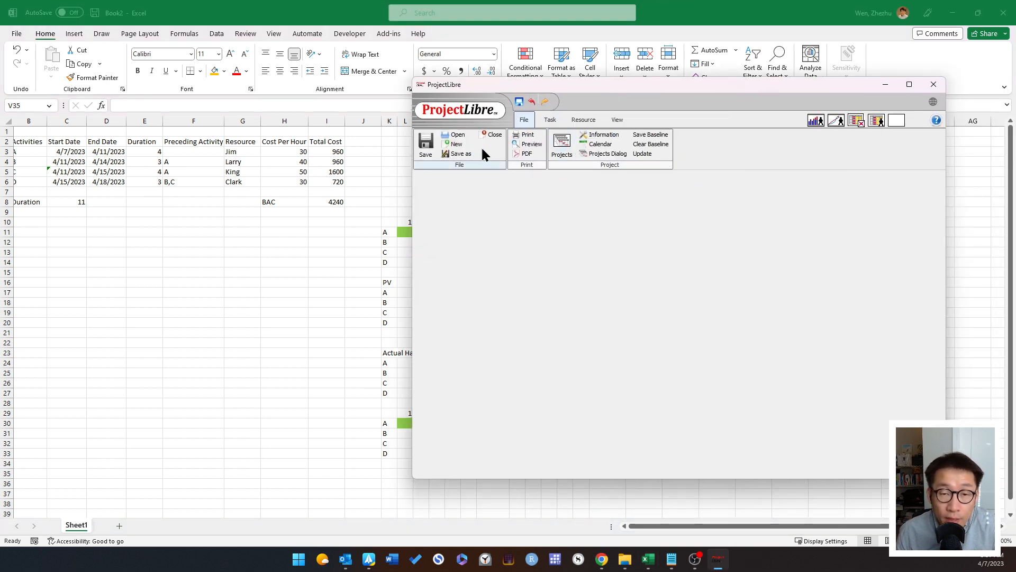
pyautogui.click(456, 144)
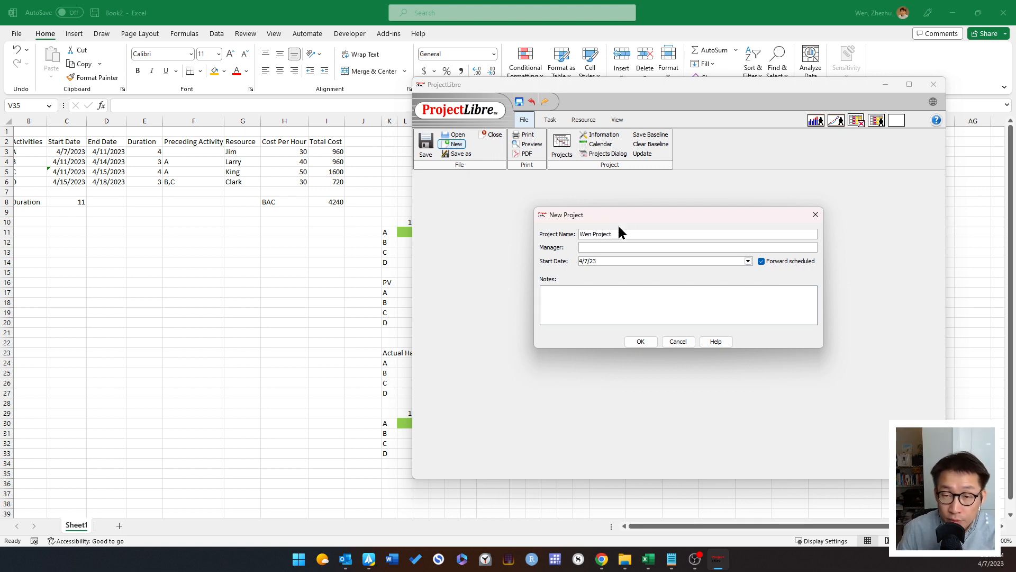
pyautogui.moveTo(618, 214); pyautogui.dragTo(576, 196)
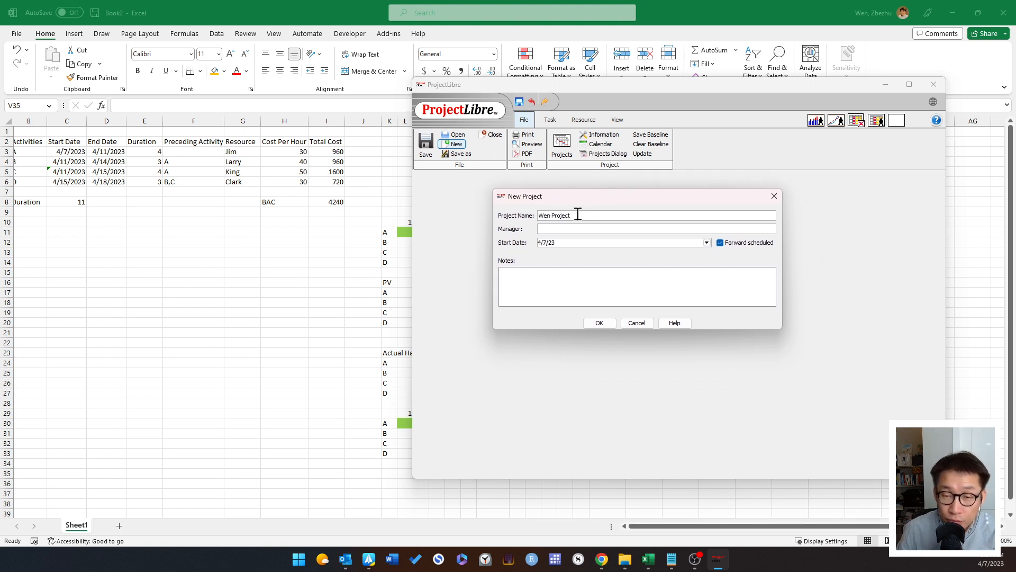
pyautogui.click(599, 324)
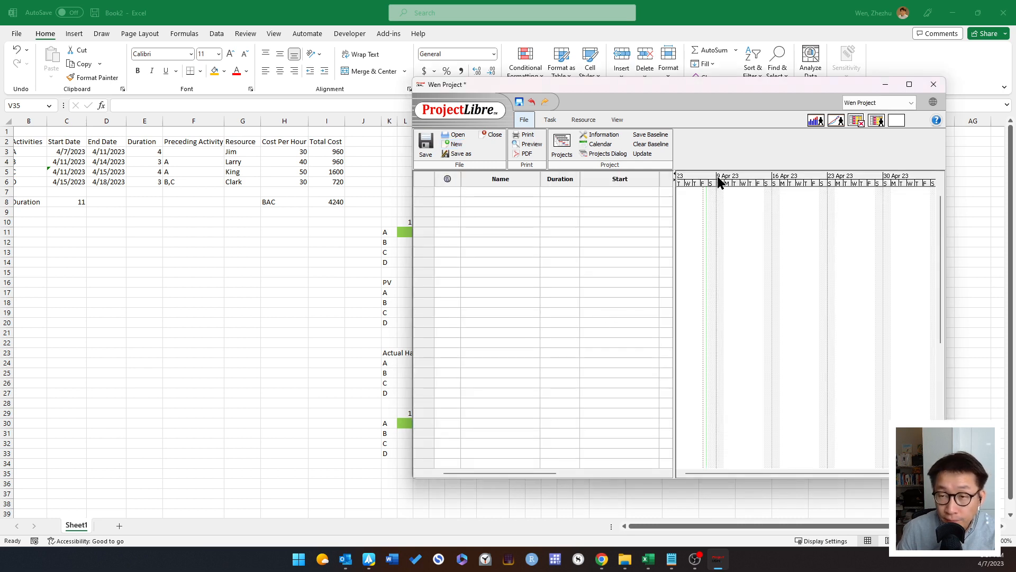
pyautogui.moveTo(719, 90); pyautogui.dragTo(697, 102)
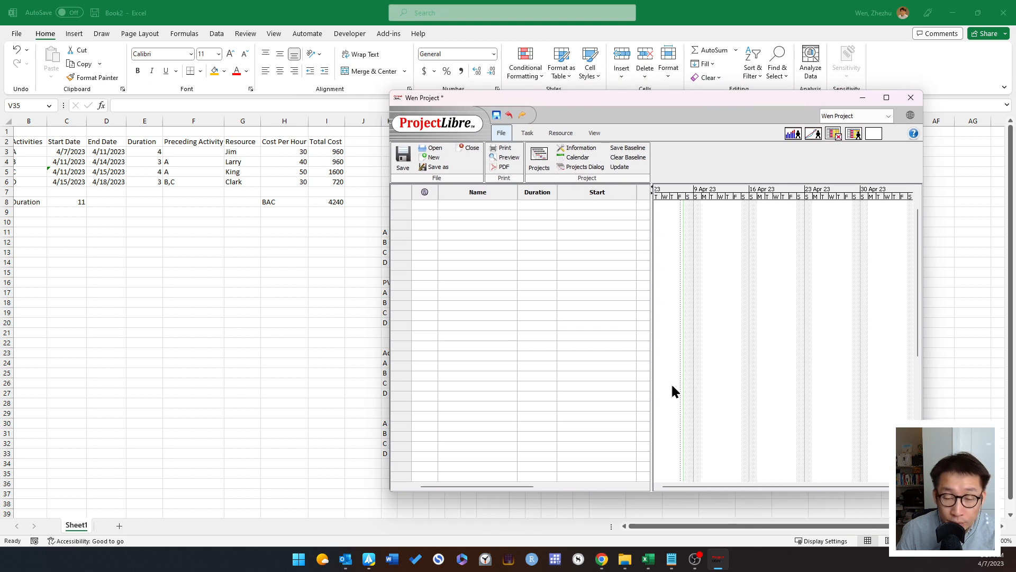
# Step: Make all Saturdays and Sundays working days in the Standard calendar, with hours 8:00–12:00 and 13:00–17:00
pyautogui.hotkey('alt', 'Tab')
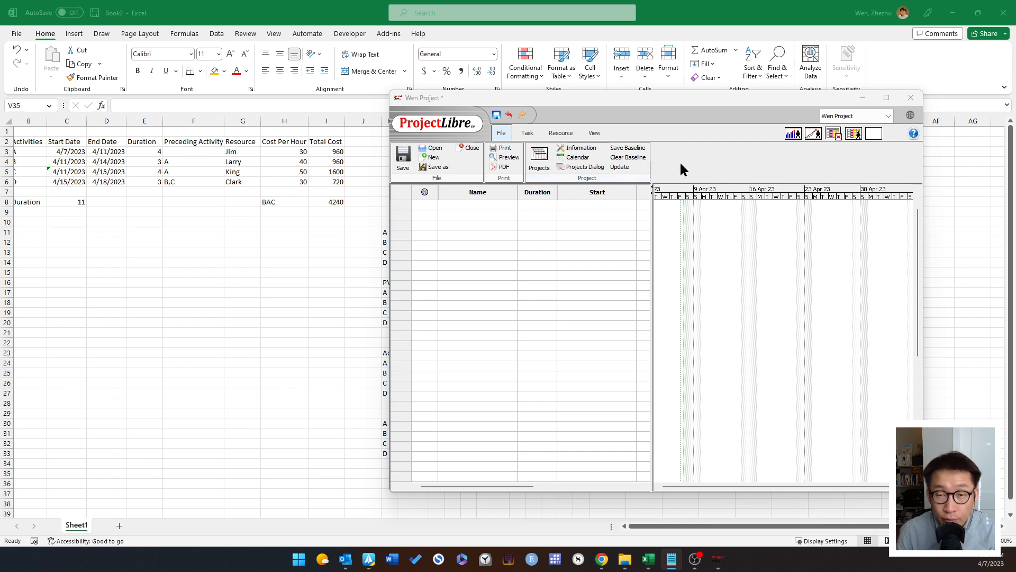
pyautogui.click(578, 158)
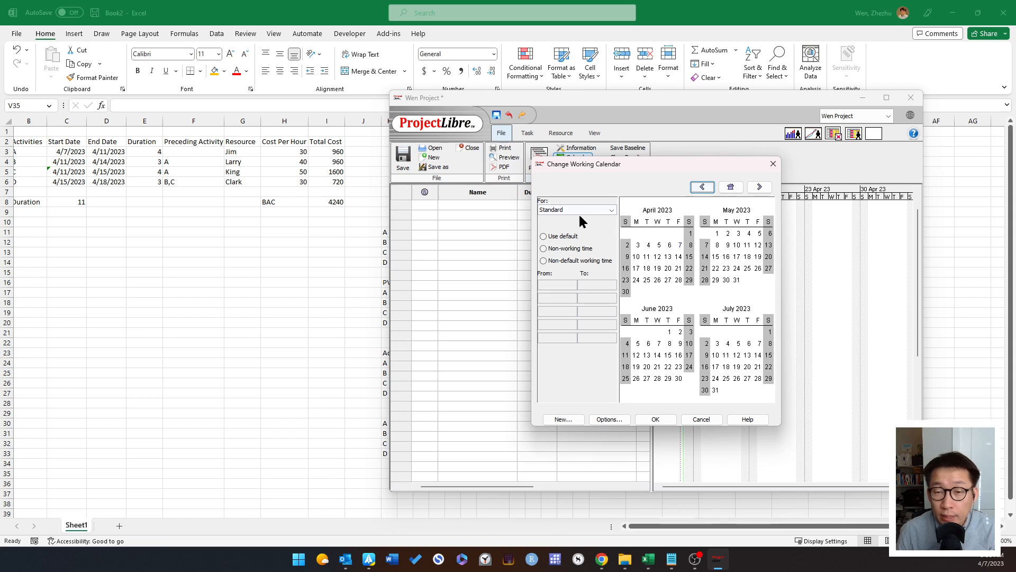
pyautogui.click(626, 221)
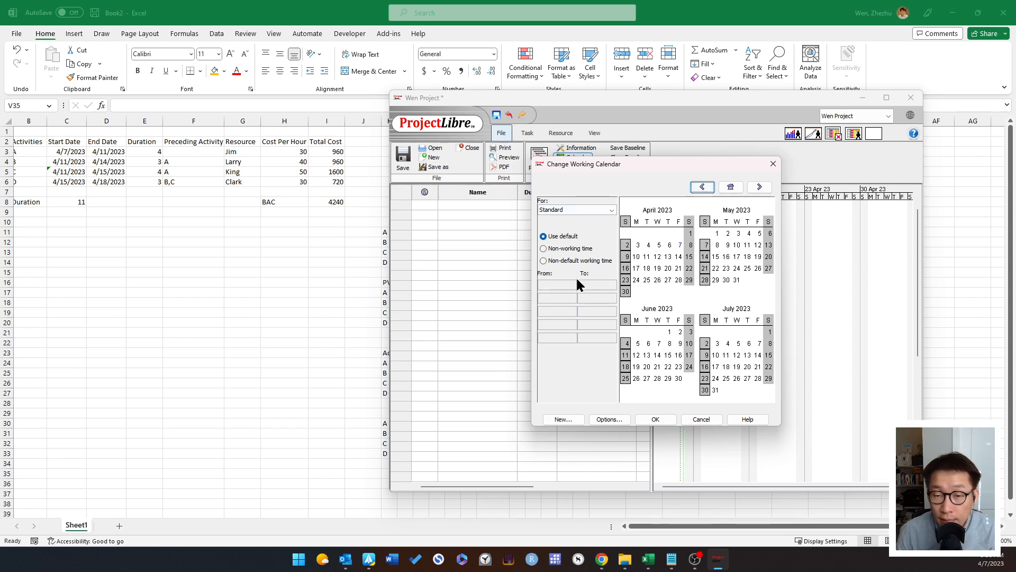
pyautogui.click(573, 260)
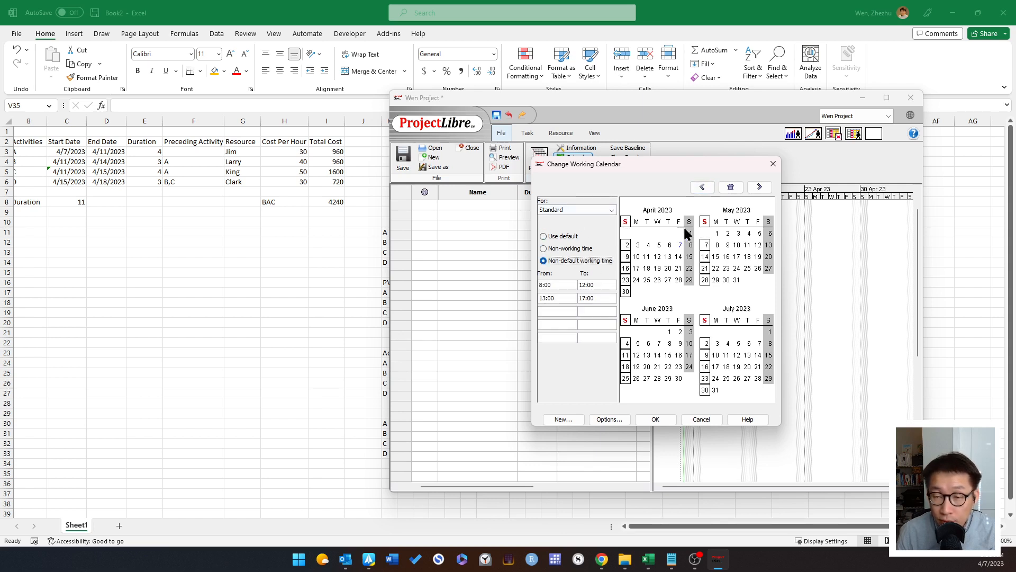
pyautogui.click(688, 221)
pyautogui.click(556, 261)
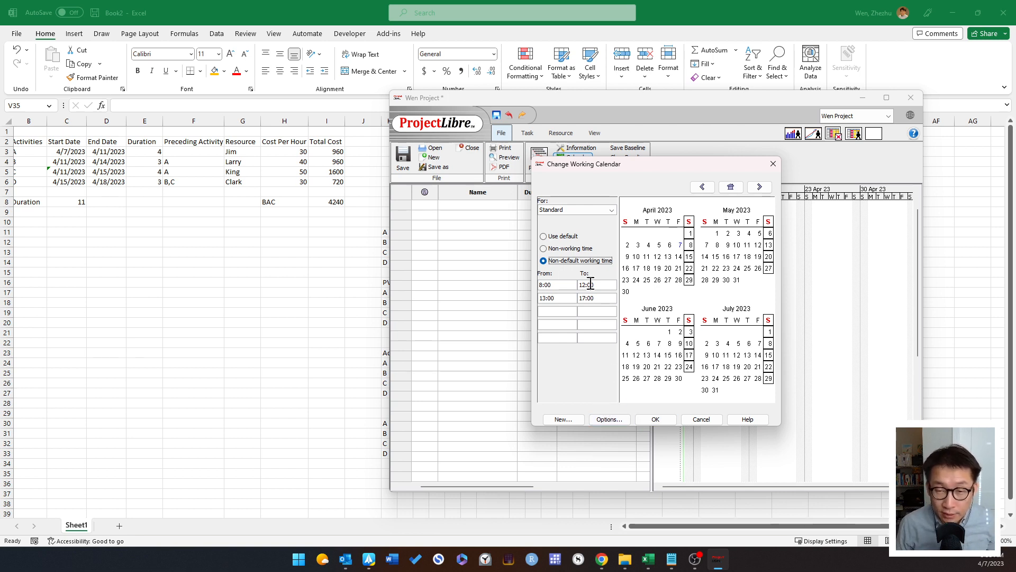
pyautogui.click(625, 223)
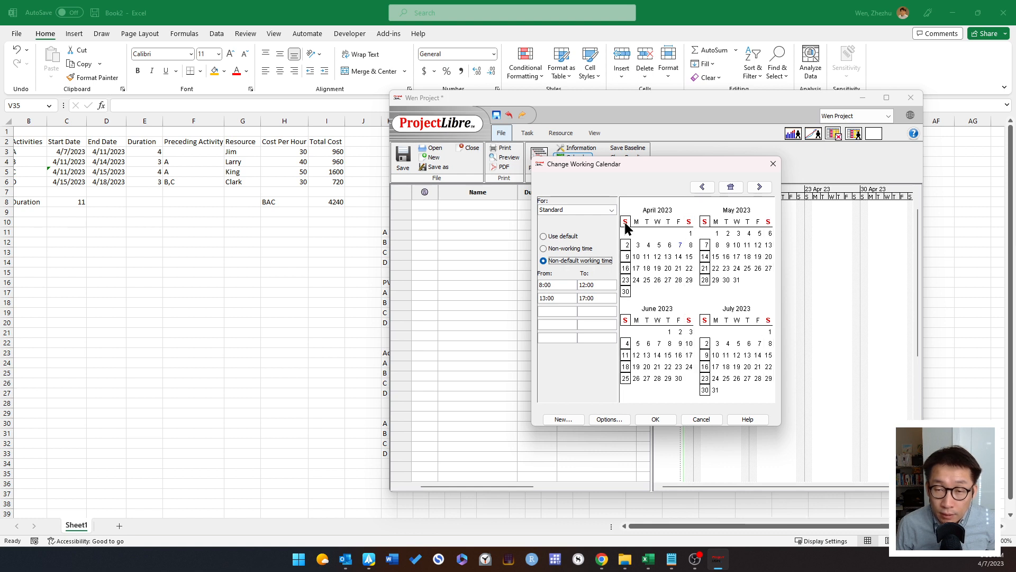
pyautogui.click(664, 422)
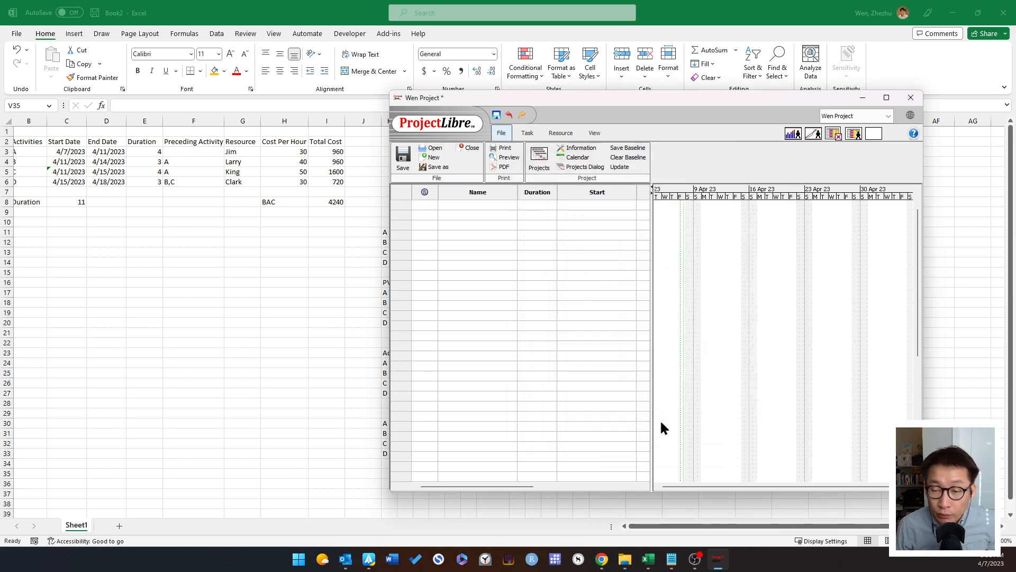
# Step: Check the weekend days in the project's Standard working calendar
pyautogui.rightClick(699, 253)
pyautogui.click(670, 249)
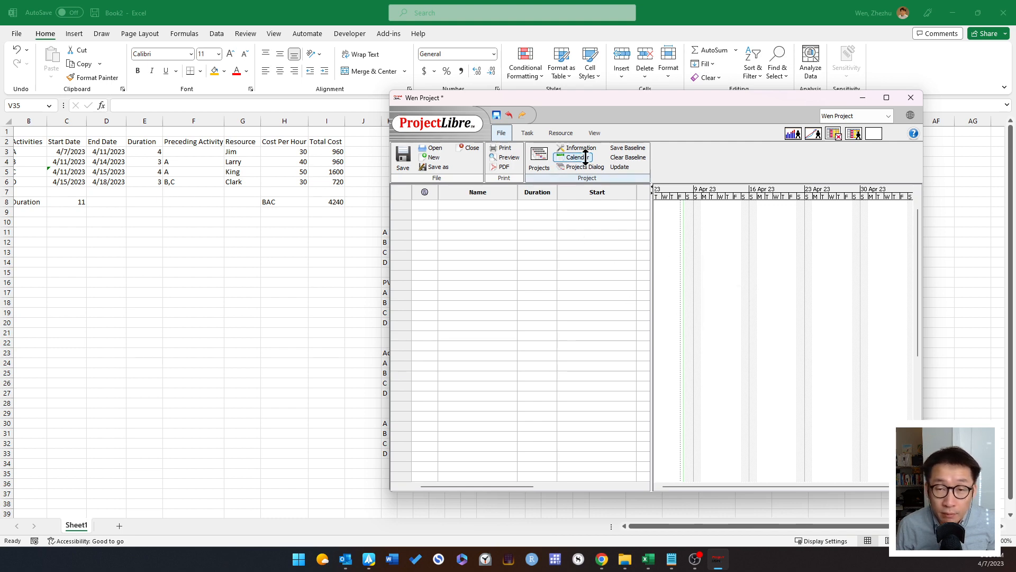
pyautogui.click(577, 157)
pyautogui.click(656, 418)
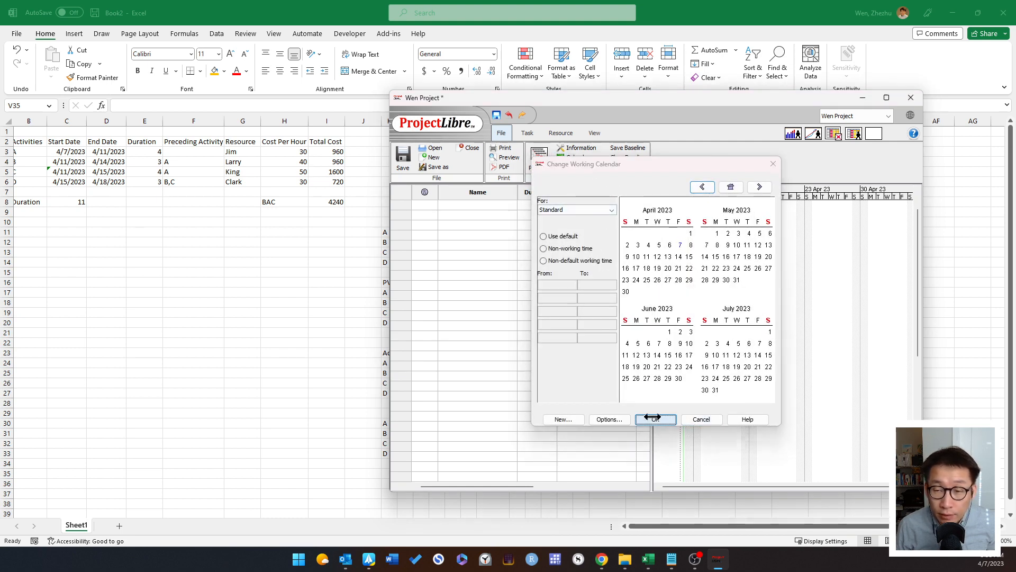
# Step: Enter the project's name as the first task and A as the second task
pyautogui.click(509, 246)
pyautogui.click(487, 215)
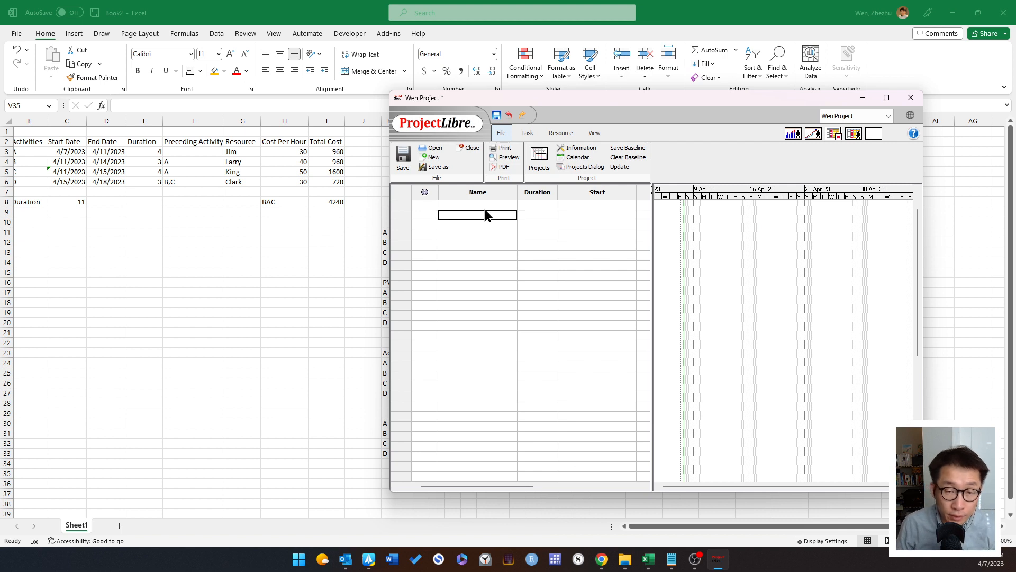
pyautogui.click(484, 205)
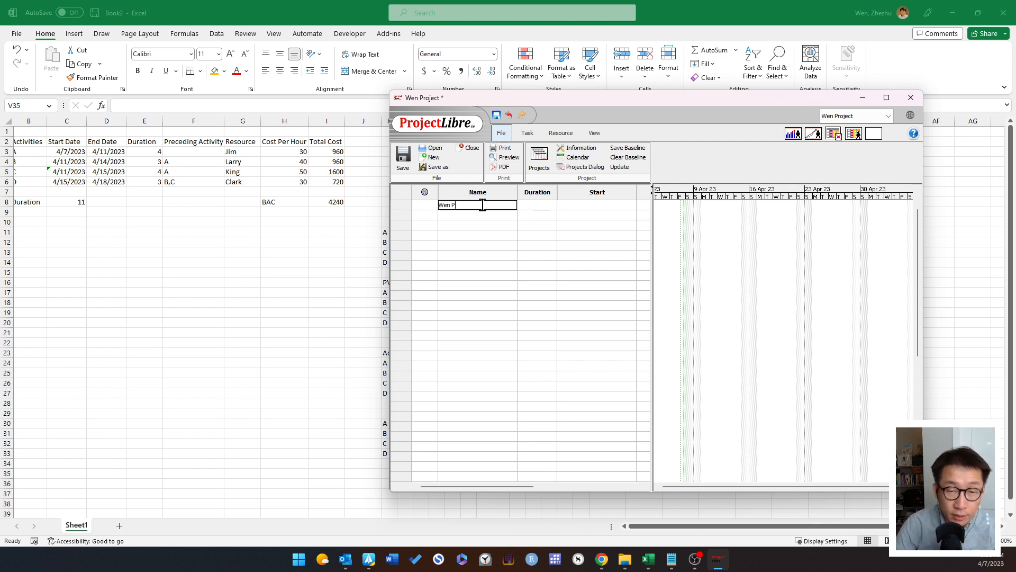
pyautogui.write('Wen Project')
pyautogui.press('Return')
pyautogui.write('A')
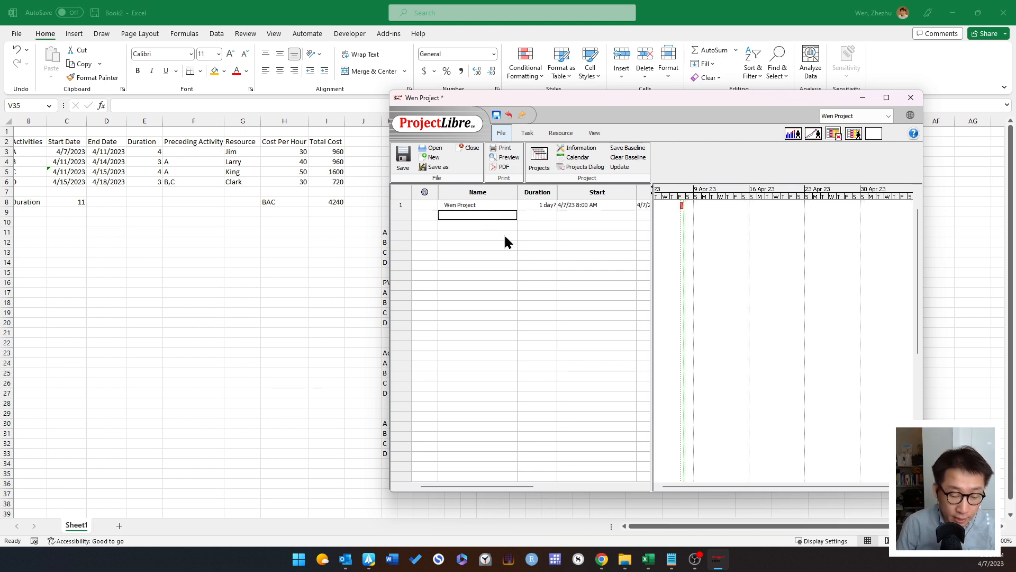
pyautogui.press('Return')
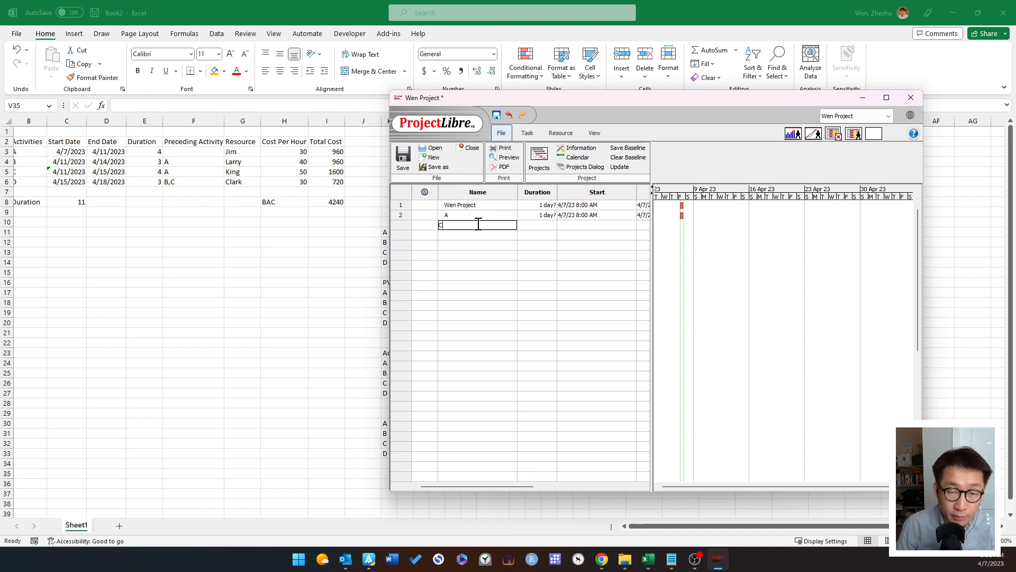
# Step: Enter B, C and D as the third, fourth and fifth tasks below A
pyautogui.write('C')
pyautogui.doubleClick(479, 225)
pyautogui.click(792, 222)
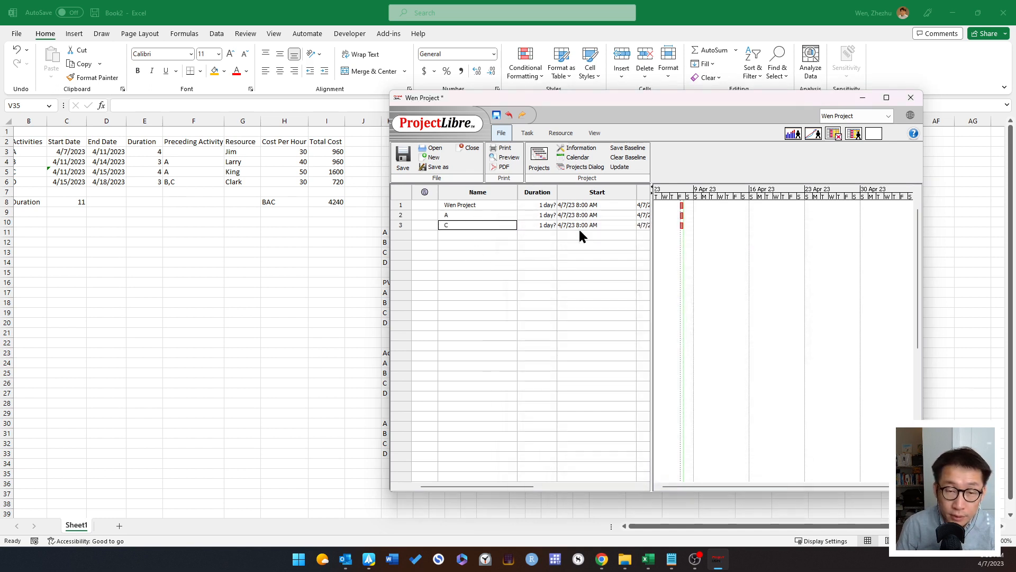
pyautogui.write('B')
pyautogui.click(470, 236)
pyautogui.write('C')
pyautogui.click(471, 243)
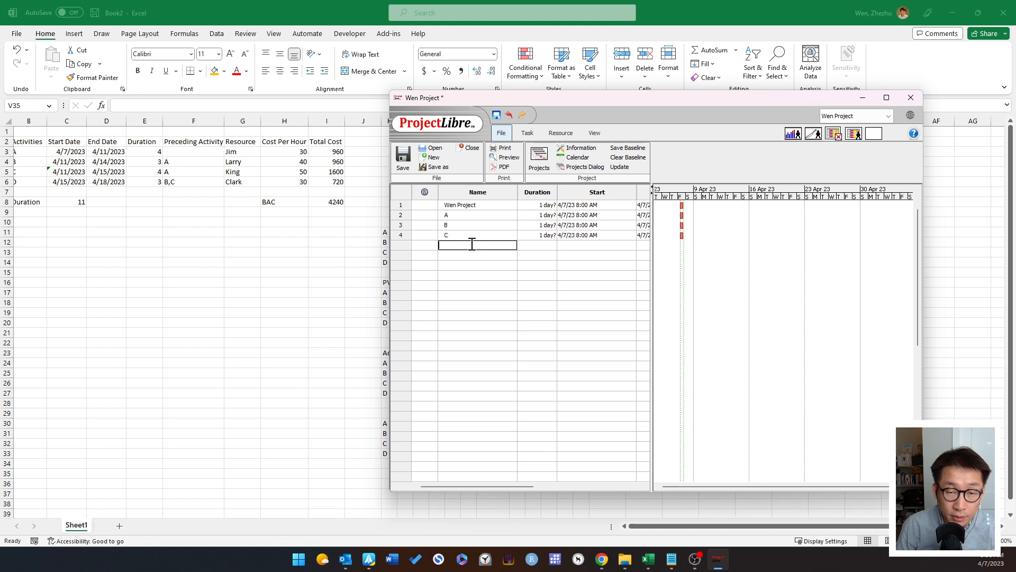
pyautogui.write('D')
pyautogui.click(481, 263)
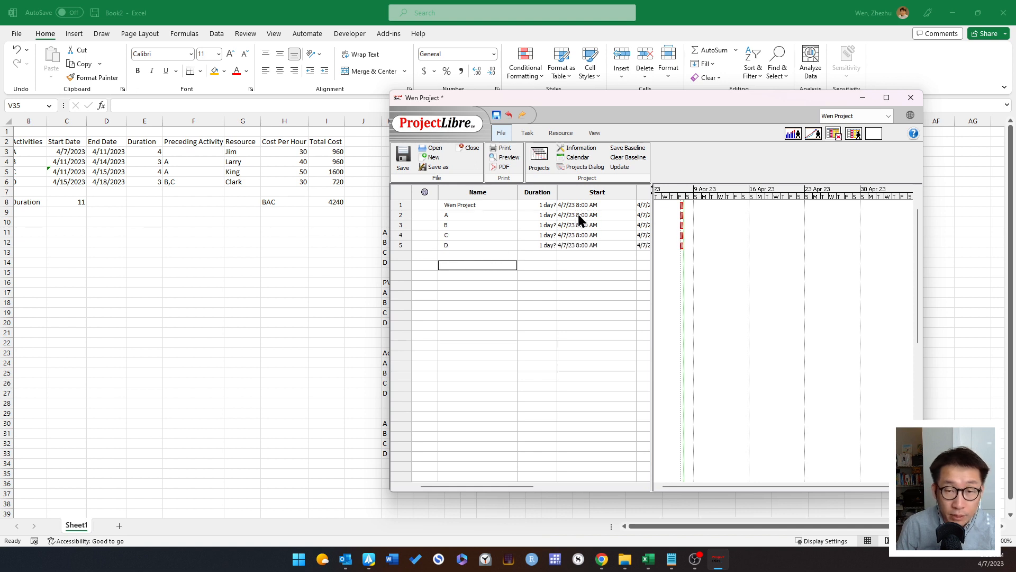
# Step: Set the task durations to 4 days for A, 3 for B, 4 for C and 3 for D
pyautogui.click(528, 214)
pyautogui.write('4')
pyautogui.click(532, 225)
pyautogui.write('3')
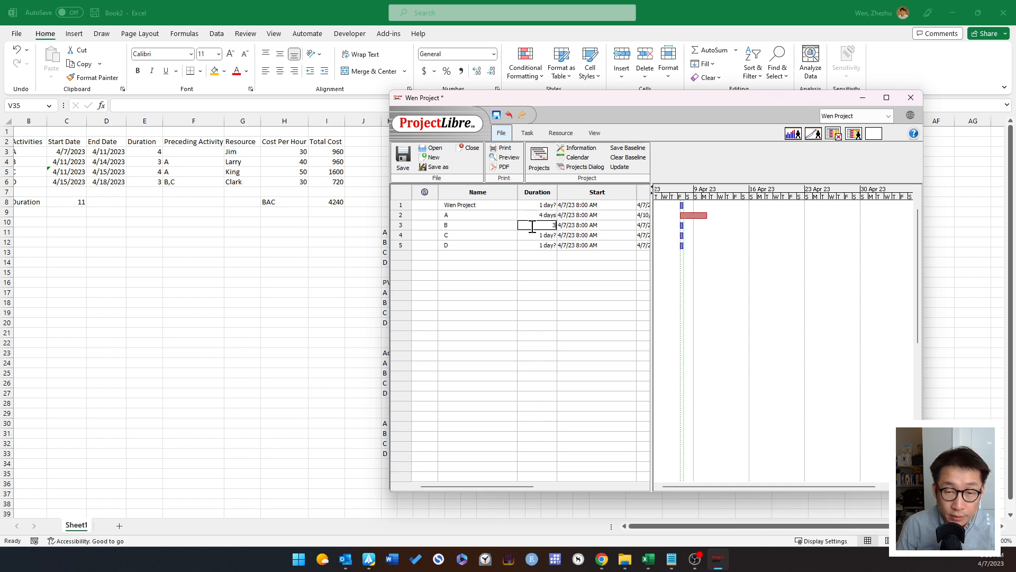
pyautogui.click(534, 235)
pyautogui.write('4')
pyautogui.click(537, 244)
pyautogui.write('3')
pyautogui.click(569, 256)
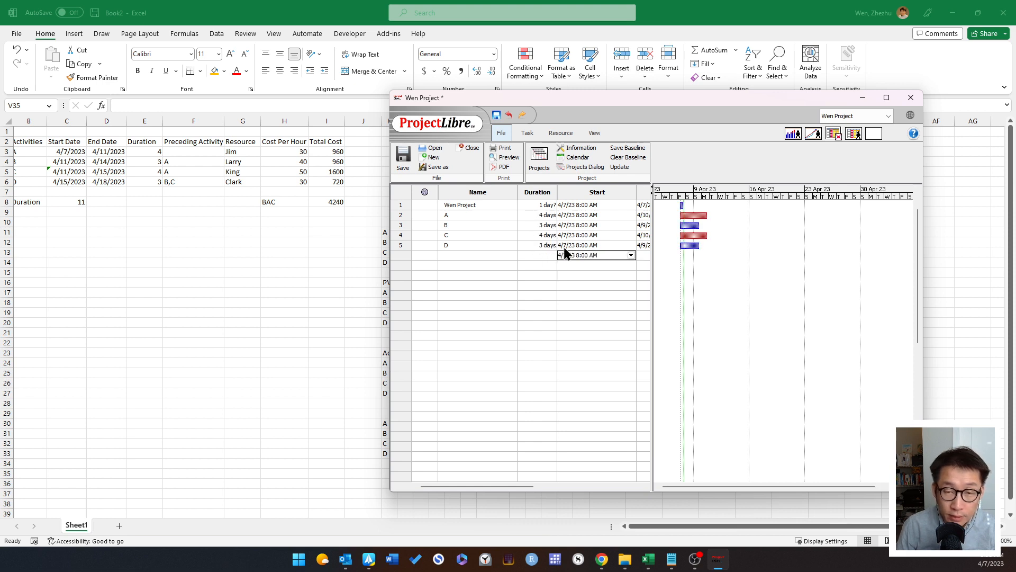
# Step: Set the predecessors to 2 for tasks B and C and 3;4 for task D
pyautogui.moveTo(651, 244); pyautogui.dragTo(768, 242)
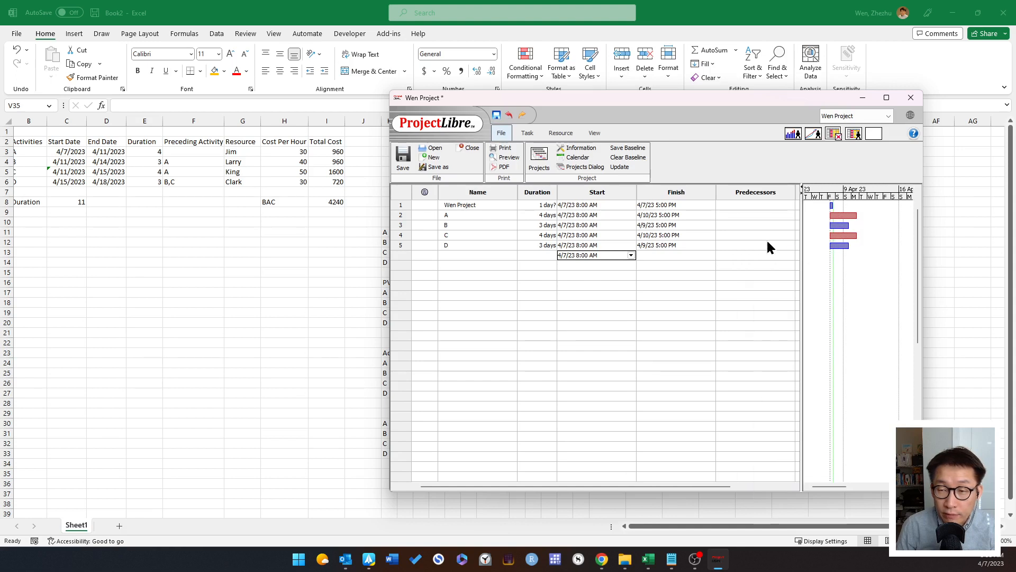
pyautogui.click(739, 224)
pyautogui.write('2')
pyautogui.click(739, 235)
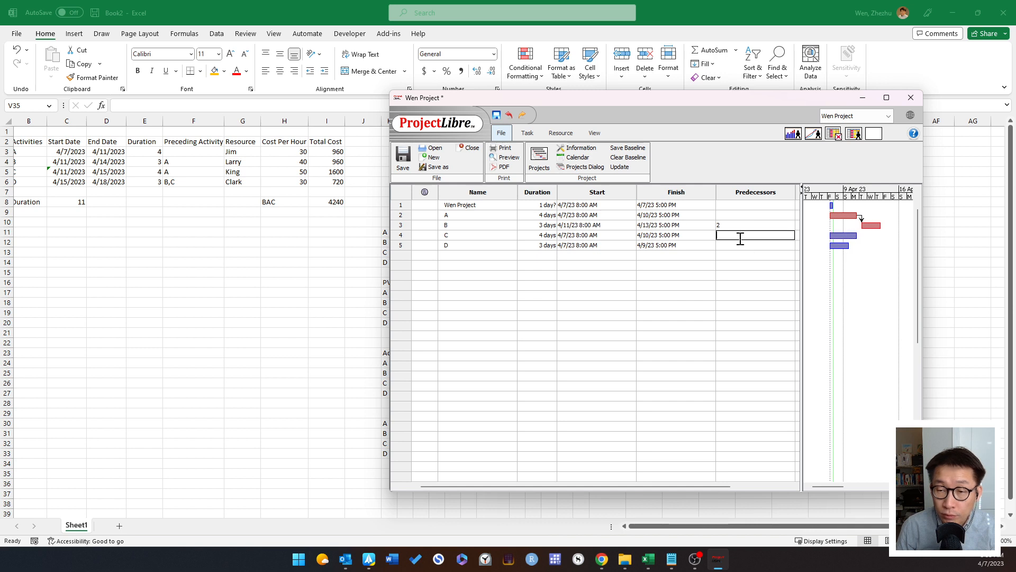
pyautogui.write('2')
pyautogui.click(739, 245)
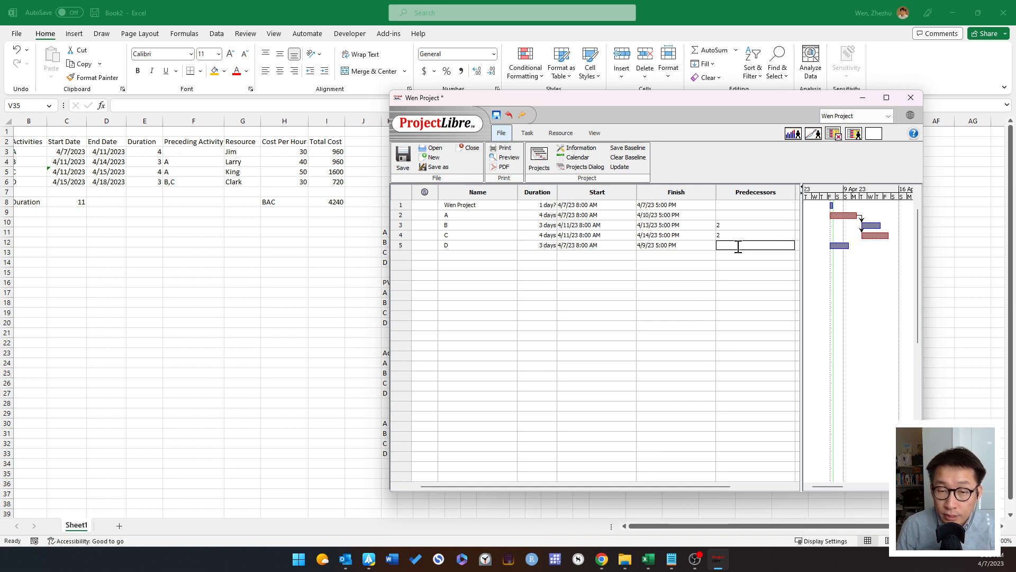
pyautogui.write('3')
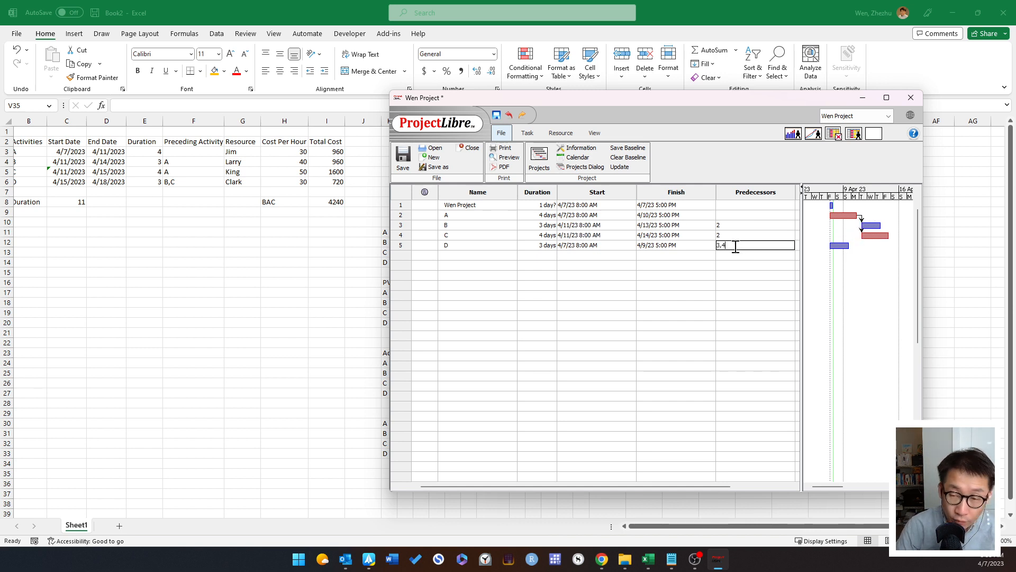
pyautogui.write(';4')
pyautogui.press('Return')
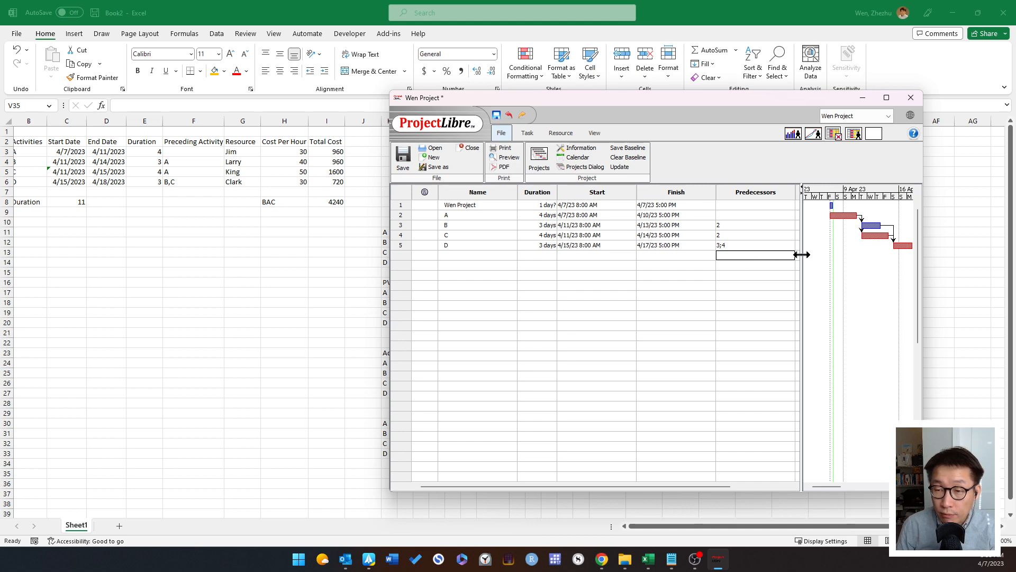
# Step: Maximize the project window and select tasks A through D below the project task
pyautogui.moveTo(799, 253); pyautogui.dragTo(748, 261)
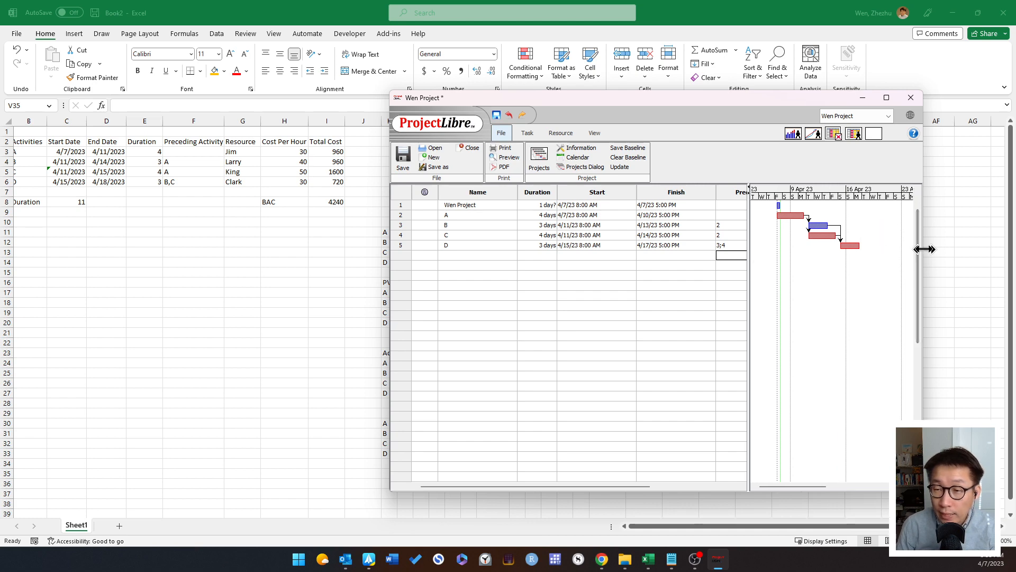
pyautogui.moveTo(922, 257); pyautogui.dragTo(977, 258)
pyautogui.doubleClick(797, 101)
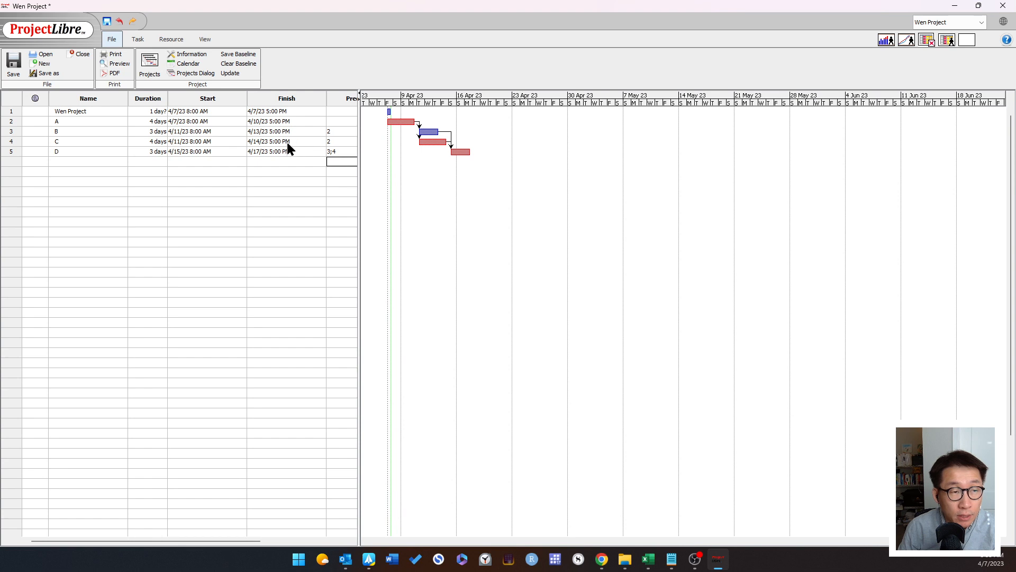
pyautogui.click(16, 112)
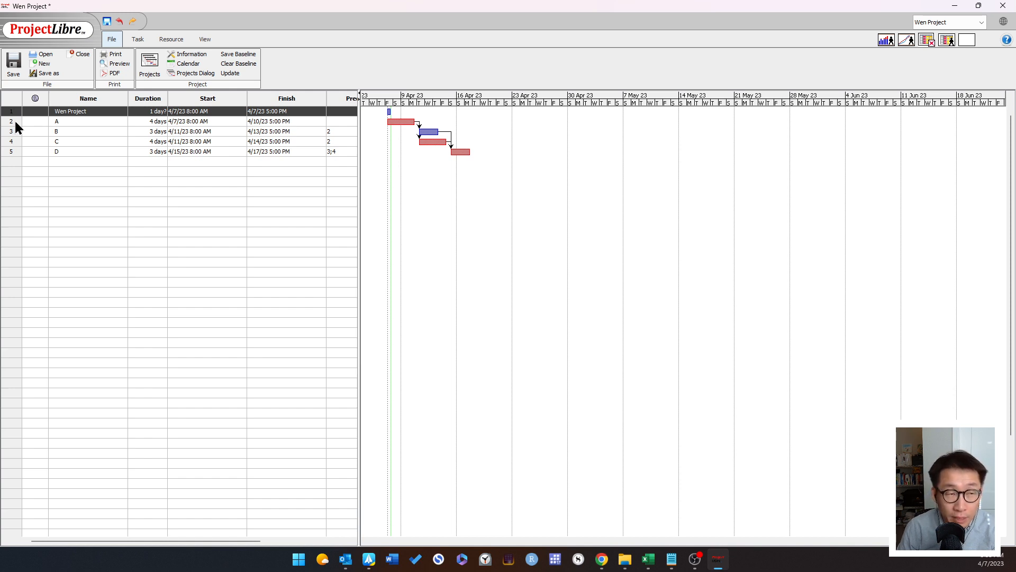
pyautogui.moveTo(15, 122); pyautogui.dragTo(18, 155)
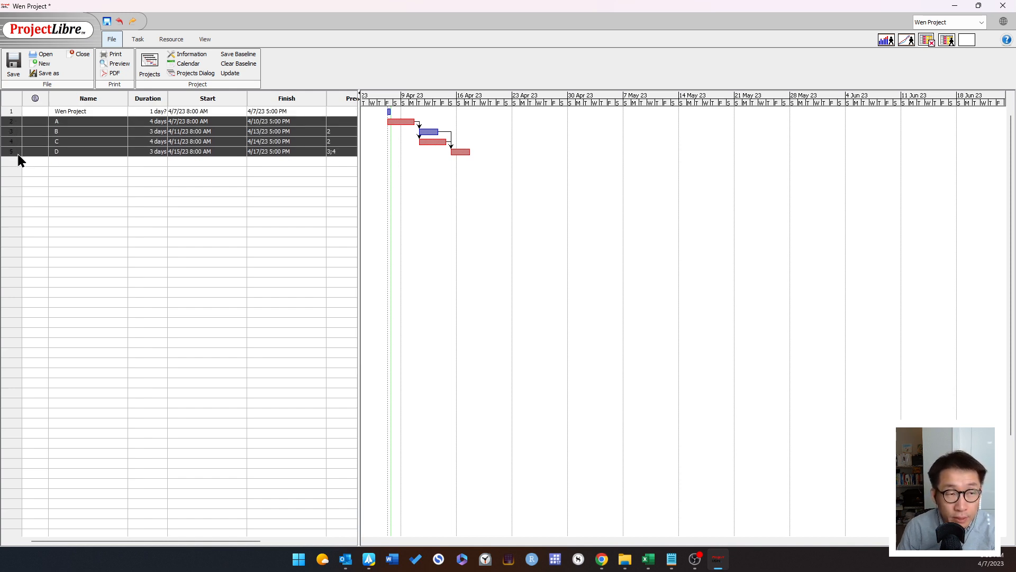
# Step: Indent tasks A to D one level so they become subtasks of Wen Project
pyautogui.click(169, 41)
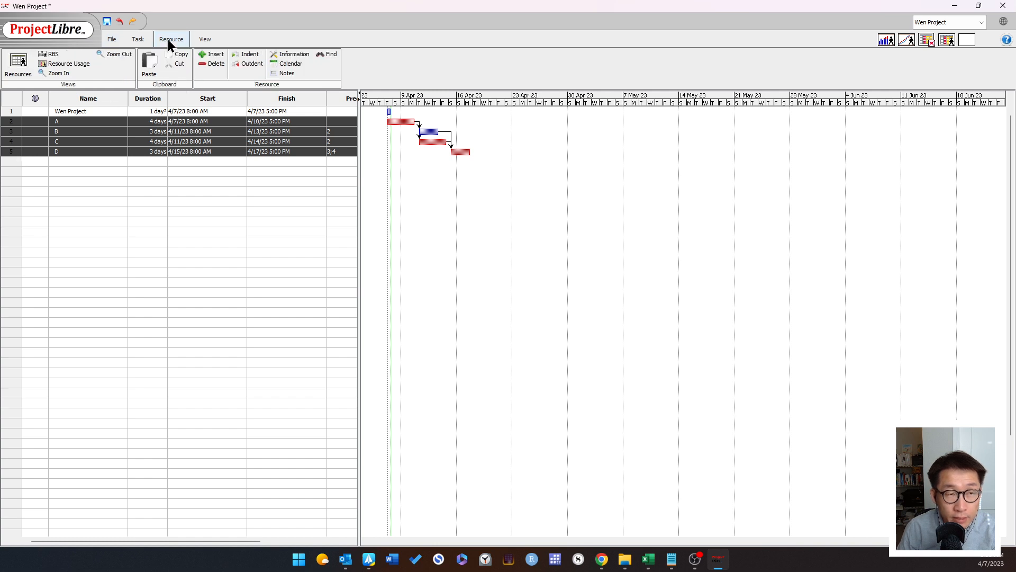
pyautogui.click(243, 57)
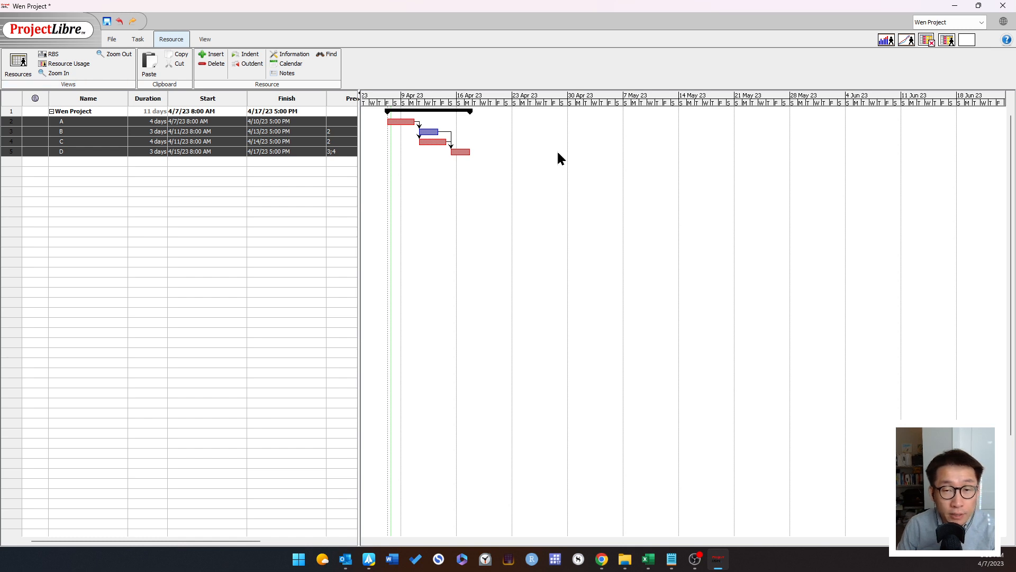
pyautogui.click(58, 73)
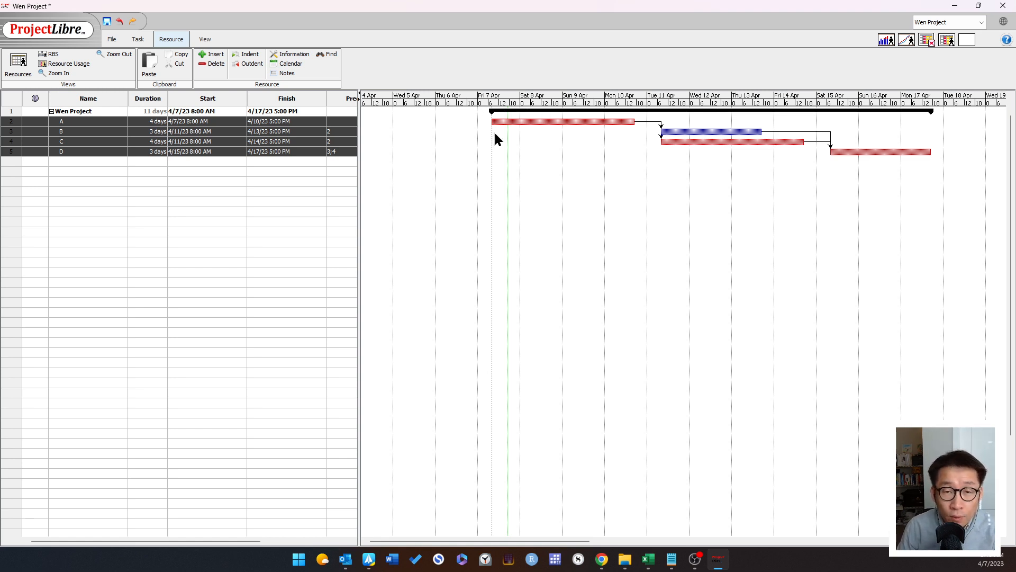
pyautogui.moveTo(358, 170); pyautogui.dragTo(447, 180)
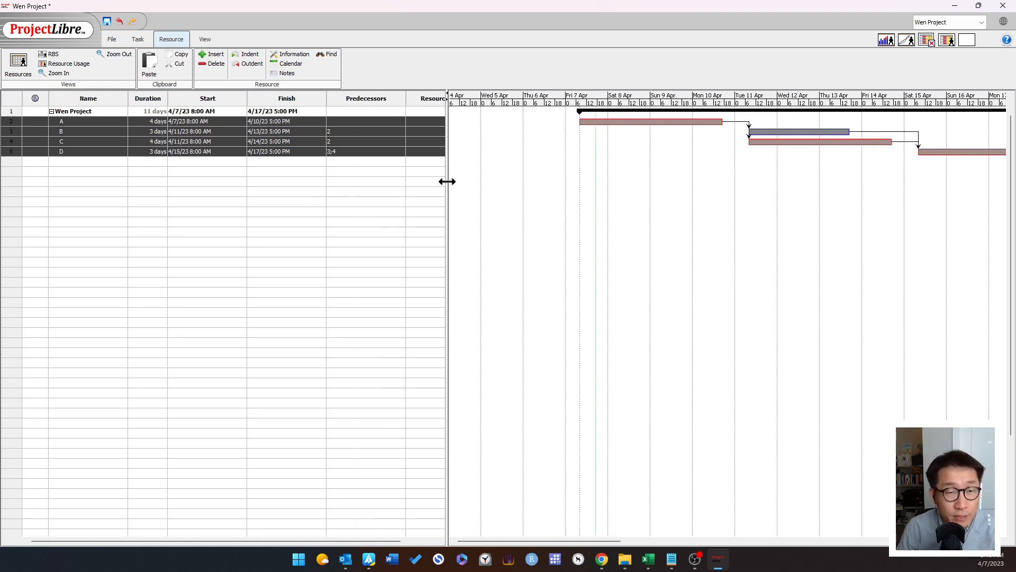
# Step: Open the project's resource sheet and place it side by side with the Book2 Excel workbook
pyautogui.click(12, 73)
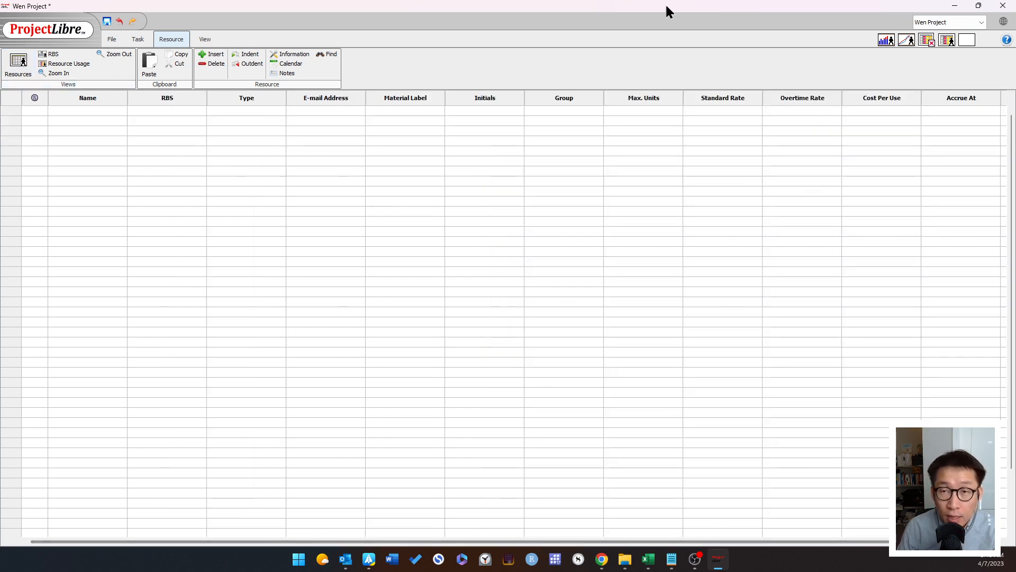
pyautogui.moveTo(667, 11); pyautogui.dragTo(1011, 141)
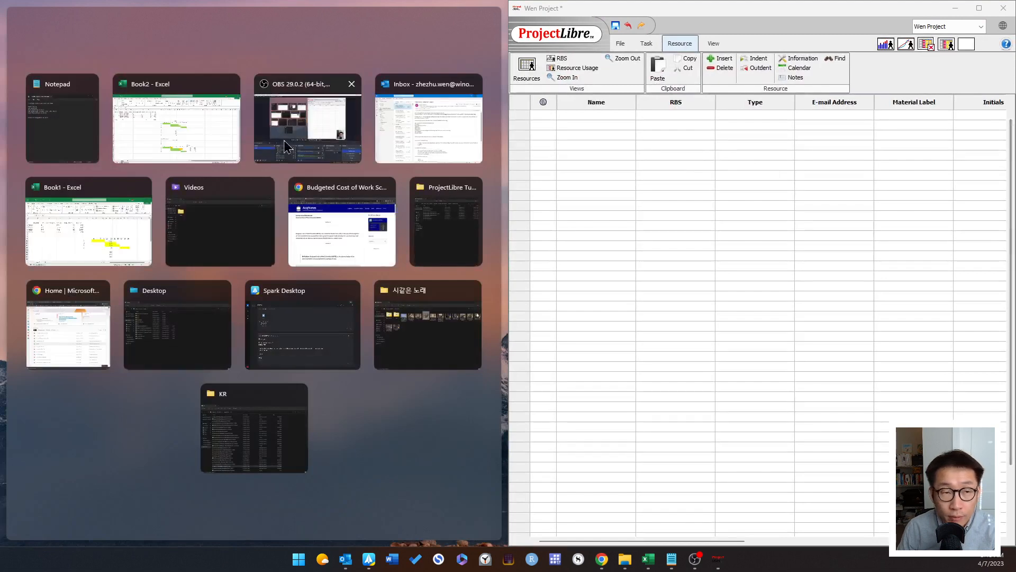
pyautogui.click(194, 122)
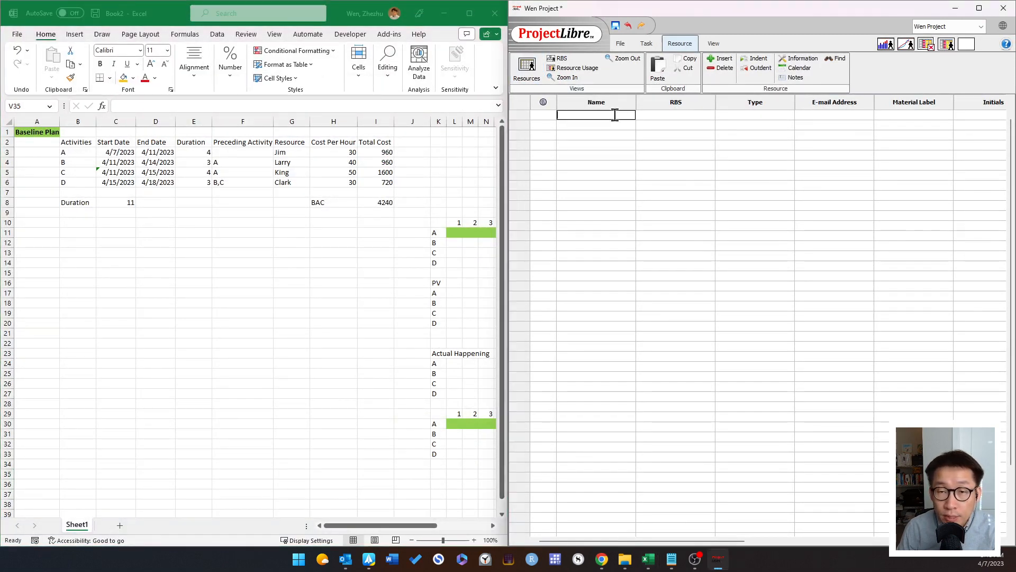
# Step: Enter the four resource names from the baseline plan in the resource sheet, in the order of activities A to D
pyautogui.press('Return')
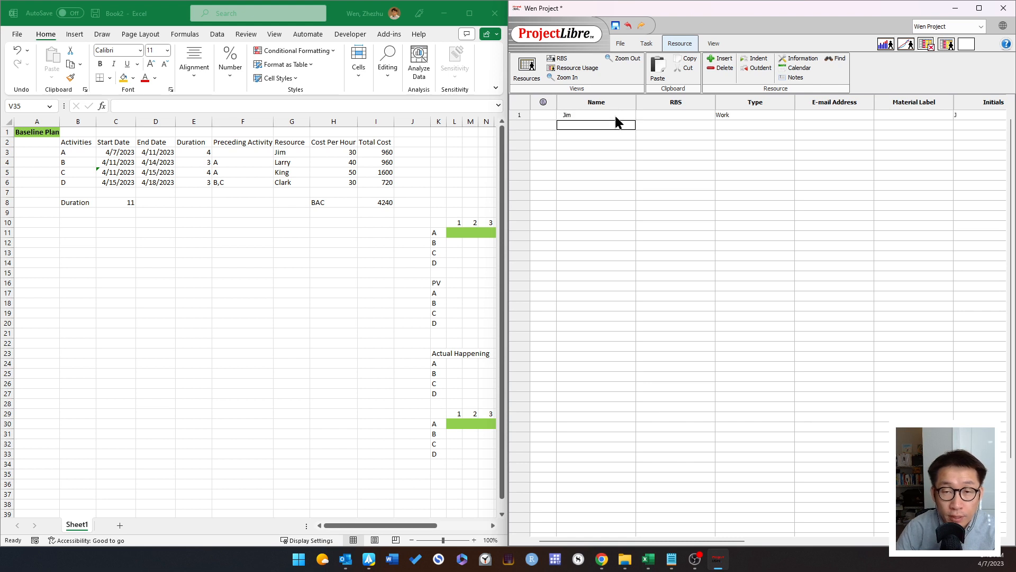
pyautogui.write('Larry')
pyautogui.press('Return')
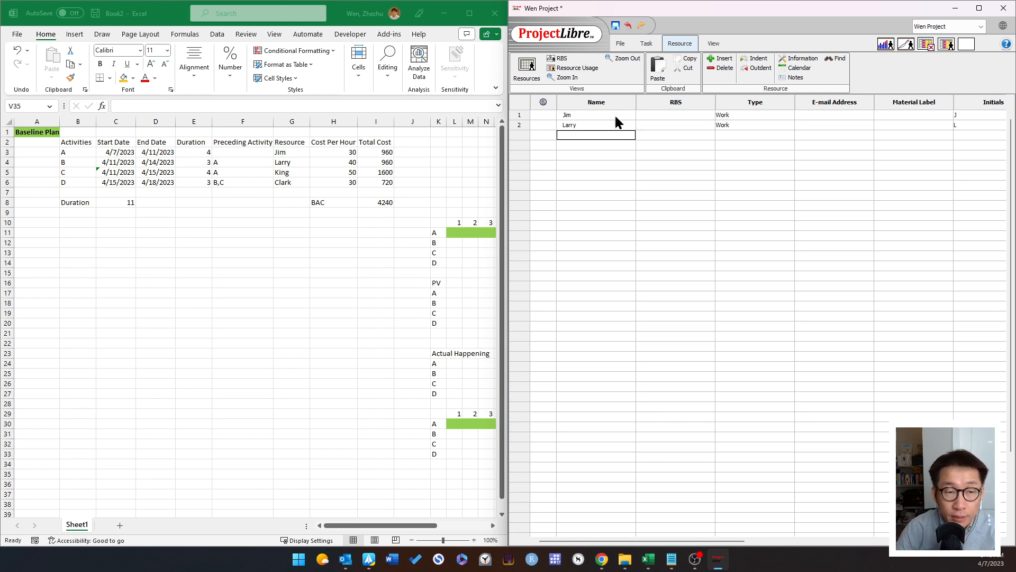
pyautogui.write('King')
pyautogui.press('Return')
pyautogui.write('Clark')
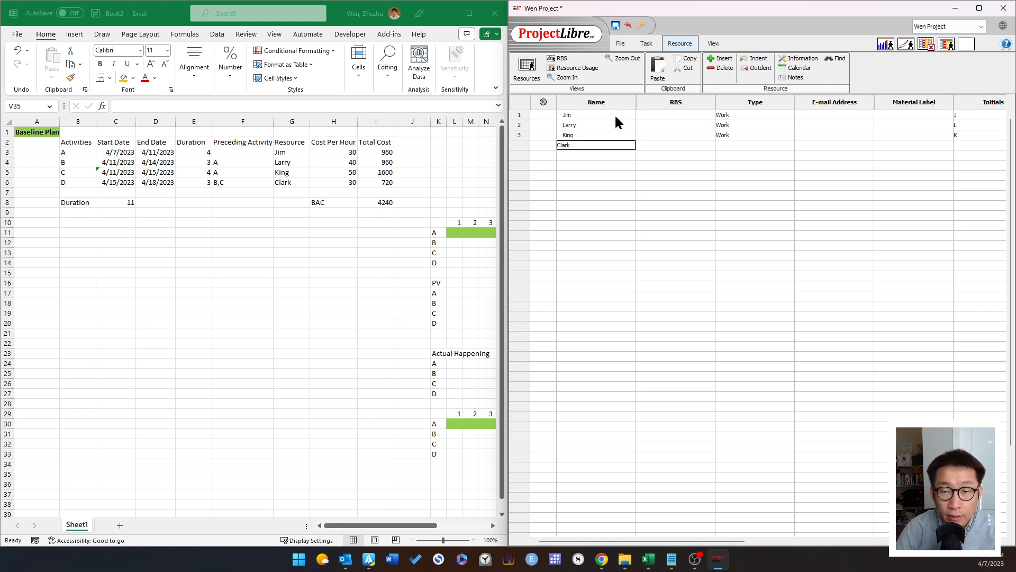
pyautogui.press('Return')
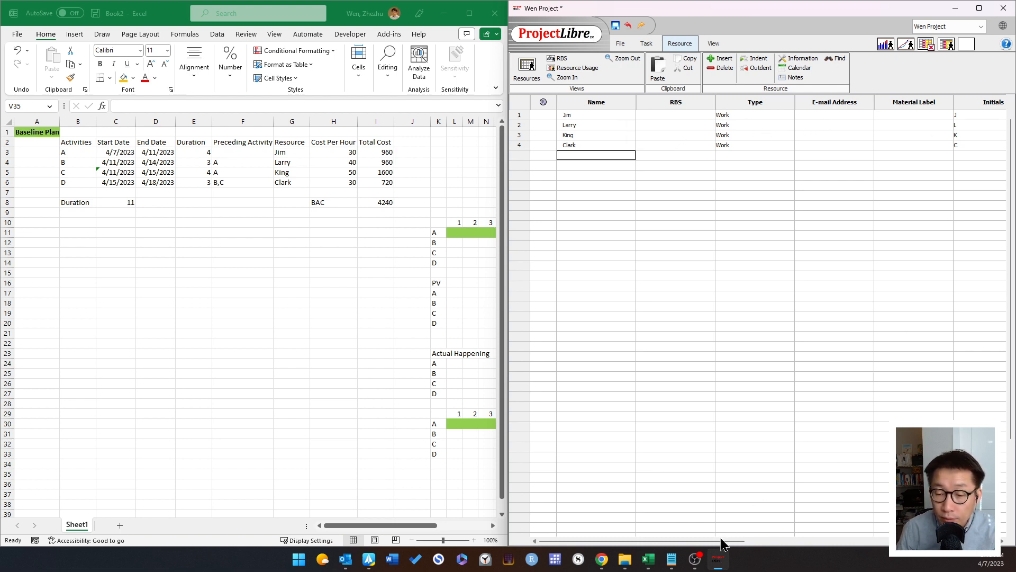
# Step: Set the standard hourly rates of resources 1 to 4 to 30, 40, 50 and 30
pyautogui.moveTo(722, 541); pyautogui.dragTo(829, 543)
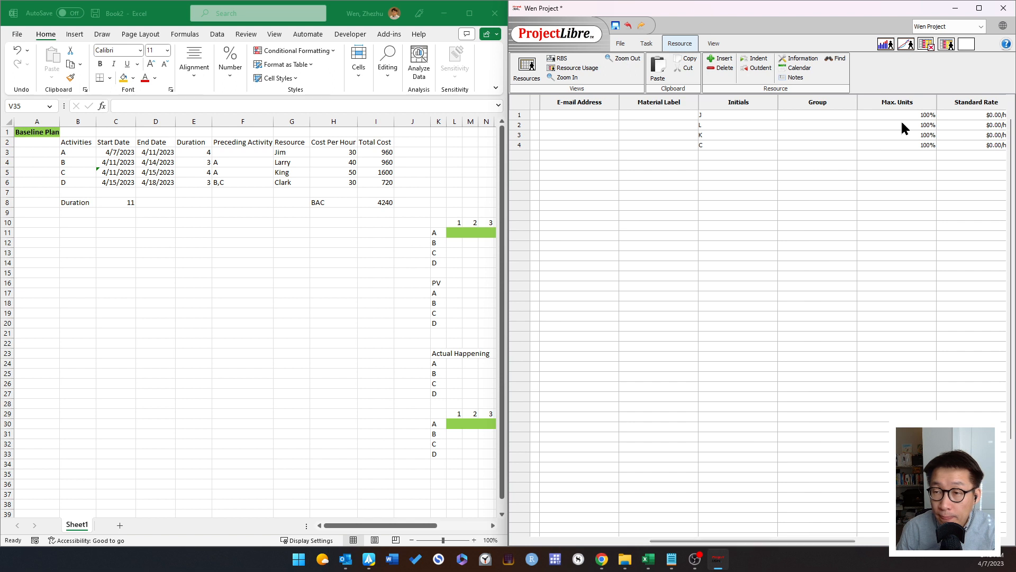
pyautogui.doubleClick(976, 115)
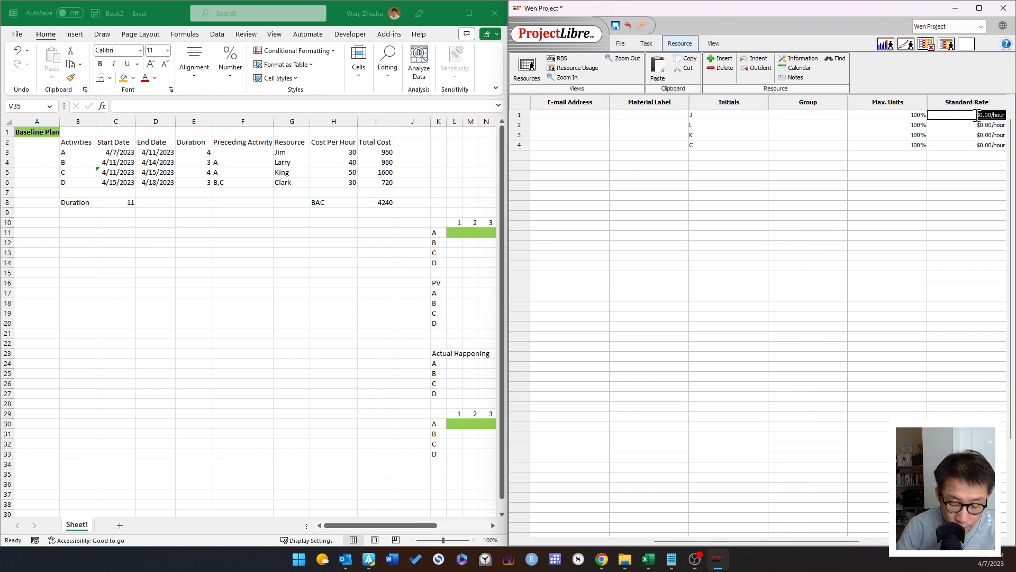
pyautogui.write('30')
pyautogui.doubleClick(982, 126)
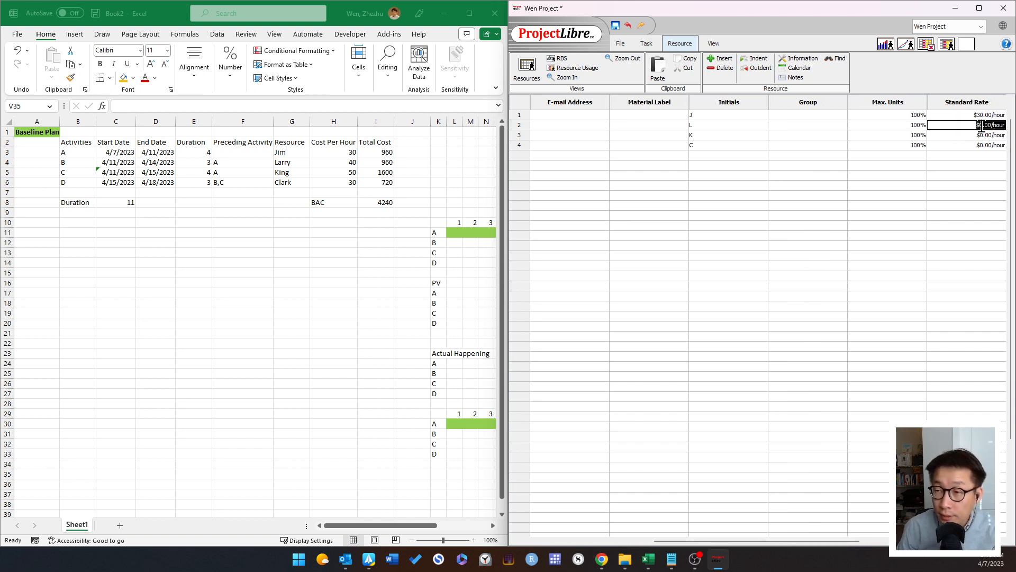
pyautogui.write('40')
pyautogui.doubleClick(982, 135)
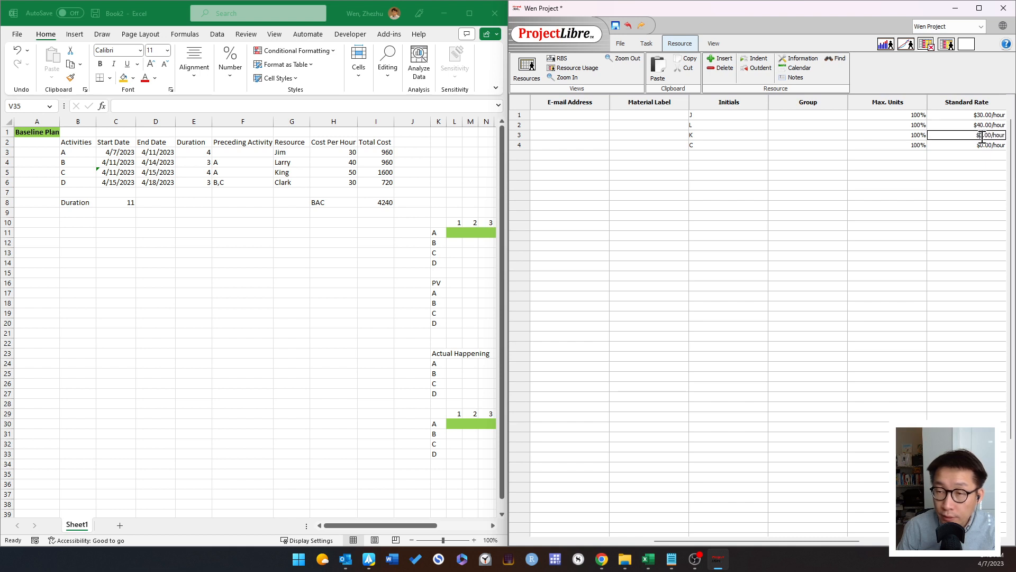
pyautogui.write('50')
pyautogui.doubleClick(983, 145)
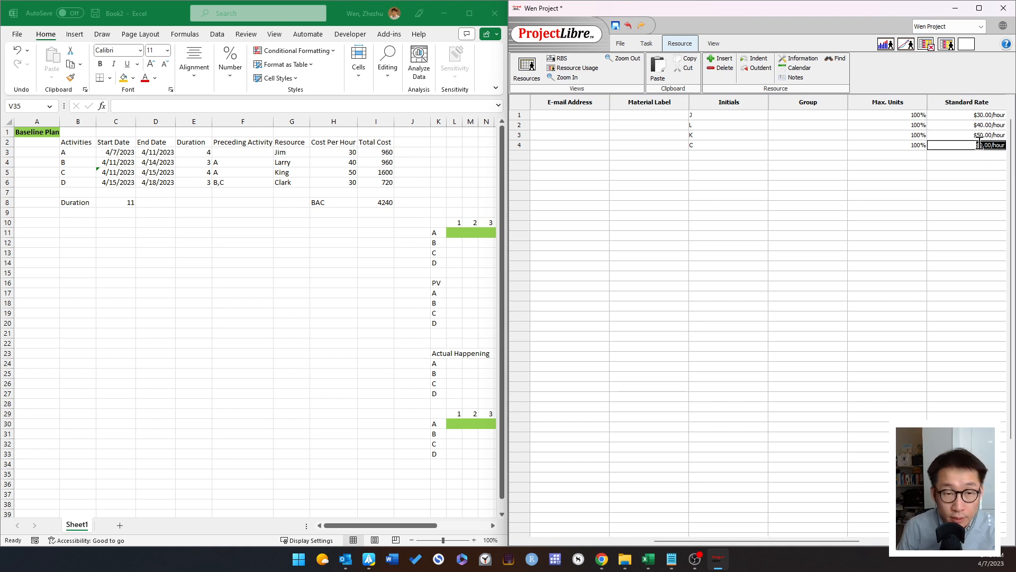
pyautogui.write('30')
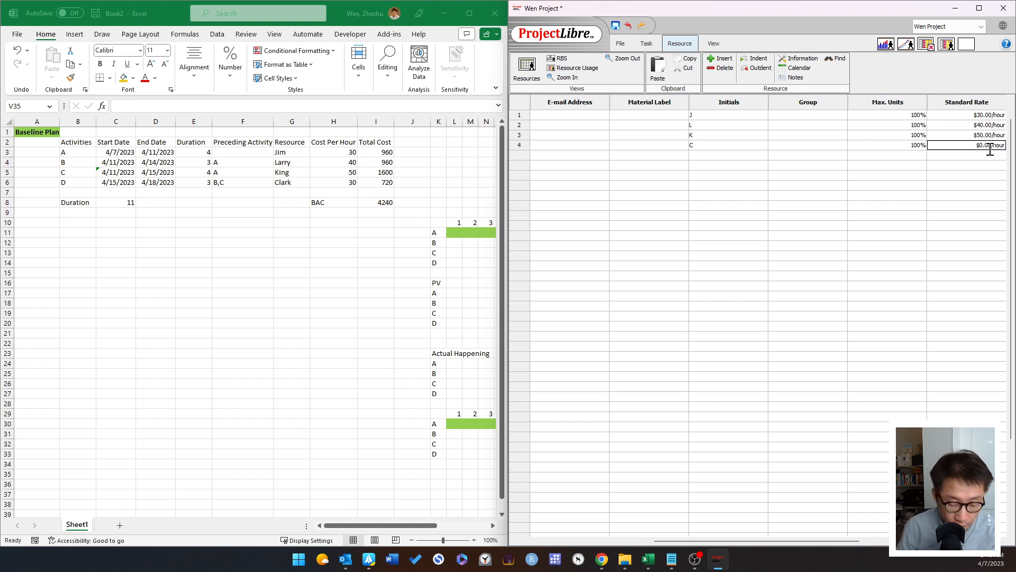
pyautogui.click(955, 164)
# Step: Return to the Gantt view and assign the first resource in the list to task A
pyautogui.moveTo(773, 541); pyautogui.dragTo(661, 544)
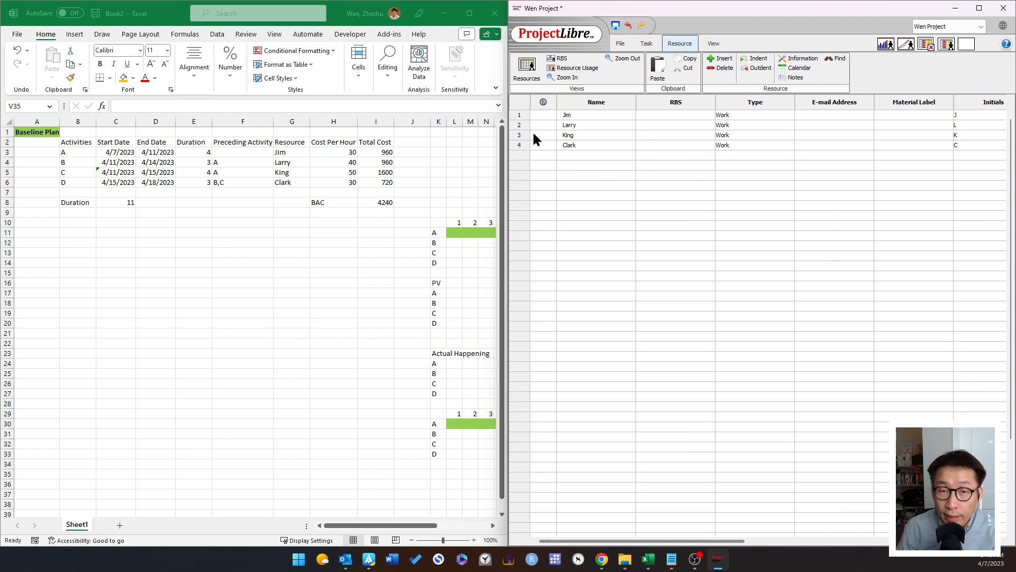
pyautogui.click(646, 44)
pyautogui.click(522, 69)
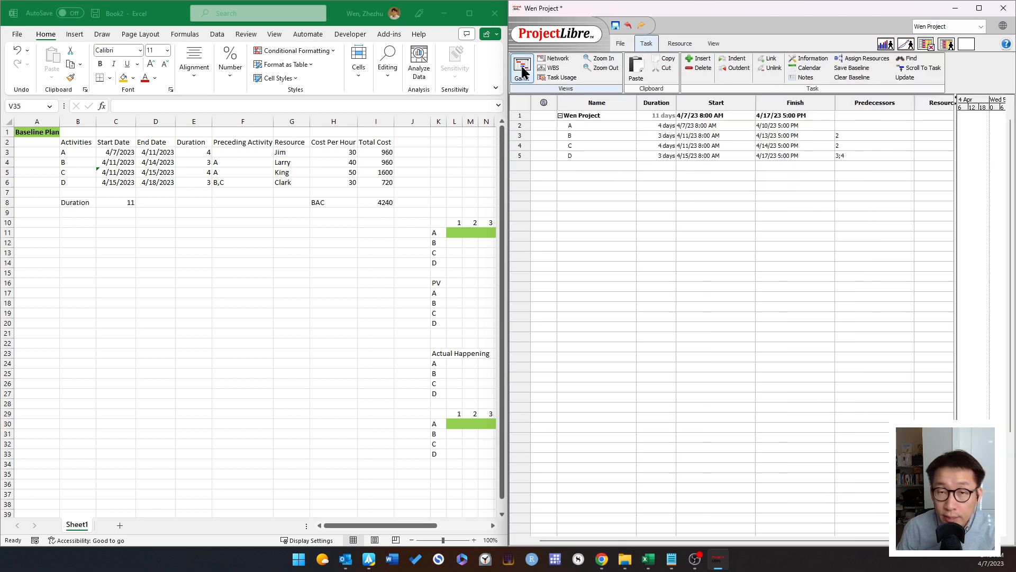
pyautogui.doubleClick(529, 126)
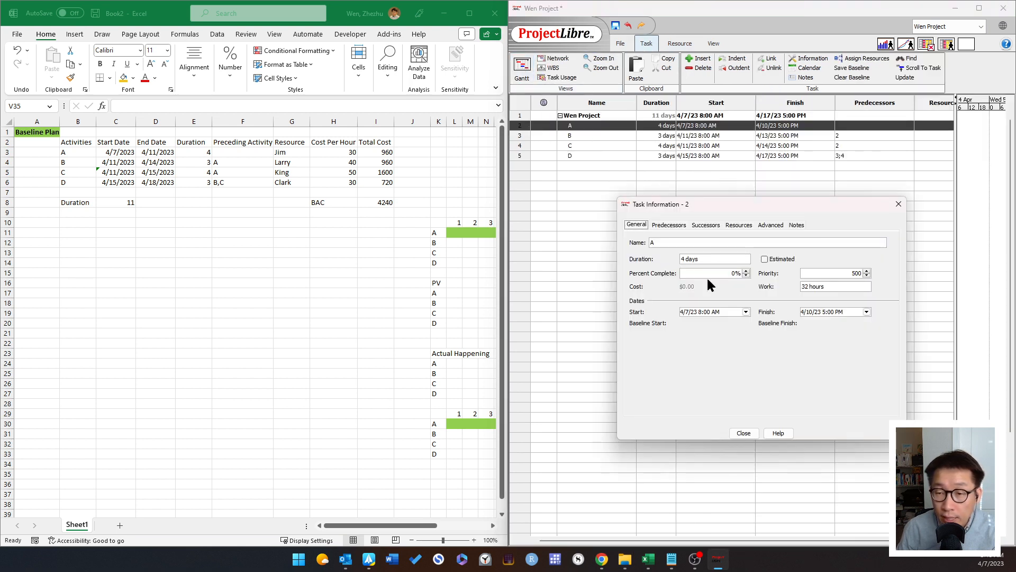
pyautogui.click(738, 225)
pyautogui.click(877, 261)
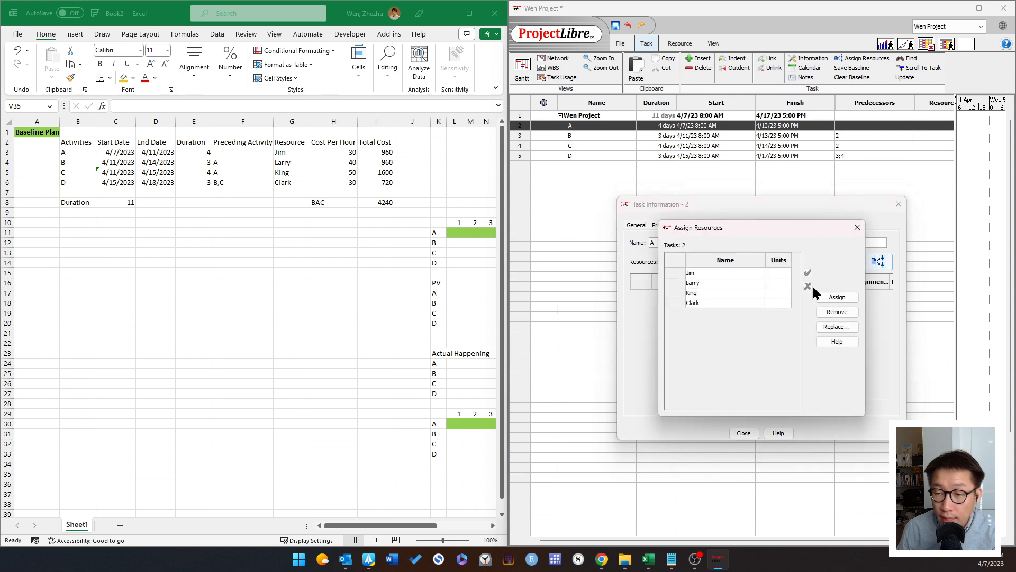
pyautogui.click(694, 273)
pyautogui.click(837, 297)
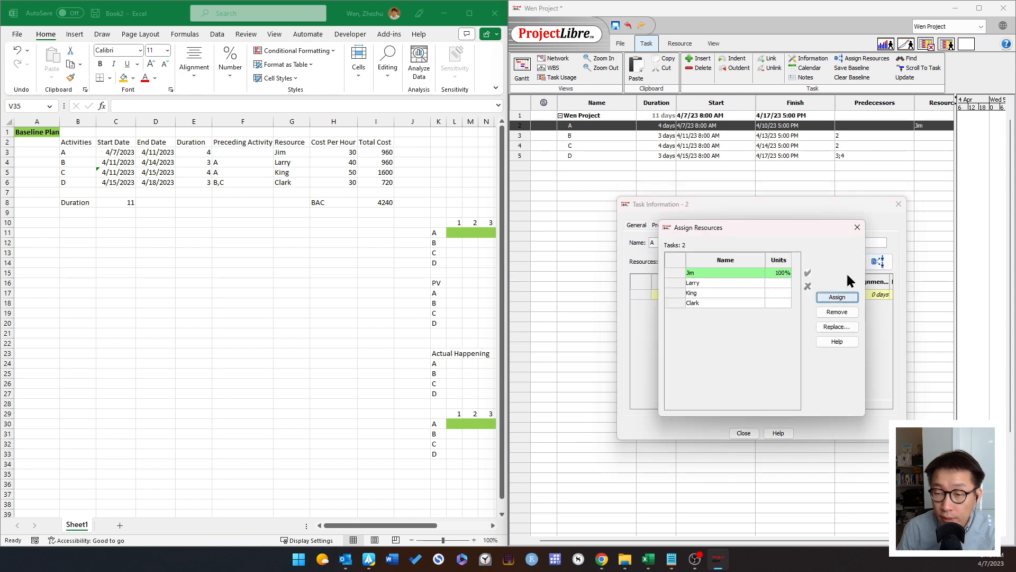
pyautogui.click(855, 228)
pyautogui.click(743, 433)
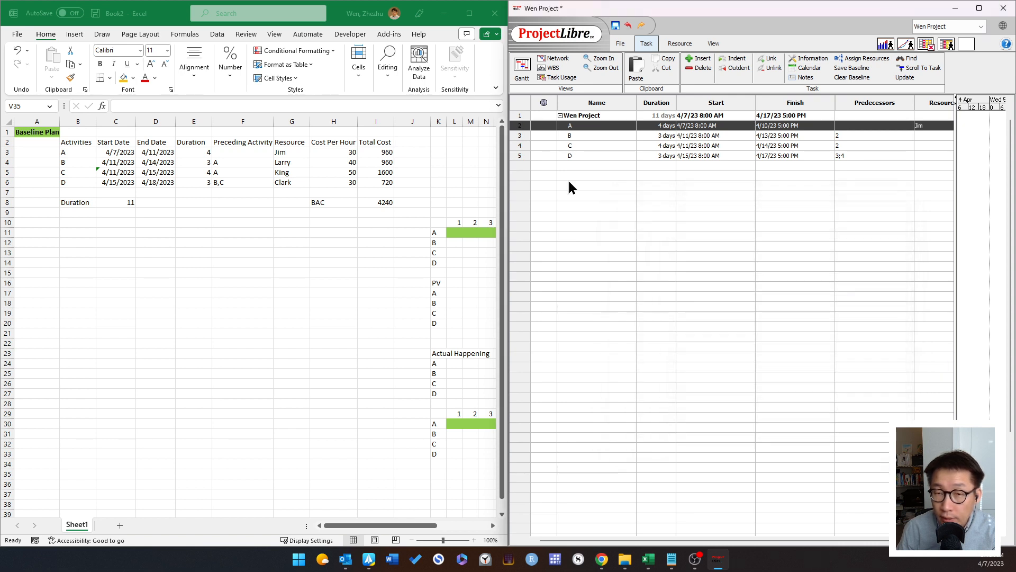
# Step: Assign the second resource in the list to task B
pyautogui.doubleClick(526, 136)
pyautogui.click(877, 262)
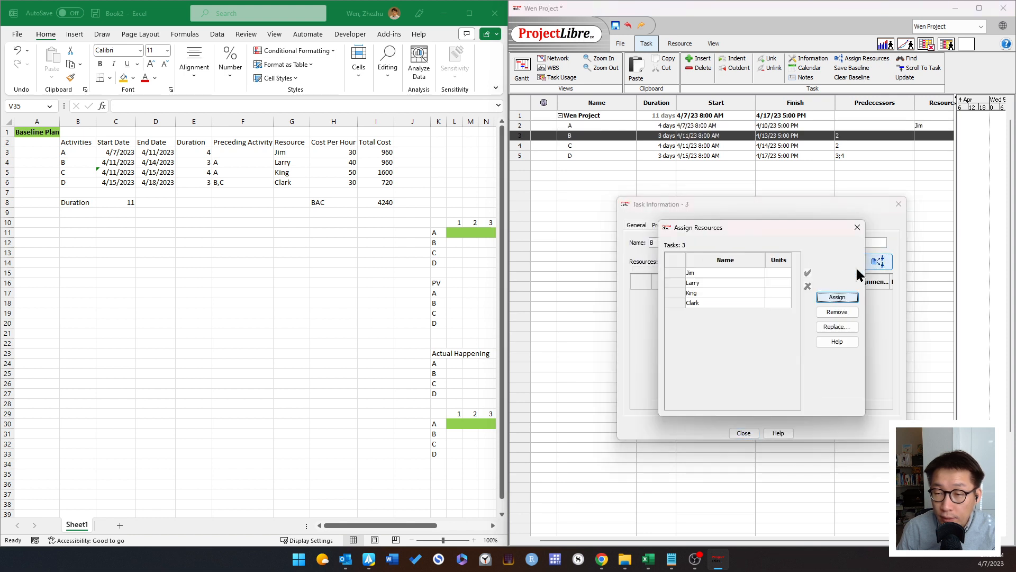
pyautogui.click(675, 283)
pyautogui.click(837, 297)
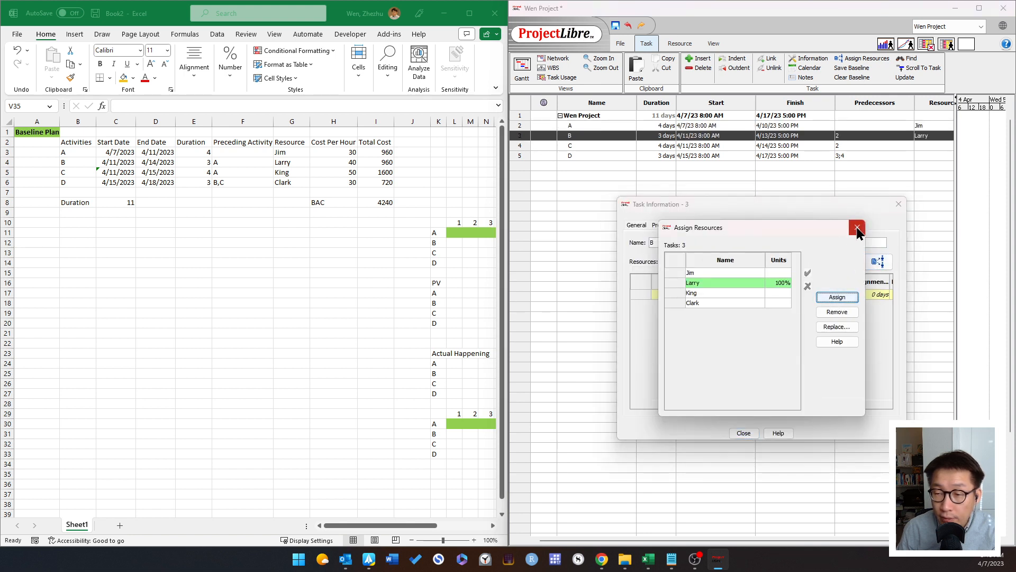
pyautogui.click(857, 227)
pyautogui.click(744, 433)
# Step: Assign the third resource in the list to task C
pyautogui.doubleClick(523, 147)
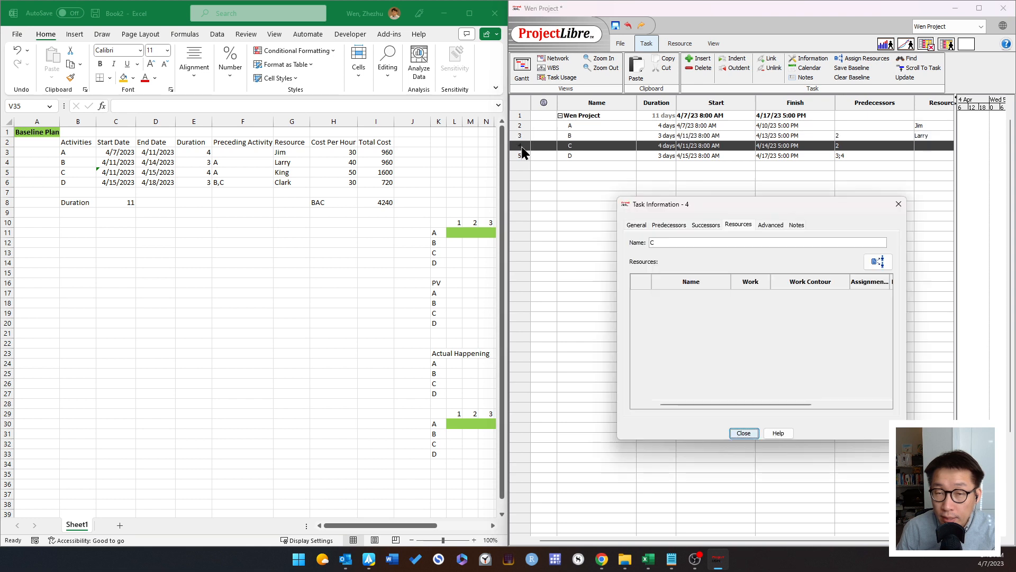
pyautogui.click(878, 261)
pyautogui.click(676, 293)
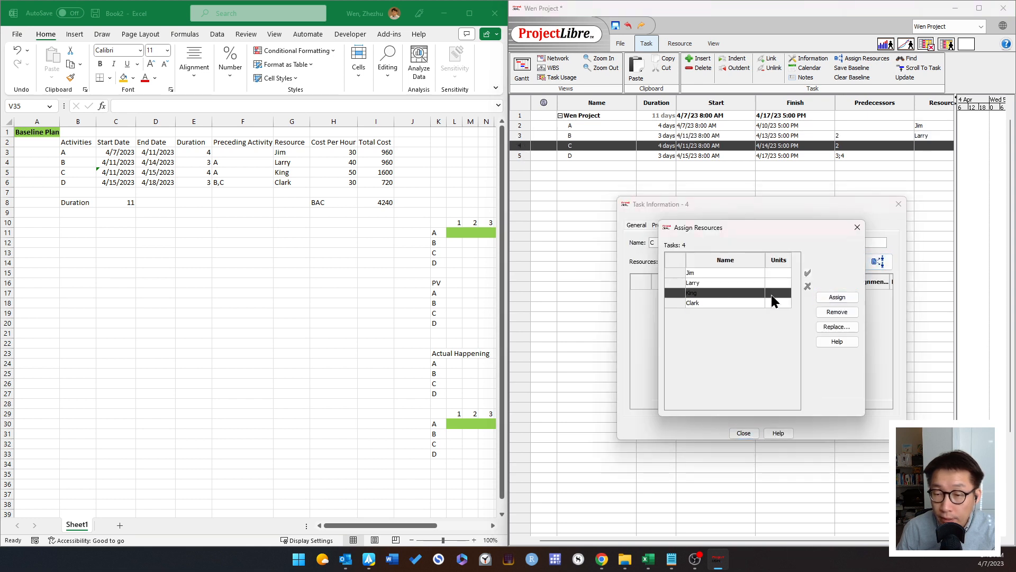
pyautogui.click(836, 297)
pyautogui.click(857, 227)
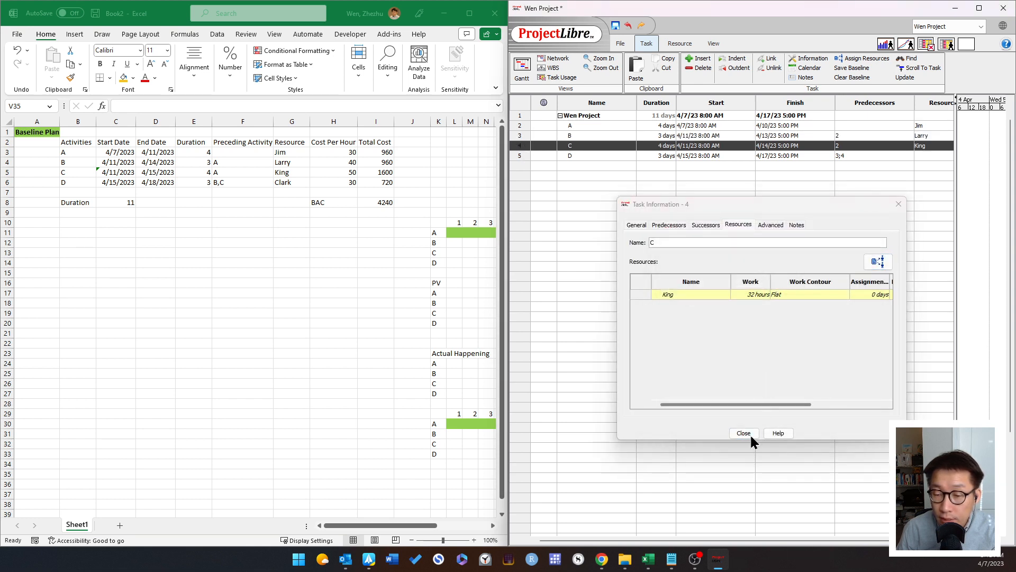
pyautogui.click(744, 433)
# Step: Assign the fourth resource in the list to task D
pyautogui.doubleClick(519, 158)
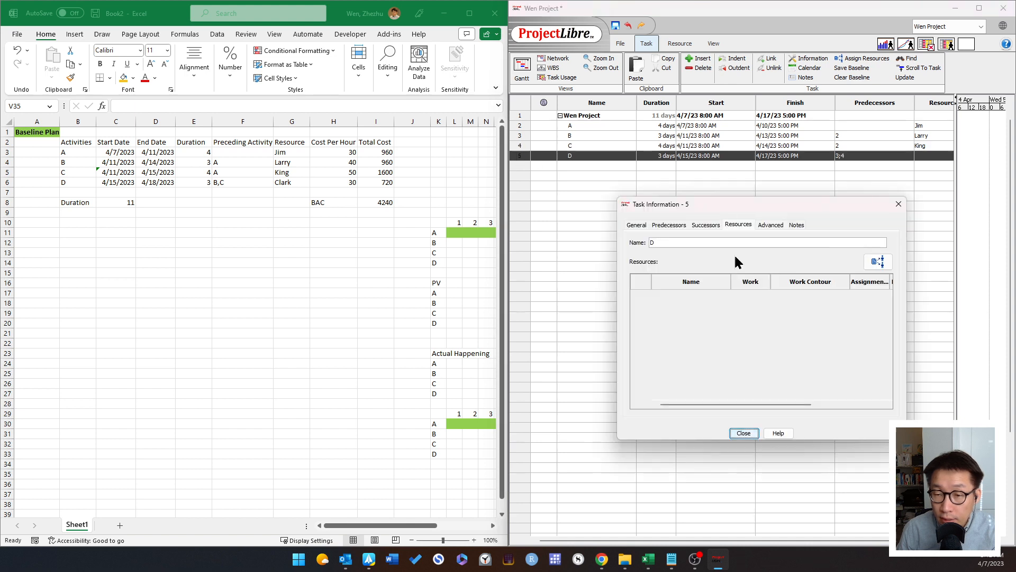
pyautogui.click(877, 261)
pyautogui.click(670, 302)
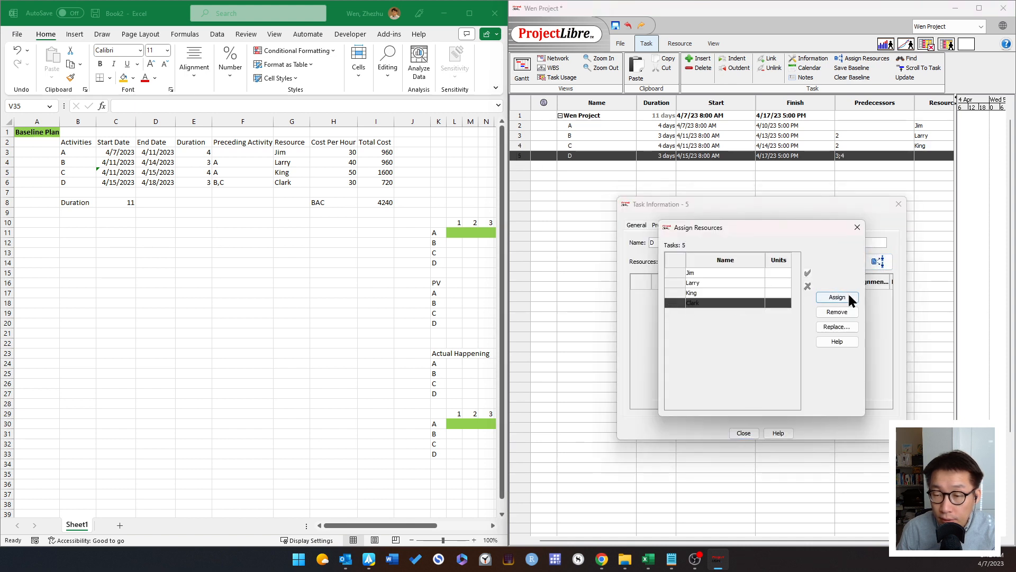
pyautogui.click(846, 294)
pyautogui.click(858, 227)
pyautogui.click(744, 433)
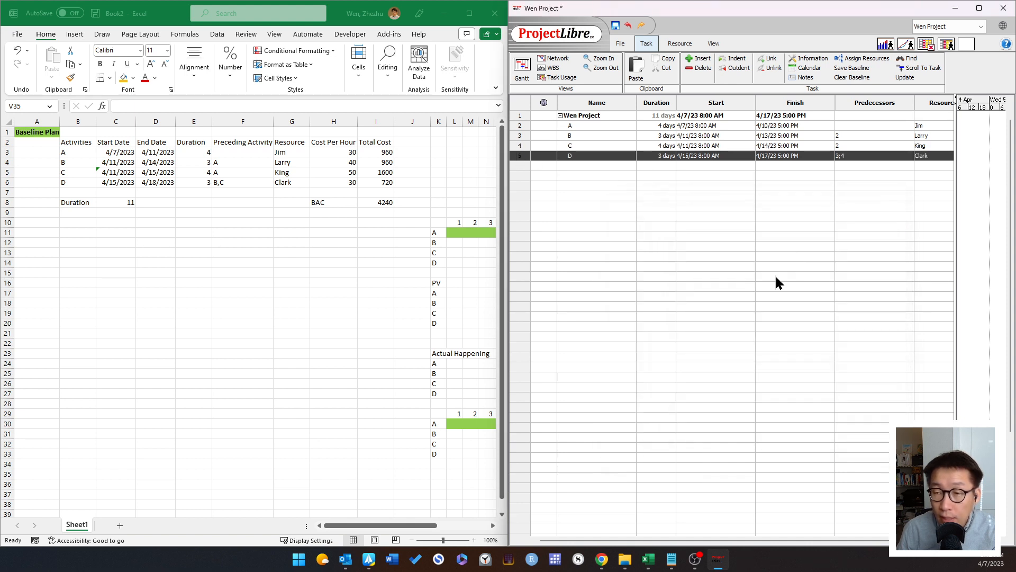
# Step: Compare the project and task costs in the WBS chart with the Total Cost column, cells I3:I6, of the Excel baseline plan
pyautogui.moveTo(511, 288); pyautogui.dragTo(356, 270)
pyautogui.moveTo(803, 249); pyautogui.dragTo(870, 259)
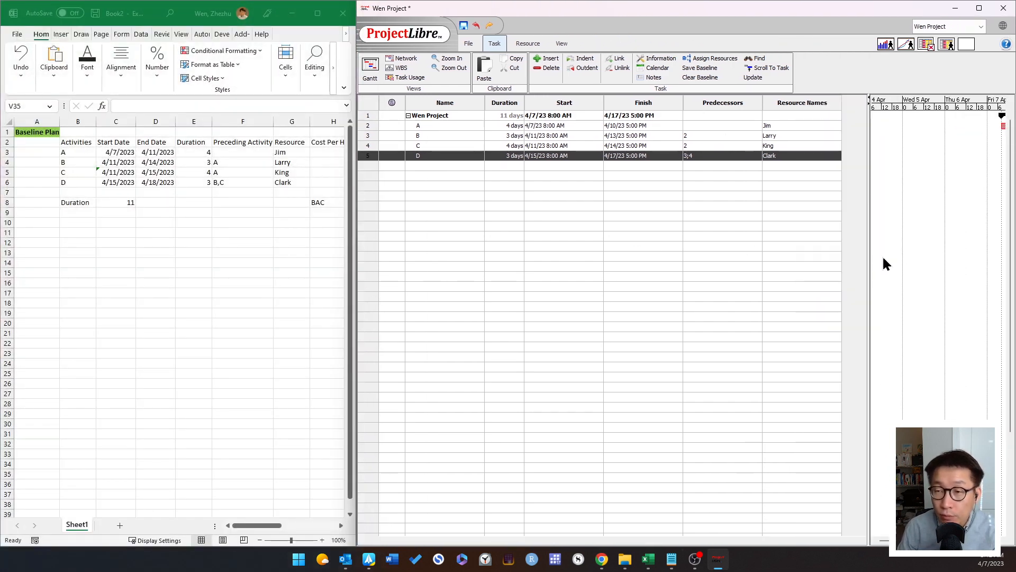
pyautogui.click(402, 69)
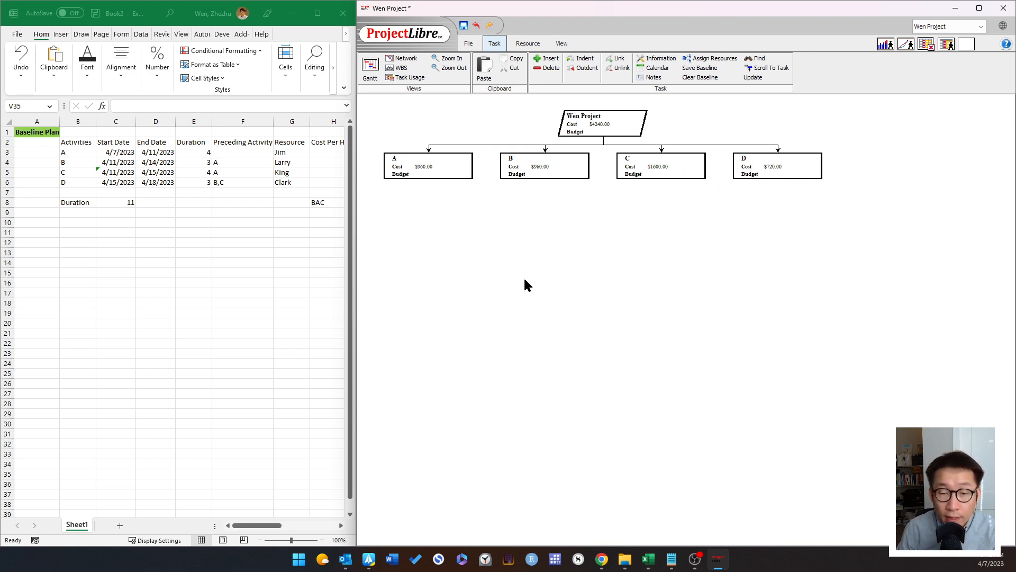
pyautogui.moveTo(259, 524); pyautogui.dragTo(306, 528)
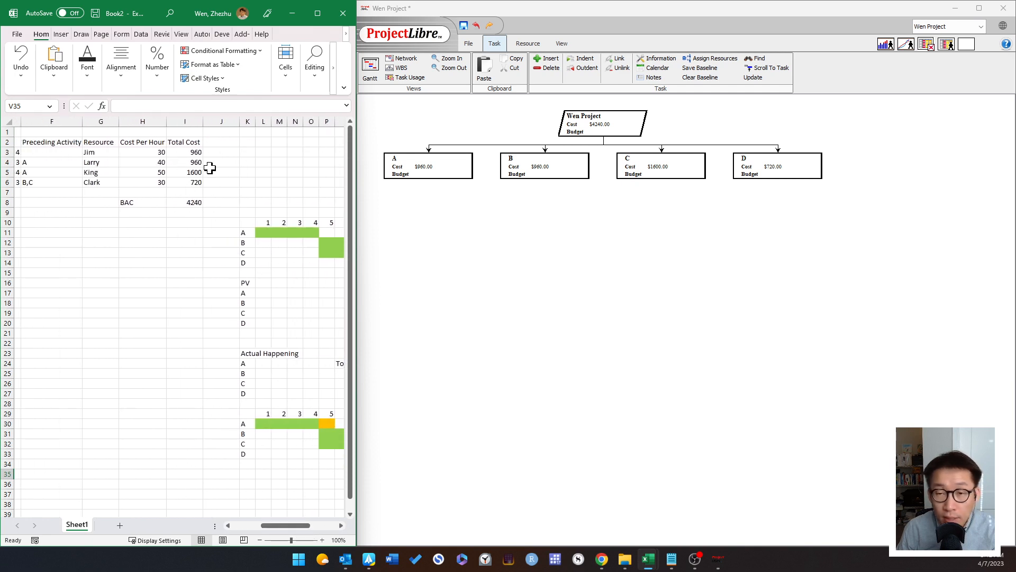
pyautogui.moveTo(195, 151); pyautogui.dragTo(196, 183)
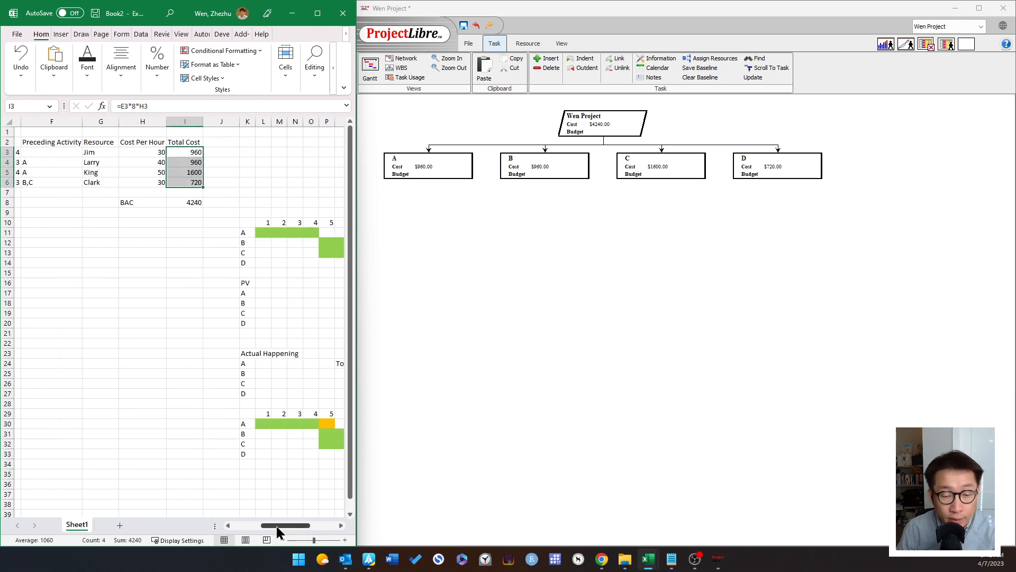
# Step: Narrow the Predecessors column in the Gantt table and save the current plan as Baseline for the entire project
pyautogui.moveTo(279, 527); pyautogui.dragTo(226, 522)
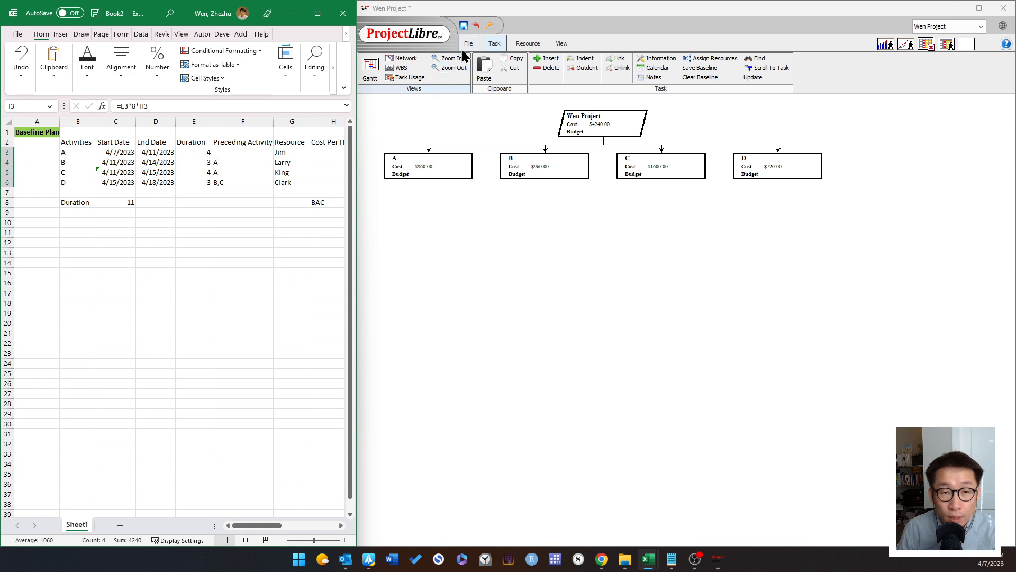
pyautogui.click(370, 66)
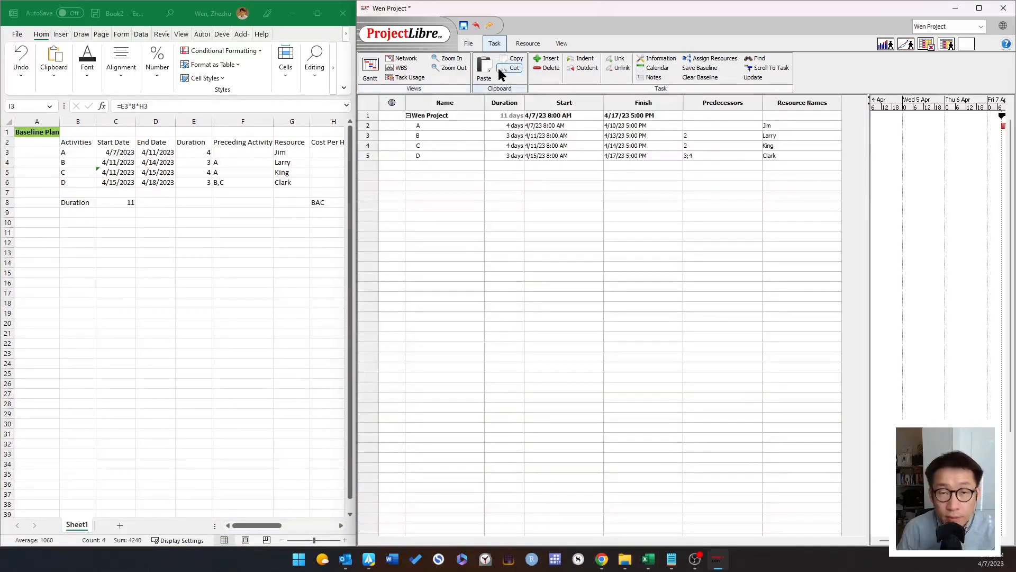
pyautogui.click(398, 68)
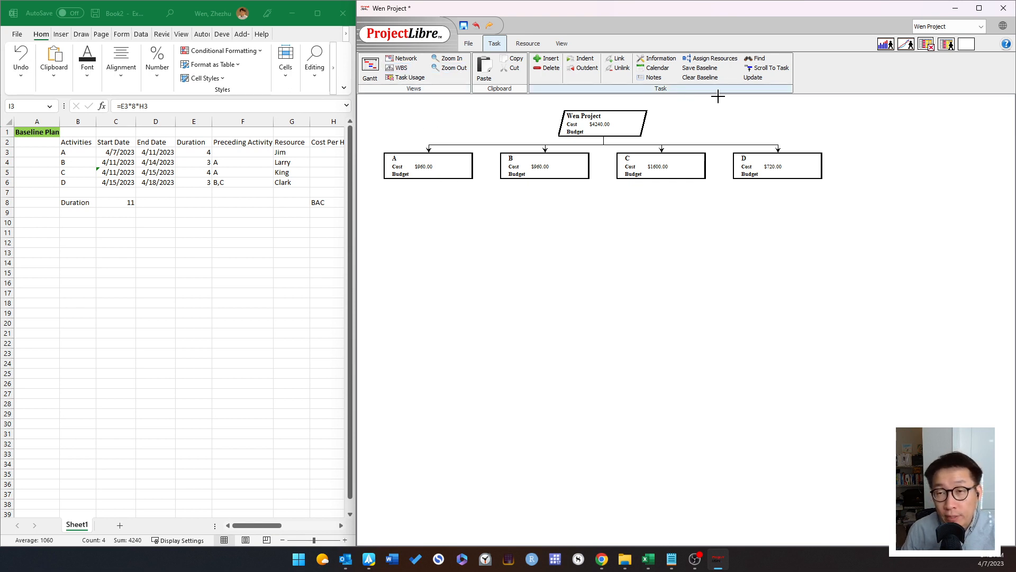
pyautogui.click(370, 69)
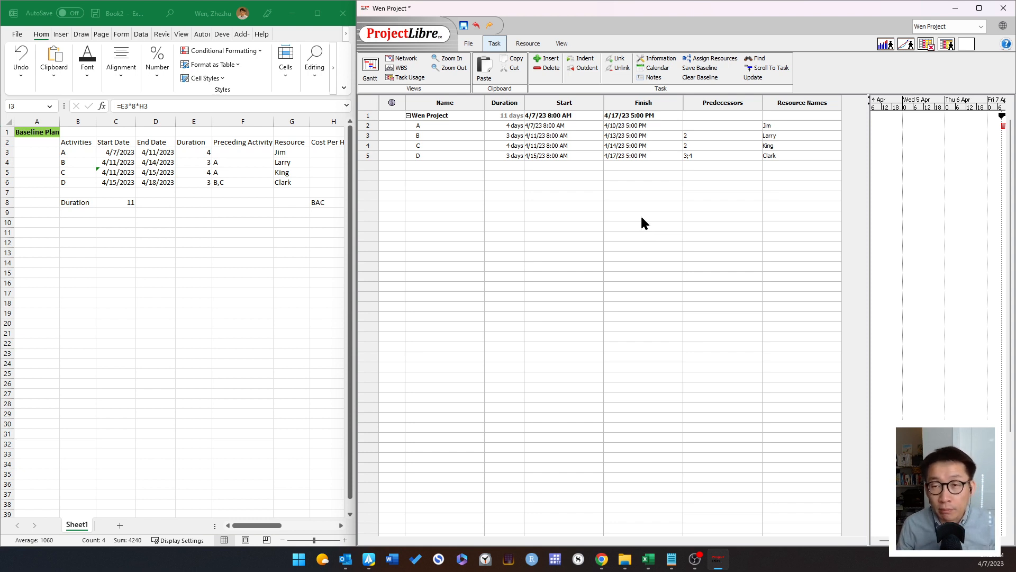
pyautogui.moveTo(762, 102); pyautogui.dragTo(741, 102)
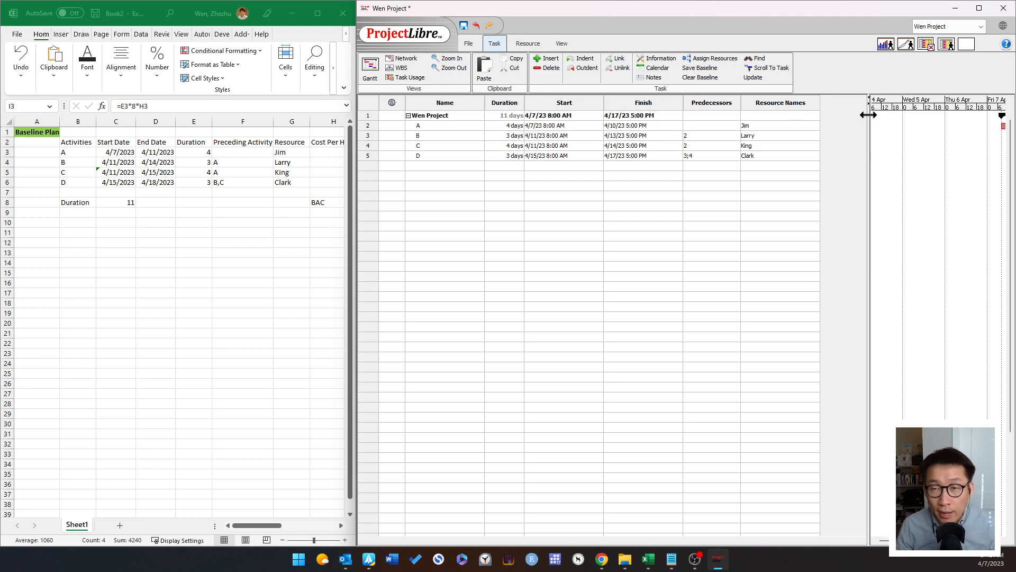
pyautogui.click(708, 71)
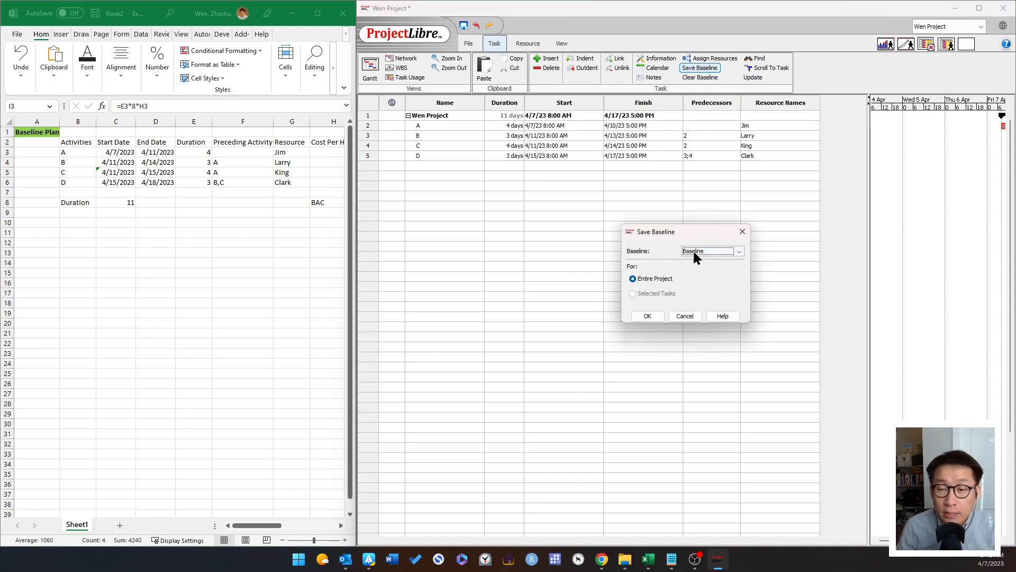
pyautogui.click(653, 320)
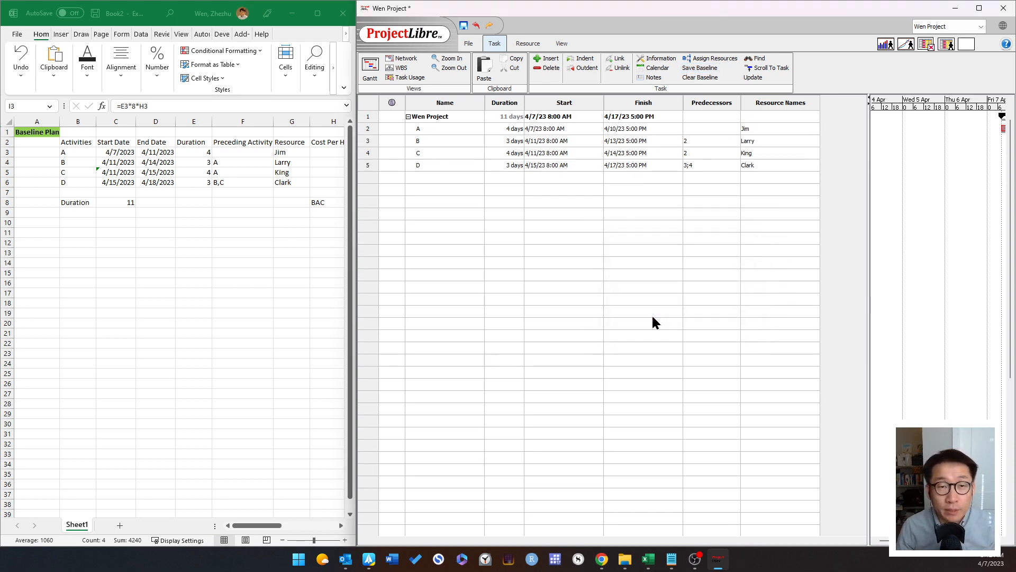
# Step: Check the budget figures in the WBS chart and the baseline bars of tasks A to D in the Gantt chart
pyautogui.click(401, 67)
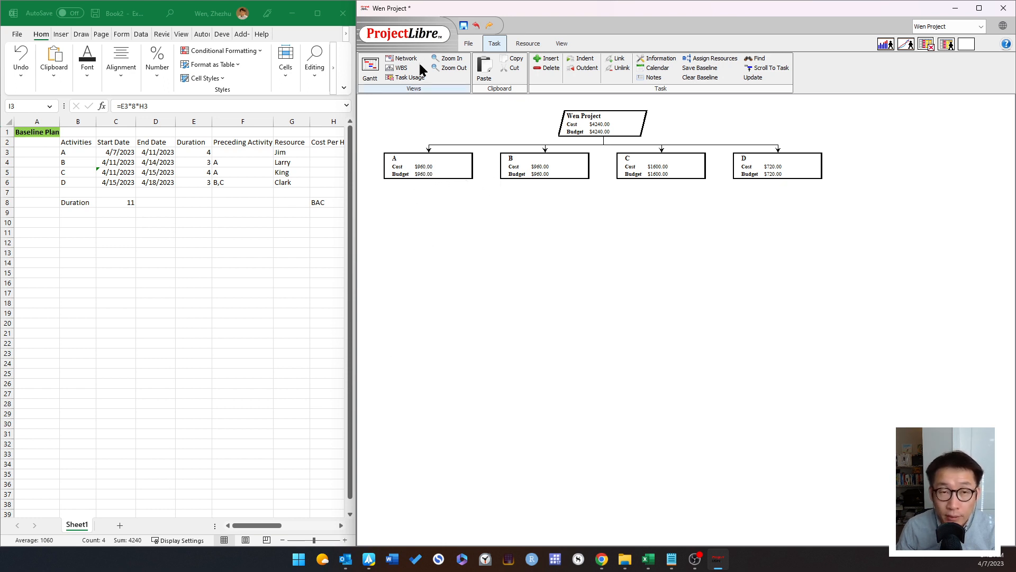
pyautogui.click(370, 66)
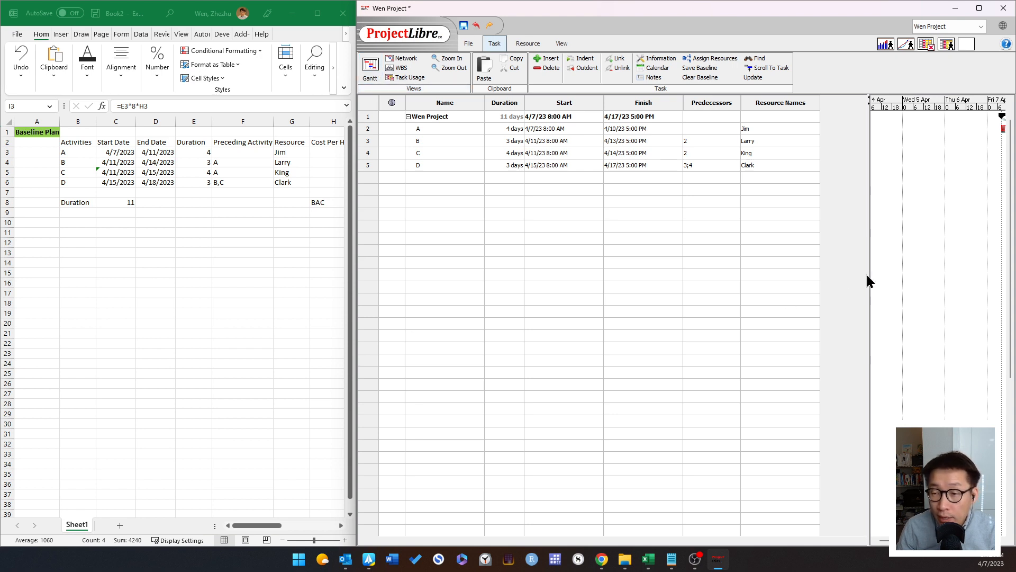
pyautogui.moveTo(867, 281); pyautogui.dragTo(669, 291)
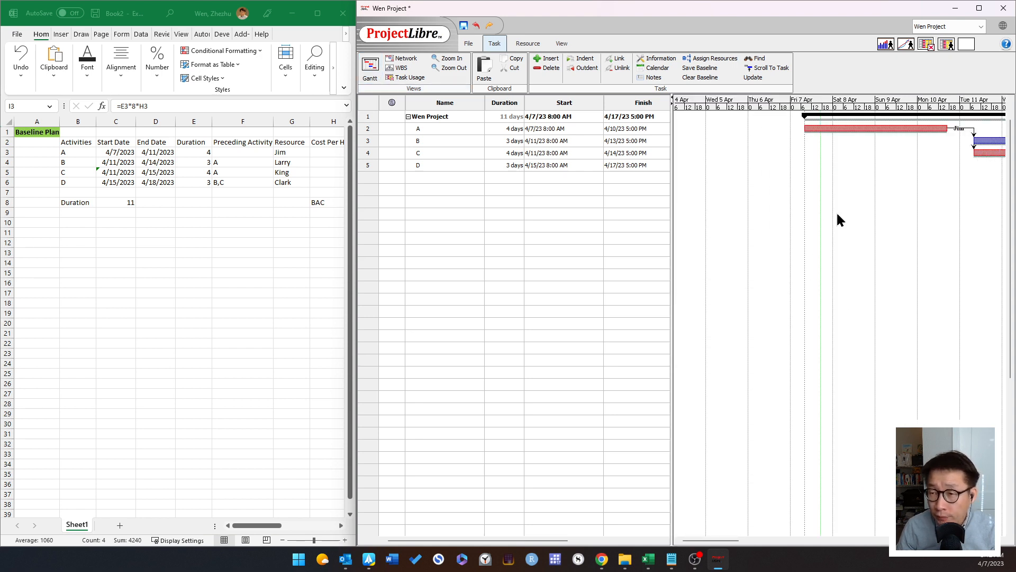
pyautogui.moveTo(735, 543); pyautogui.dragTo(771, 494)
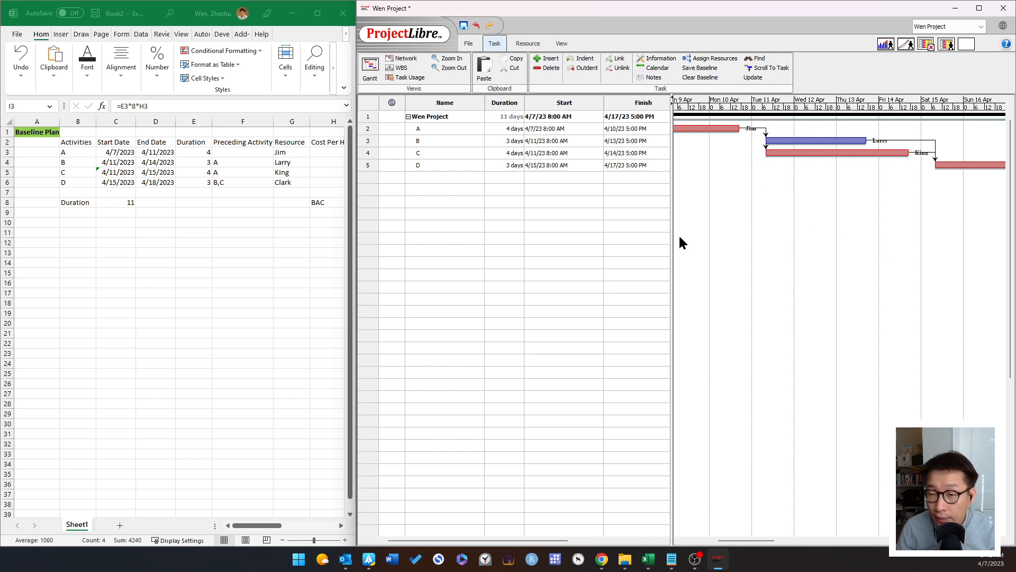
pyautogui.moveTo(671, 234); pyautogui.dragTo(586, 234)
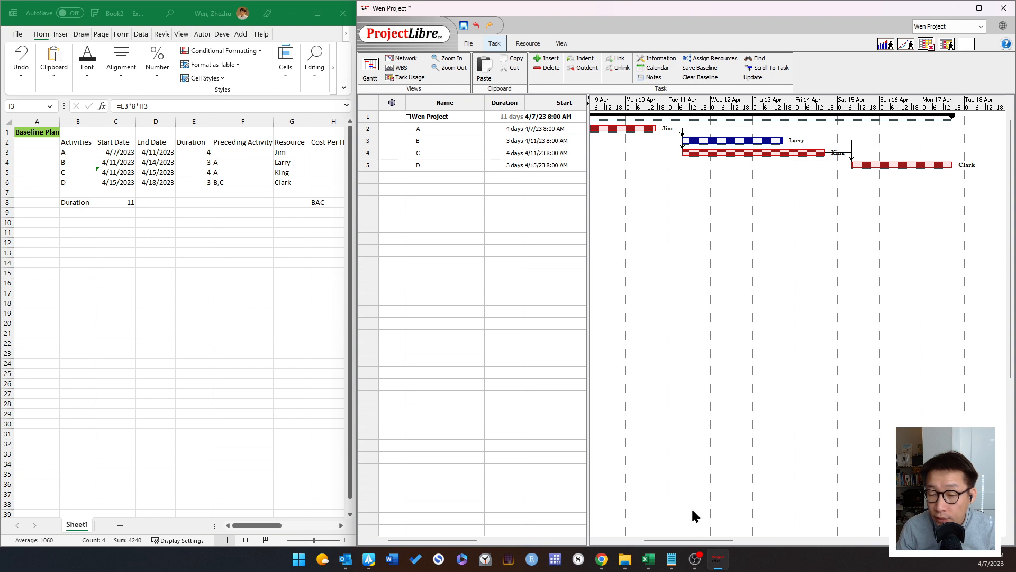
pyautogui.moveTo(688, 544); pyautogui.dragTo(668, 545)
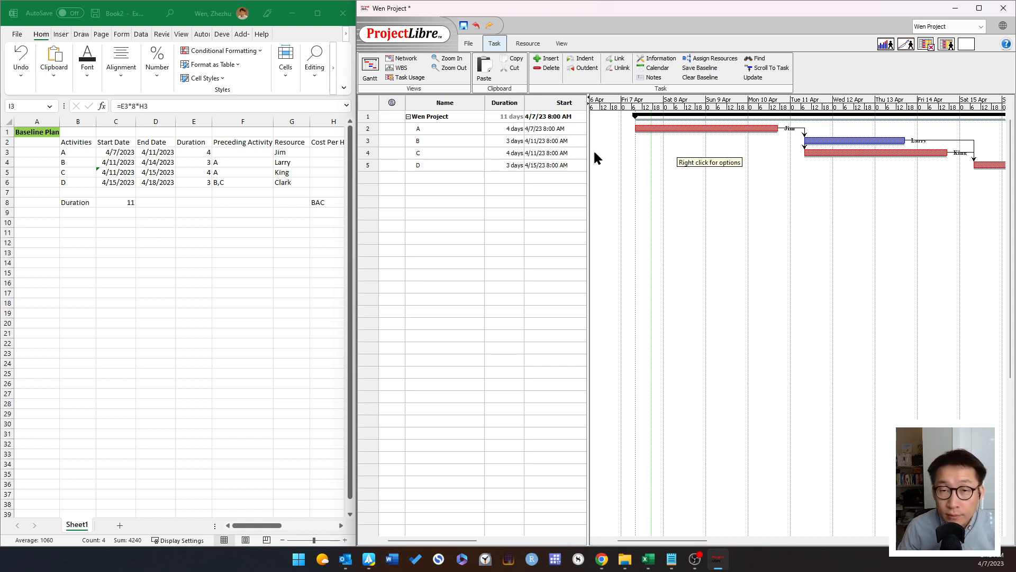
# Step: Undo and redo the baseline save to compare the Gantt chart with and without the baseline bars
pyautogui.click(478, 27)
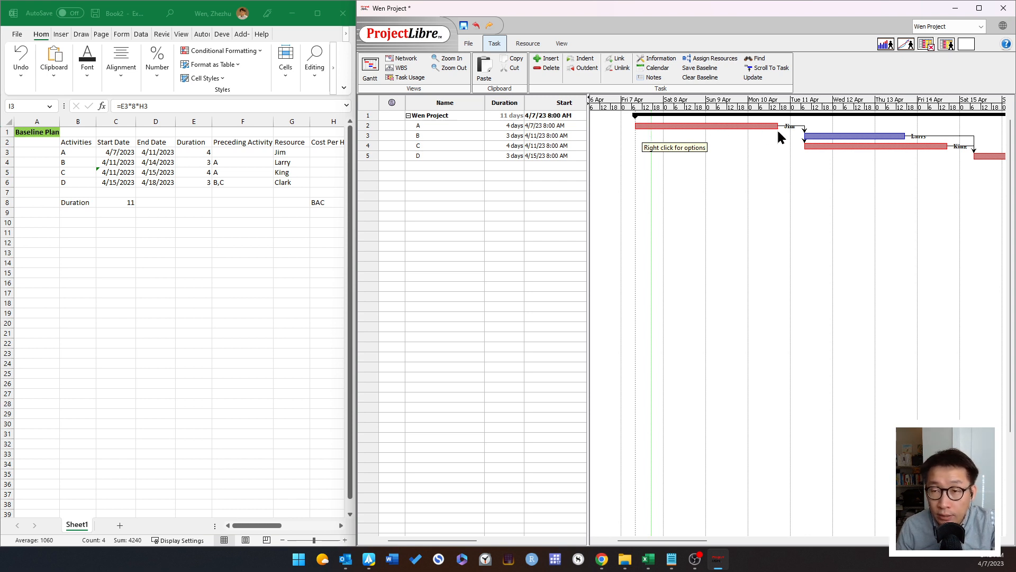
pyautogui.click(488, 27)
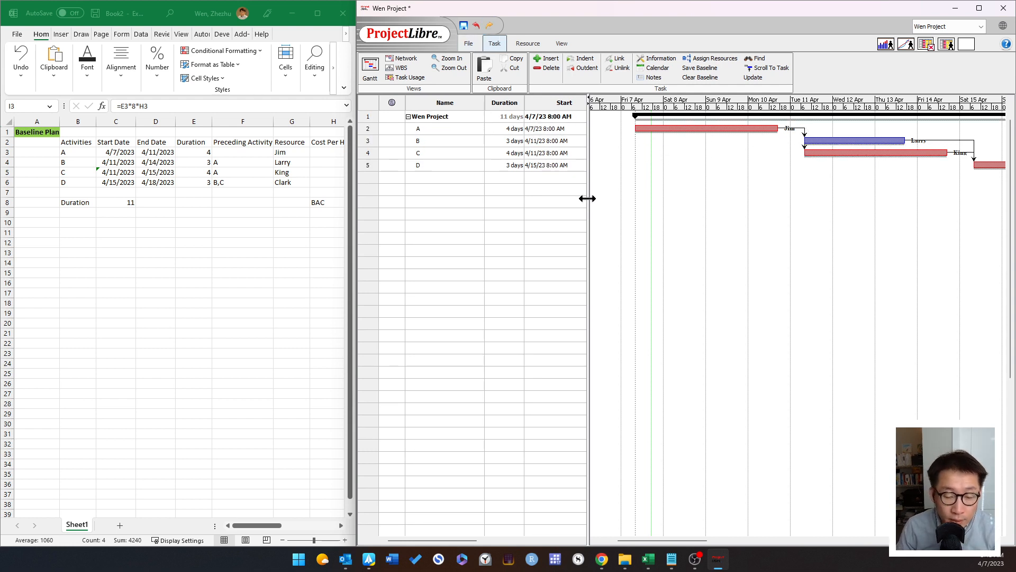
pyautogui.moveTo(588, 198); pyautogui.dragTo(779, 207)
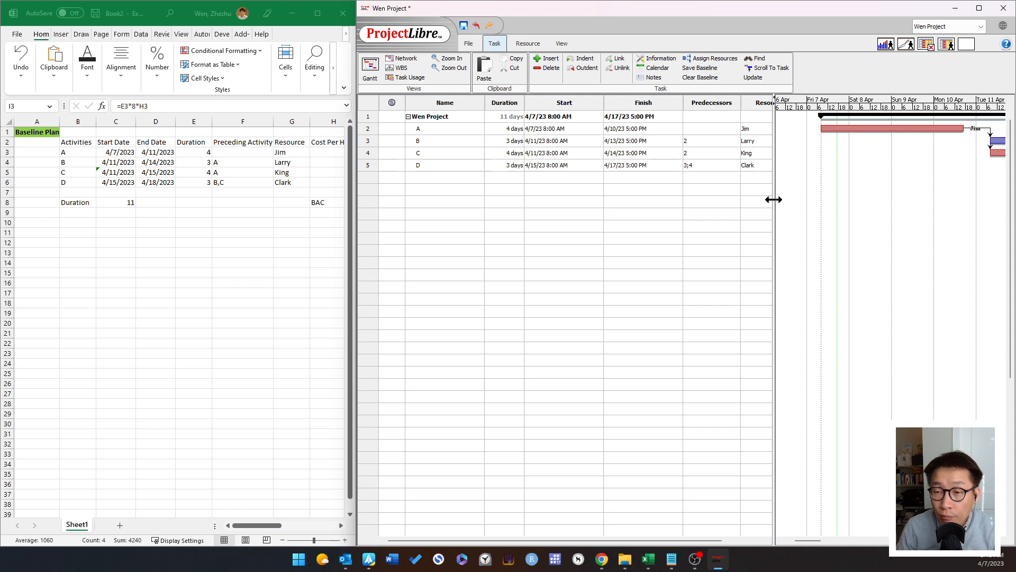
pyautogui.moveTo(777, 207); pyautogui.dragTo(621, 207)
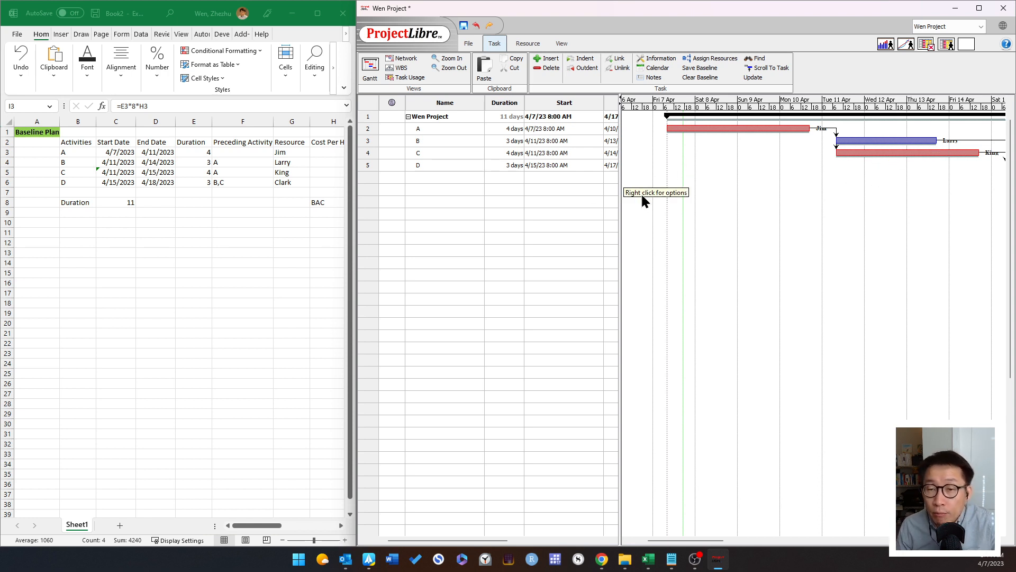
pyautogui.moveTo(620, 203); pyautogui.dragTo(623, 207)
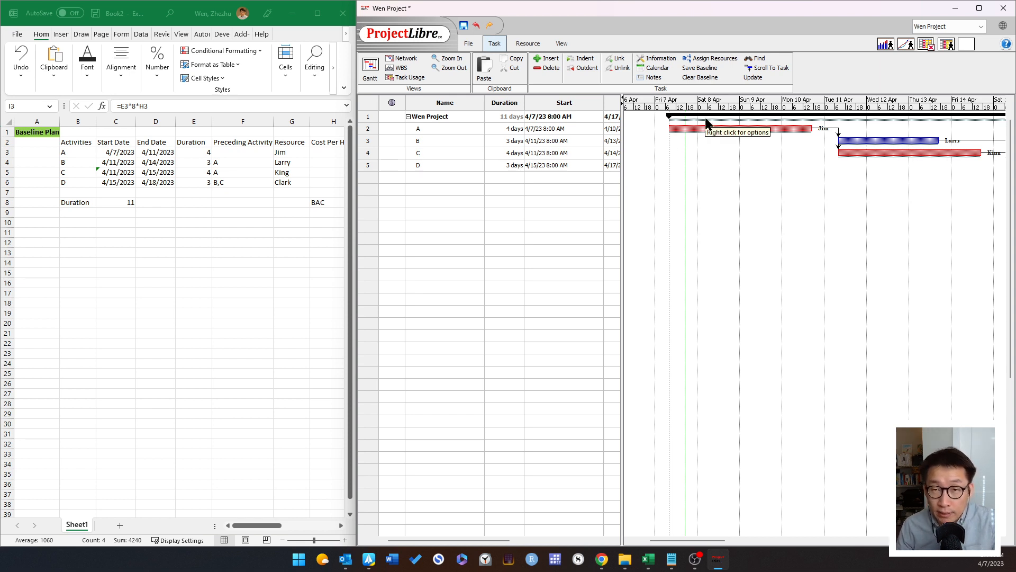
pyautogui.click(469, 45)
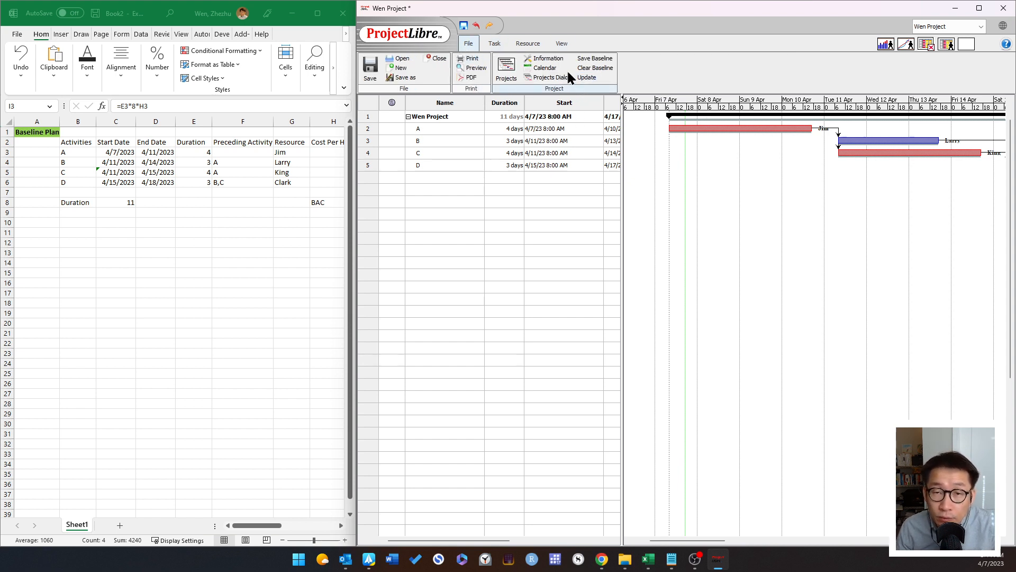
pyautogui.click(550, 63)
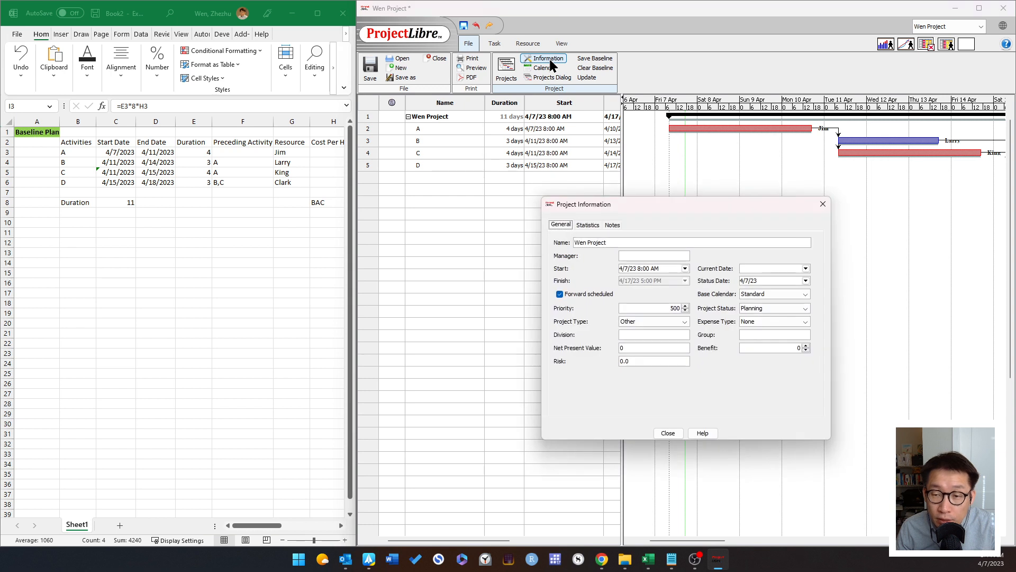
pyautogui.click(822, 205)
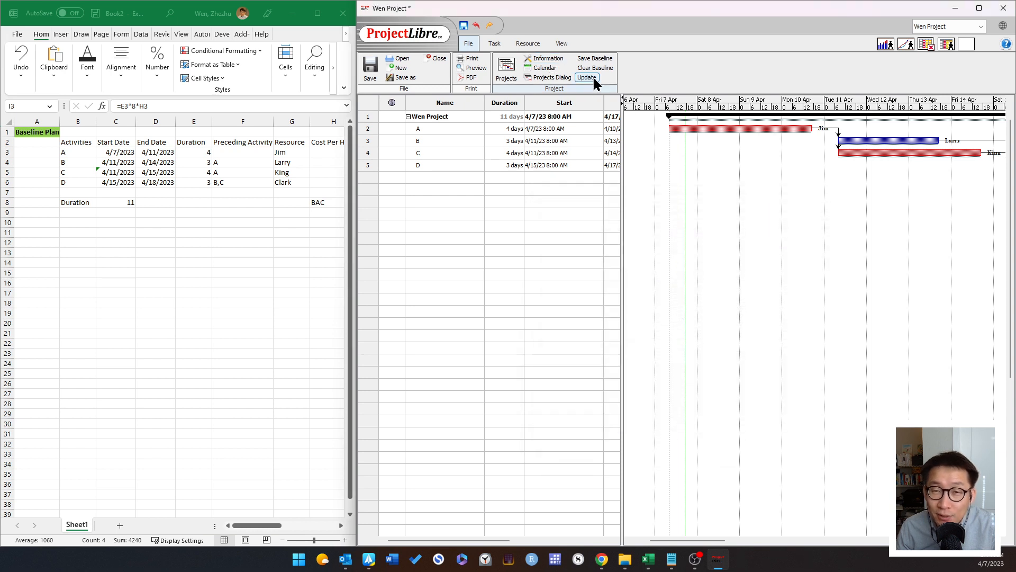
pyautogui.click(592, 79)
pyautogui.click(780, 205)
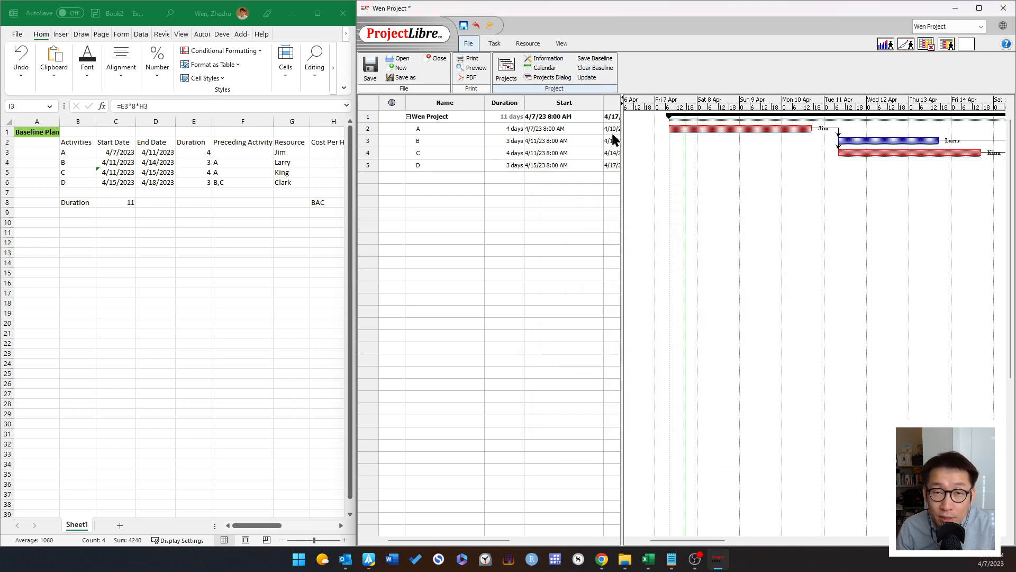
# Step: Set the project's status date to 4/12/23, switching to 4/7/23 and back to compare the status line on the Gantt chart
pyautogui.click(547, 61)
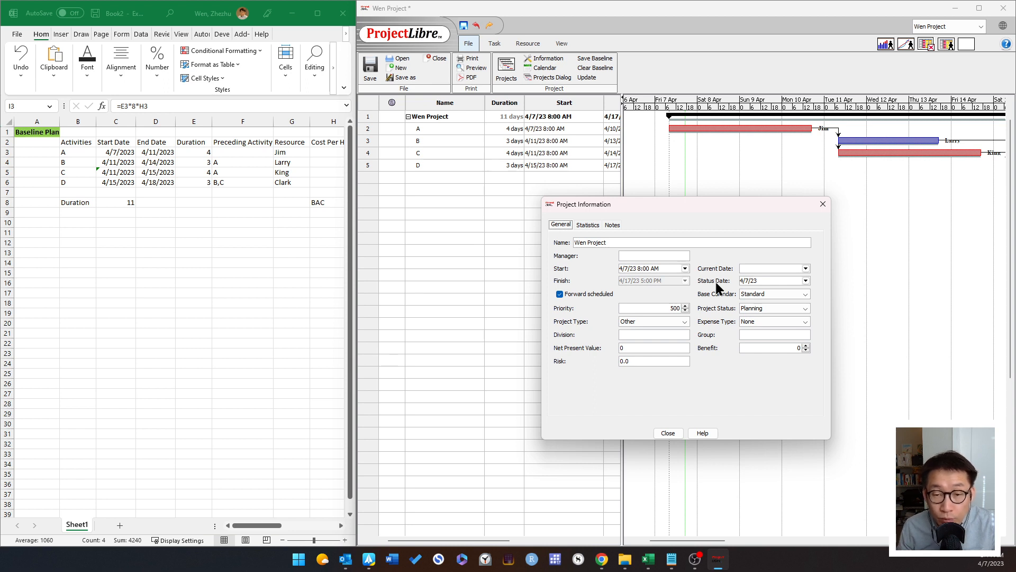
pyautogui.click(805, 281)
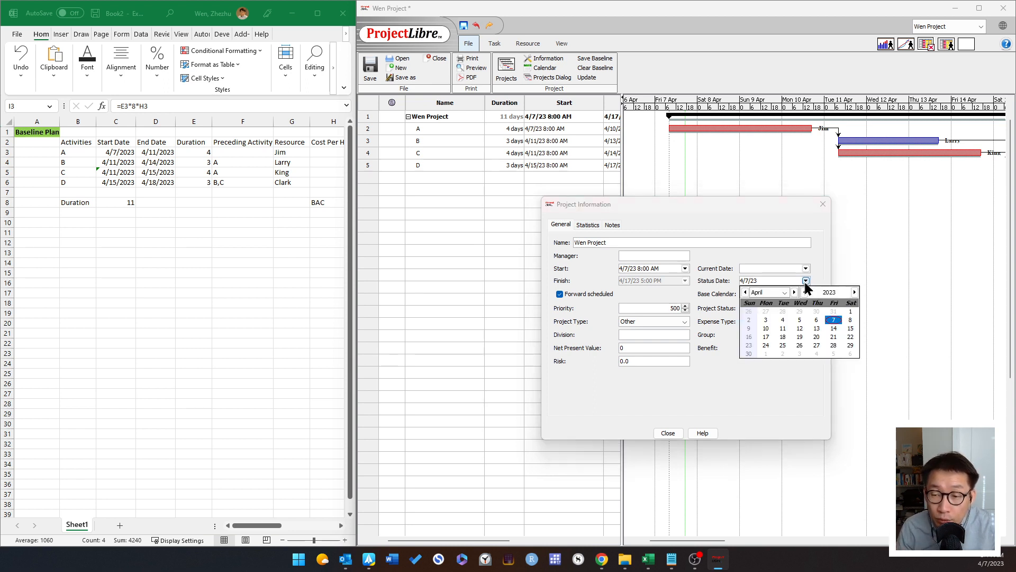
pyautogui.click(800, 329)
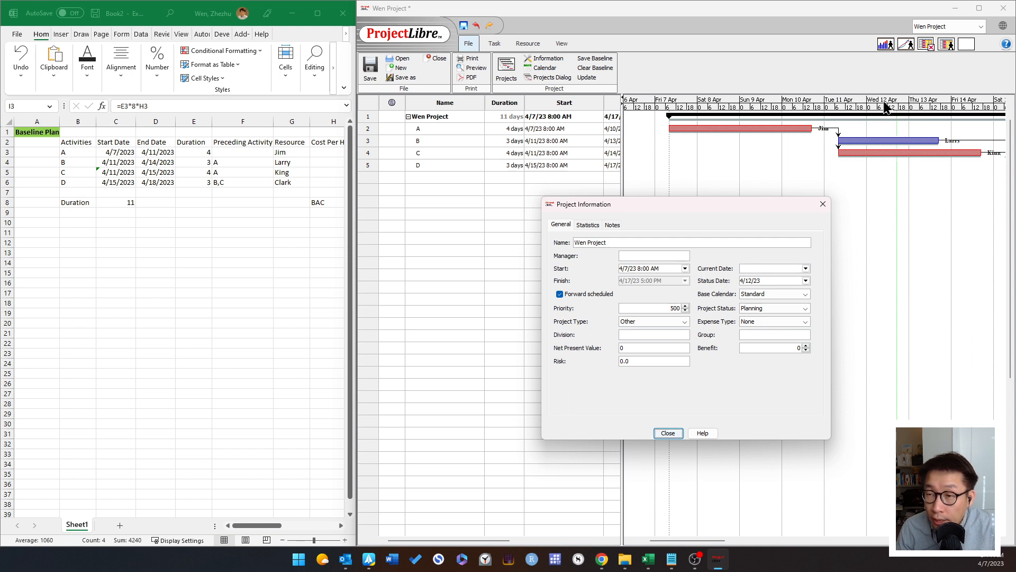
pyautogui.click(806, 280)
pyautogui.click(834, 322)
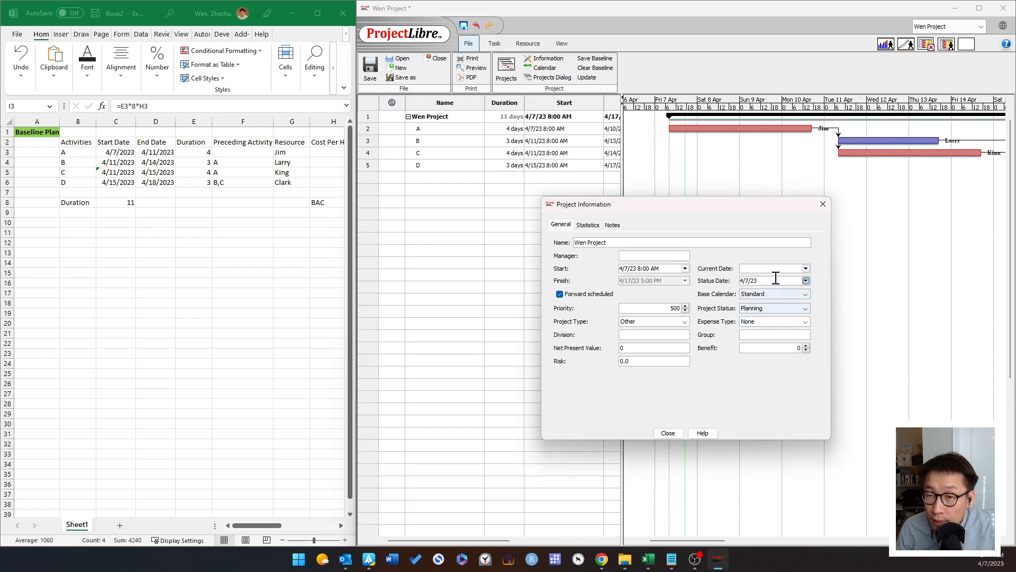
pyautogui.click(805, 281)
pyautogui.click(804, 335)
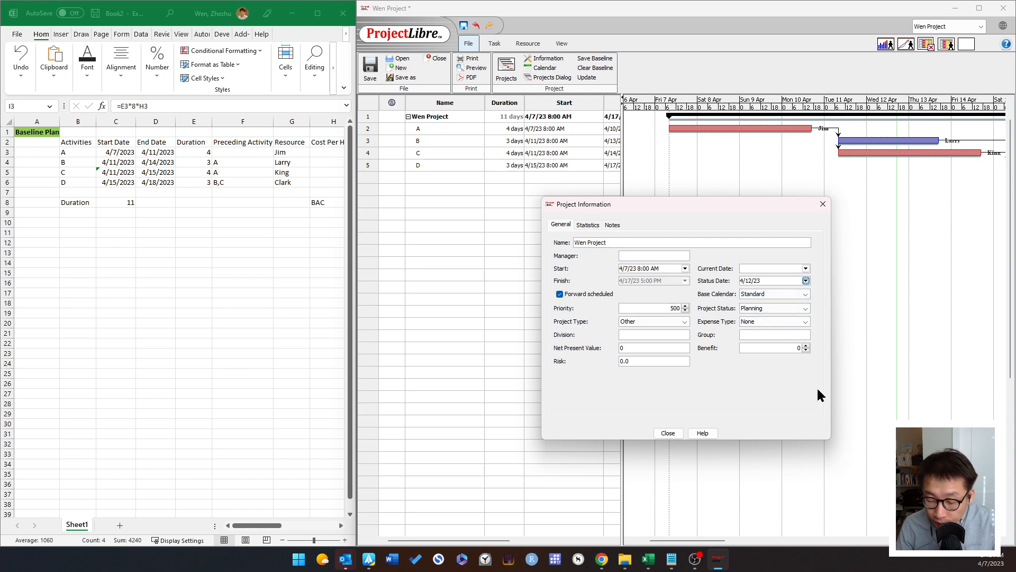
pyautogui.click(669, 433)
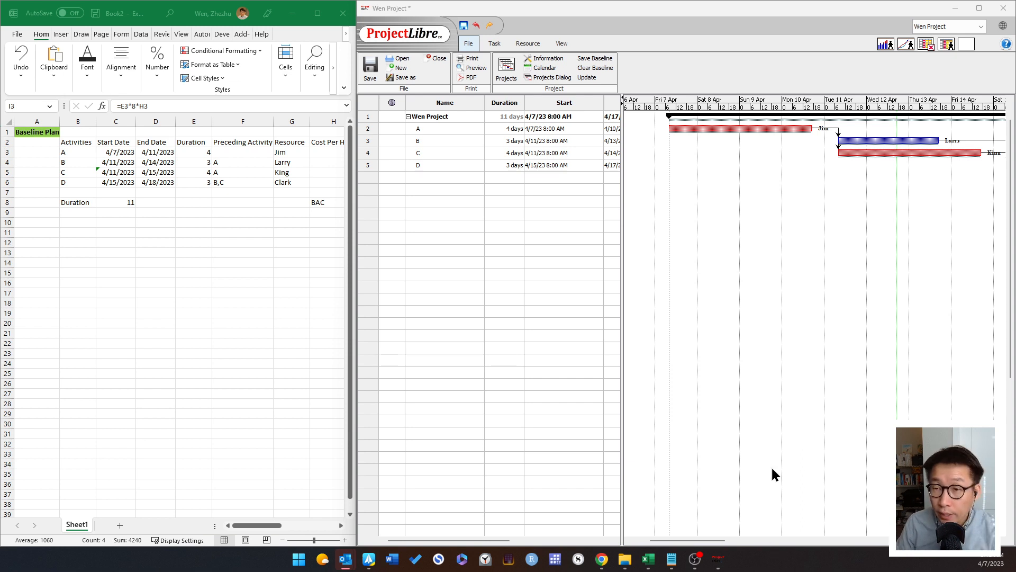
pyautogui.click(598, 228)
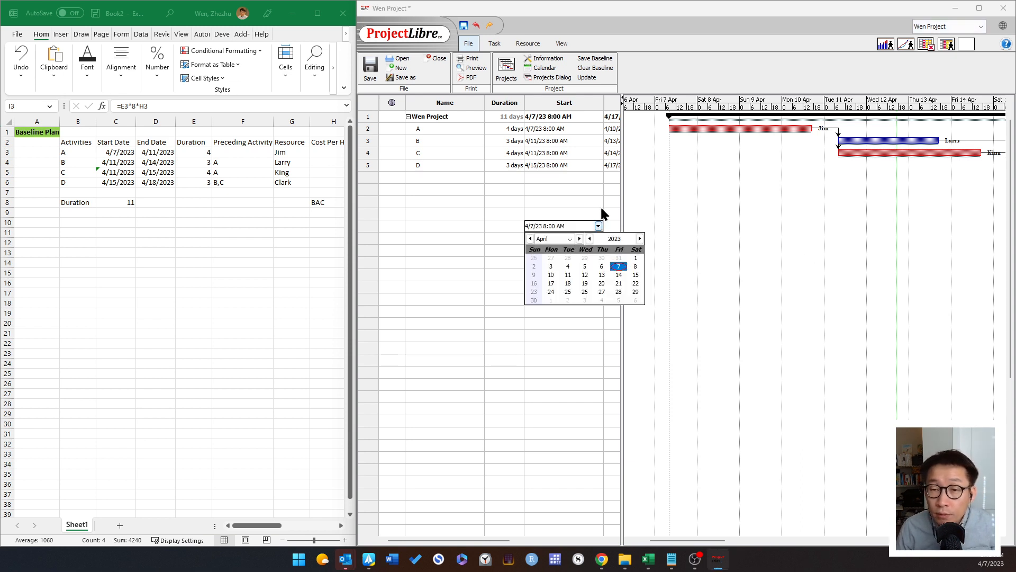
pyautogui.click(599, 203)
pyautogui.click(673, 78)
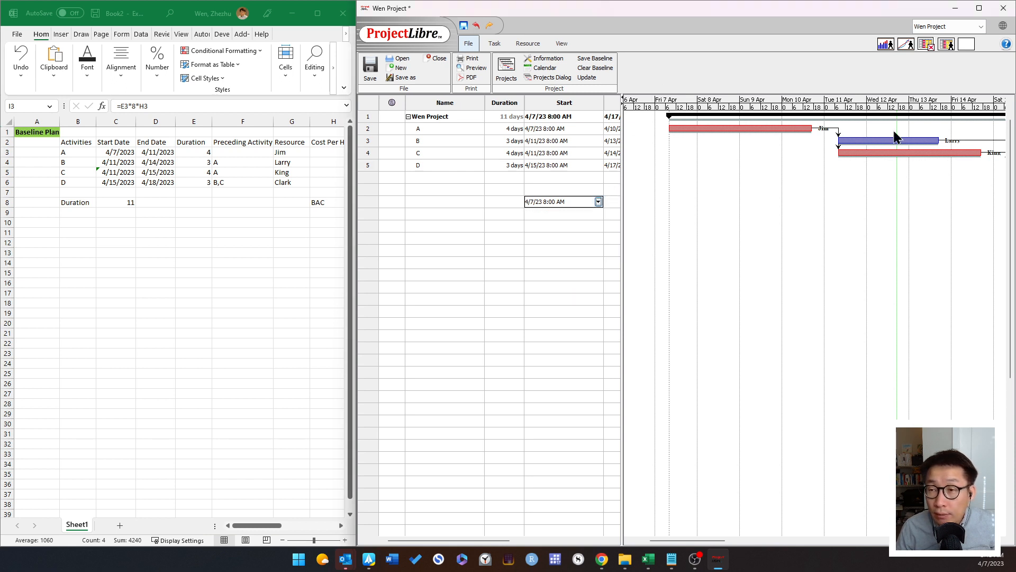
pyautogui.click(364, 205)
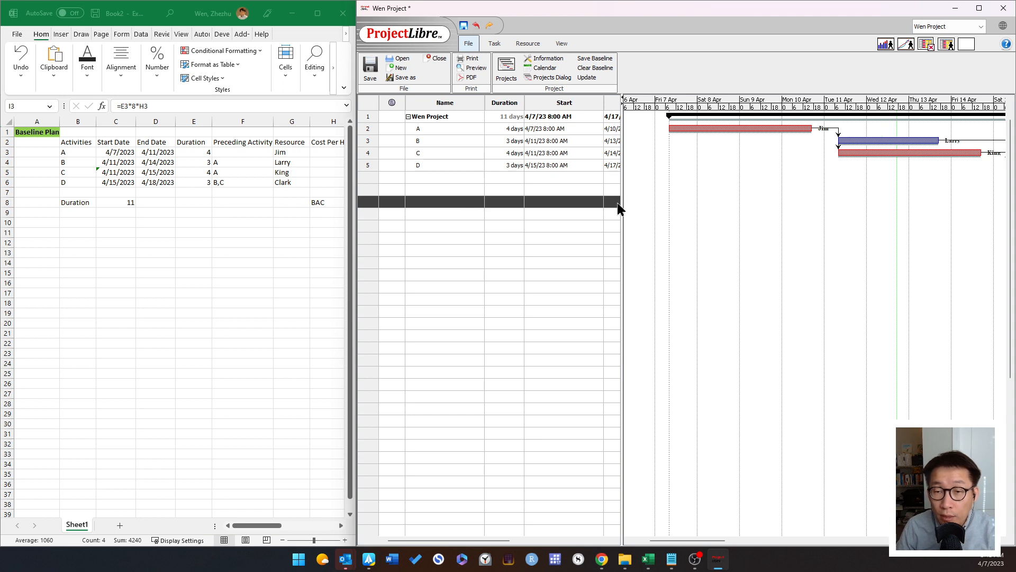
# Step: Widen the task table and examine the assigned resource and work in task A's task information
pyautogui.moveTo(620, 208); pyautogui.dragTo(609, 228)
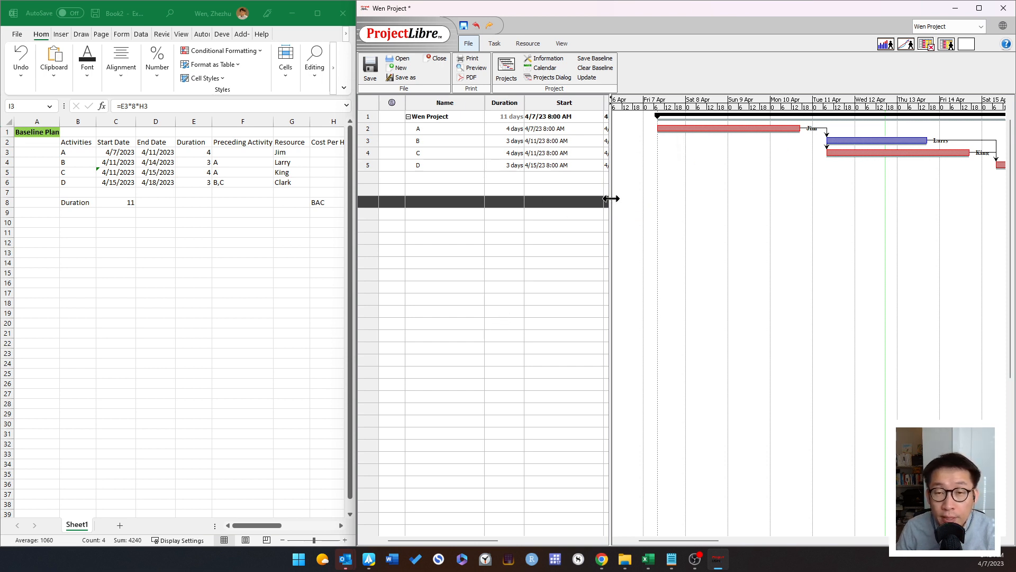
pyautogui.moveTo(610, 199); pyautogui.dragTo(811, 211)
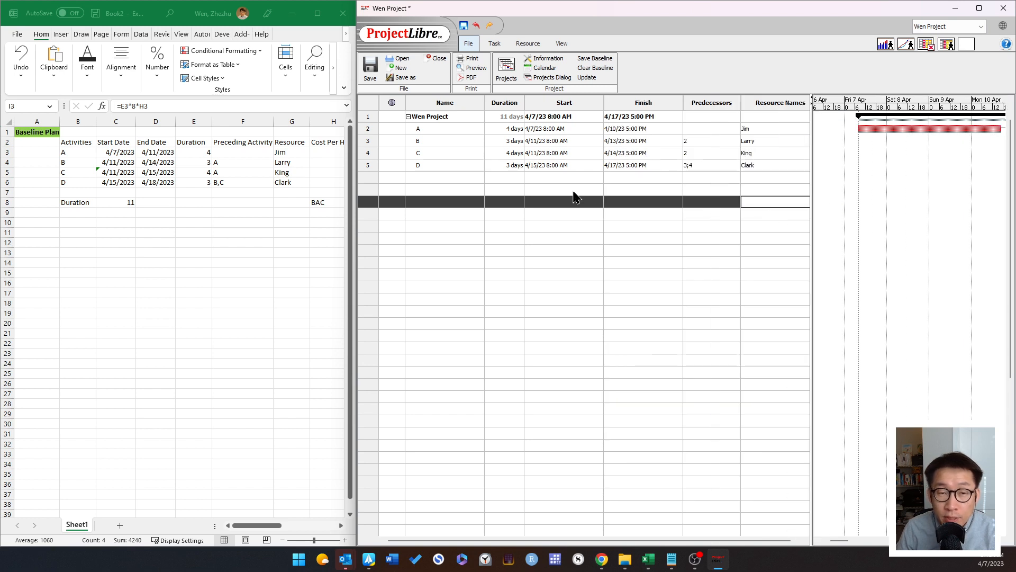
pyautogui.doubleClick(370, 125)
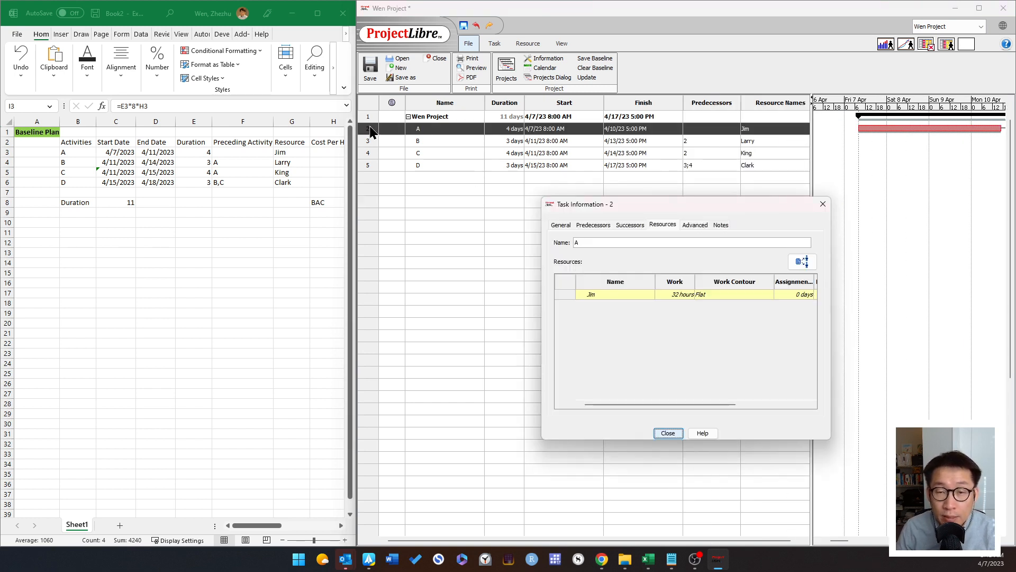
pyautogui.click(823, 205)
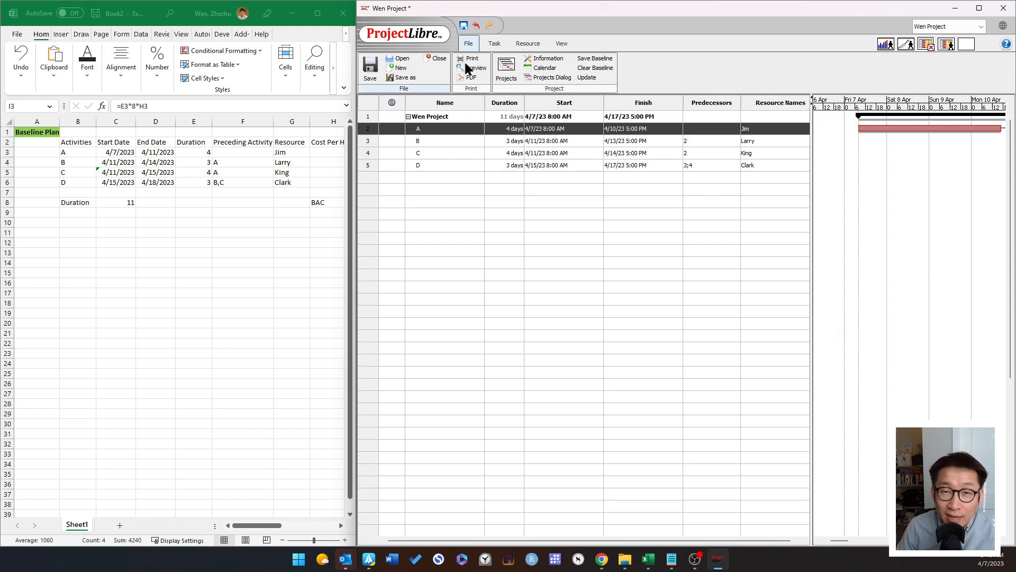
# Step: Open the update form for task A and set its actual start to 4/7/23
pyautogui.click(494, 45)
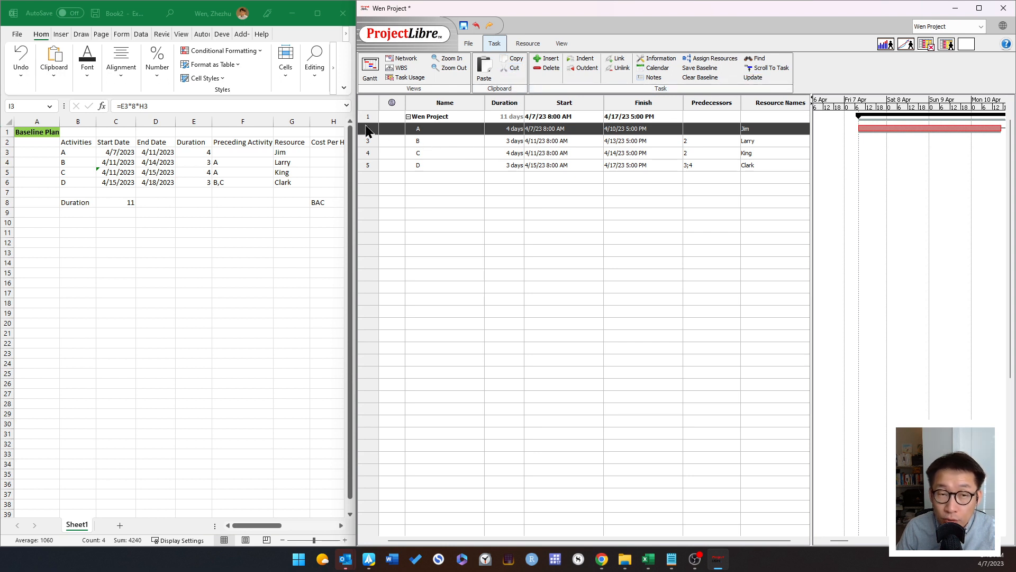
pyautogui.click(752, 77)
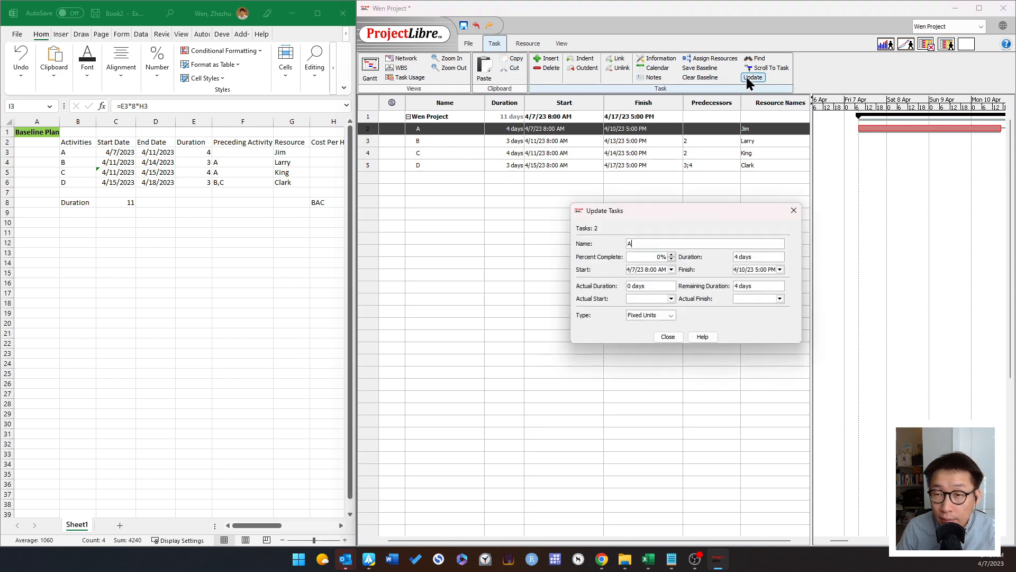
pyautogui.moveTo(704, 219); pyautogui.dragTo(651, 197)
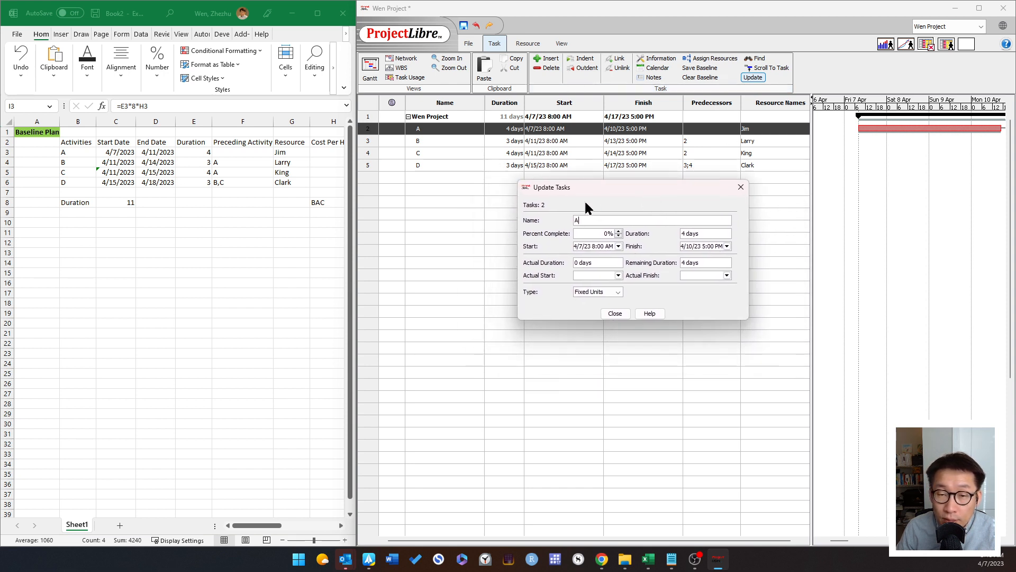
pyautogui.click(272, 525)
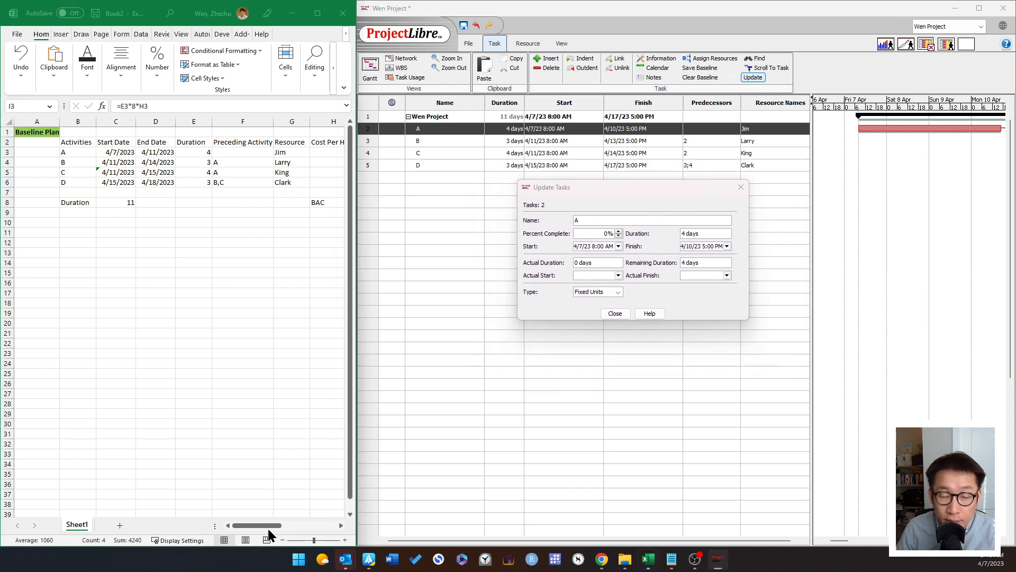
pyautogui.moveTo(272, 525); pyautogui.dragTo(292, 527)
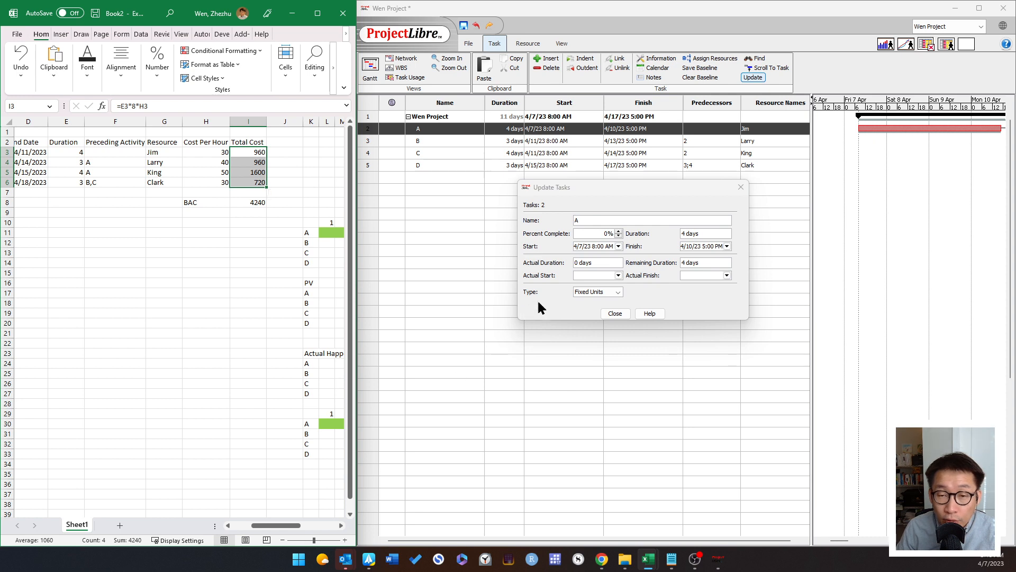
pyautogui.click(601, 276)
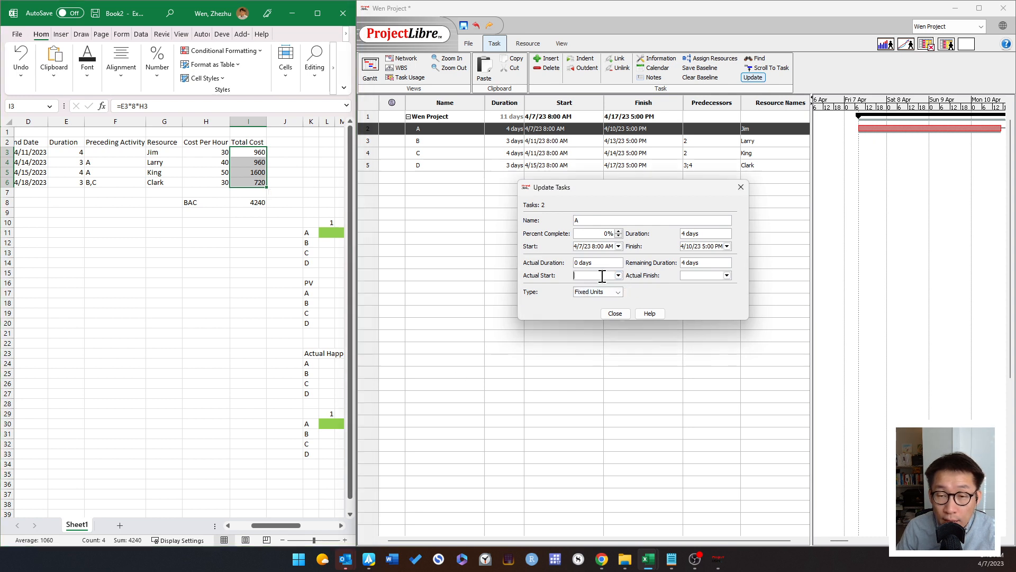
pyautogui.click(618, 275)
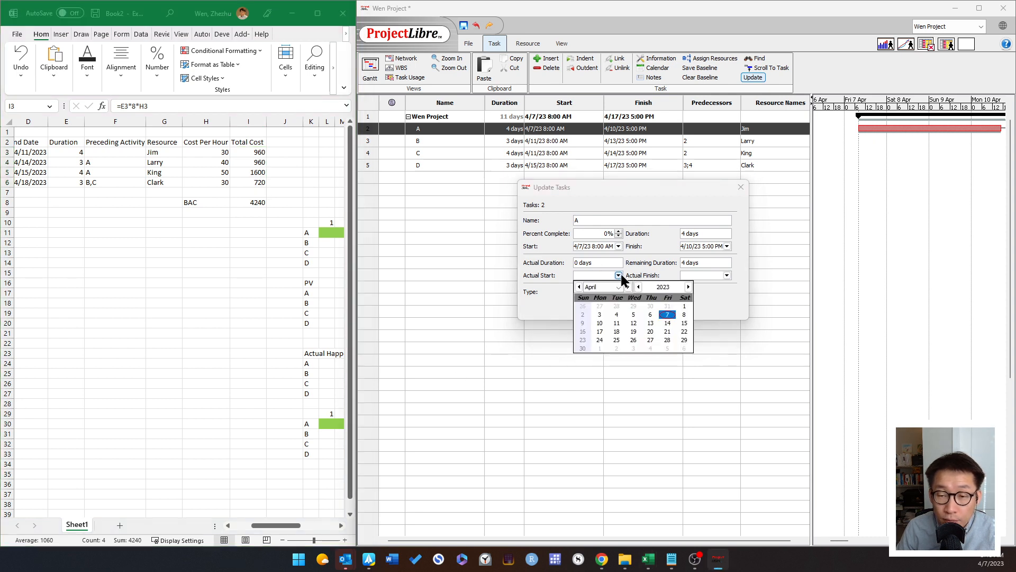
pyautogui.click(668, 319)
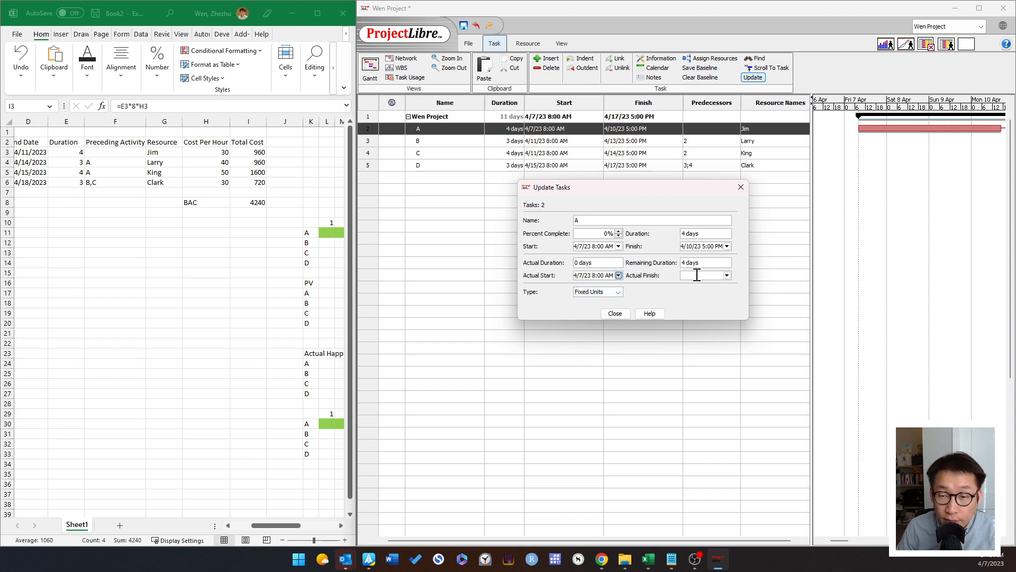
# Step: Set task A's actual finish to 4/11/23 and close the update form
pyautogui.click(727, 275)
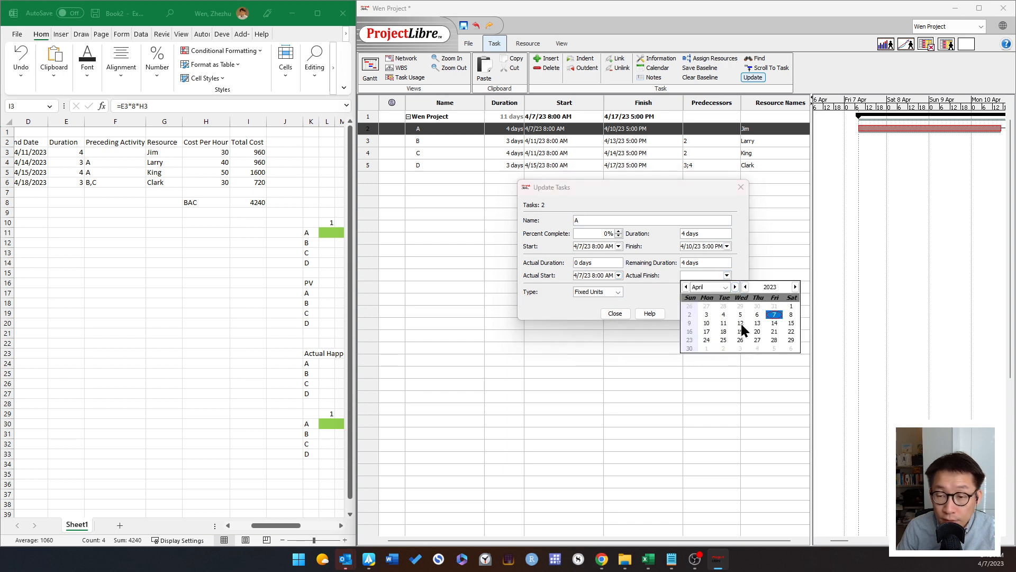
pyautogui.click(651, 307)
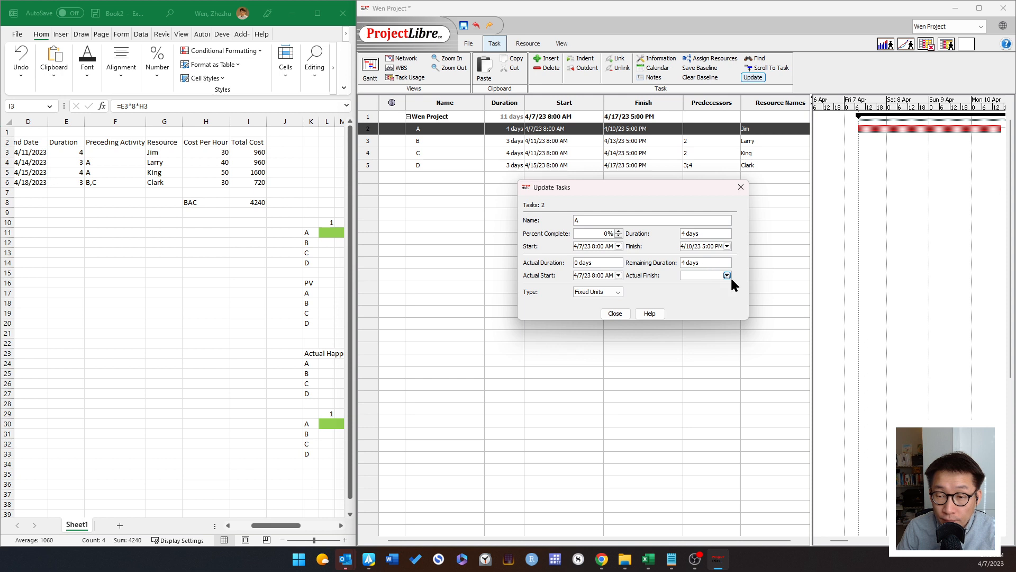
pyautogui.click(728, 275)
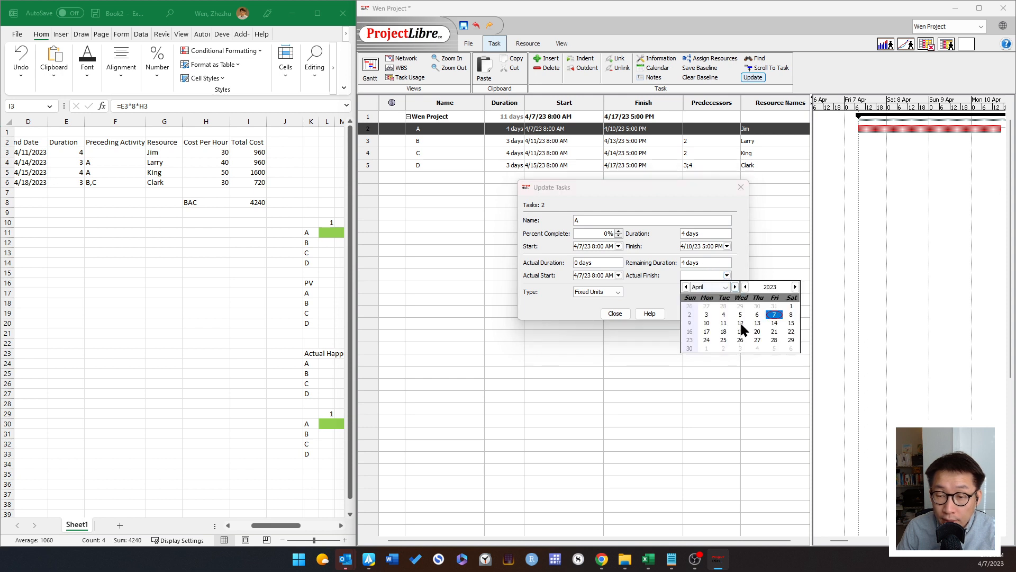
pyautogui.click(724, 324)
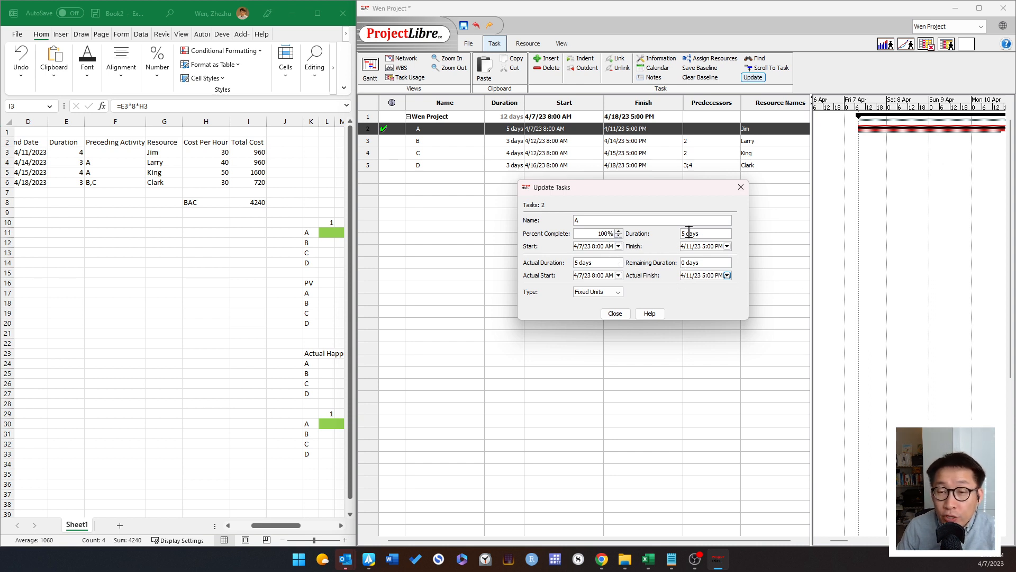
pyautogui.click(614, 315)
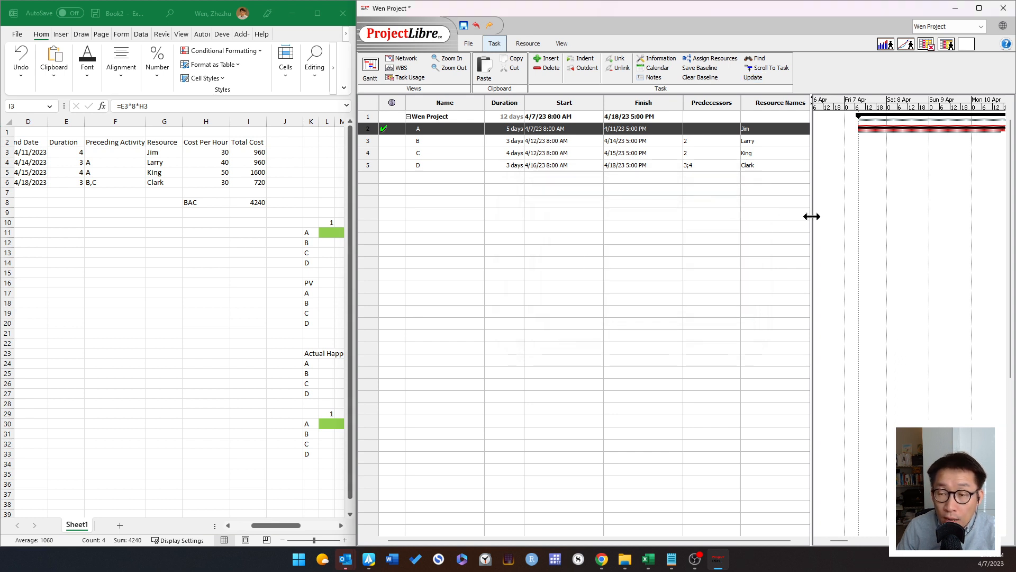
# Step: Compare the updated task bars with their baseline bars in the Gantt chart
pyautogui.moveTo(810, 216); pyautogui.dragTo(644, 229)
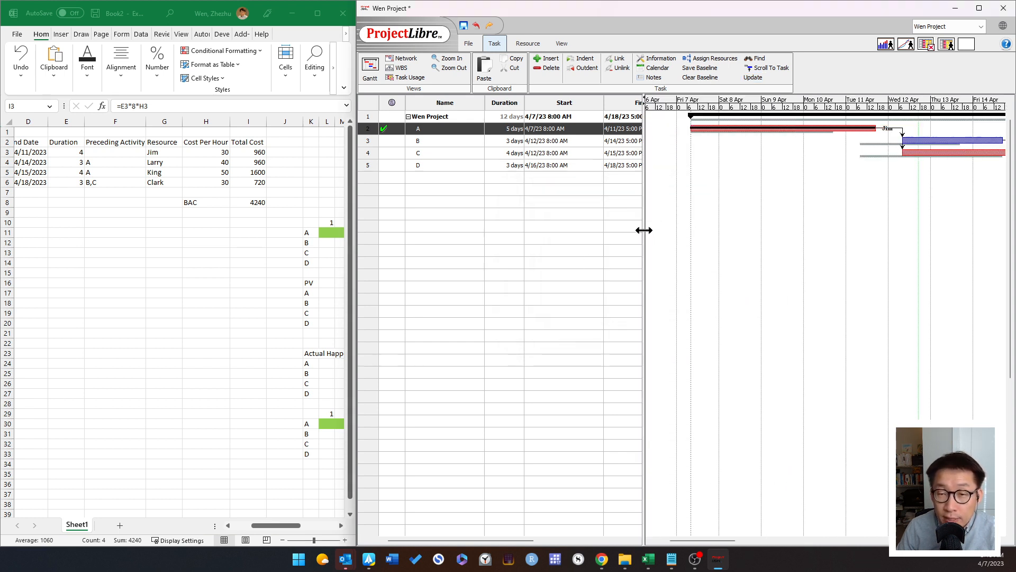
pyautogui.moveTo(717, 545); pyautogui.dragTo(723, 545)
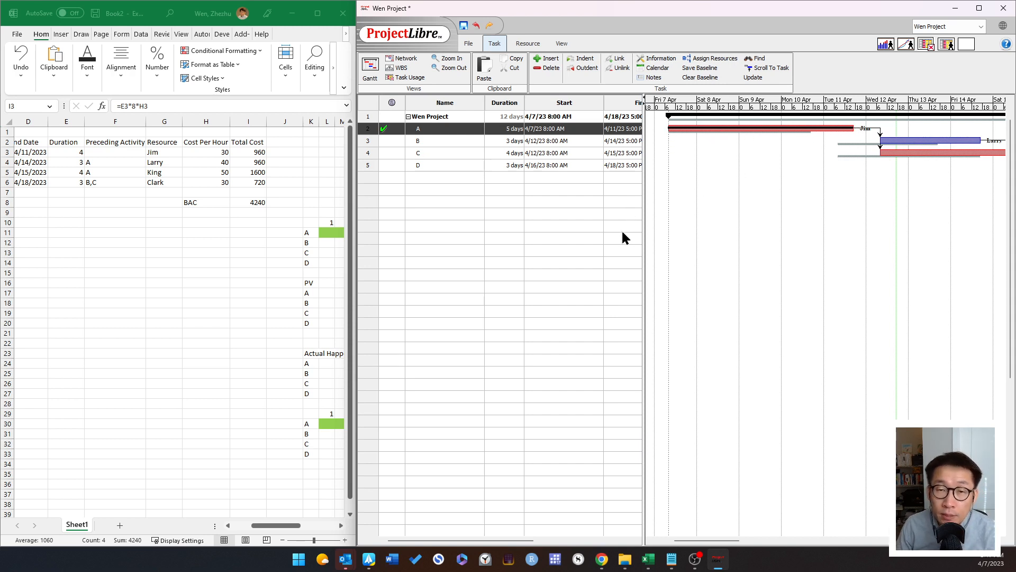
pyautogui.moveTo(641, 233); pyautogui.dragTo(724, 246)
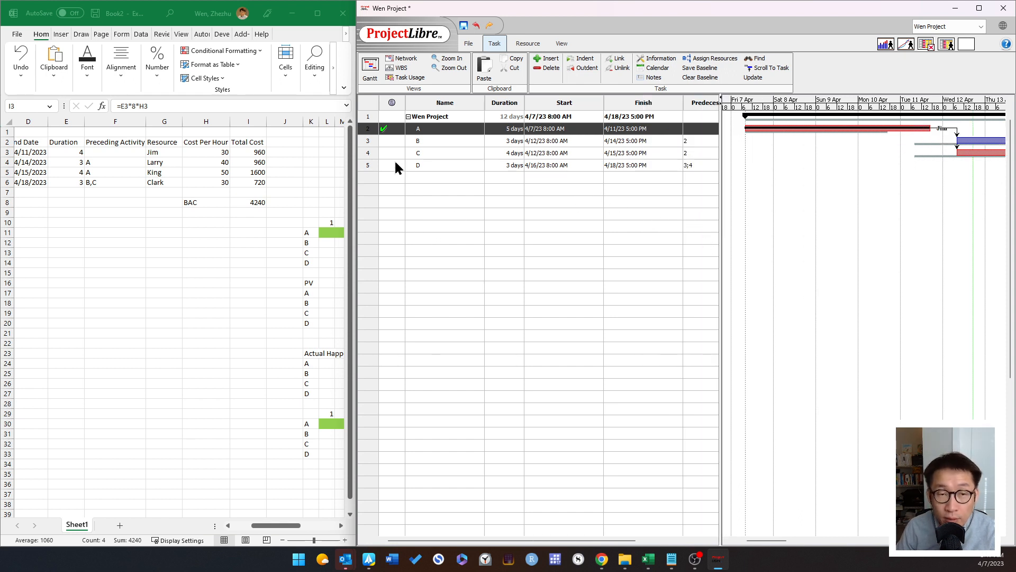
# Step: Switch the task table to the Earned Value columns and widen the table area
pyautogui.click(369, 108)
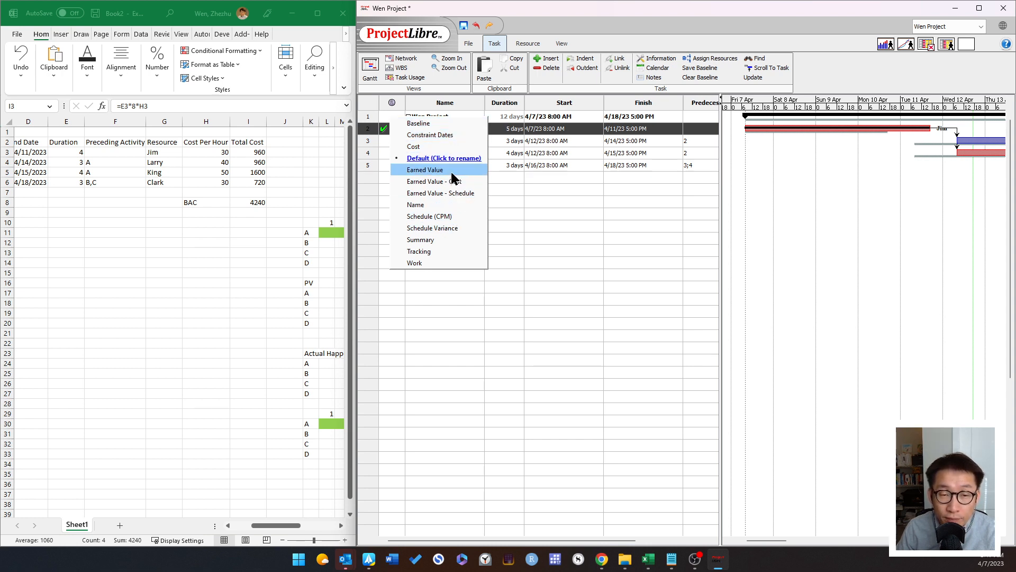
pyautogui.click(425, 170)
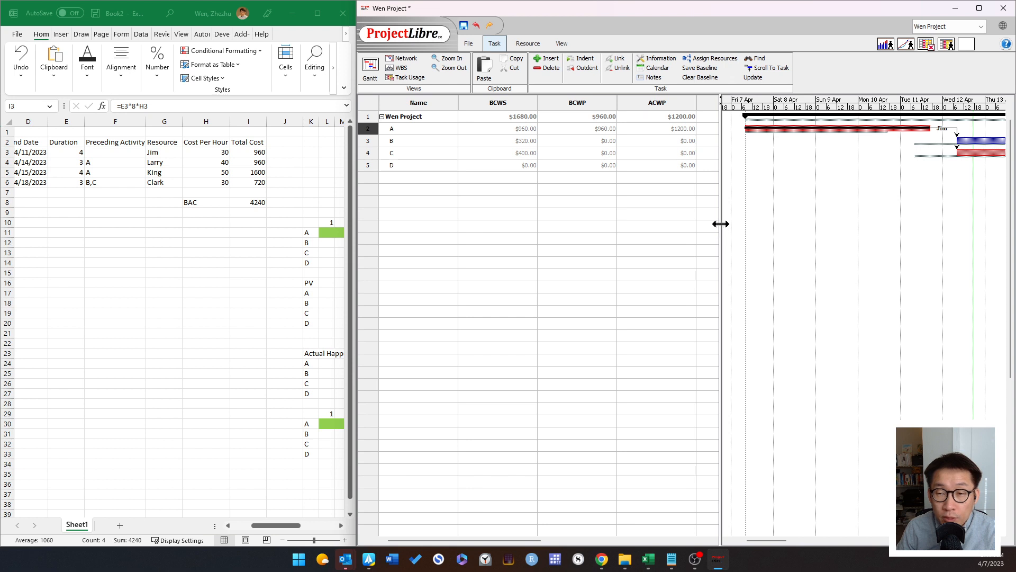
pyautogui.moveTo(720, 223); pyautogui.dragTo(811, 233)
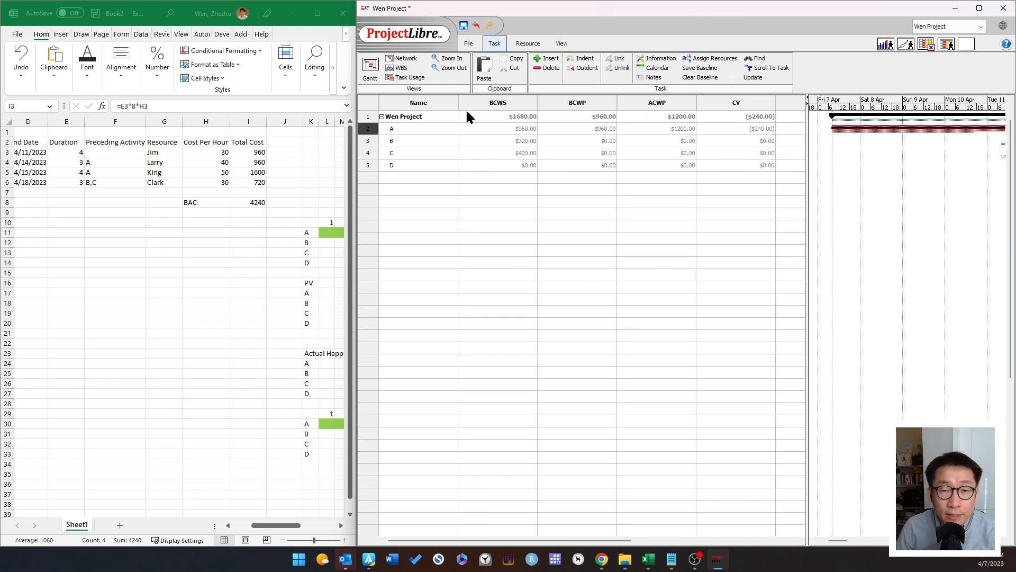
# Step: Narrow the Name, BCWS, BCWP, ACWP, CV, SV and EAC columns so more earned value figures fit in the table
pyautogui.moveTo(458, 106); pyautogui.dragTo(428, 108)
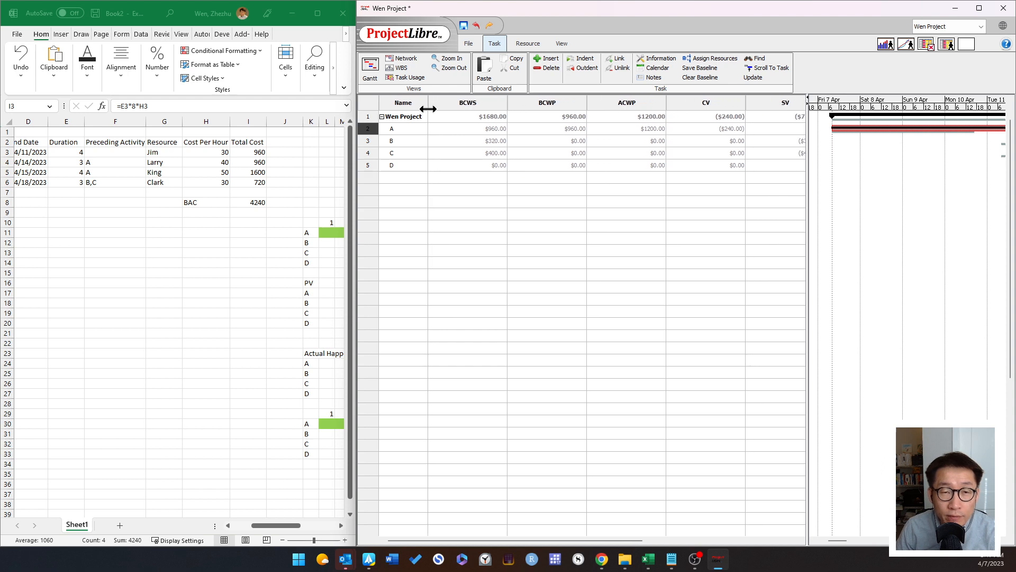
pyautogui.moveTo(508, 103); pyautogui.dragTo(481, 103)
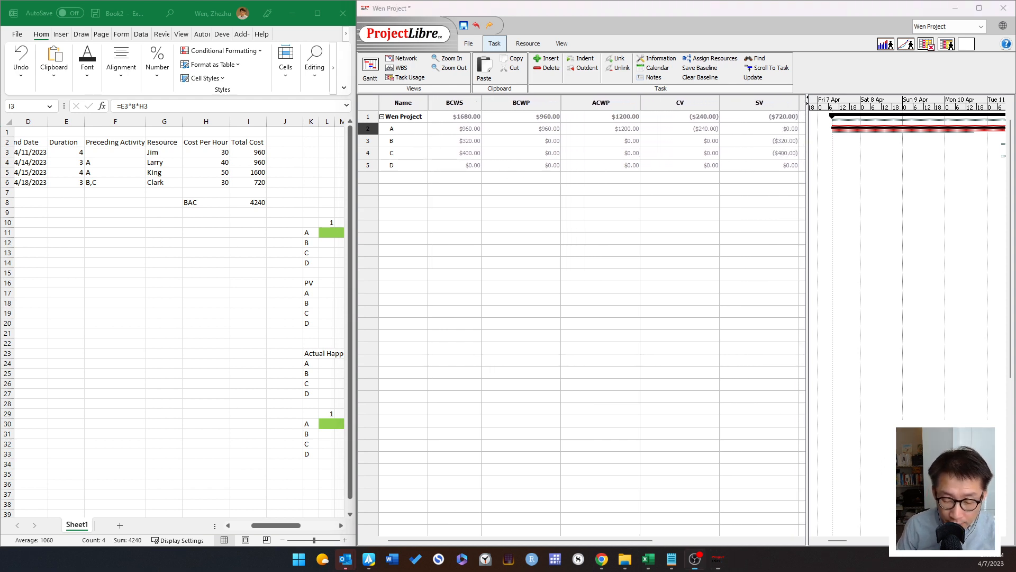
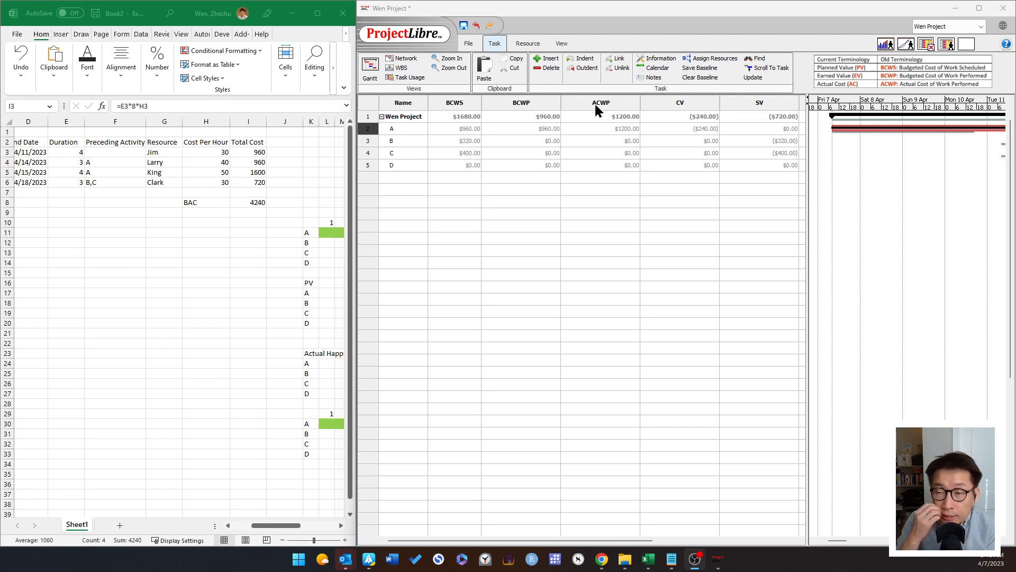
pyautogui.moveTo(561, 103); pyautogui.dragTo(522, 104)
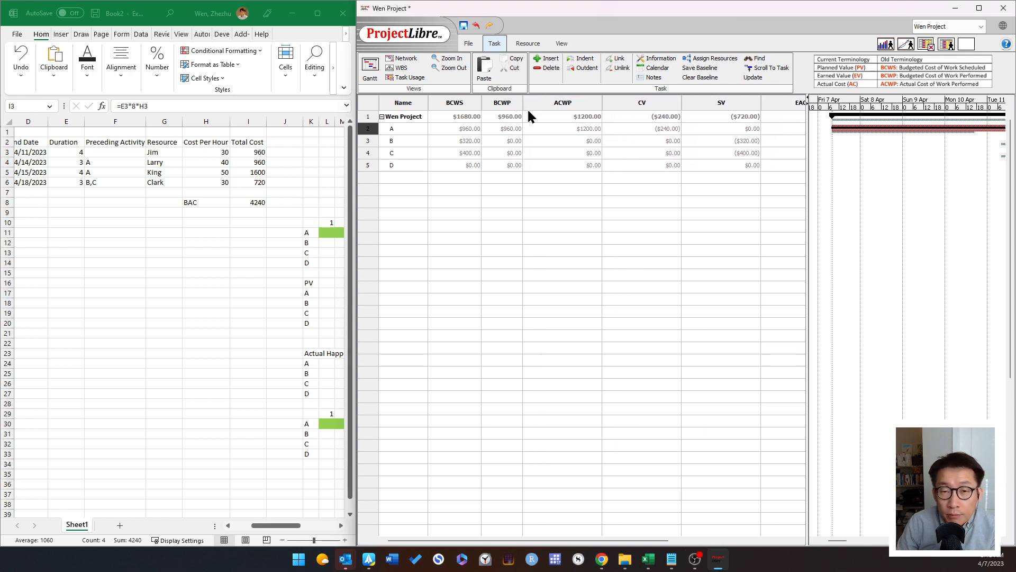
pyautogui.moveTo(602, 98); pyautogui.dragTo(562, 103)
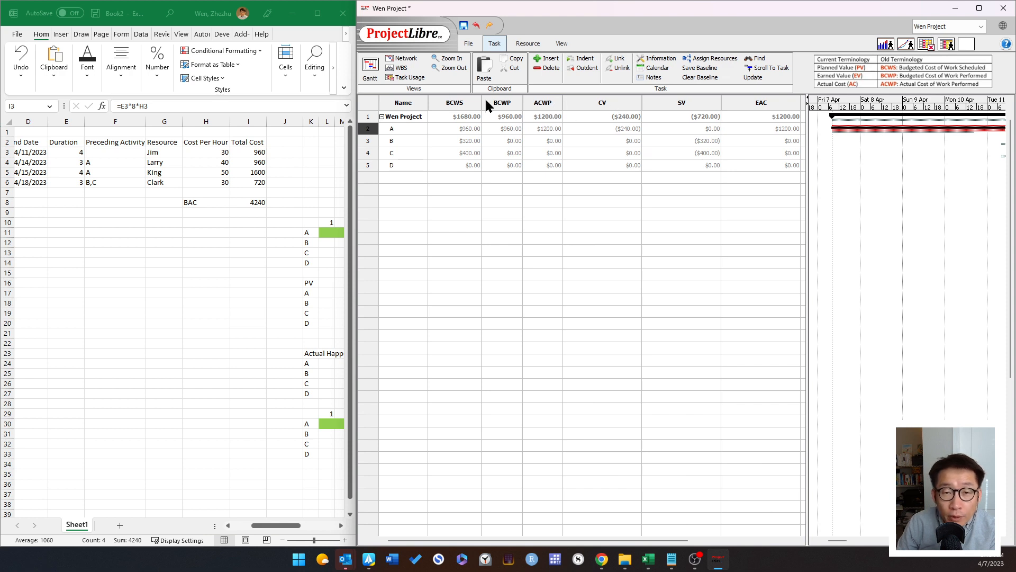
pyautogui.moveTo(480, 103); pyautogui.dragTo(540, 102)
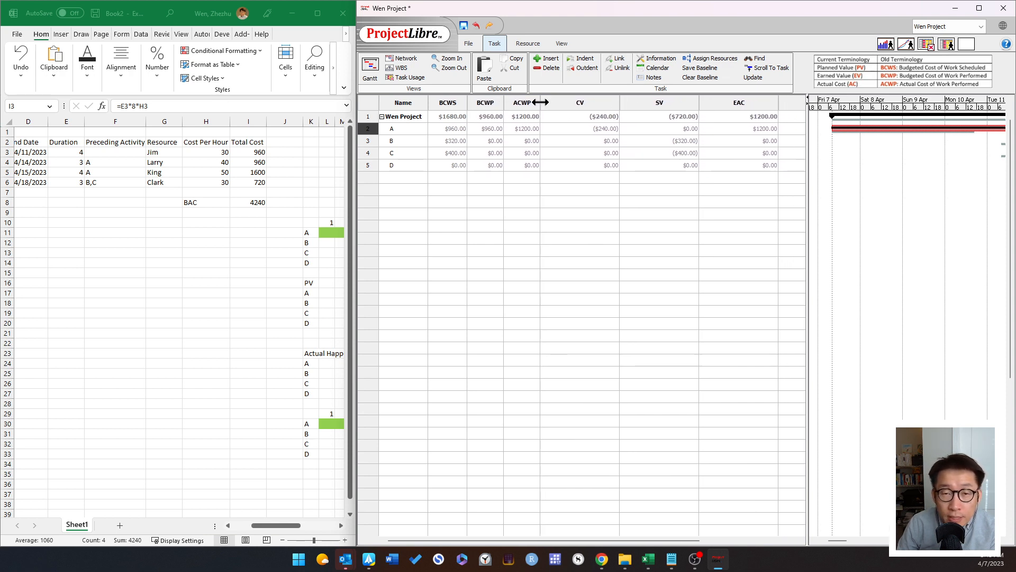
pyautogui.moveTo(620, 101); pyautogui.dragTo(582, 103)
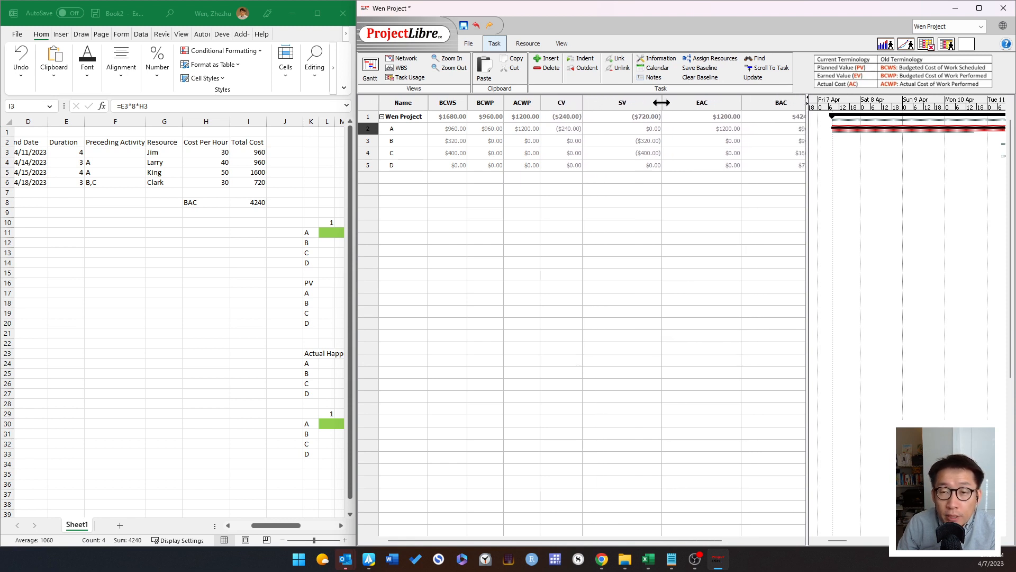
pyautogui.moveTo(662, 103); pyautogui.dragTo(631, 103)
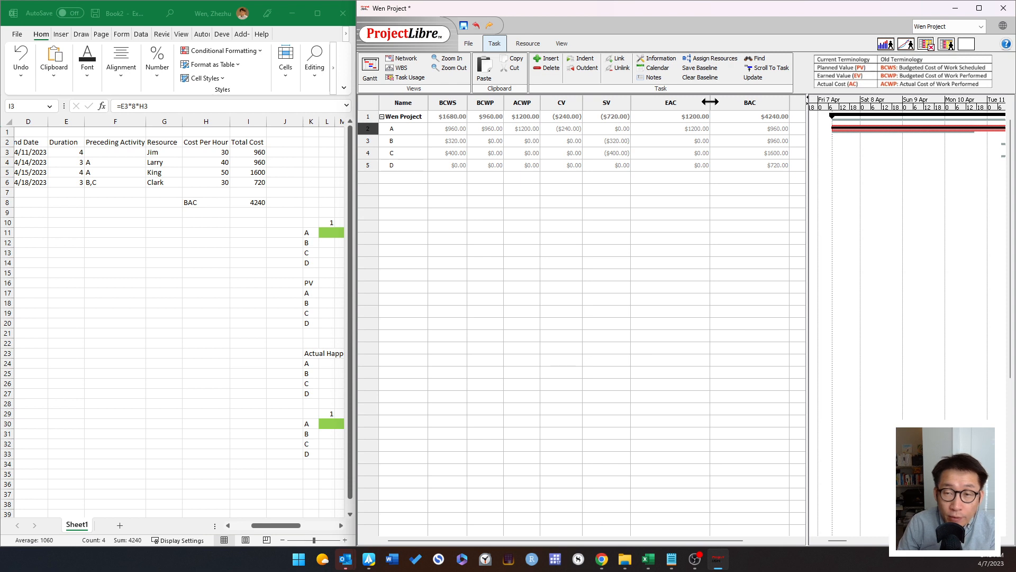
pyautogui.moveTo(710, 102); pyautogui.dragTo(619, 103)
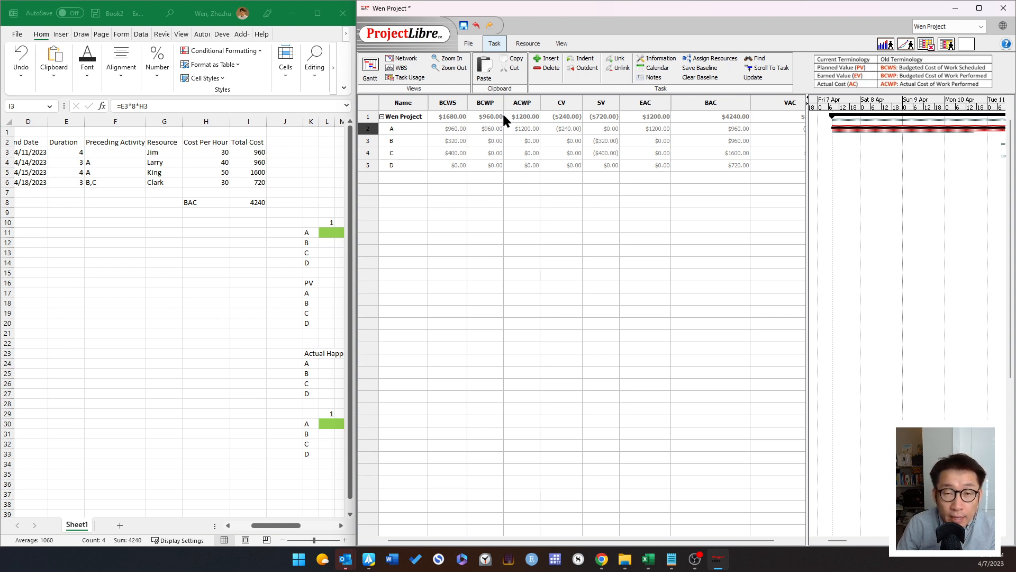
# Step: Check task A's AC value in the Excel sheet, and narrow the SV and EAC columns further in ProjectLibre
pyautogui.moveTo(298, 529); pyautogui.dragTo(337, 529)
pyautogui.click(332, 425)
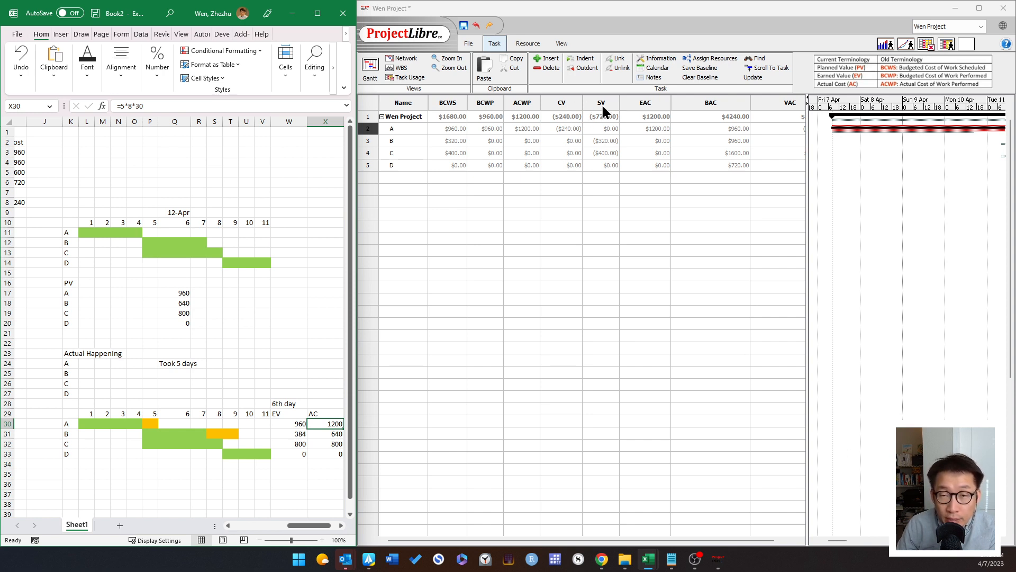
pyautogui.moveTo(619, 102); pyautogui.dragTo(616, 102)
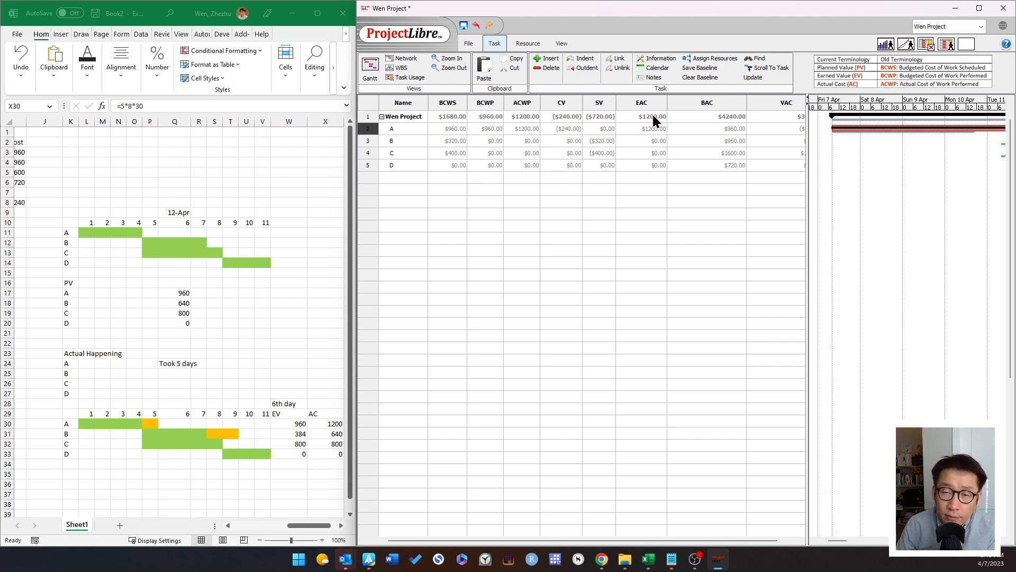
pyautogui.moveTo(667, 103); pyautogui.dragTo(651, 105)
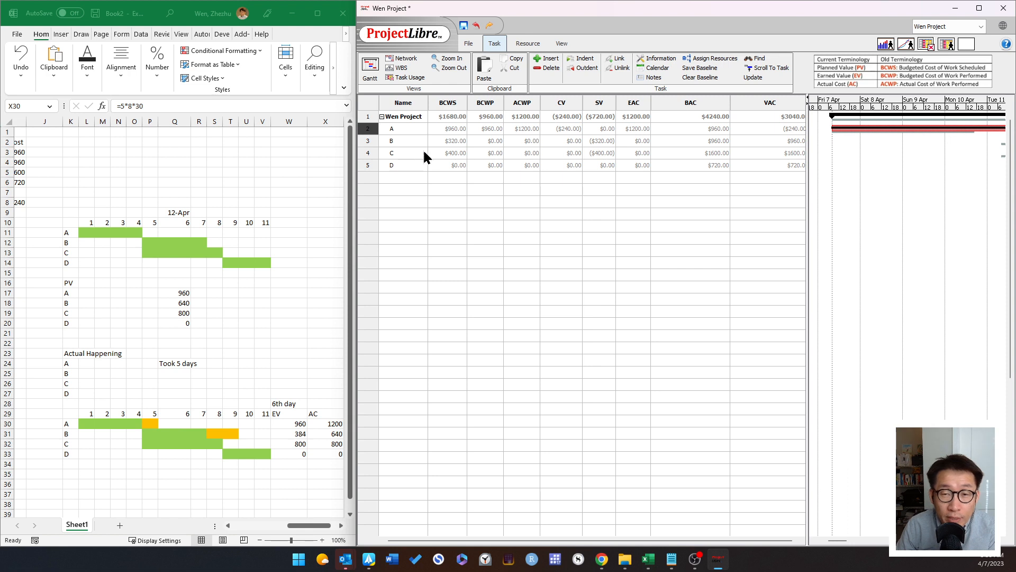
# Step: Examine the project totals and task A's SV and EAC, select the EAC column, and narrow the BAC column
pyautogui.click(373, 118)
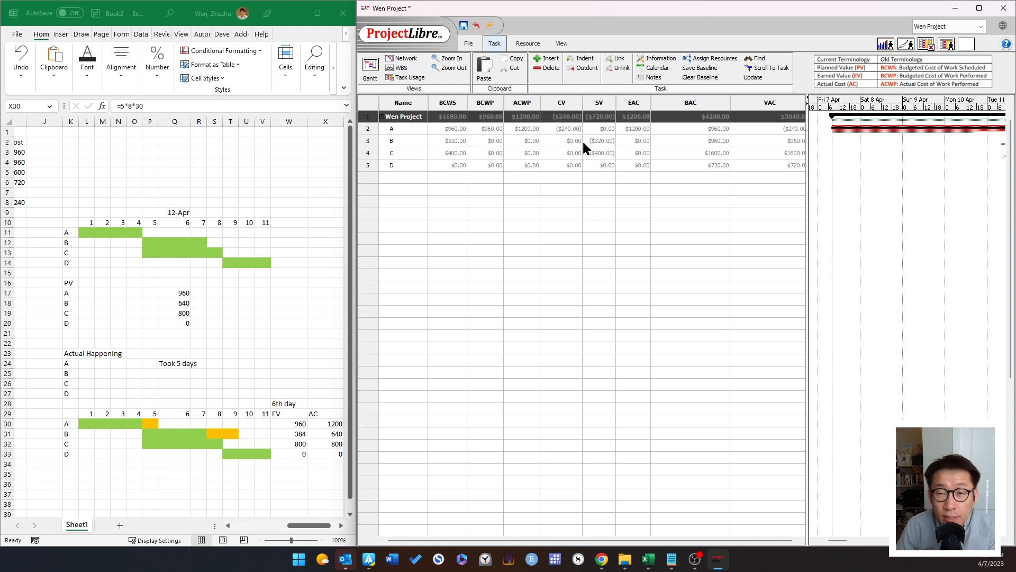
pyautogui.click(599, 130)
pyautogui.click(637, 131)
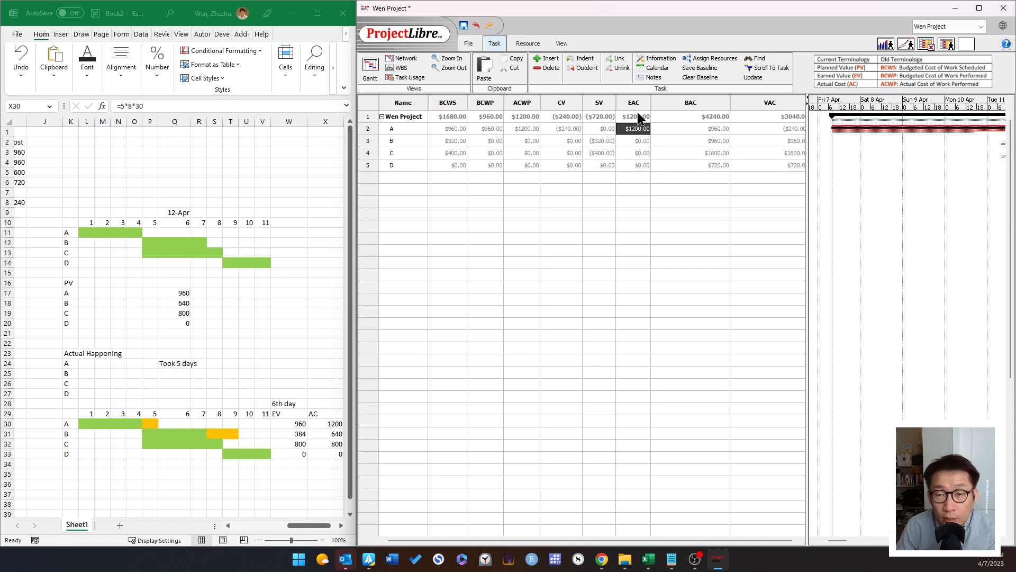
pyautogui.click(640, 103)
pyautogui.moveTo(730, 103); pyautogui.dragTo(694, 103)
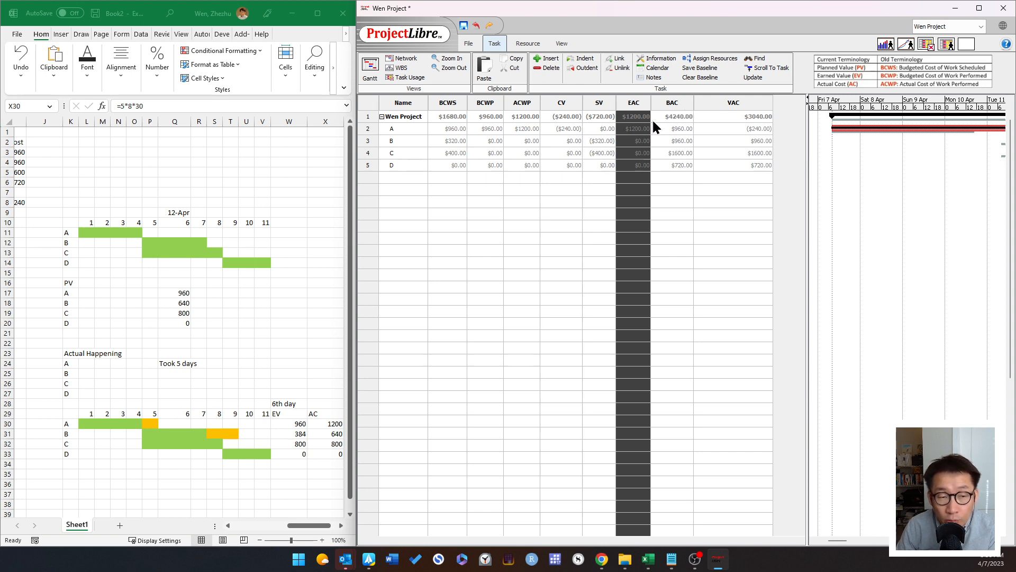
# Step: Check the BAC total in the Excel sheet against the project's BAC in ProjectLibre
pyautogui.click(307, 525)
pyautogui.moveTo(307, 525); pyautogui.dragTo(282, 526)
pyautogui.click(195, 205)
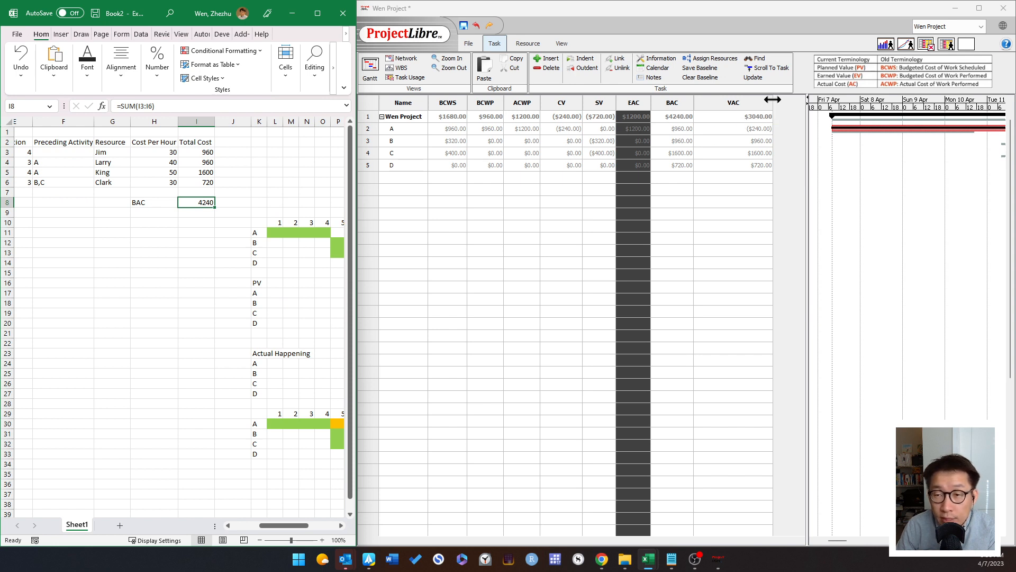
# Step: Narrow the VAC column and switch the task table back to the Default columns
pyautogui.moveTo(773, 102); pyautogui.dragTo(735, 100)
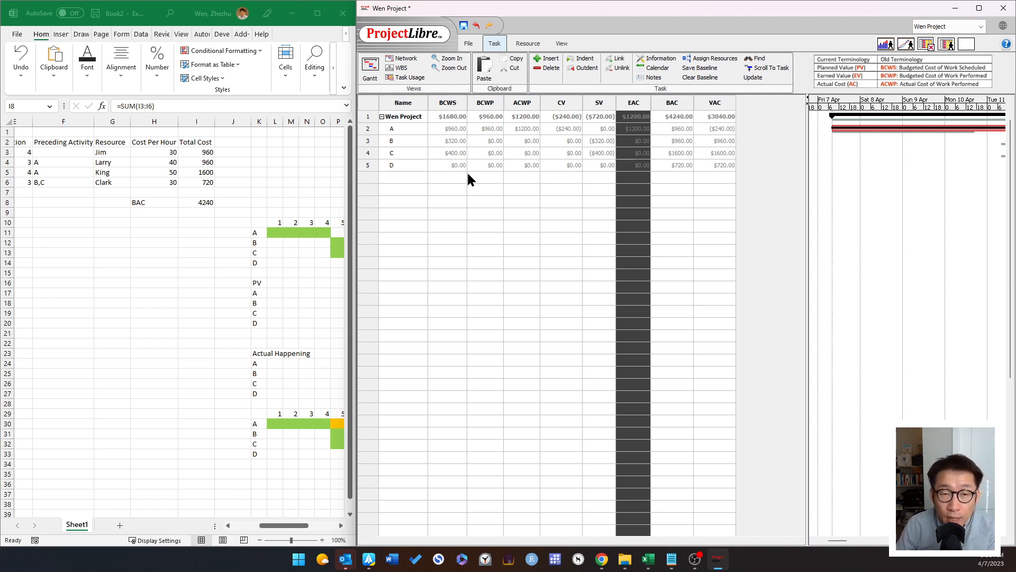
pyautogui.click(372, 102)
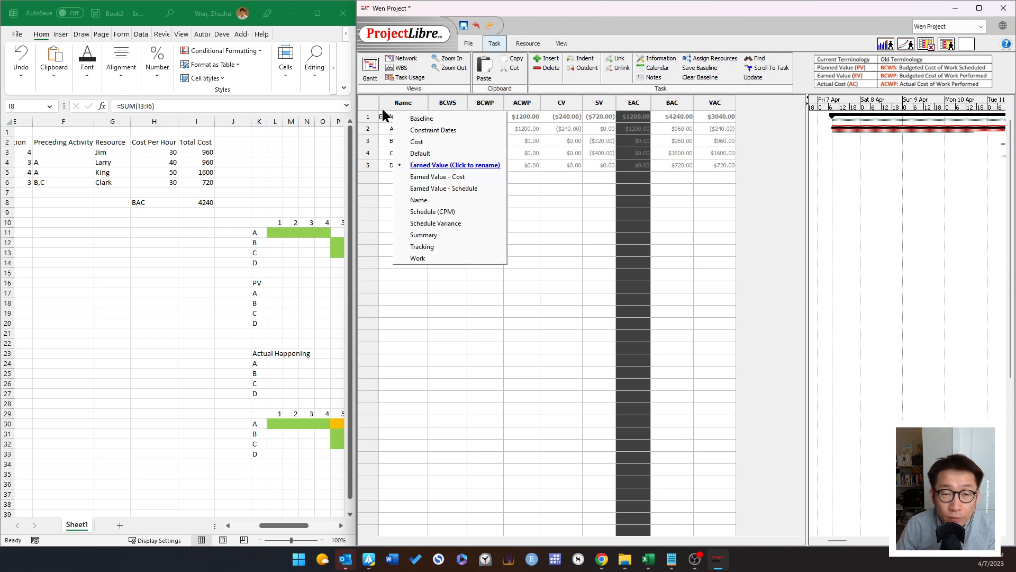
pyautogui.click(423, 158)
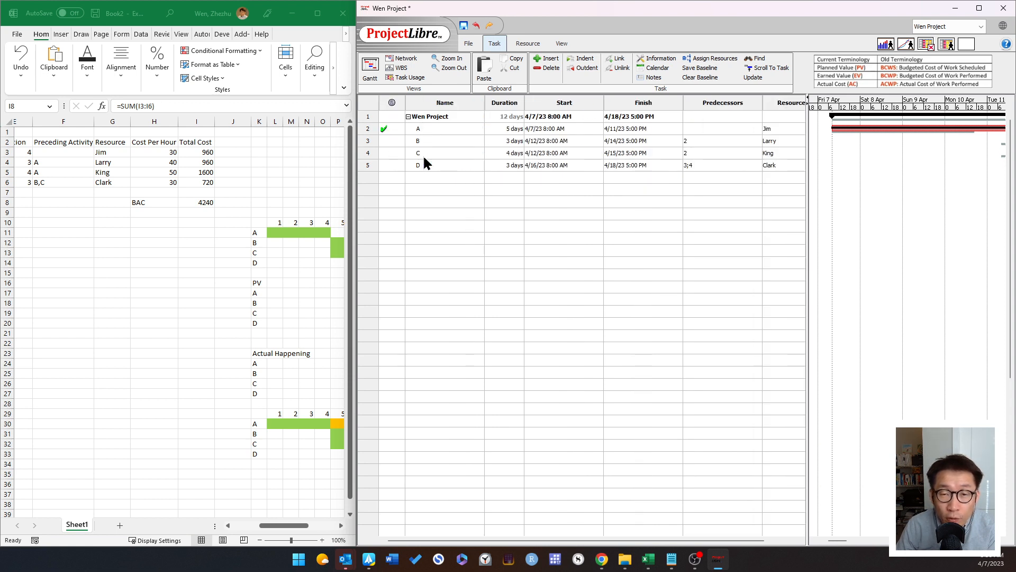
# Step: Update task B to a duration of 5 days and 20% complete
pyautogui.click(378, 142)
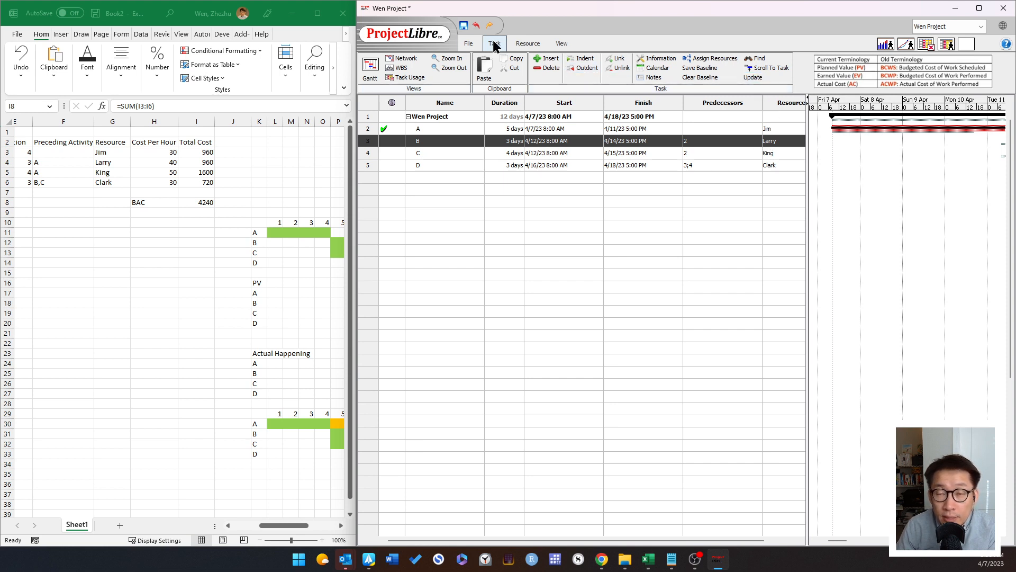
pyautogui.click(762, 78)
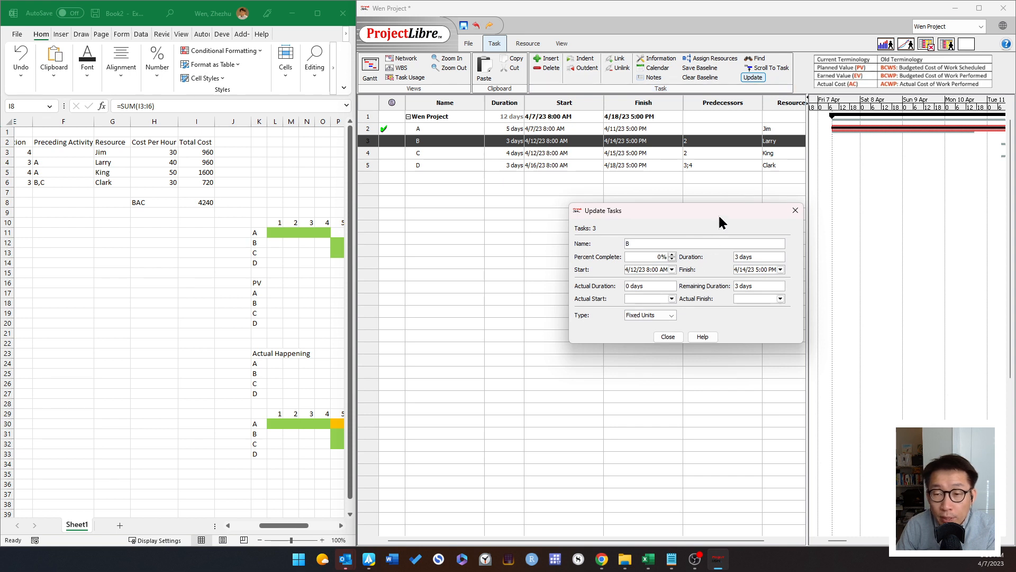
pyautogui.moveTo(722, 223); pyautogui.dragTo(638, 217)
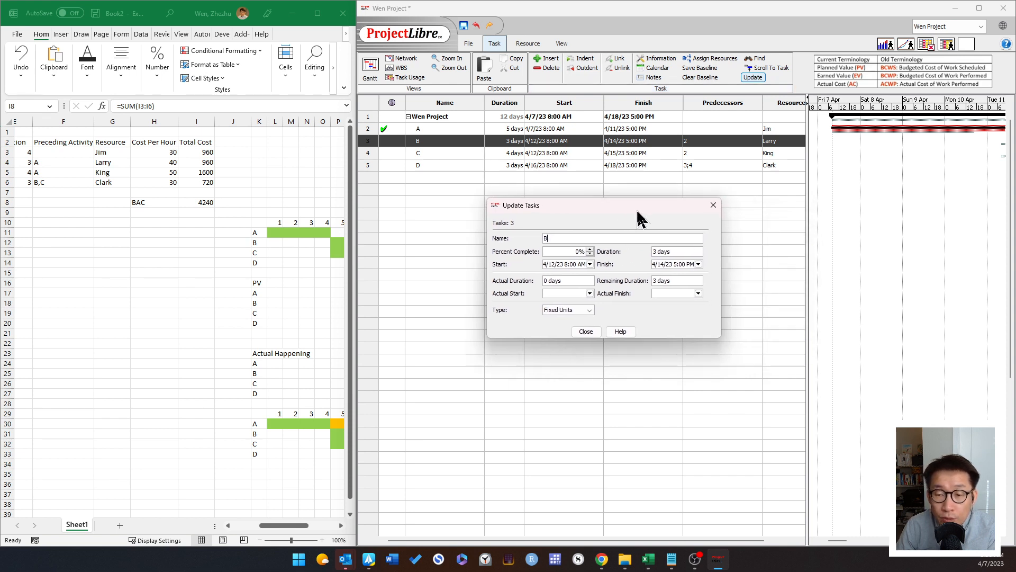
pyautogui.doubleClick(656, 251)
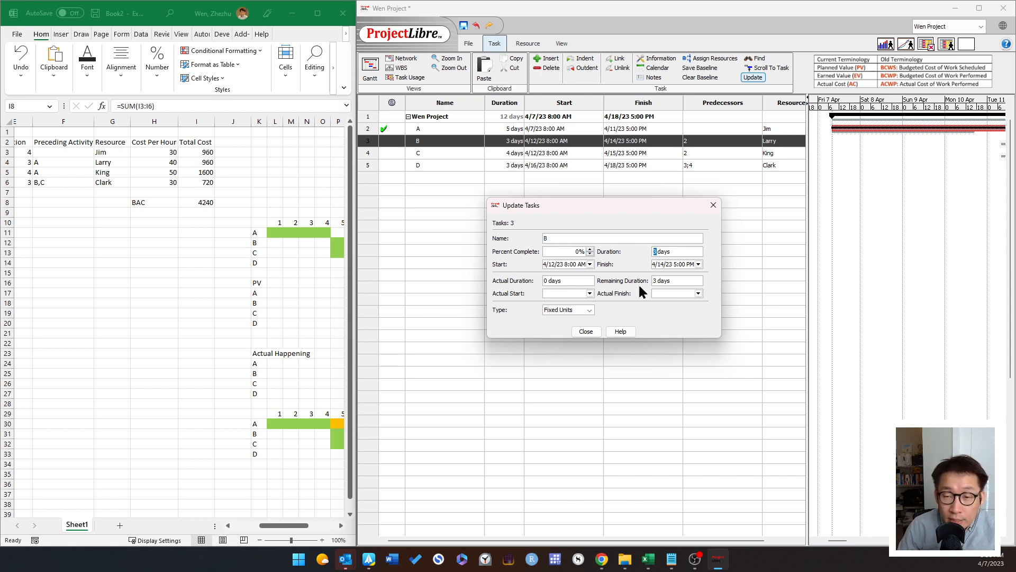
pyautogui.write('5')
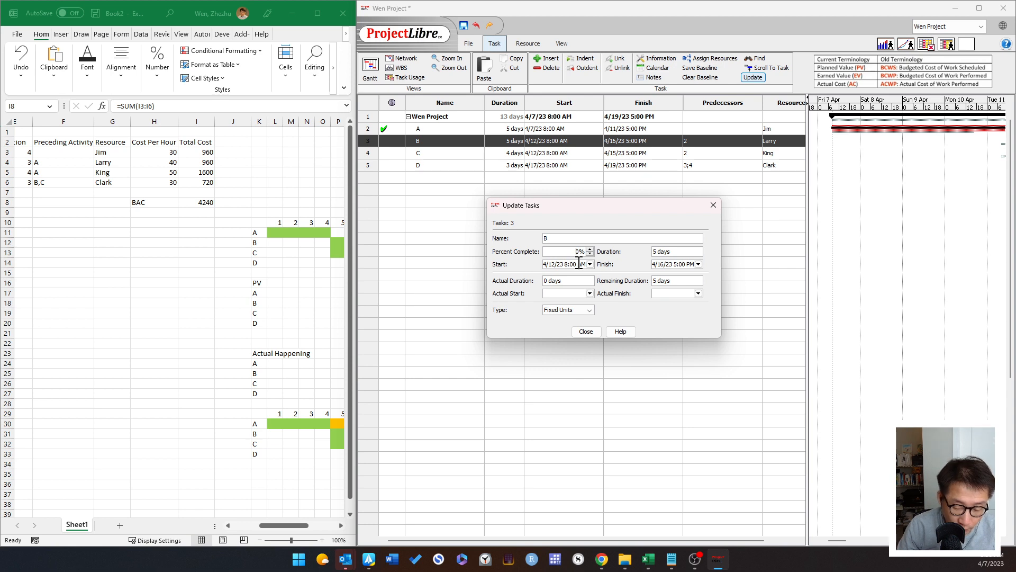
pyautogui.click(593, 241)
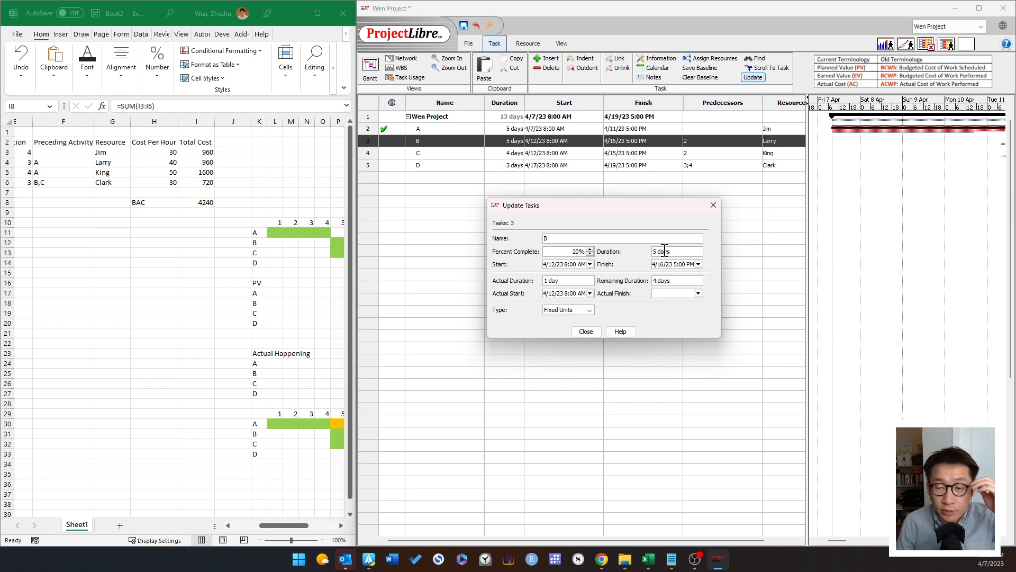
pyautogui.click(593, 334)
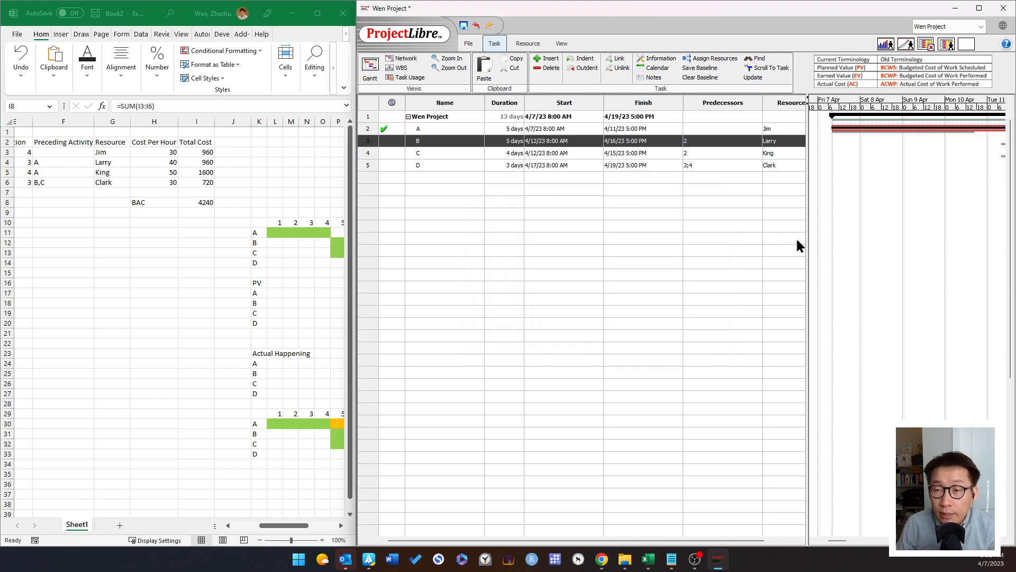
# Step: Show the Earned Value table in a wider area, select task B, and narrow the BCWS, BCWP and ACWP columns
pyautogui.moveTo(807, 238); pyautogui.dragTo(916, 243)
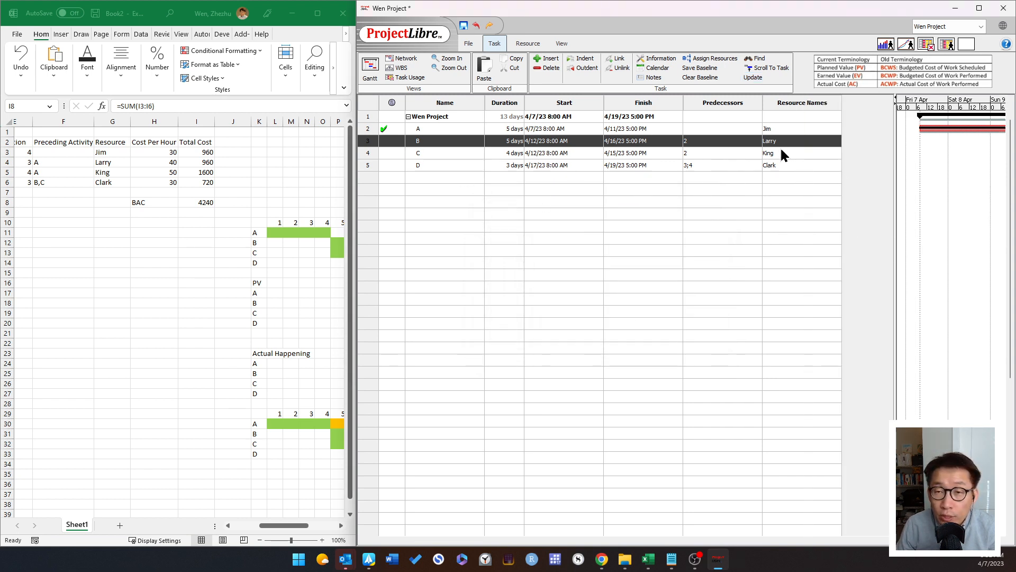
pyautogui.click(374, 105)
pyautogui.click(423, 174)
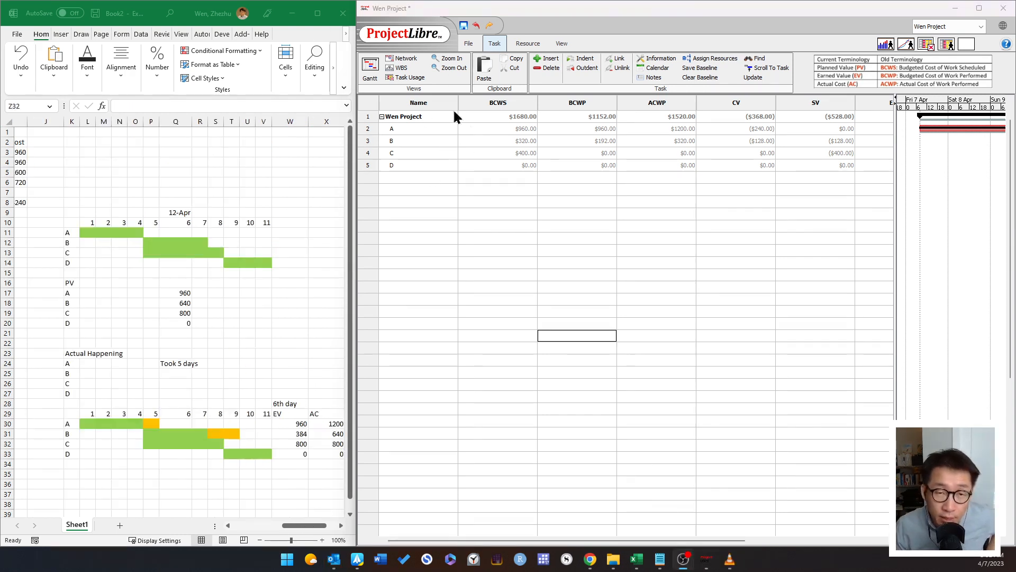
pyautogui.click(371, 141)
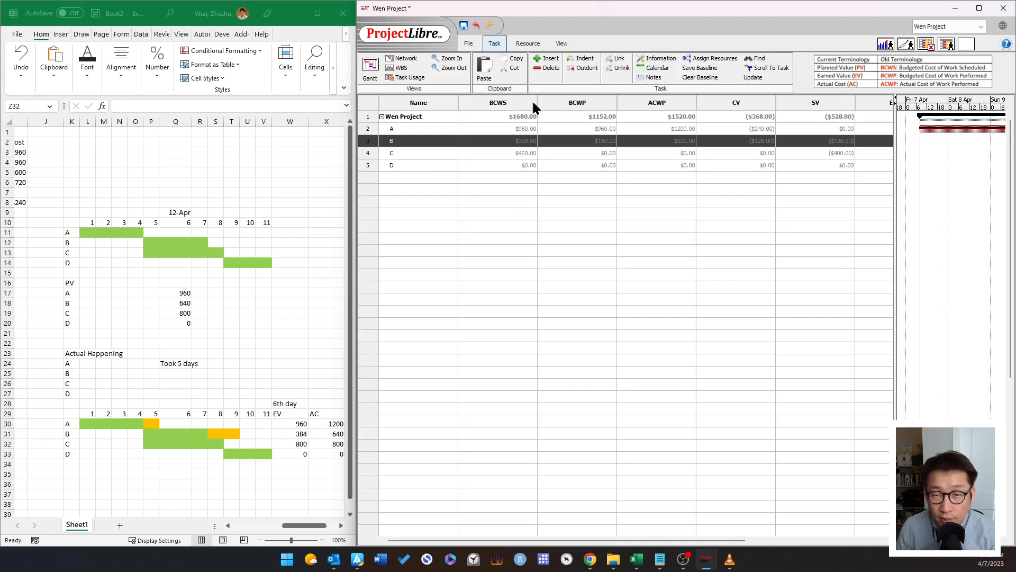
pyautogui.moveTo(536, 103); pyautogui.dragTo(500, 103)
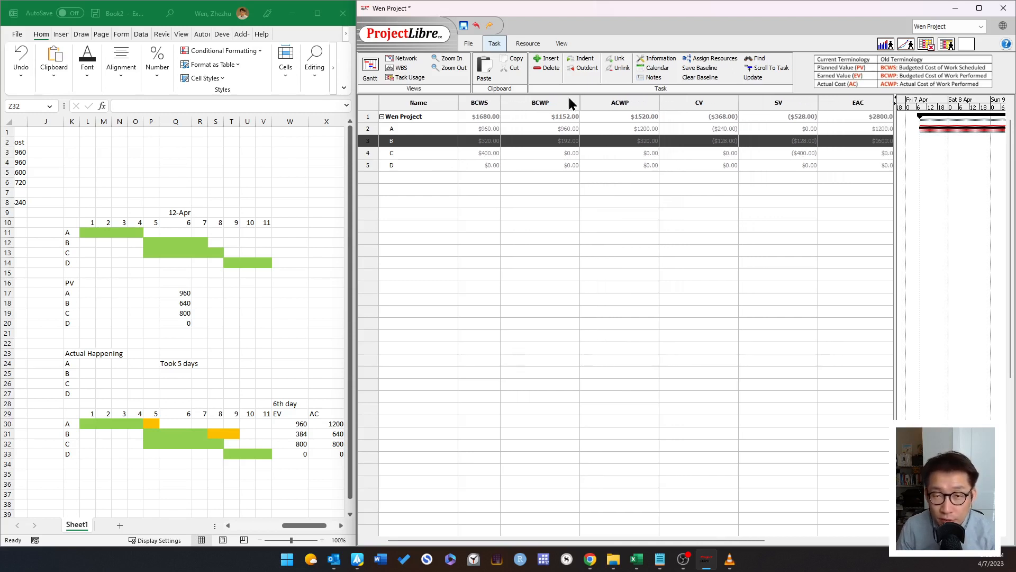
pyautogui.moveTo(580, 98); pyautogui.dragTo(544, 97)
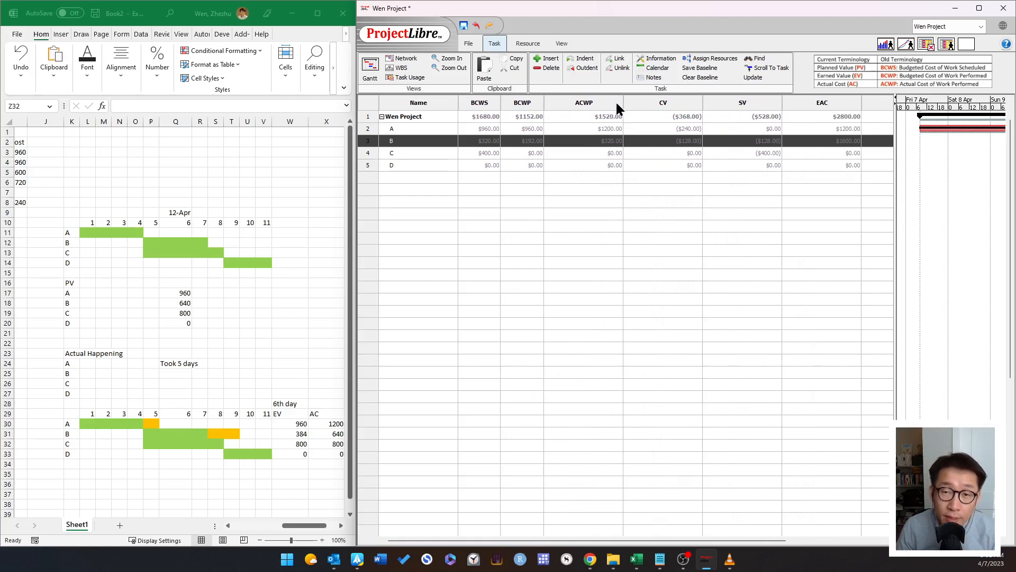
pyautogui.moveTo(622, 103); pyautogui.dragTo(588, 103)
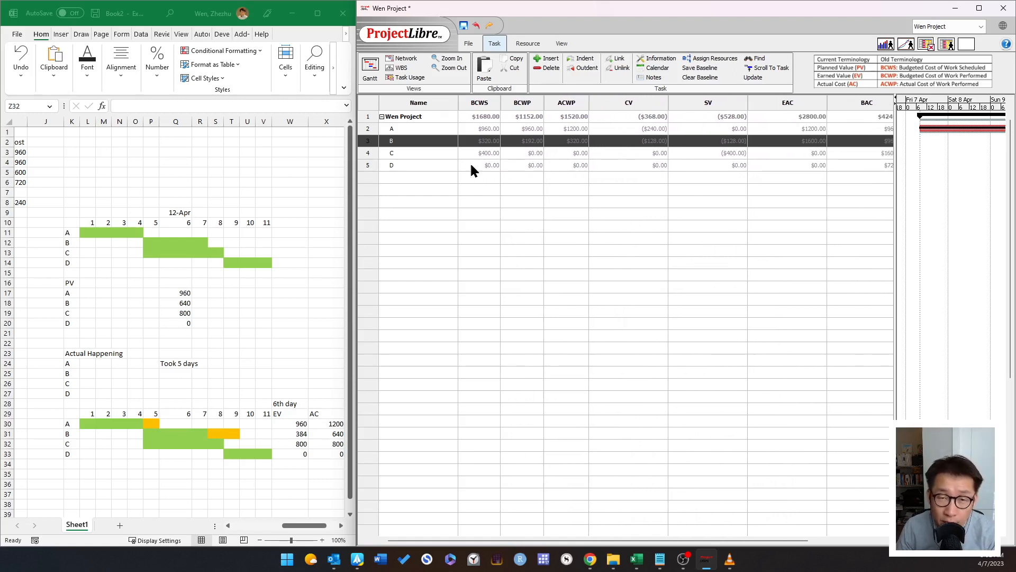
# Step: Check task B's PV, EV and AC values for the 6th day in the Excel sheet
pyautogui.click(325, 526)
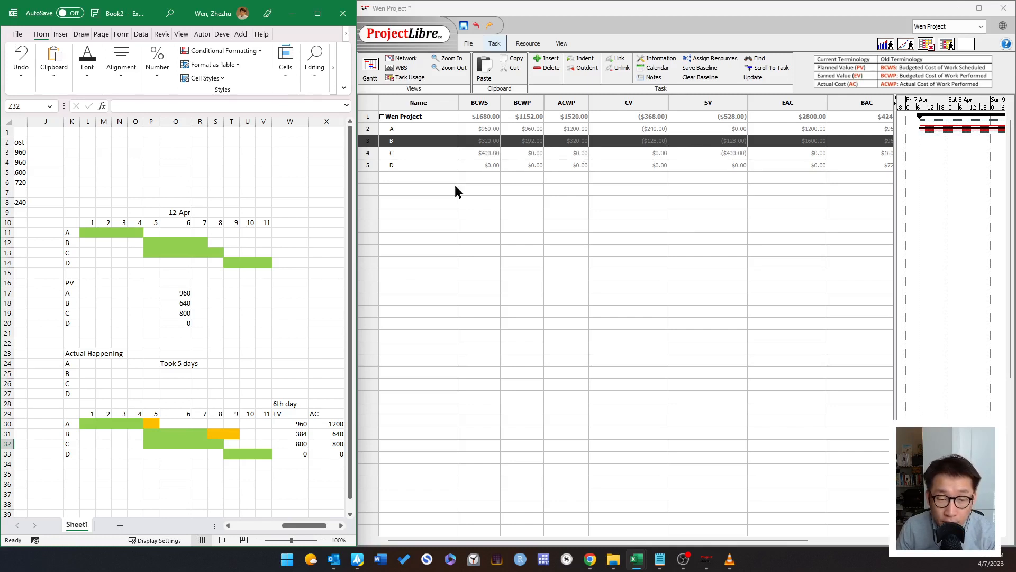
pyautogui.moveTo(325, 526); pyautogui.dragTo(329, 526)
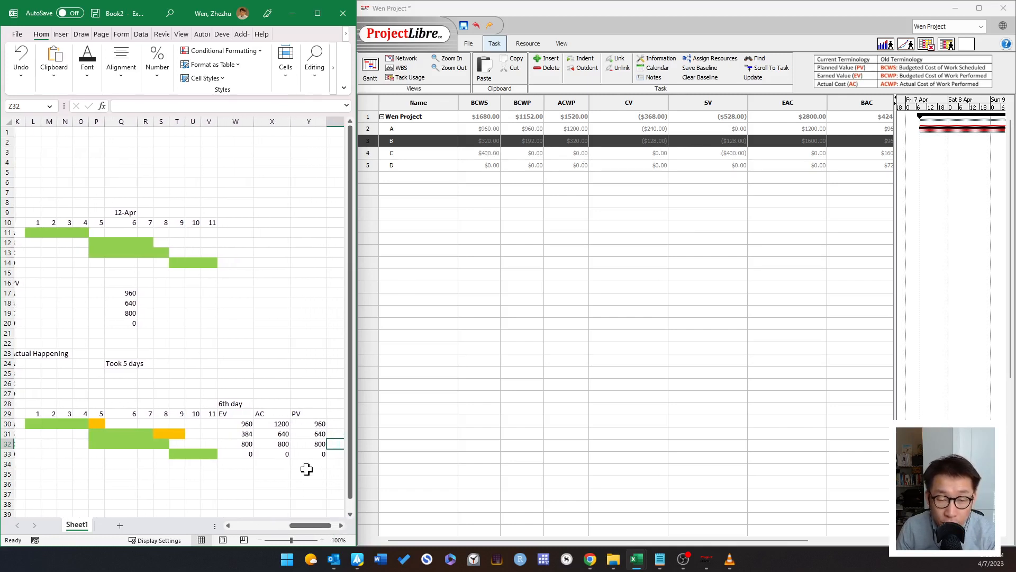
pyautogui.click(315, 433)
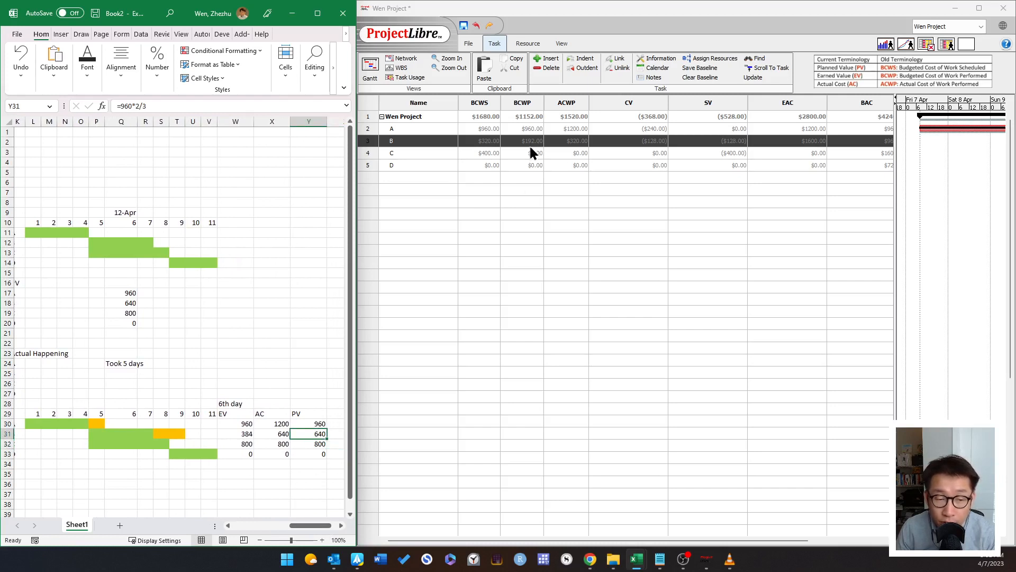
pyautogui.click(239, 433)
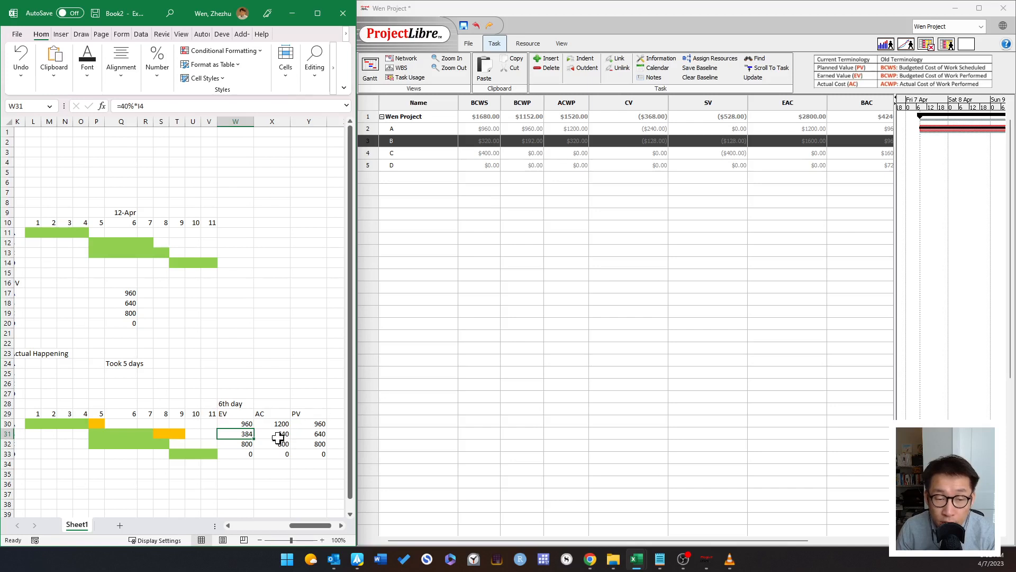
pyautogui.moveTo(280, 434); pyautogui.dragTo(312, 434)
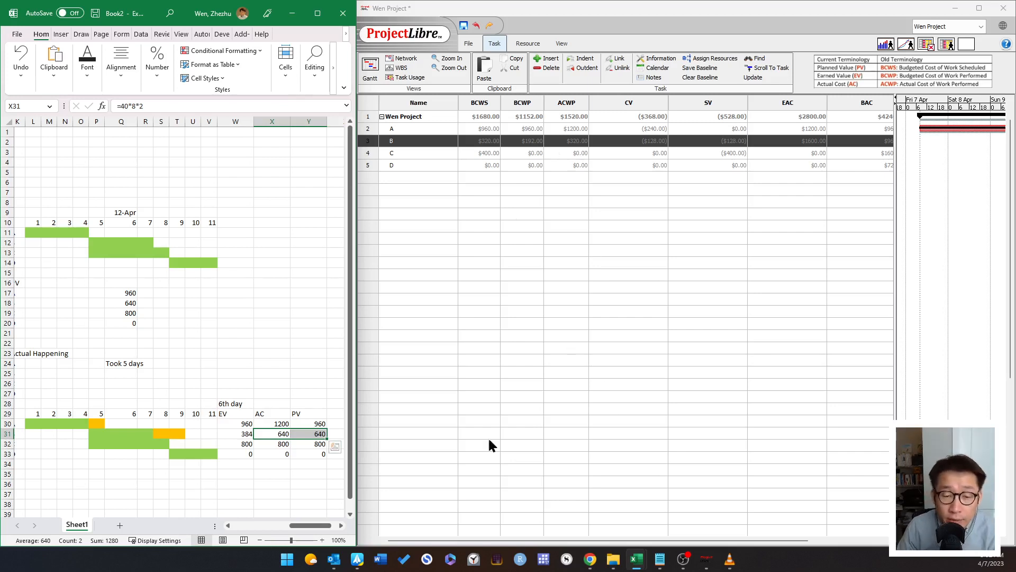
# Step: Return to the Default table in ProjectLibre and widen the Gantt chart to examine the task bars against the baseline
pyautogui.click(519, 319)
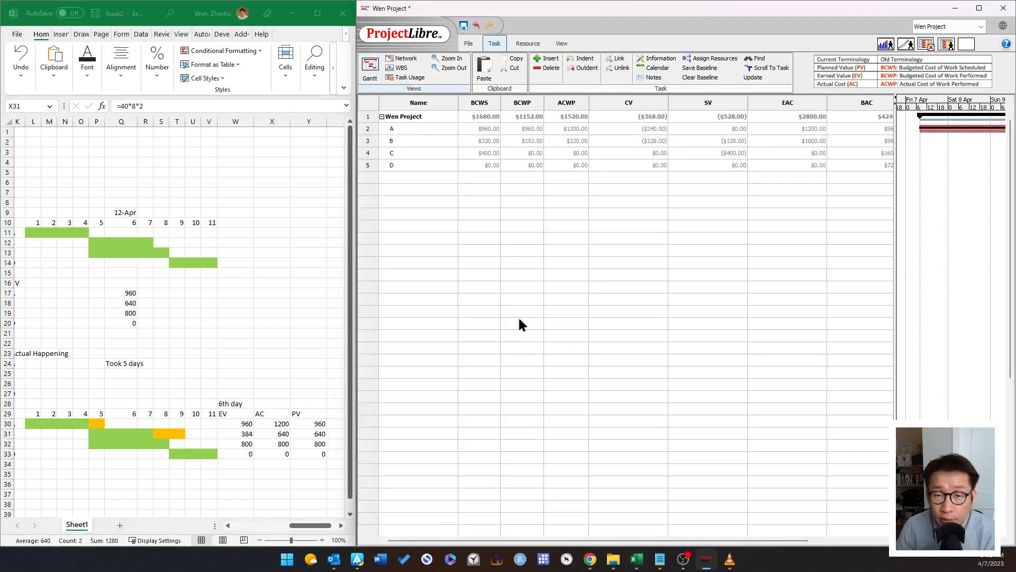
pyautogui.click(375, 106)
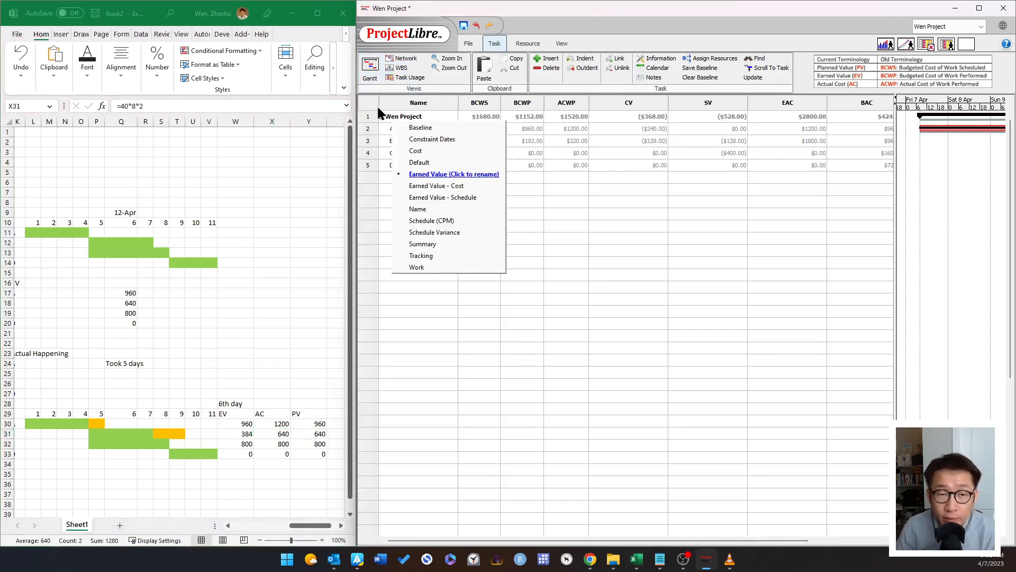
pyautogui.click(416, 168)
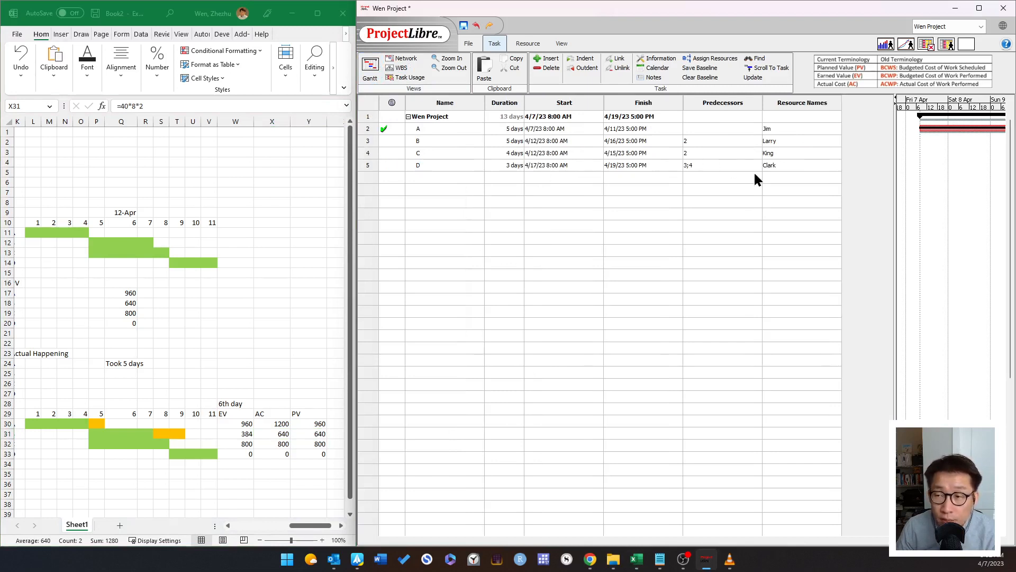
pyautogui.moveTo(896, 220); pyautogui.dragTo(638, 242)
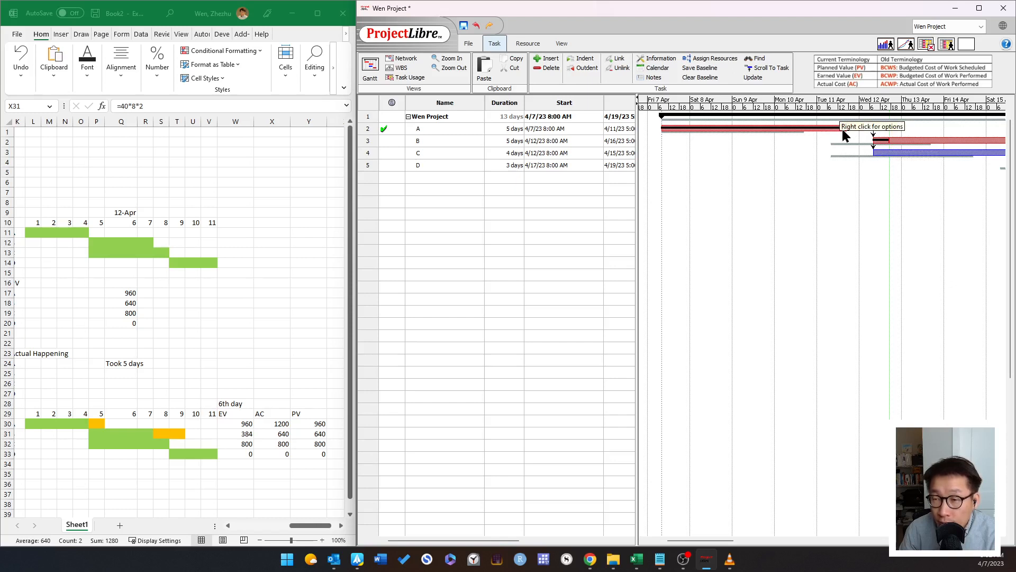
# Step: Show the Earned Value table in a wider area again and examine task B's BCWS, BCWP and ACWP
pyautogui.rightClick(371, 103)
pyautogui.click(412, 165)
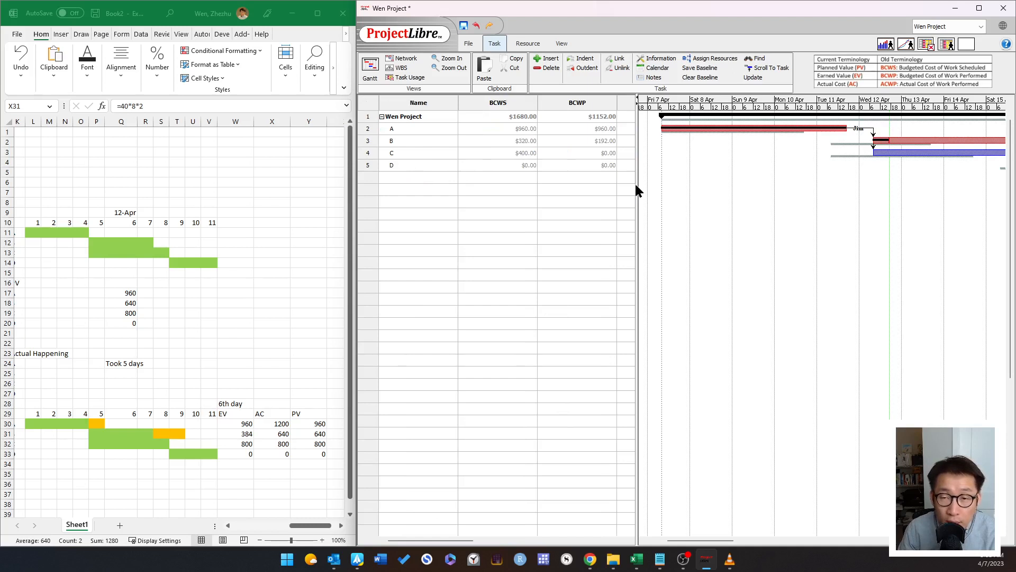
pyautogui.moveTo(637, 186); pyautogui.dragTo(849, 182)
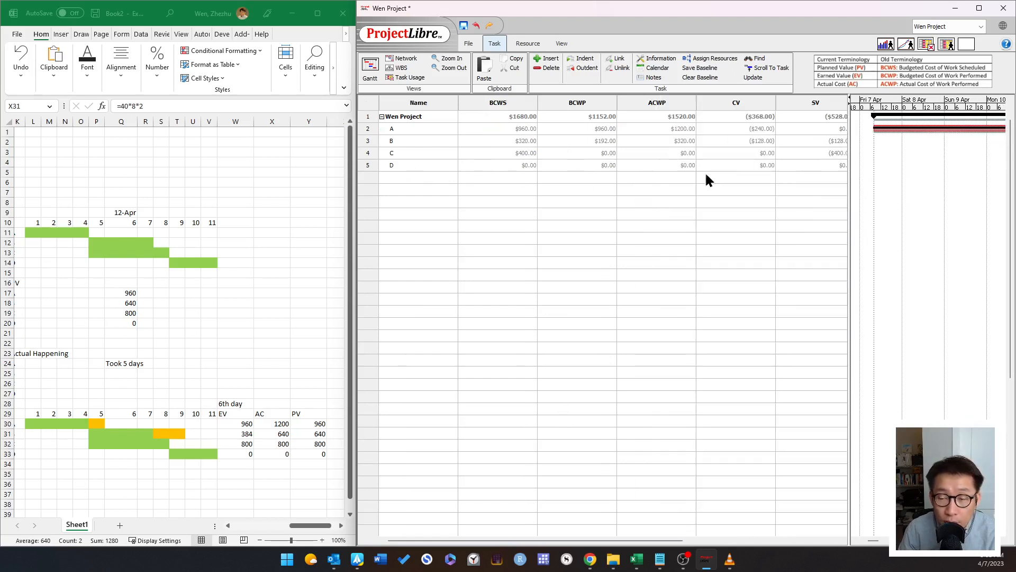
pyautogui.click(521, 145)
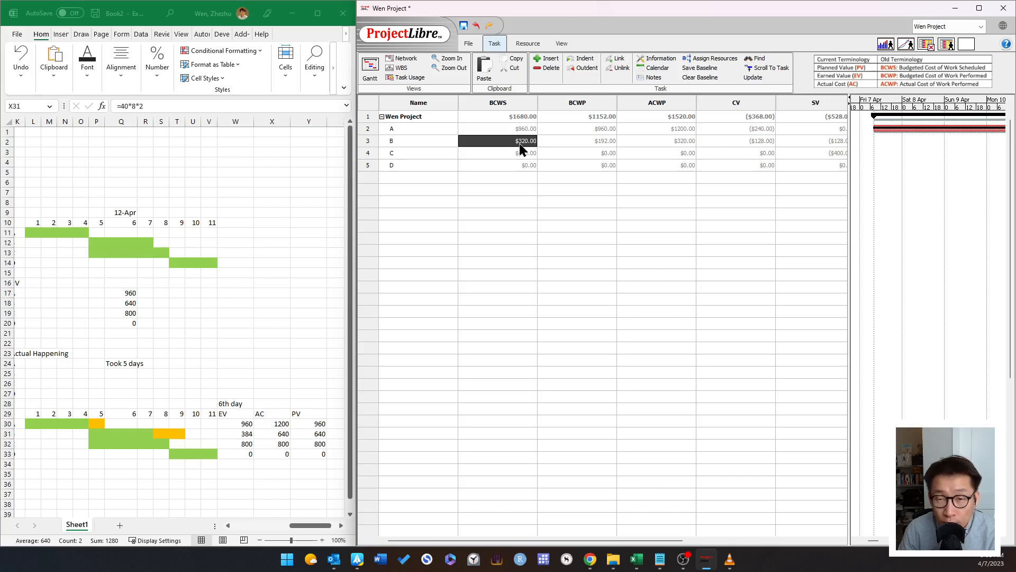
pyautogui.click(562, 141)
pyautogui.click(639, 142)
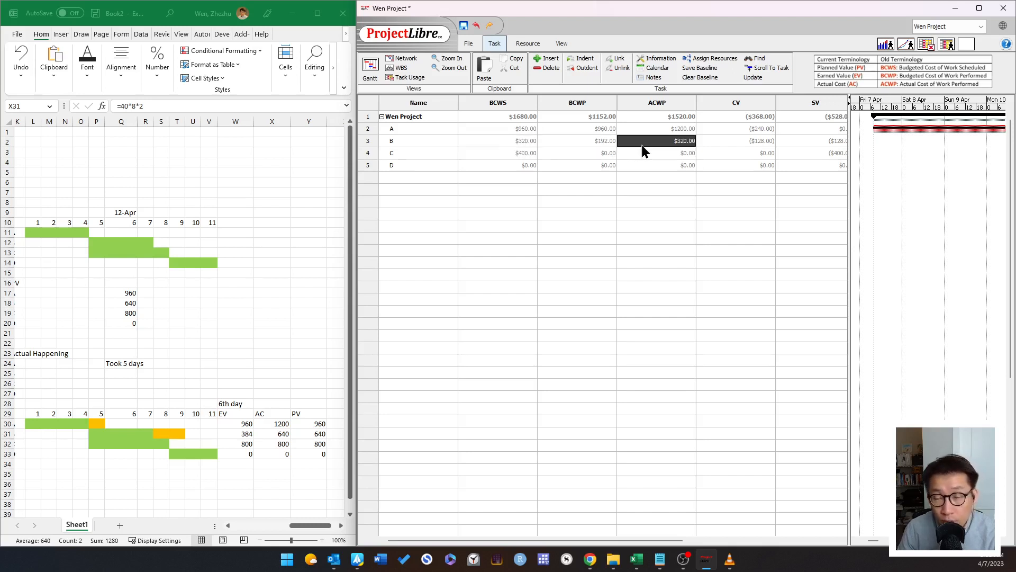
# Step: Check task B's BAC against its total cost in the Excel sheet, and examine its EAC in ProjectLibre
pyautogui.moveTo(669, 540); pyautogui.dragTo(837, 539)
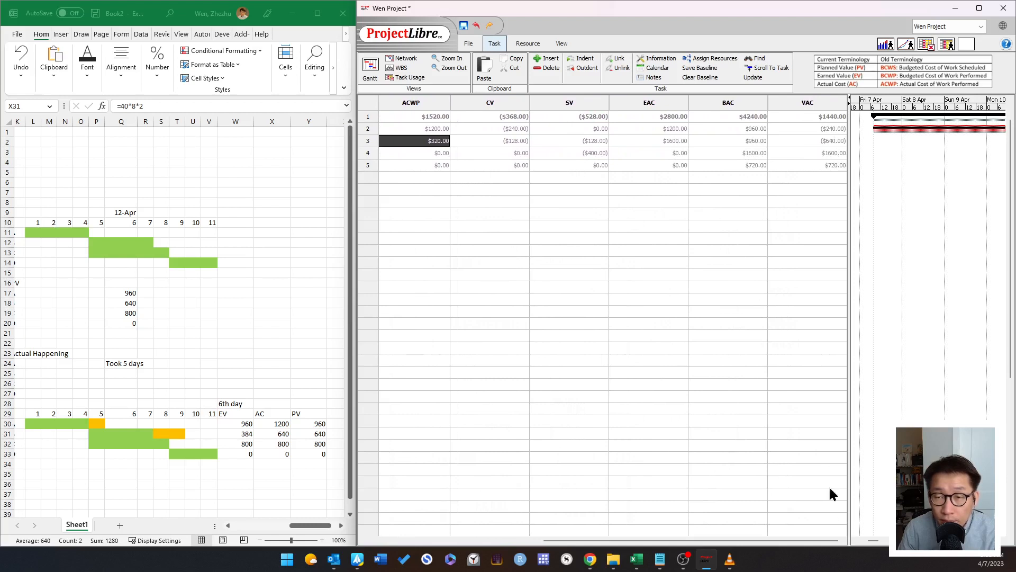
pyautogui.click(739, 143)
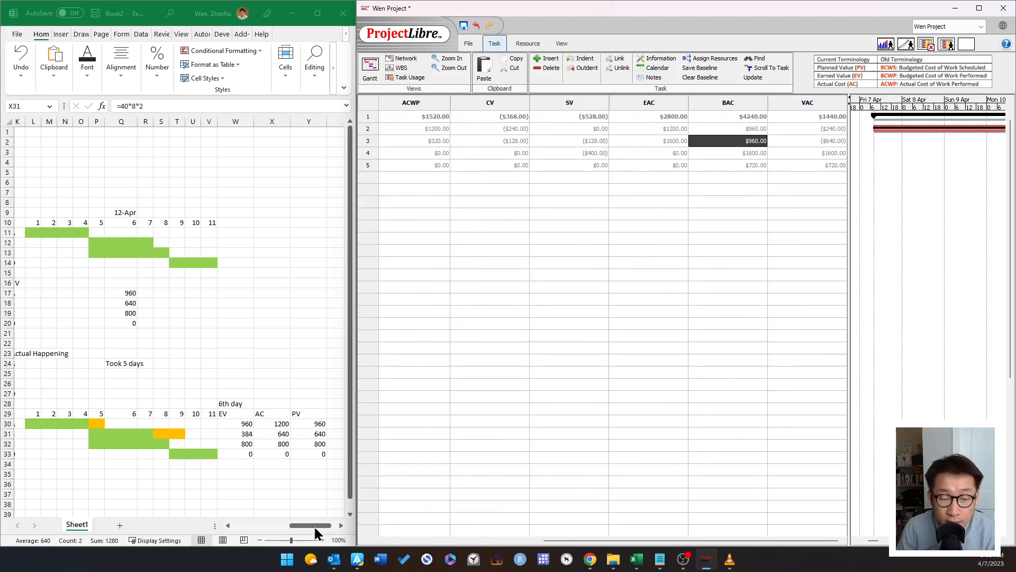
pyautogui.moveTo(314, 525); pyautogui.dragTo(260, 506)
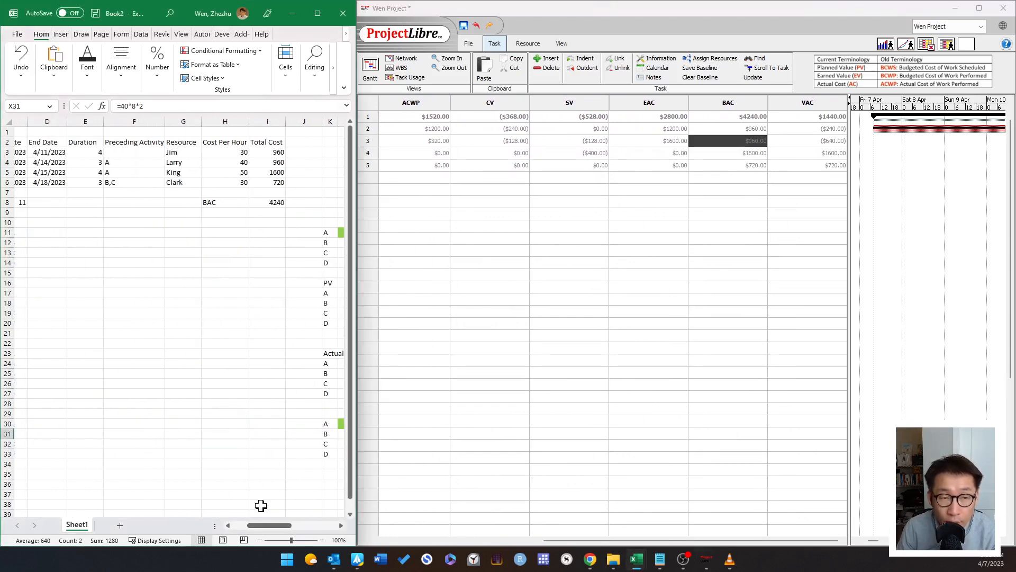
pyautogui.click(267, 162)
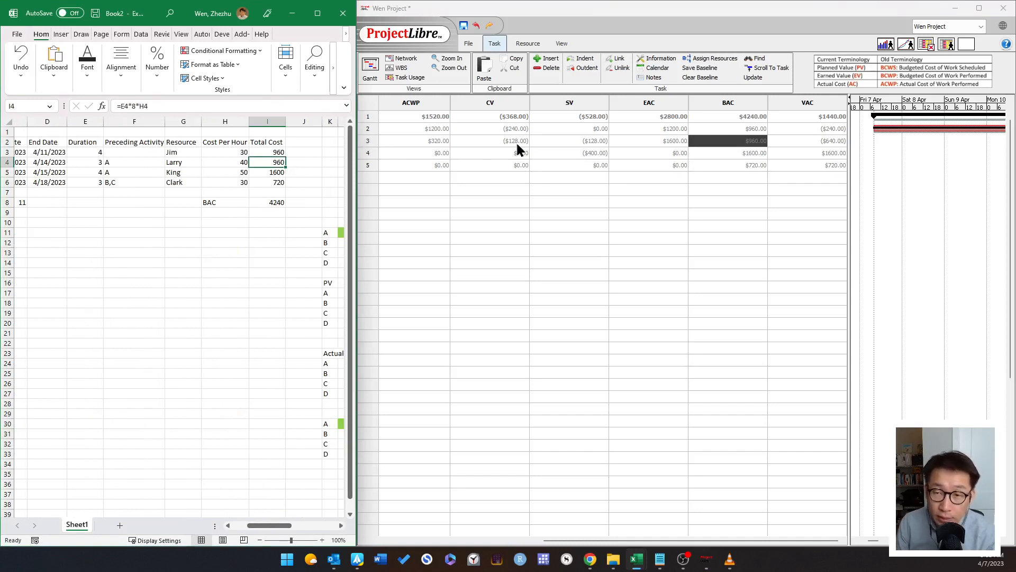
pyautogui.click(676, 147)
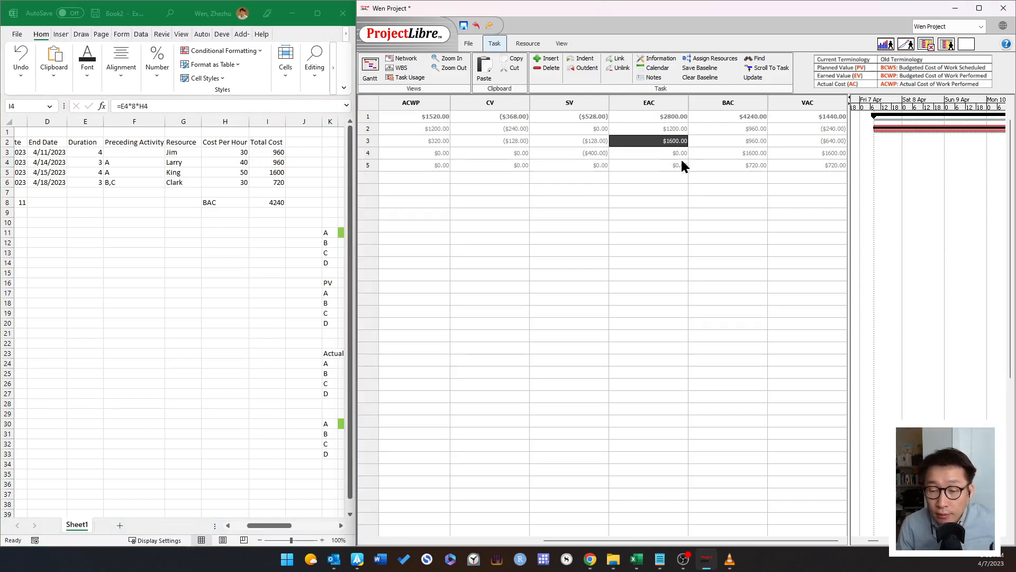
pyautogui.moveTo(671, 541); pyautogui.dragTo(501, 550)
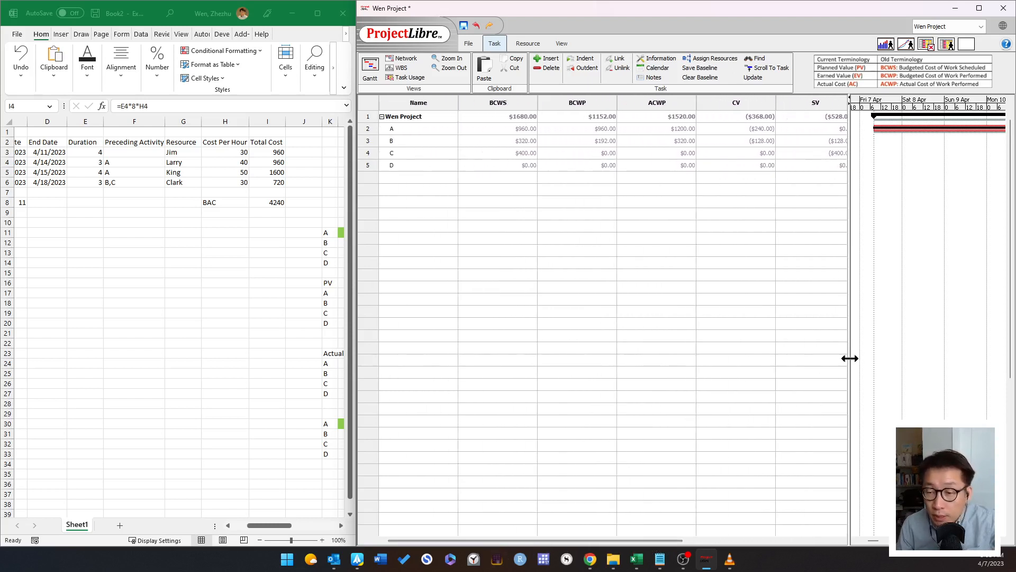
# Step: Widen the Gantt chart to examine task B's bar against its baseline, and check B's percent complete and actual duration in its update details
pyautogui.moveTo(848, 356); pyautogui.dragTo(671, 378)
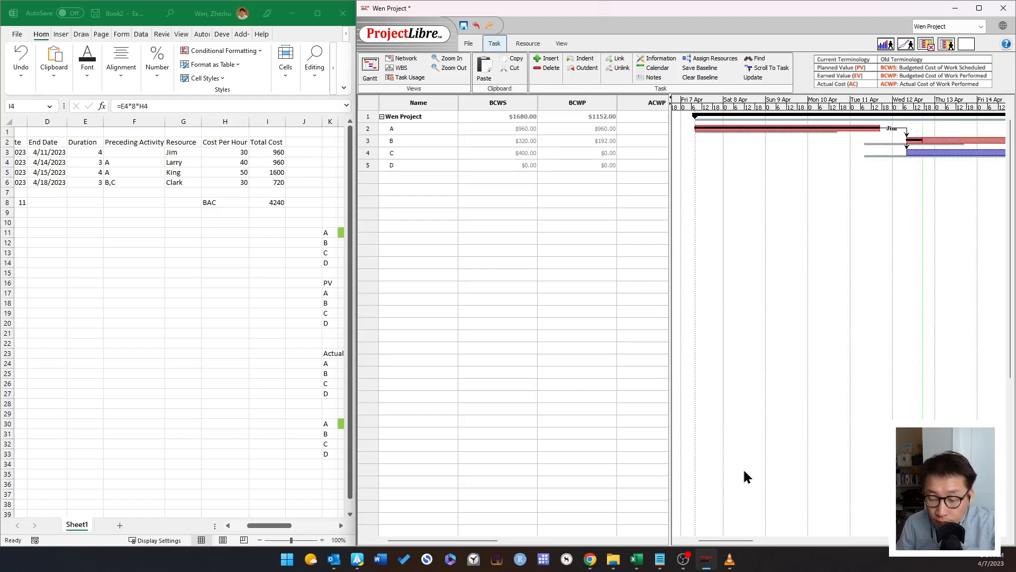
pyautogui.hotkey('alt', 'Tab')
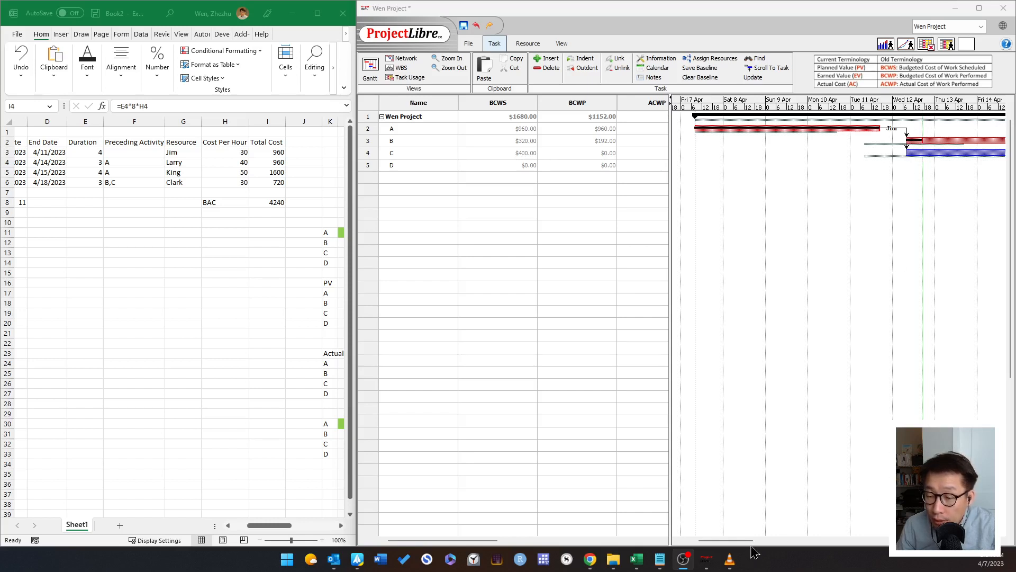
pyautogui.moveTo(751, 541); pyautogui.dragTo(768, 543)
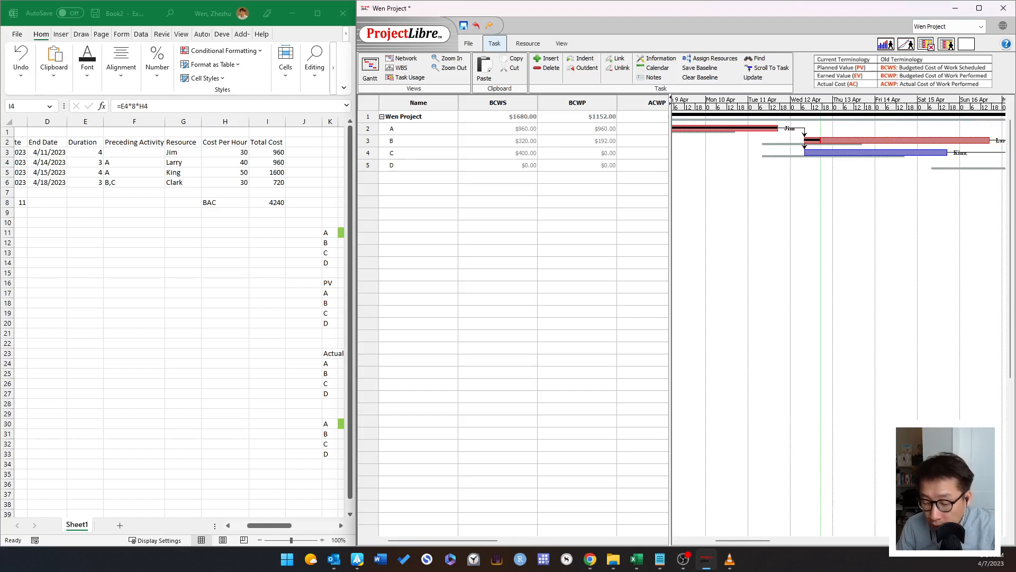
pyautogui.click(928, 141)
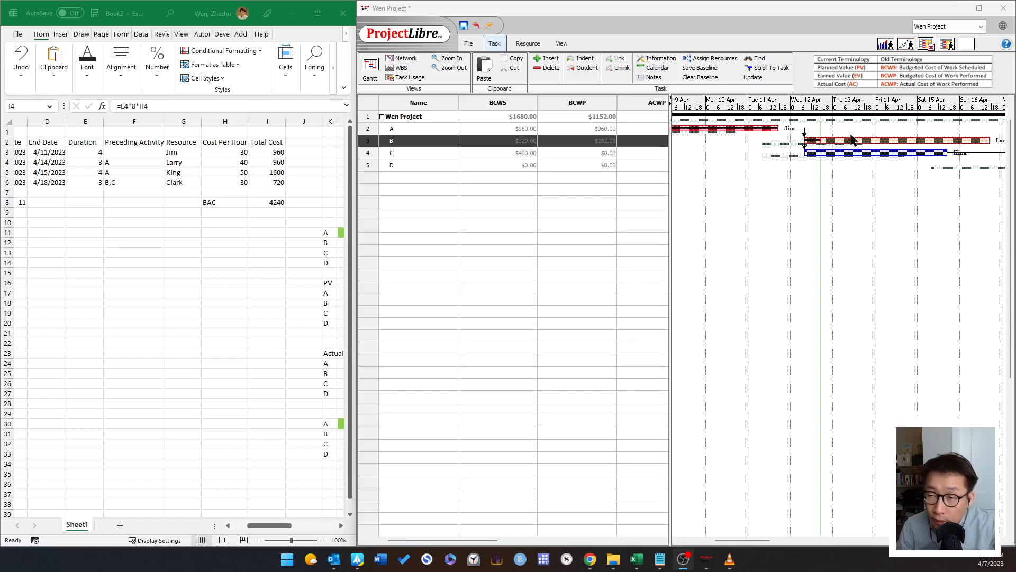
pyautogui.click(753, 77)
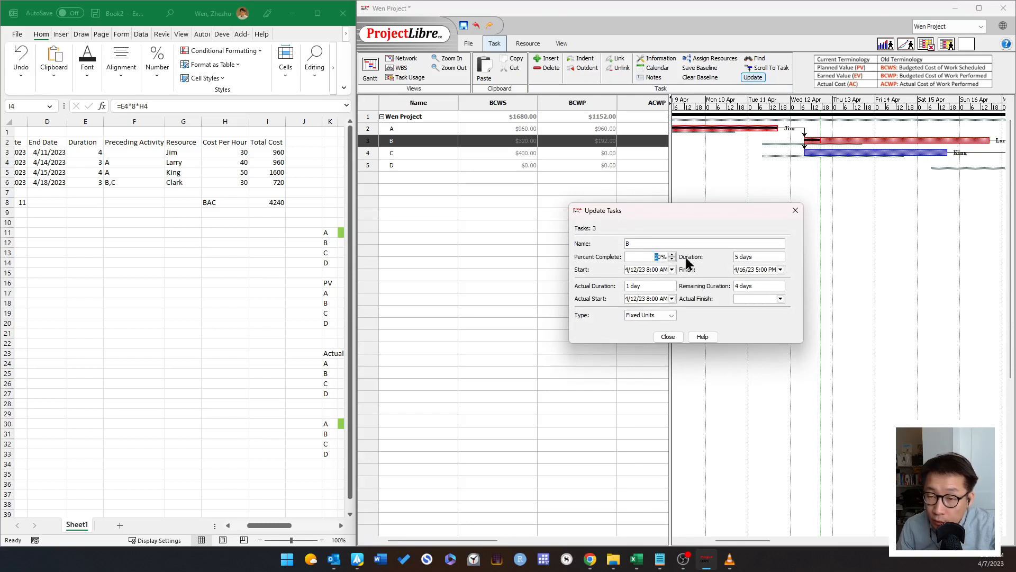
pyautogui.click(795, 211)
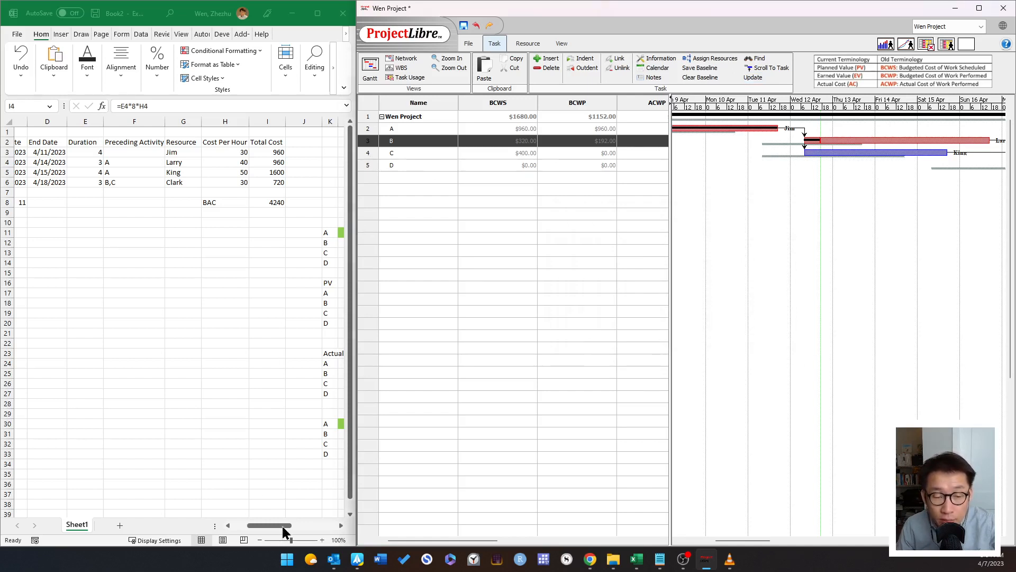
# Step: Check task C's 6th-day progress in the Excel schedule, and update task C in ProjectLibre to 50% complete
pyautogui.moveTo(285, 525); pyautogui.dragTo(320, 527)
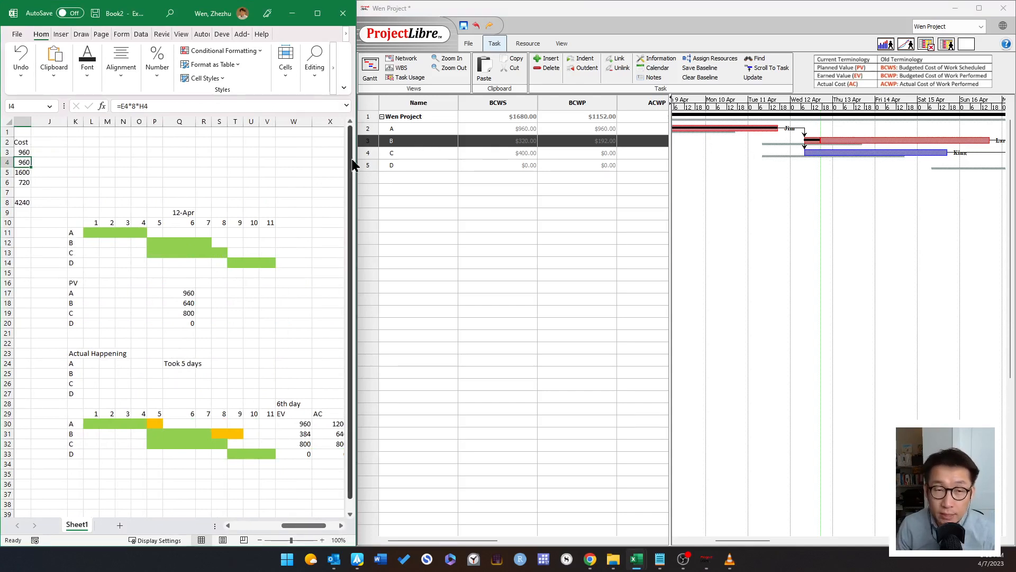
pyautogui.doubleClick(369, 159)
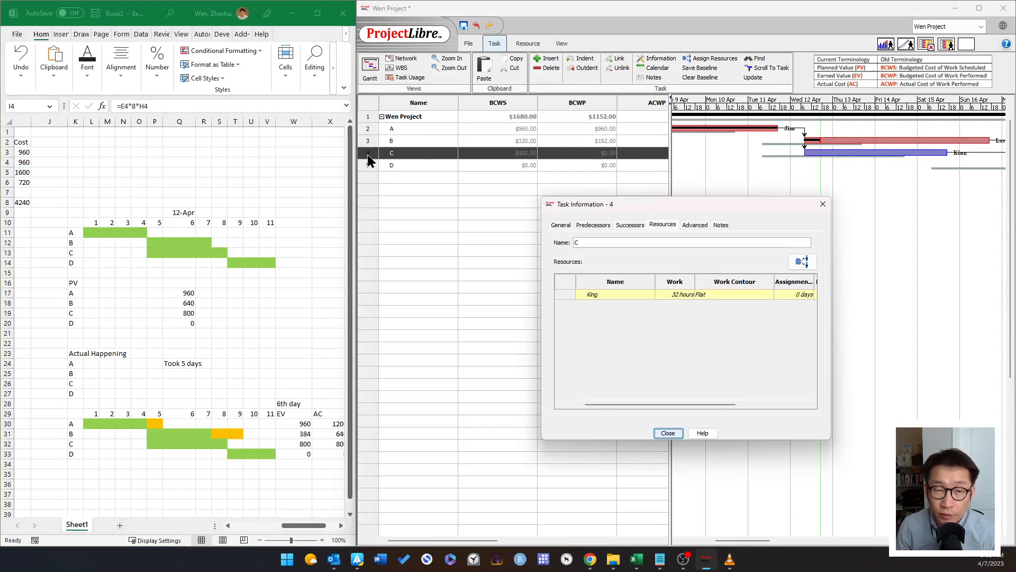
pyautogui.click(823, 203)
pyautogui.click(753, 78)
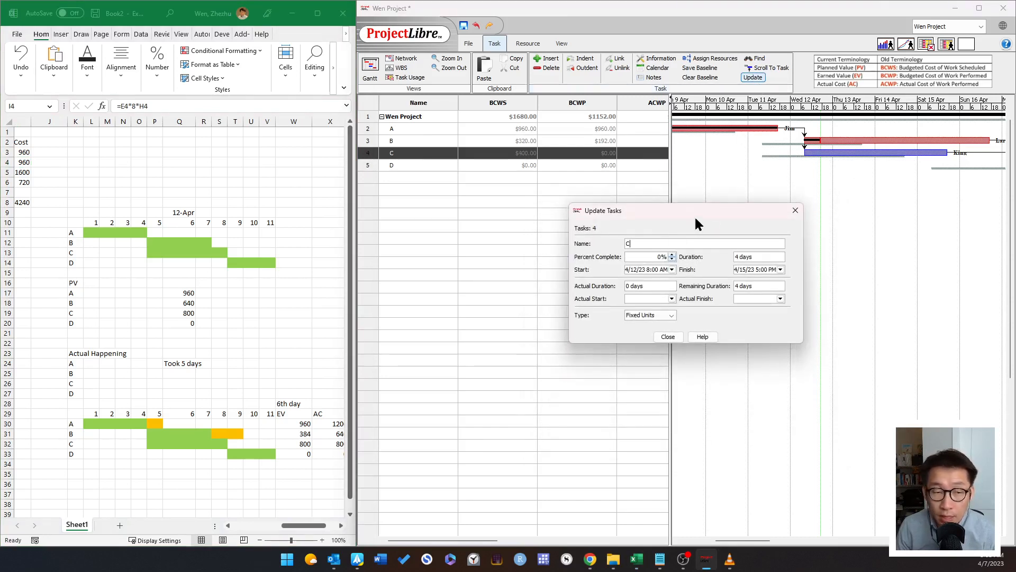
pyautogui.moveTo(695, 222); pyautogui.dragTo(612, 228)
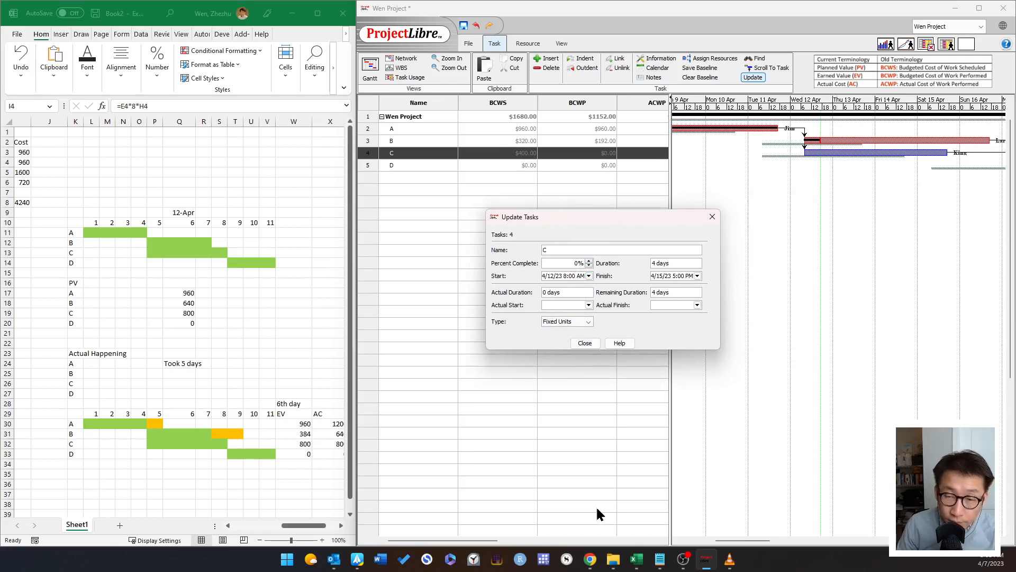
pyautogui.write('5')
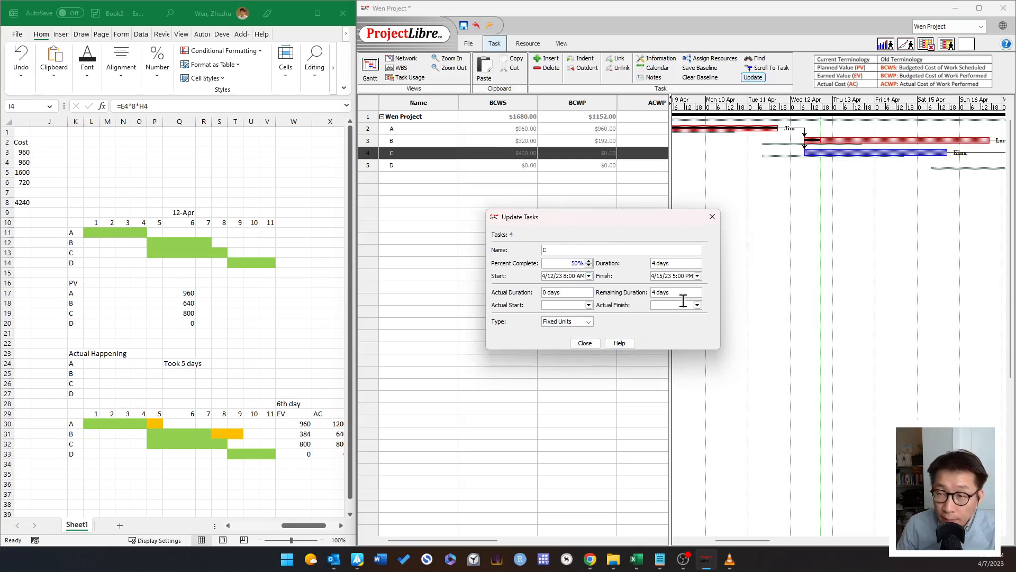
pyautogui.click(587, 344)
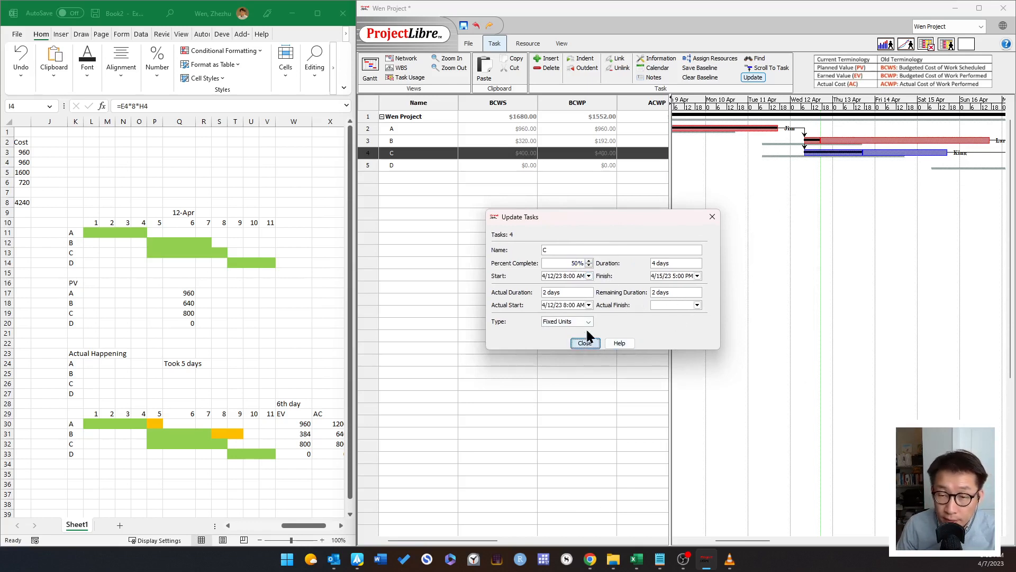
pyautogui.click(588, 344)
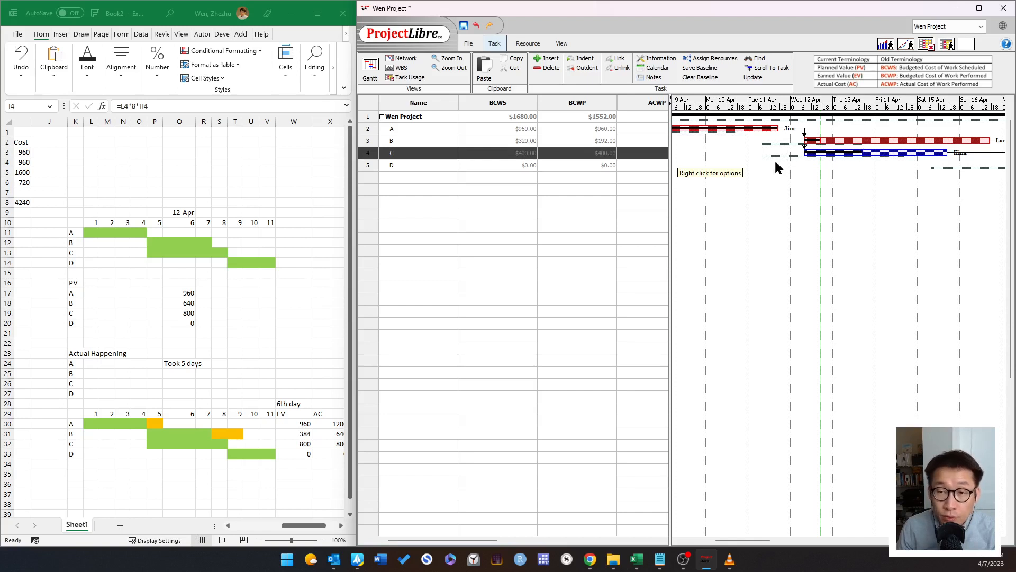
# Step: Widen the earned value table and examine the figures for task C and the whole project, from BCWS through VAC
pyautogui.moveTo(670, 190); pyautogui.dragTo(717, 192)
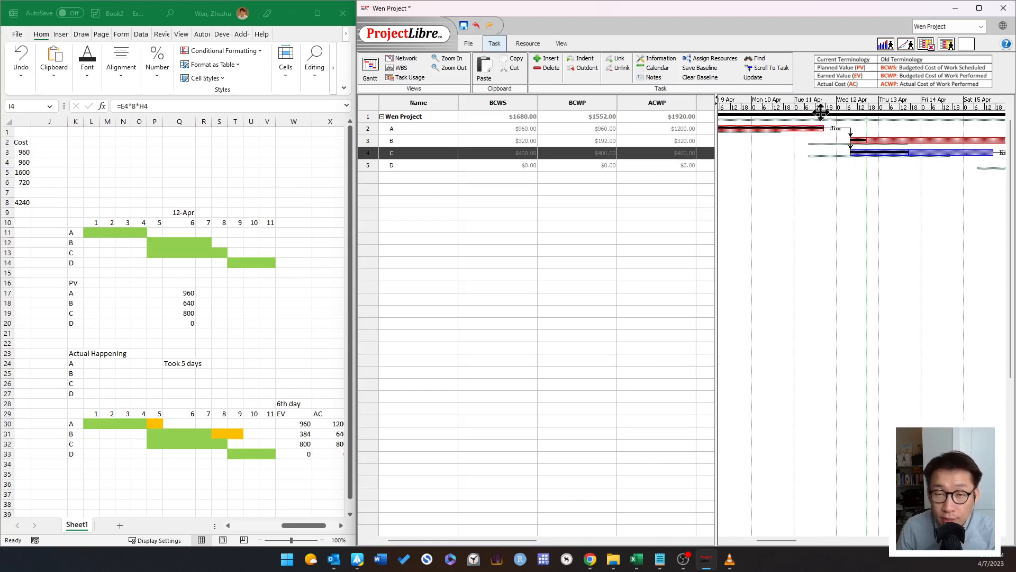
pyautogui.moveTo(717, 229); pyautogui.dragTo(838, 236)
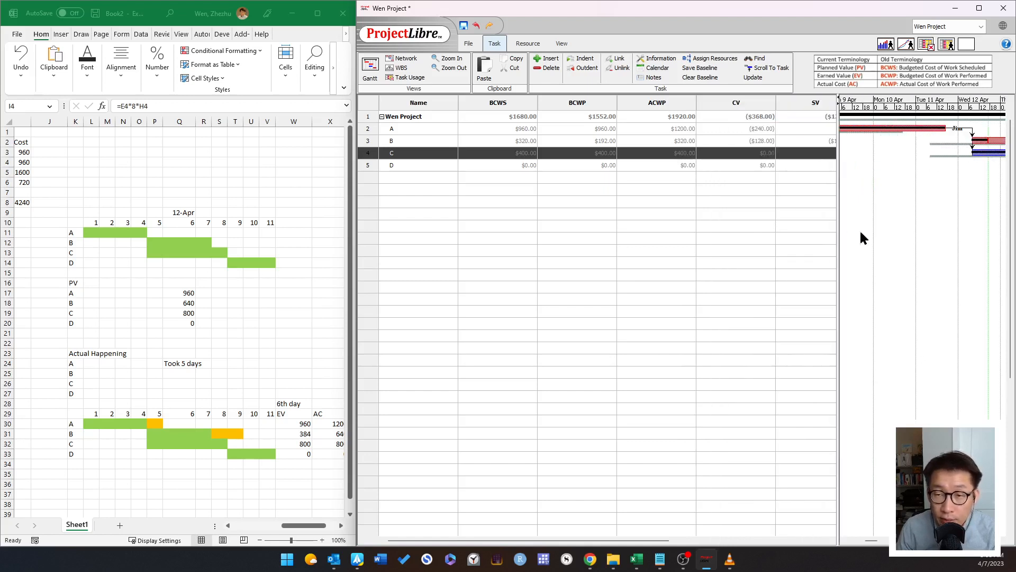
pyautogui.moveTo(651, 544); pyautogui.dragTo(809, 545)
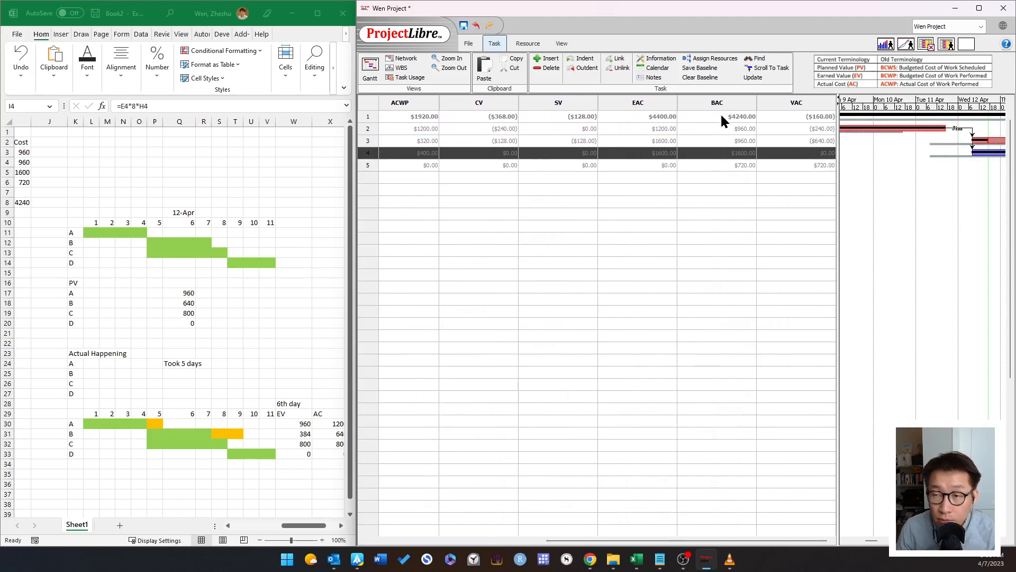
pyautogui.click(369, 119)
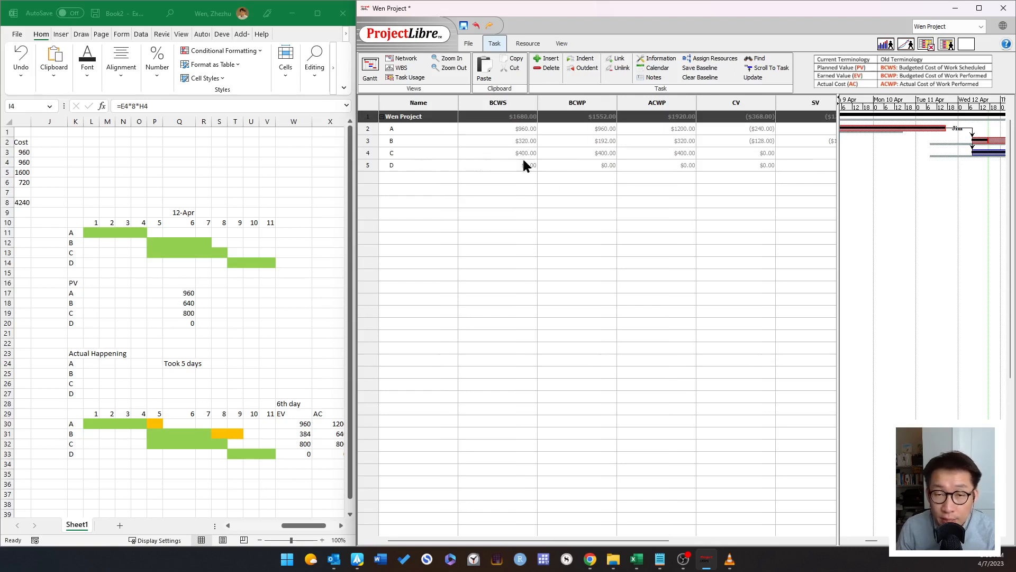
pyautogui.moveTo(650, 540)
pyautogui.mouseDown()
pyautogui.moveTo(787, 545)
pyautogui.moveTo(649, 544)
pyautogui.mouseUp()
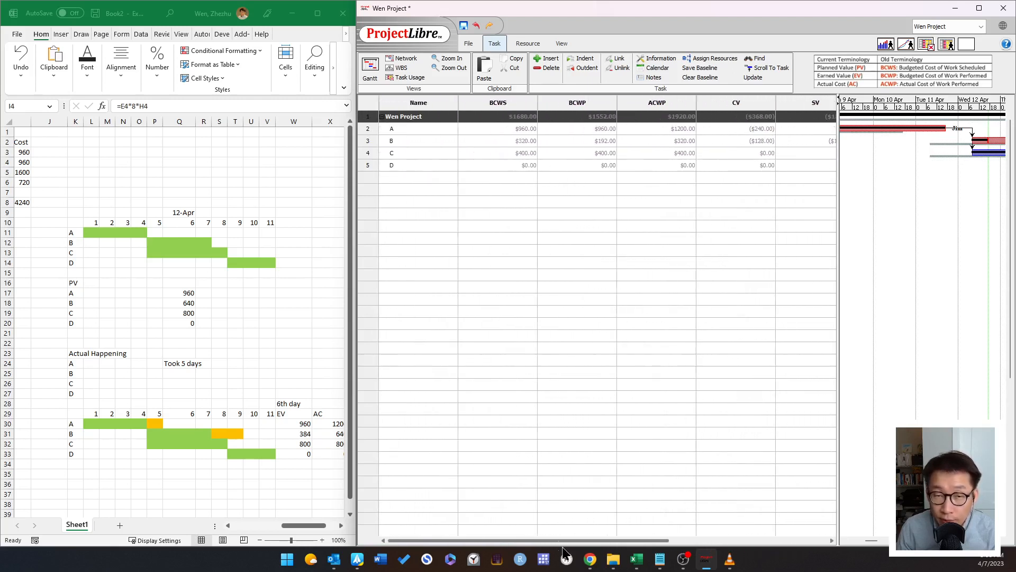
# Step: Check task D's assigned resource and its progress in the task update details, leaving its values as they are
pyautogui.doubleClick(374, 168)
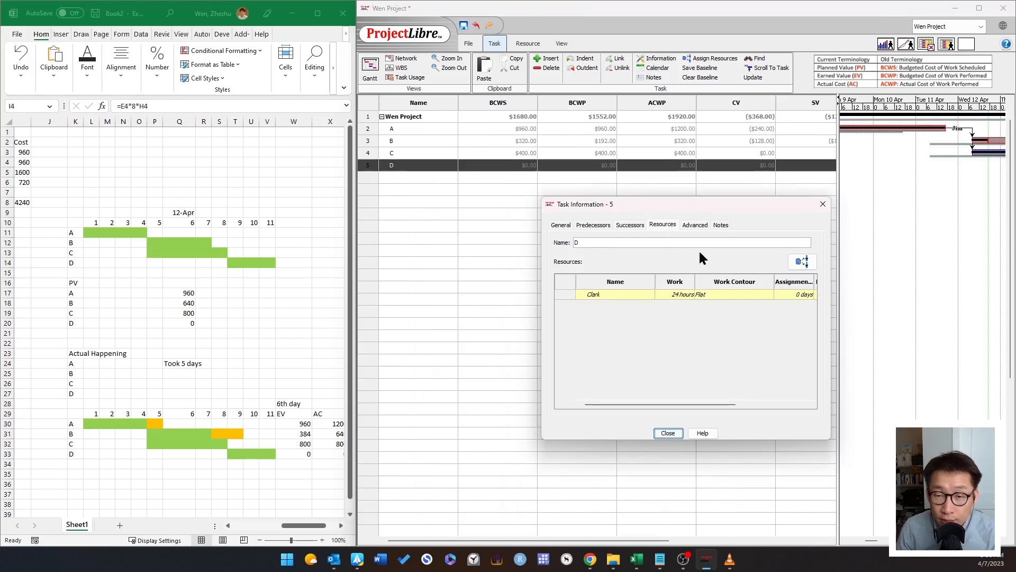
pyautogui.click(823, 203)
pyautogui.click(753, 78)
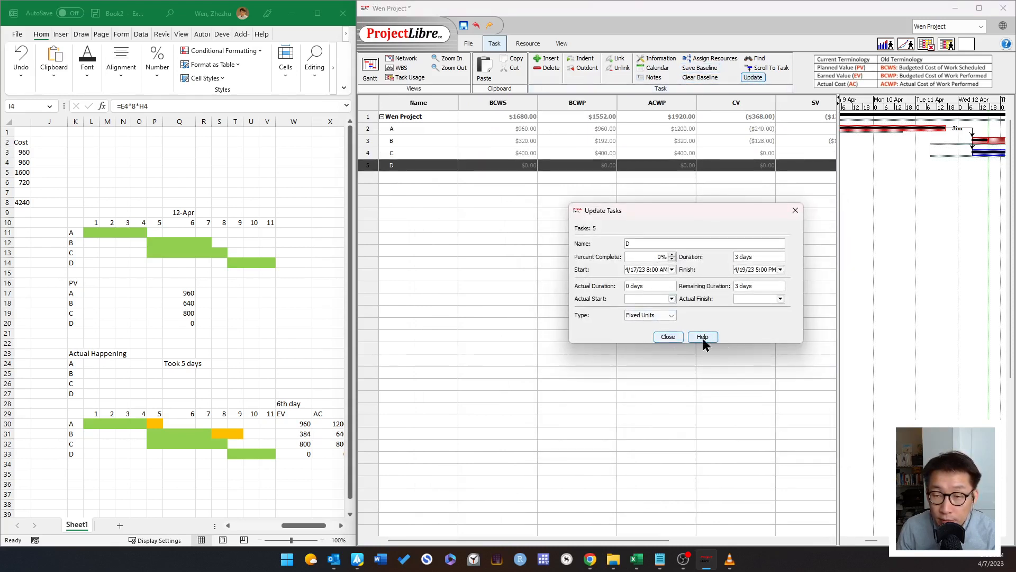
pyautogui.click(668, 337)
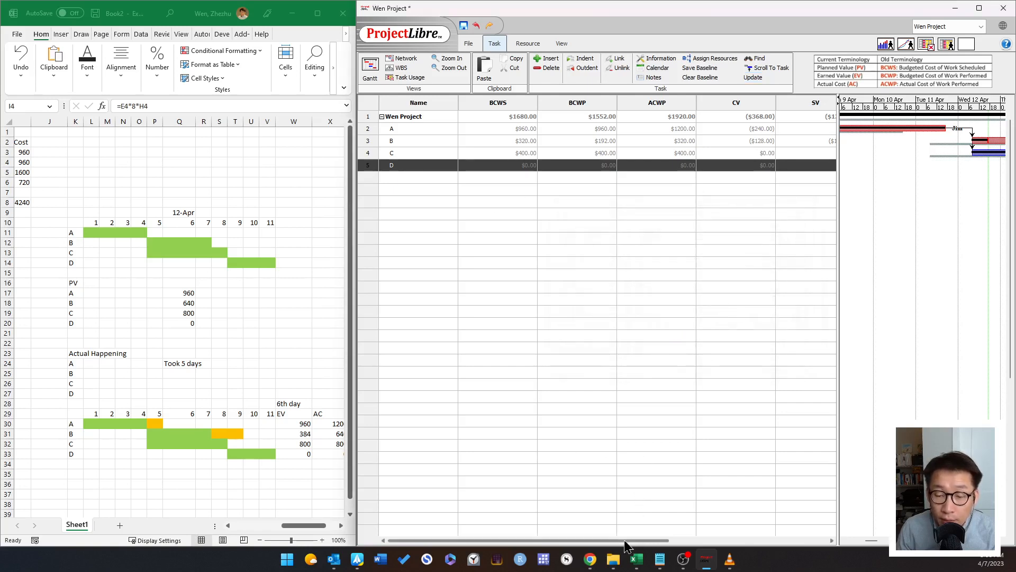
# Step: Widen the earned value table further and narrow its EAC and BAC columns
pyautogui.moveTo(626, 540); pyautogui.dragTo(805, 541)
pyautogui.moveTo(837, 489); pyautogui.dragTo(902, 488)
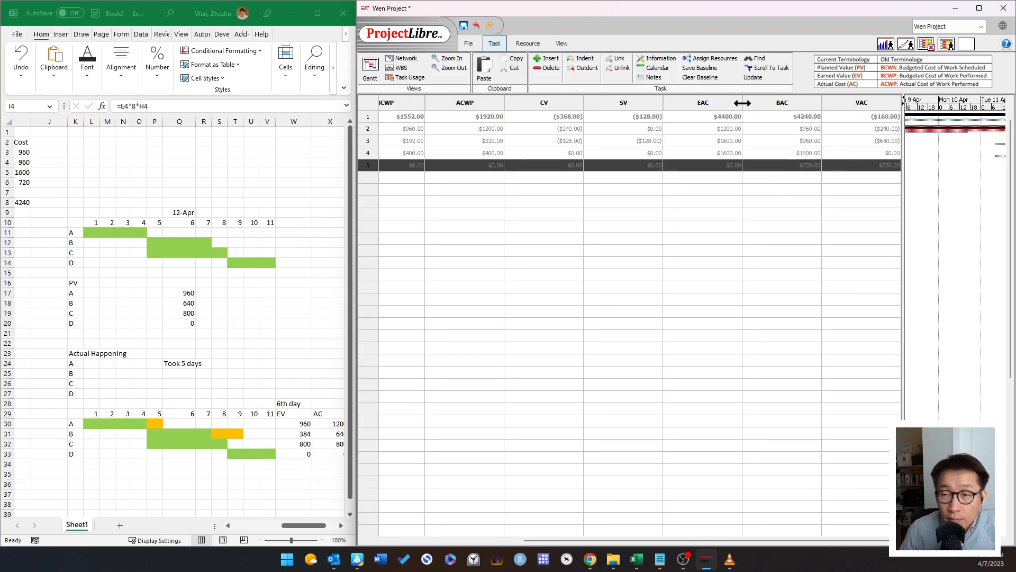
pyautogui.moveTo(742, 103); pyautogui.dragTo(765, 109)
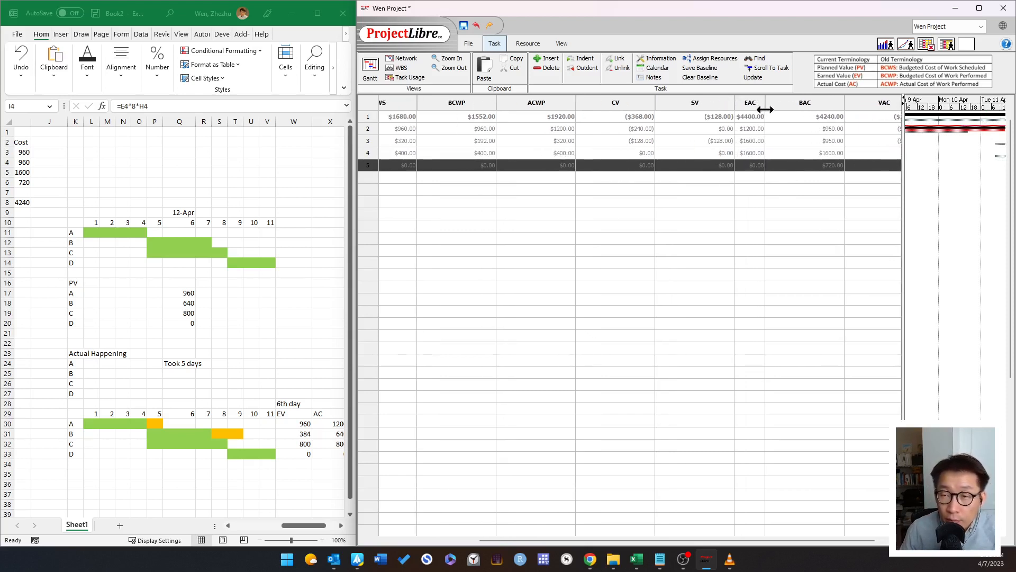
pyautogui.moveTo(843, 103)
pyautogui.mouseDown()
pyautogui.moveTo(798, 104)
pyautogui.moveTo(842, 106)
pyautogui.mouseUp()
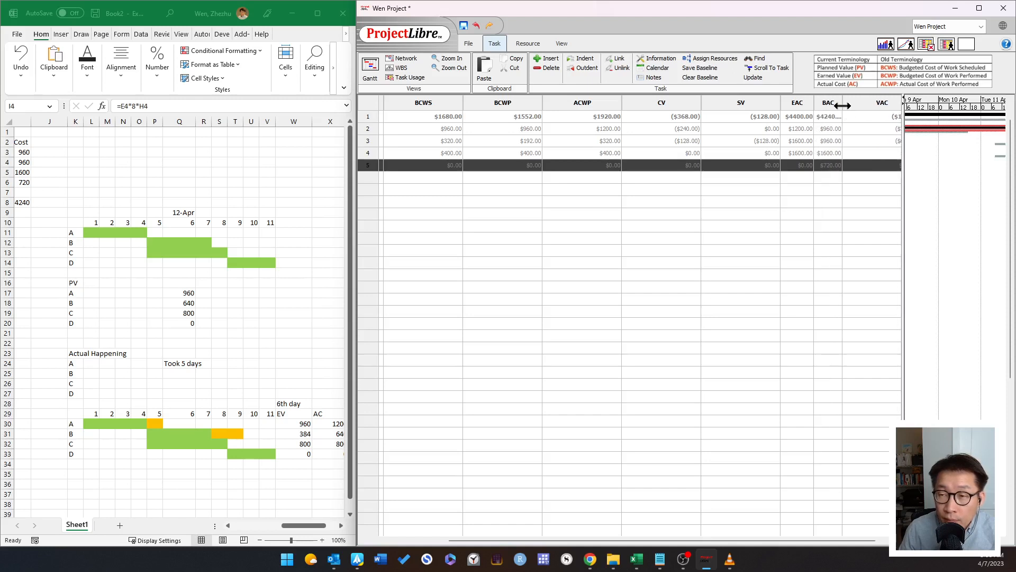
# Step: Insert a CPI column before the VAC column and examine the tasks' CPI values
pyautogui.rightClick(860, 104)
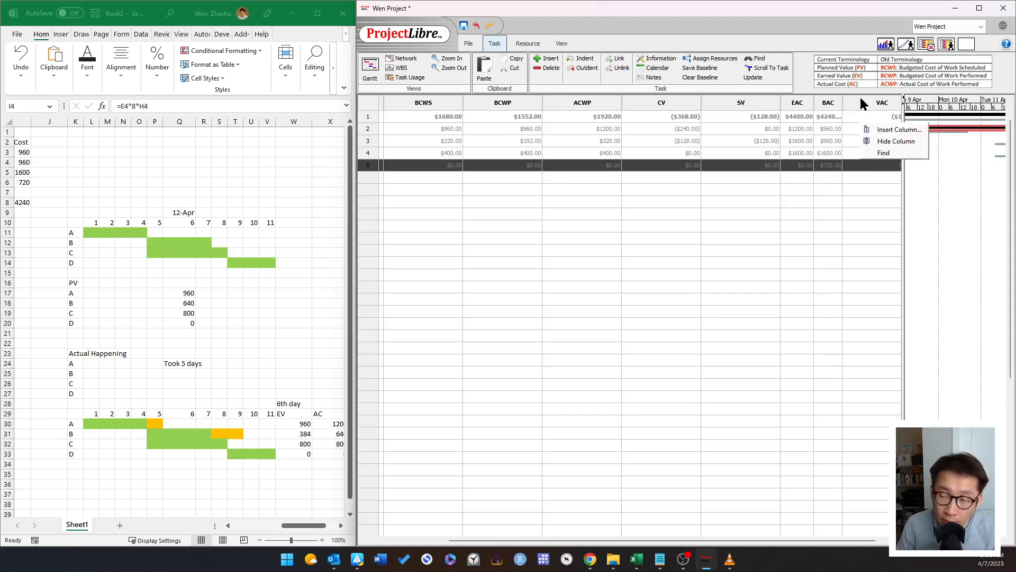
pyautogui.click(897, 129)
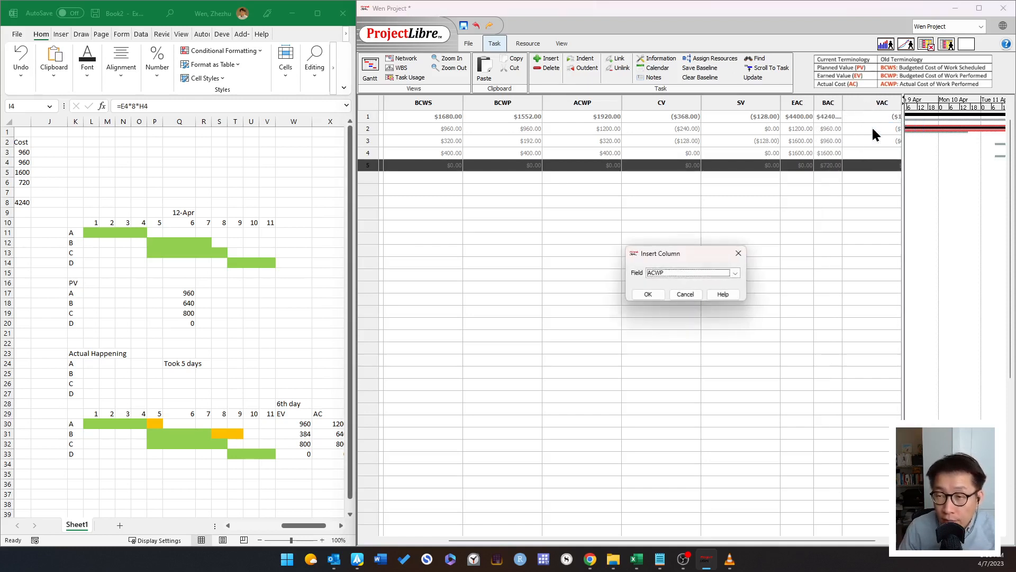
pyautogui.click(682, 272)
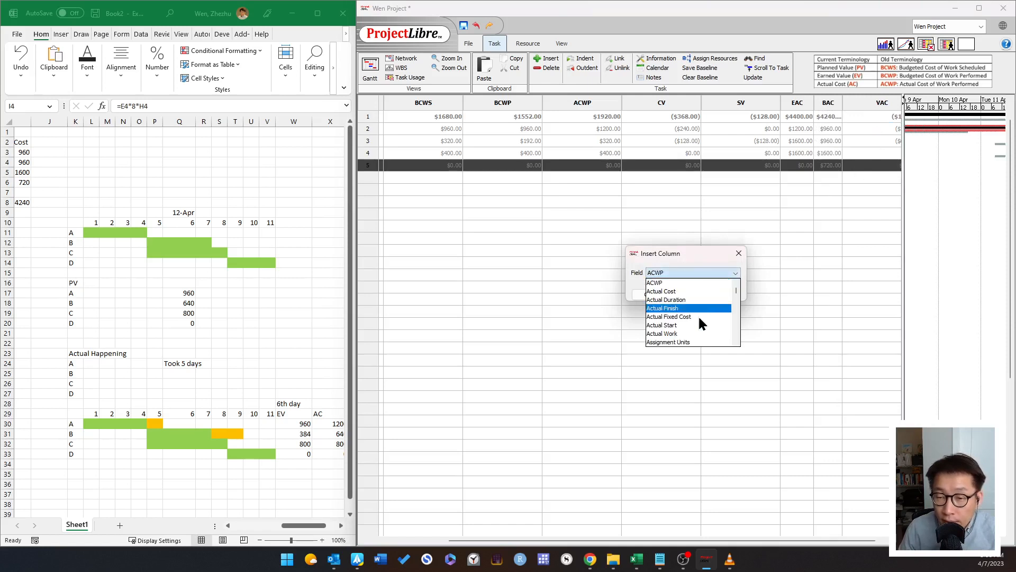
pyautogui.scroll(-6, 697, 317)
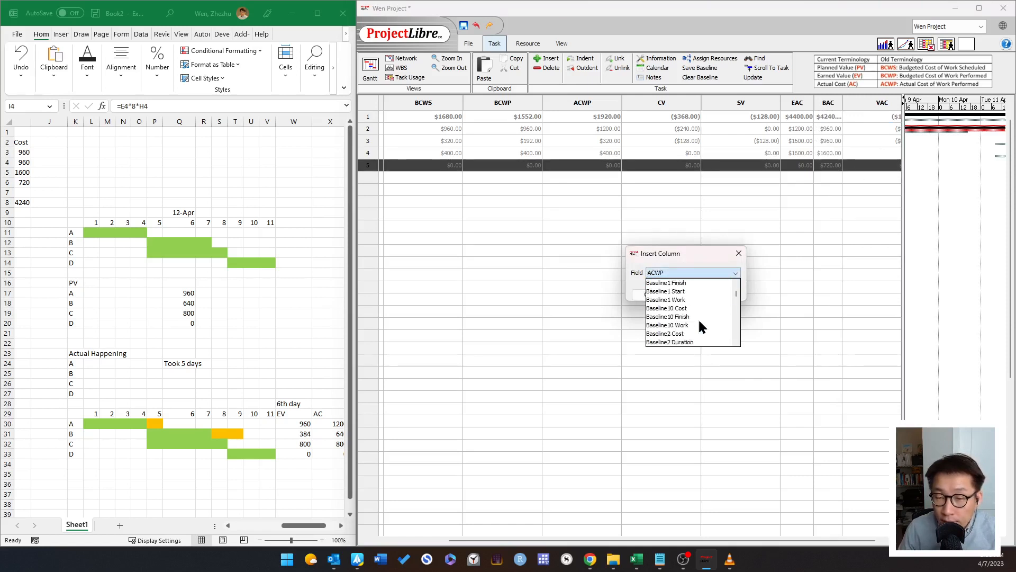
pyautogui.scroll(-8, 697, 316)
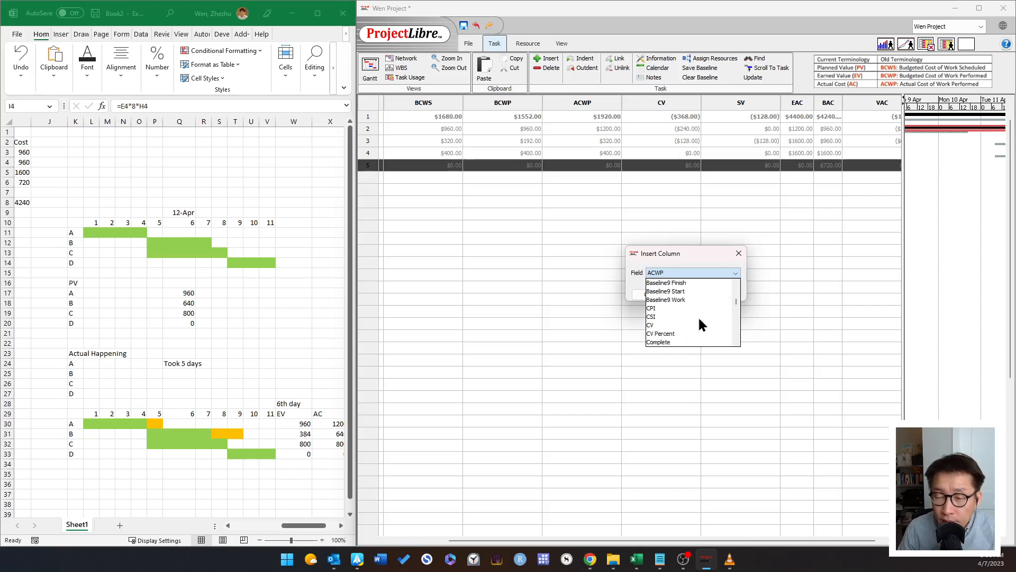
pyautogui.scroll(1, 683, 320)
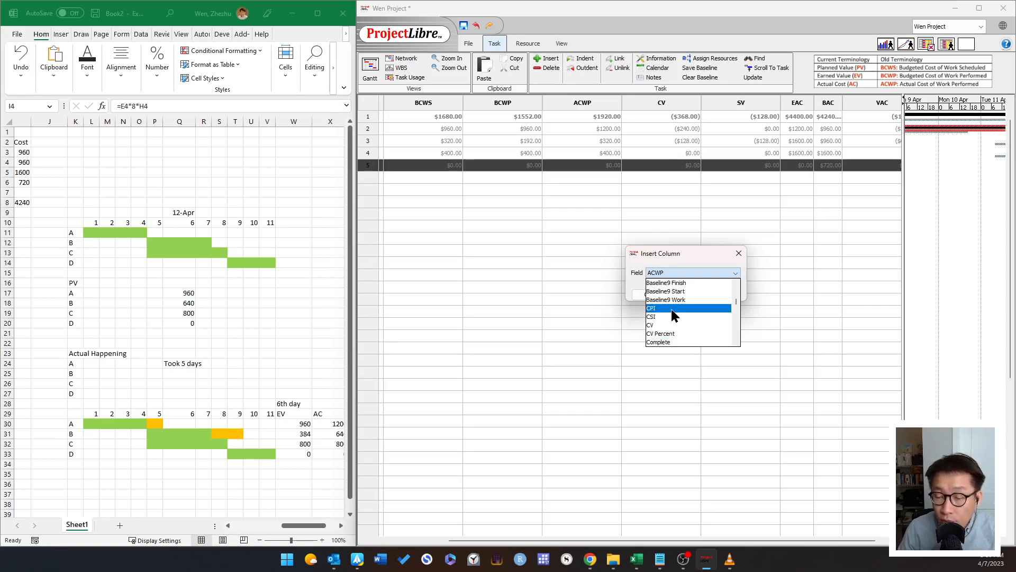
pyautogui.click(673, 315)
pyautogui.click(652, 295)
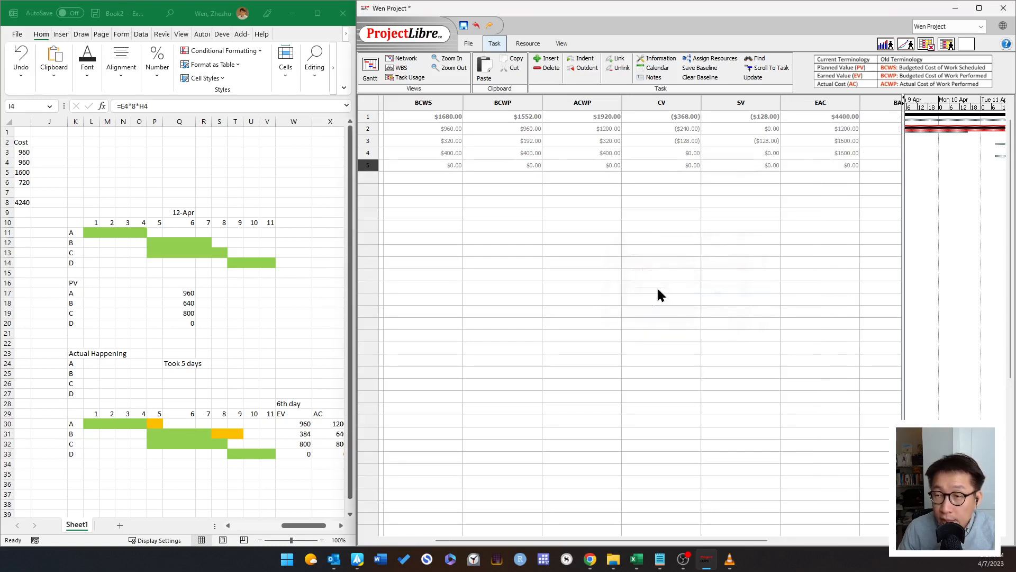
pyautogui.moveTo(691, 540); pyautogui.dragTo(876, 542)
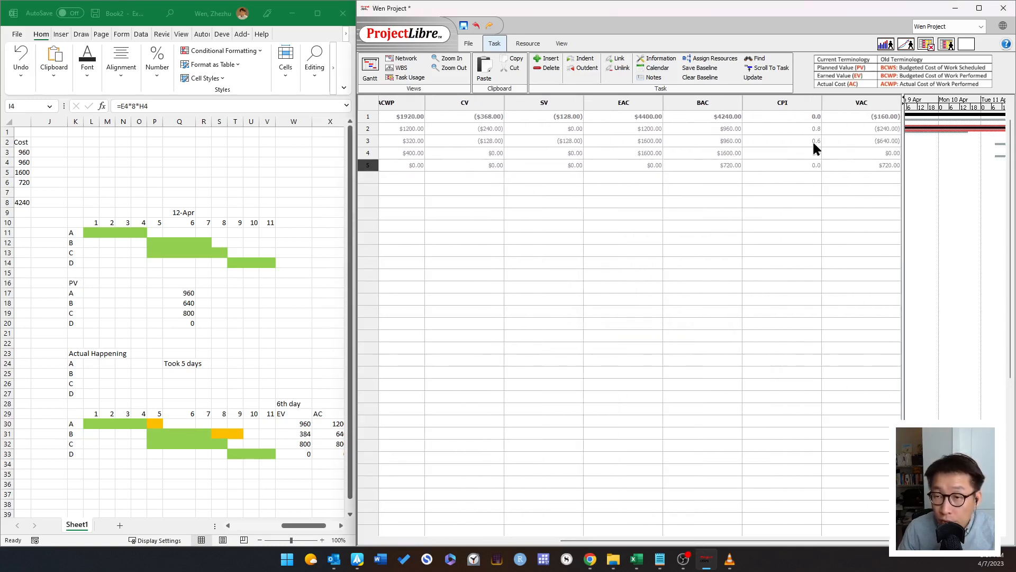
# Step: Insert an SPI column before the CPI column in the earned value table
pyautogui.rightClick(813, 106)
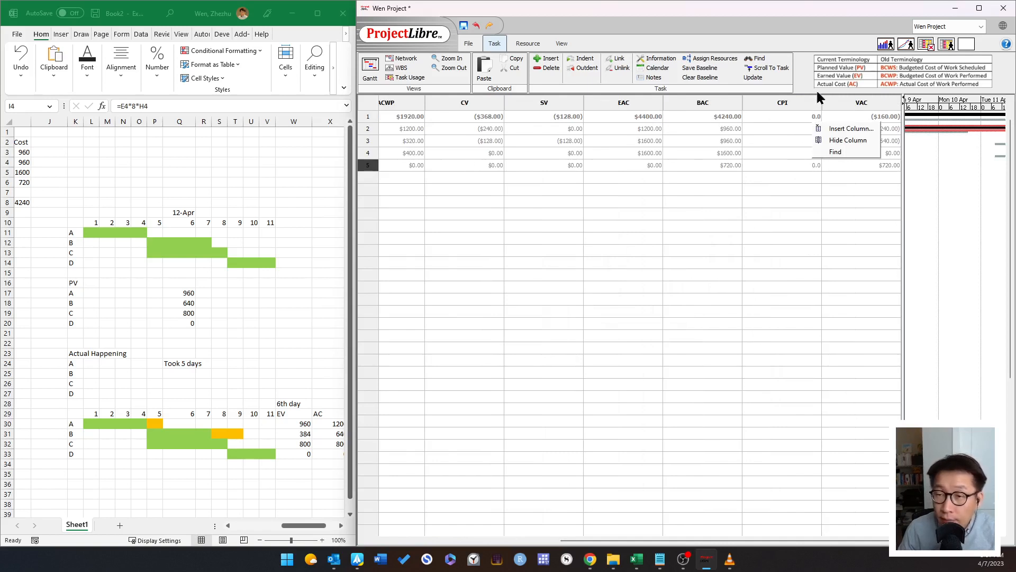
pyautogui.click(835, 127)
pyautogui.click(687, 274)
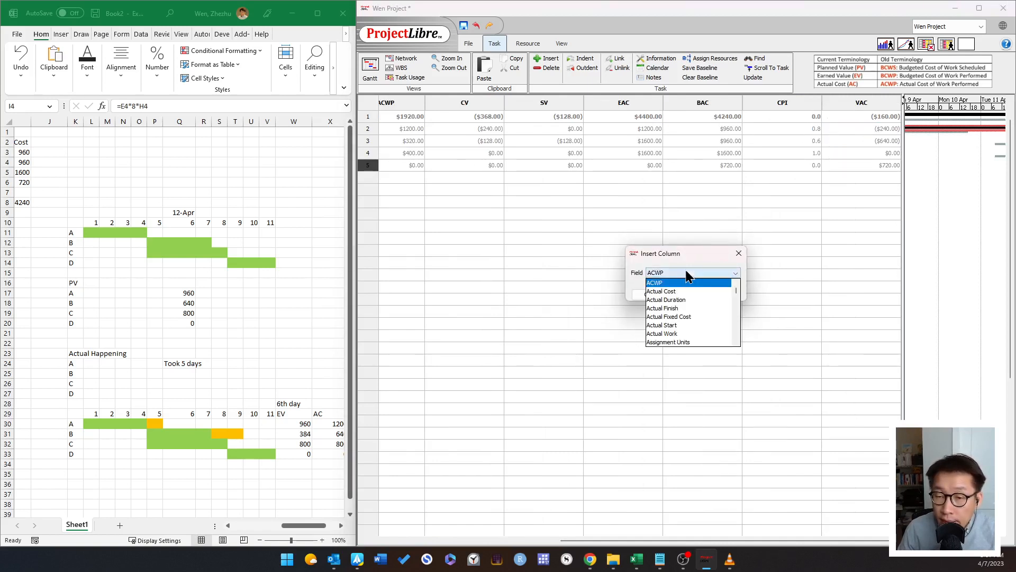
pyautogui.scroll(-10, 691, 336)
pyautogui.scroll(-10, 691, 337)
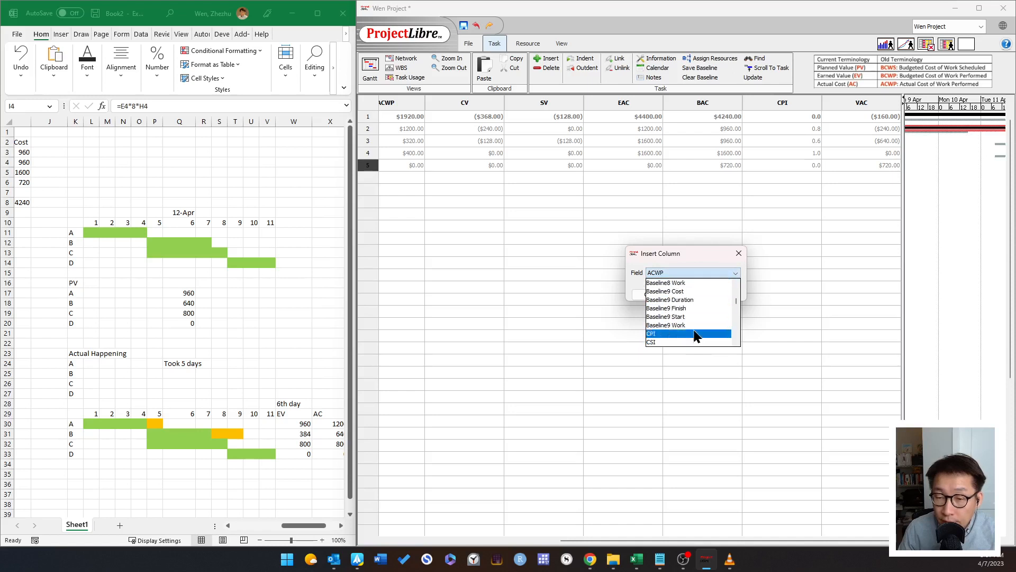
pyautogui.scroll(-10, 707, 313)
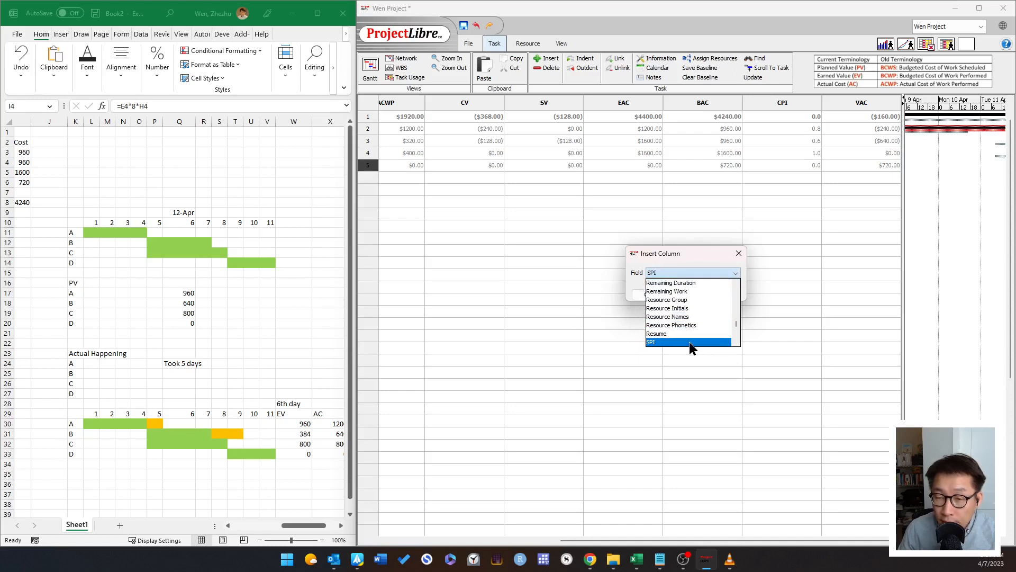
pyautogui.click(692, 342)
pyautogui.click(653, 295)
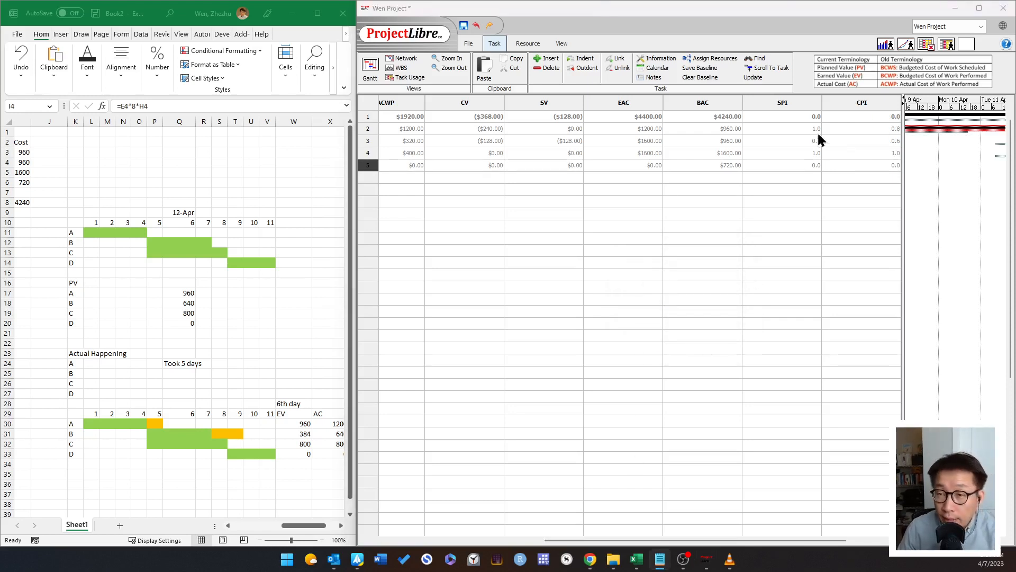
# Step: Insert a TCPI column before the SPI column and narrow it
pyautogui.rightClick(818, 104)
pyautogui.click(843, 120)
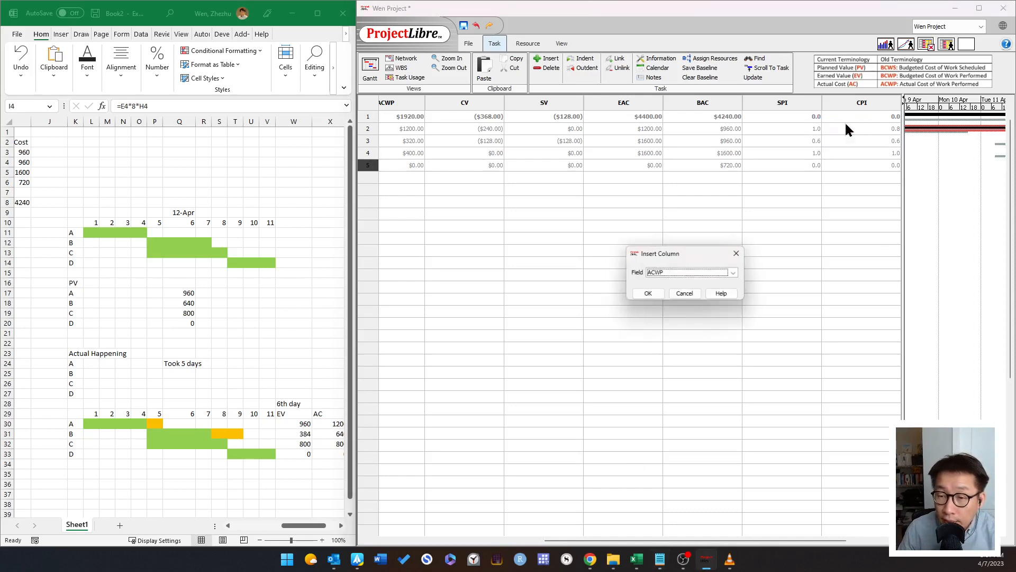
pyautogui.click(657, 297)
pyautogui.moveTo(682, 541); pyautogui.dragTo(783, 541)
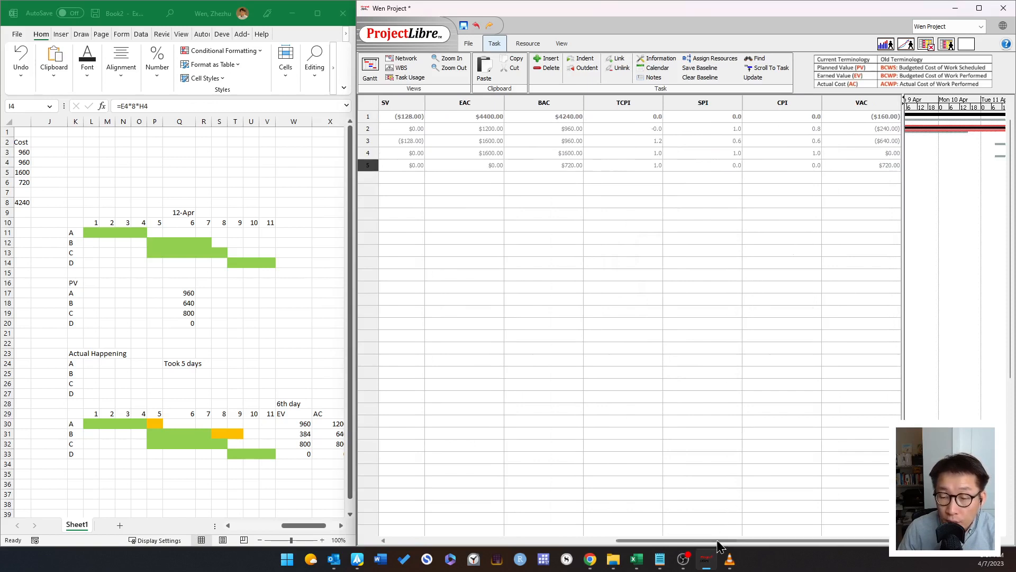
pyautogui.moveTo(717, 540); pyautogui.dragTo(729, 541)
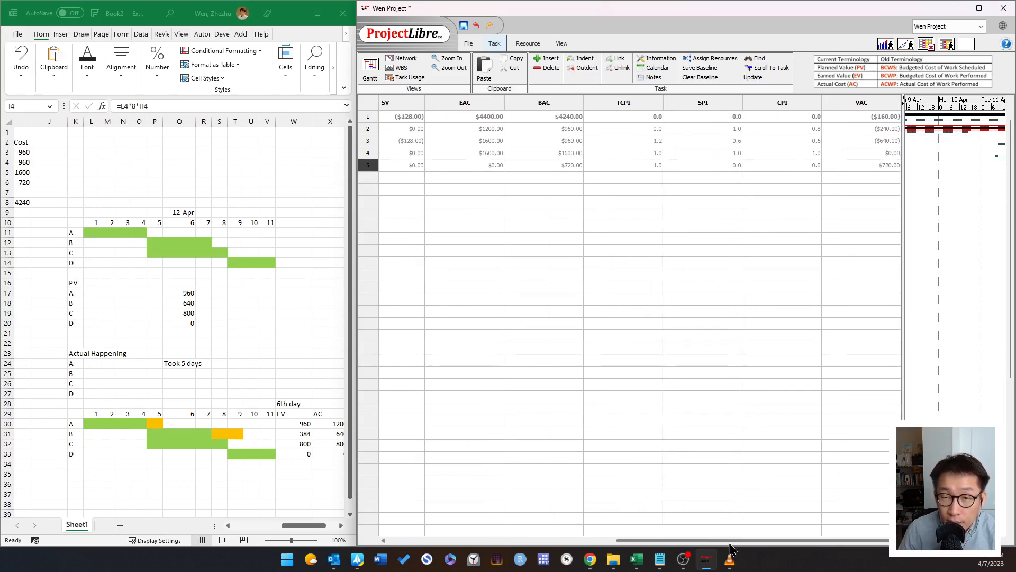
pyautogui.moveTo(665, 102); pyautogui.dragTo(695, 106)
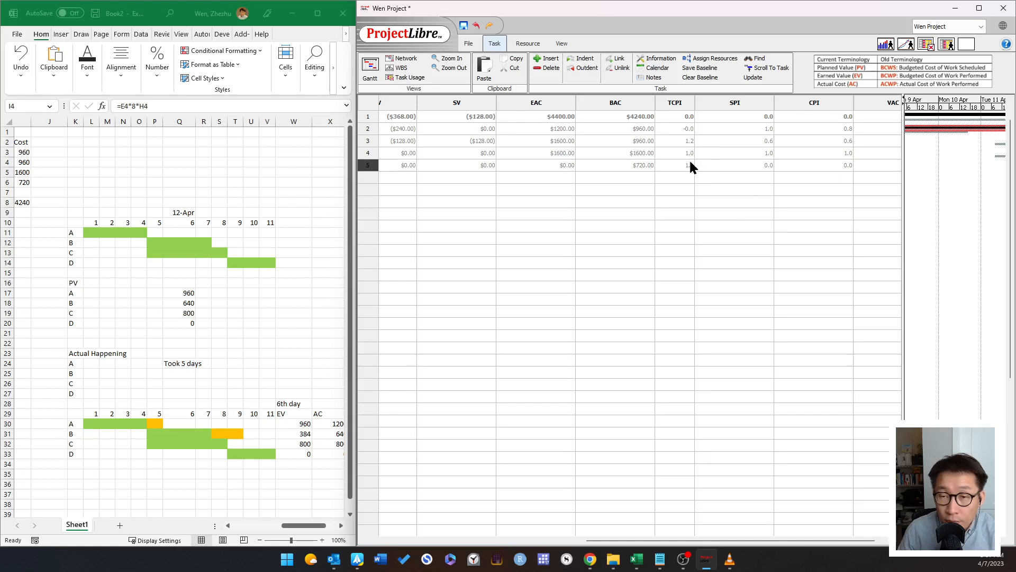
# Step: Narrow the SV column and examine the earned value figures and indices for tasks A and B
pyautogui.click(370, 128)
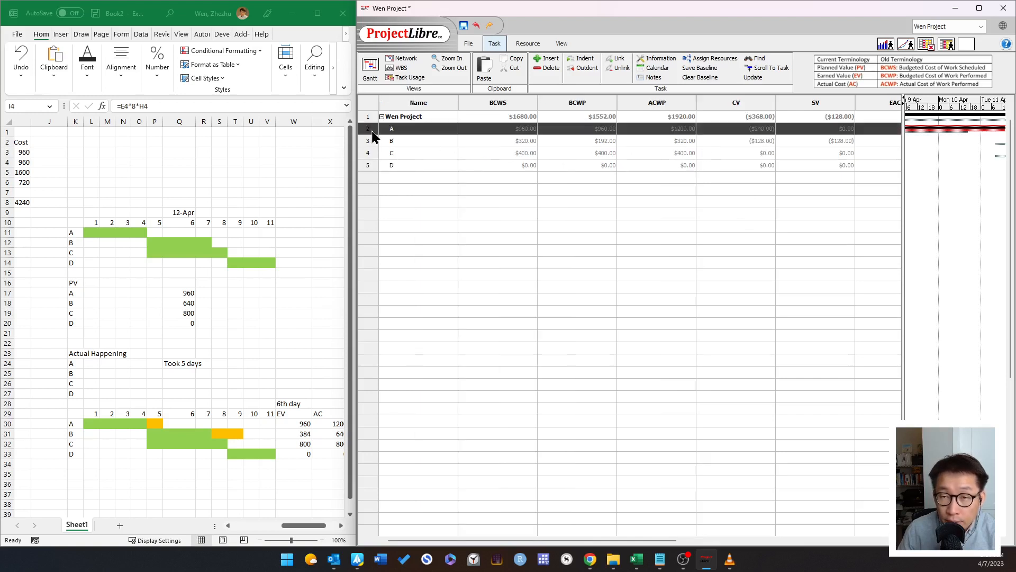
pyautogui.moveTo(852, 98); pyautogui.dragTo(825, 105)
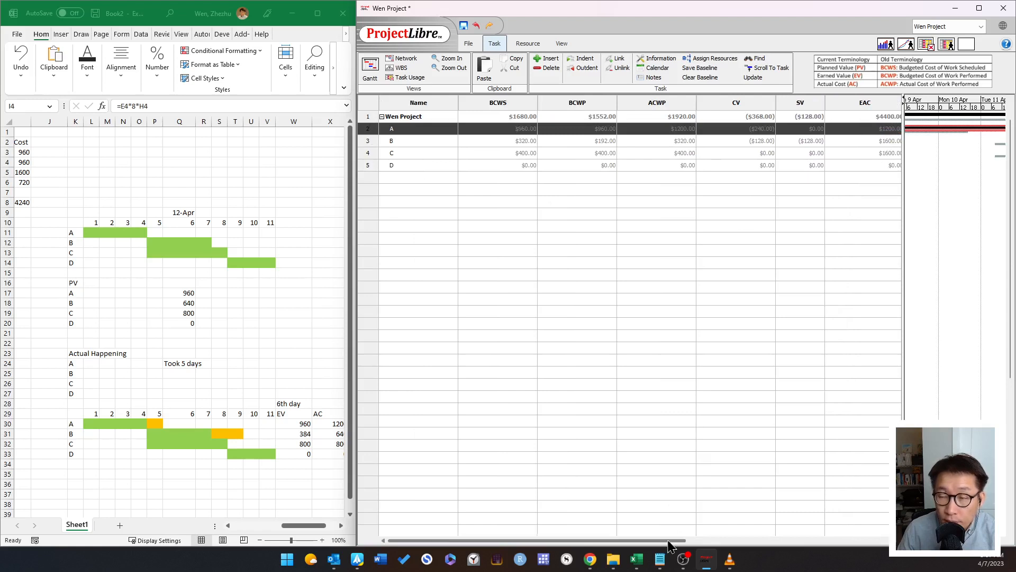
pyautogui.moveTo(668, 538); pyautogui.dragTo(796, 539)
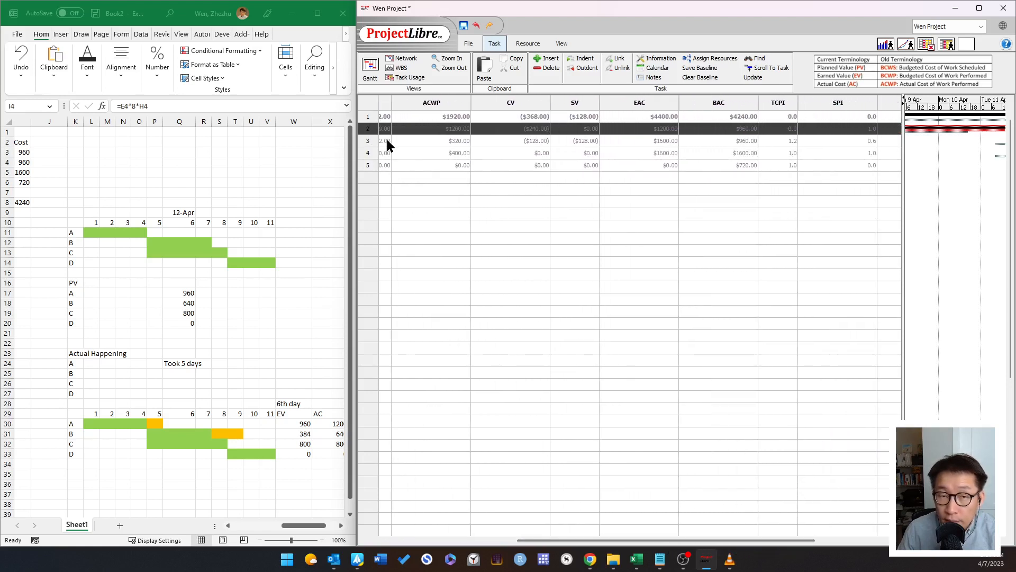
pyautogui.click(366, 141)
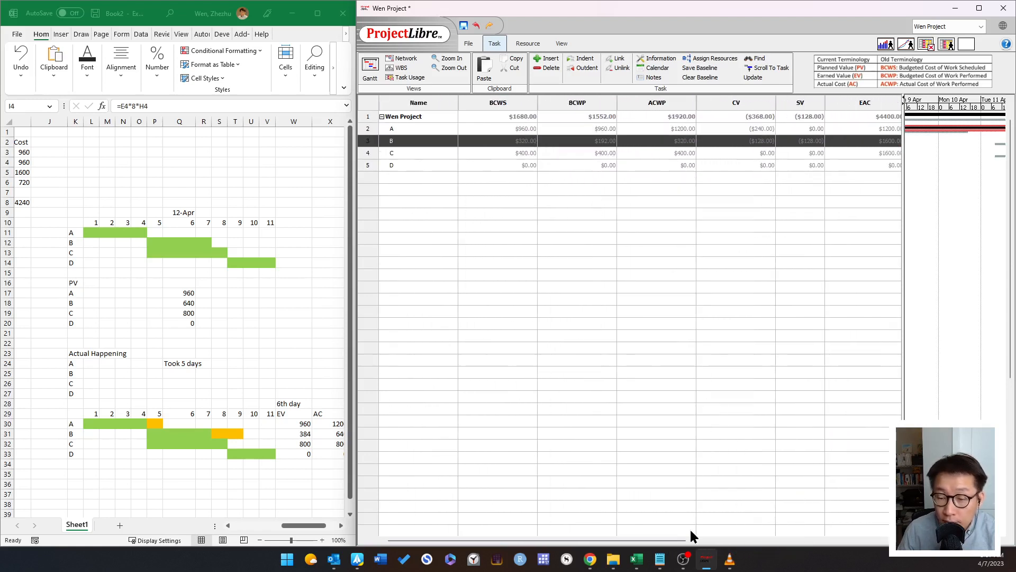
pyautogui.moveTo(683, 539); pyautogui.dragTo(828, 540)
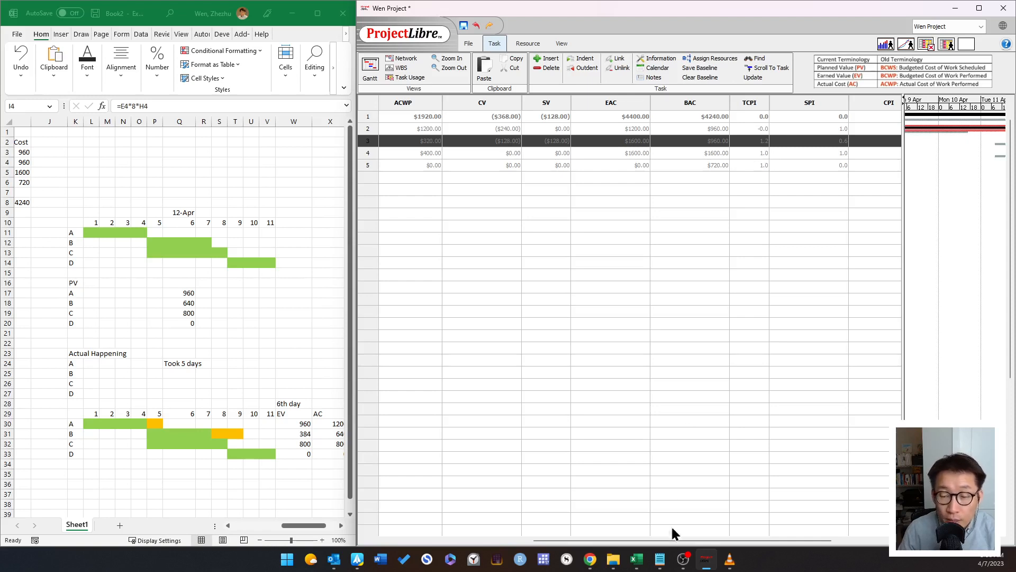
pyautogui.moveTo(674, 540); pyautogui.dragTo(529, 540)
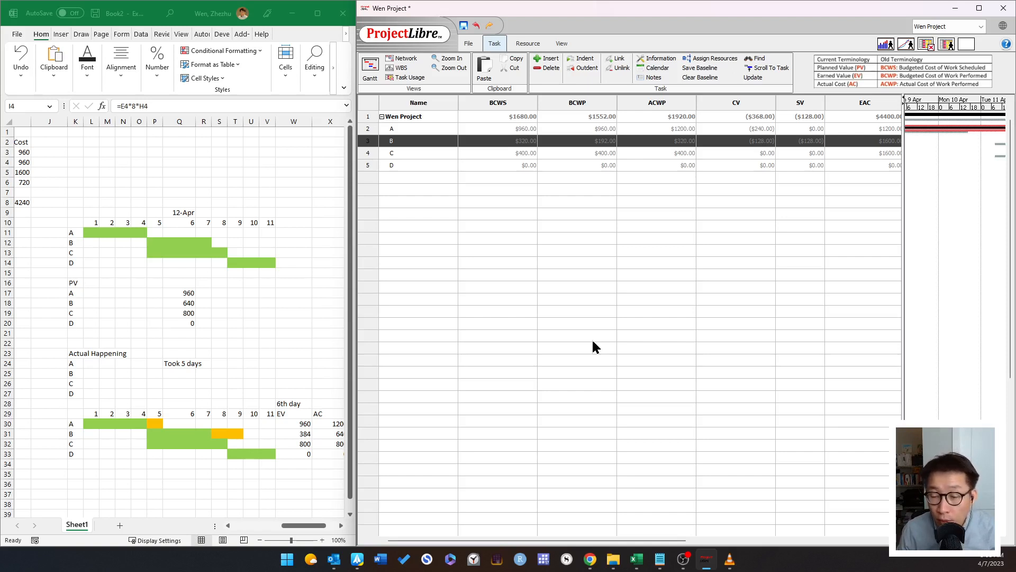
# Step: Enlarge the Gantt chart area beside the table and examine the task bars from 11 to 17 April
pyautogui.moveTo(903, 468); pyautogui.dragTo(710, 473)
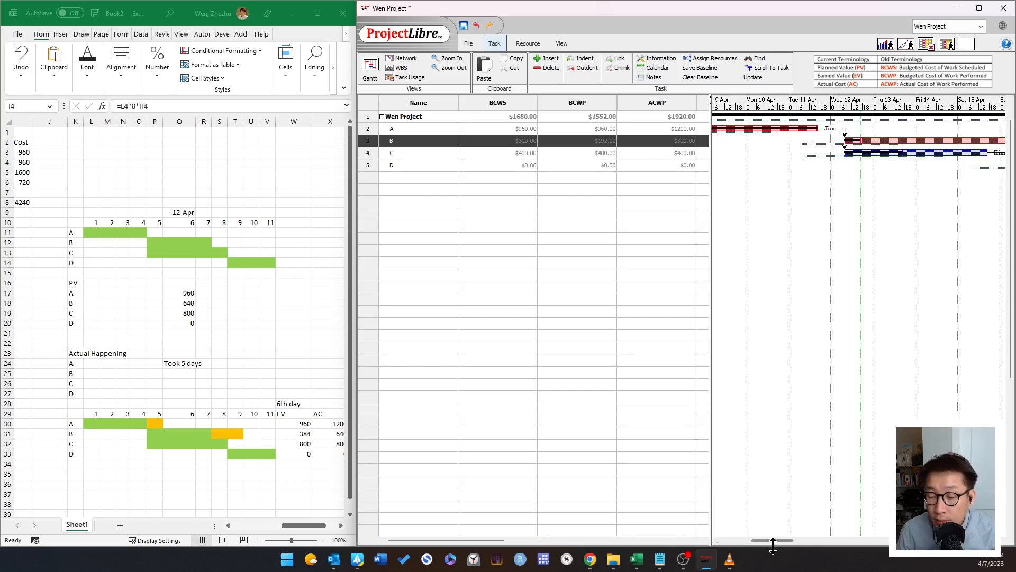
pyautogui.moveTo(777, 540); pyautogui.dragTo(789, 549)
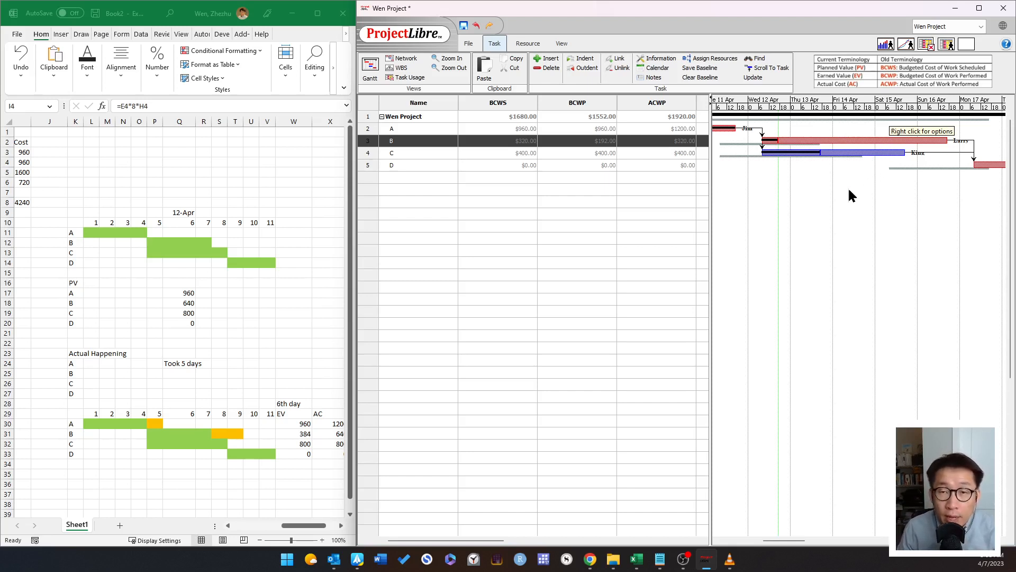
# Step: Open the project's print preview and check its PDF export with the file name Wen Project.pdf, without saving the file
pyautogui.click(469, 45)
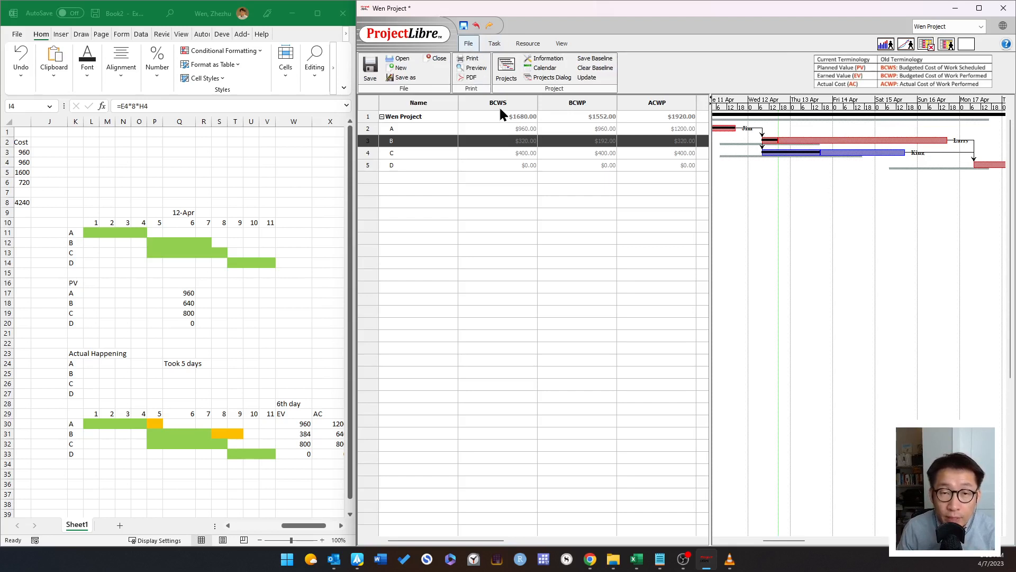
pyautogui.click(474, 68)
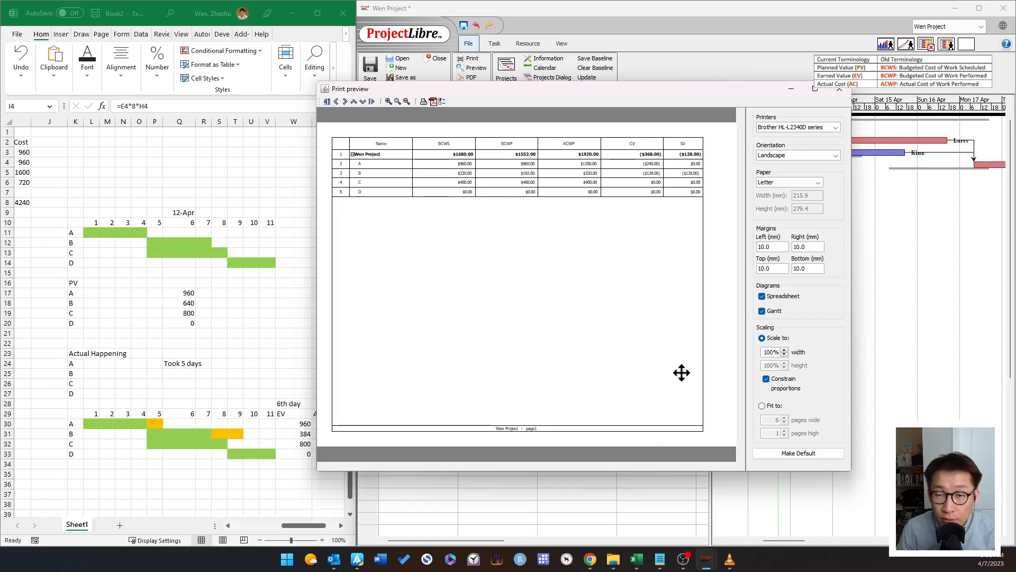
pyautogui.click(432, 102)
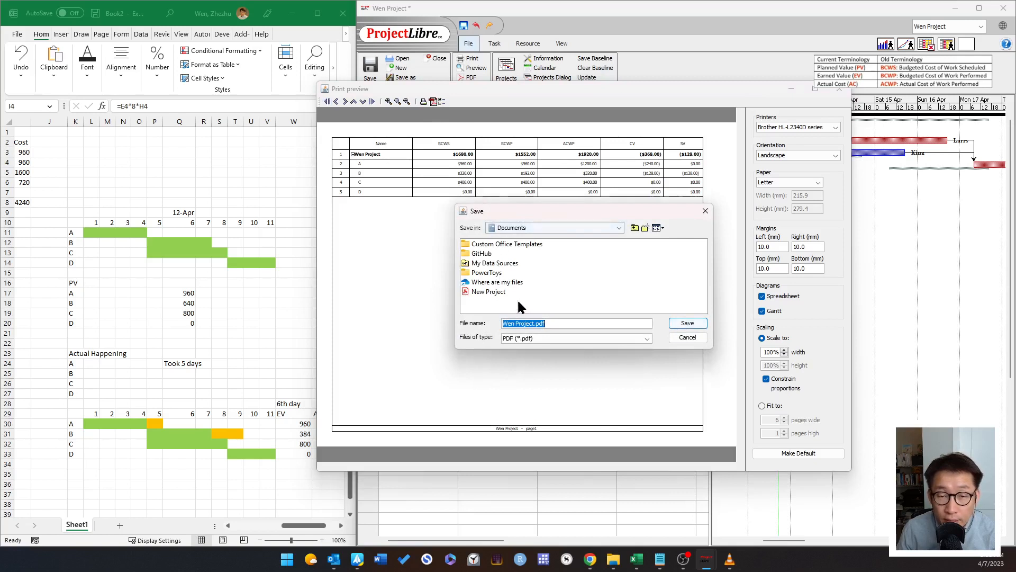
pyautogui.click(698, 338)
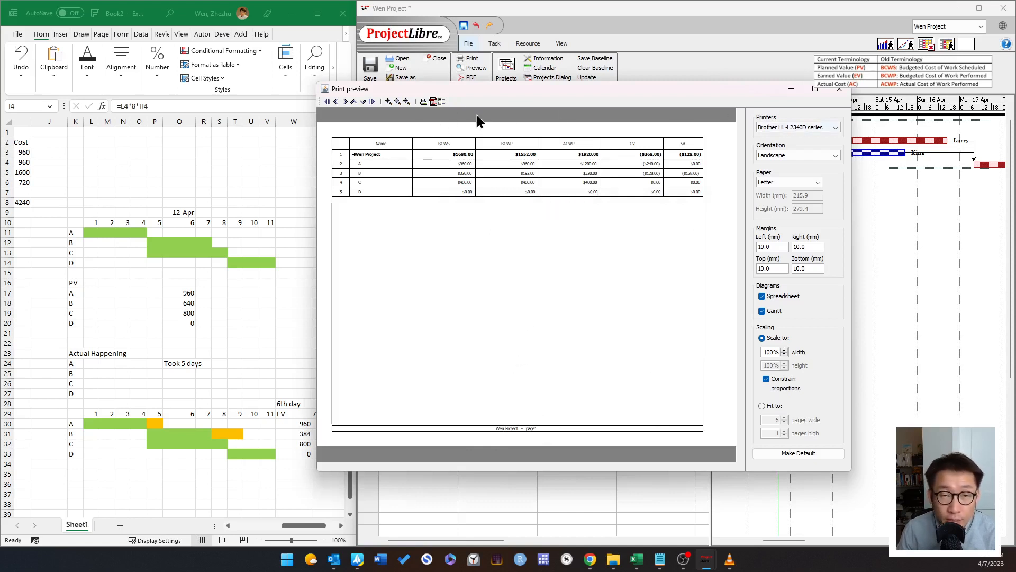
pyautogui.click(433, 101)
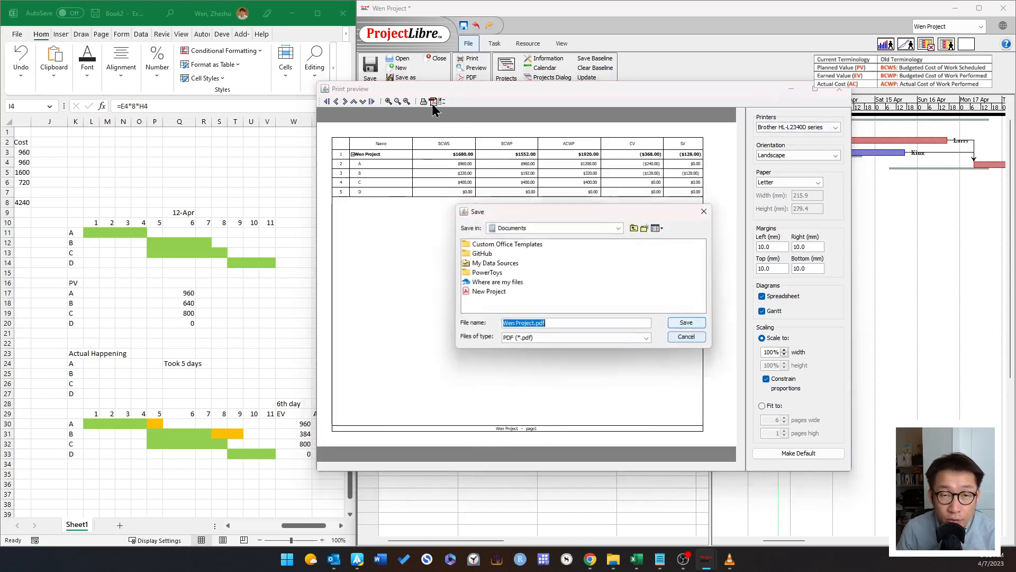
pyautogui.click(688, 339)
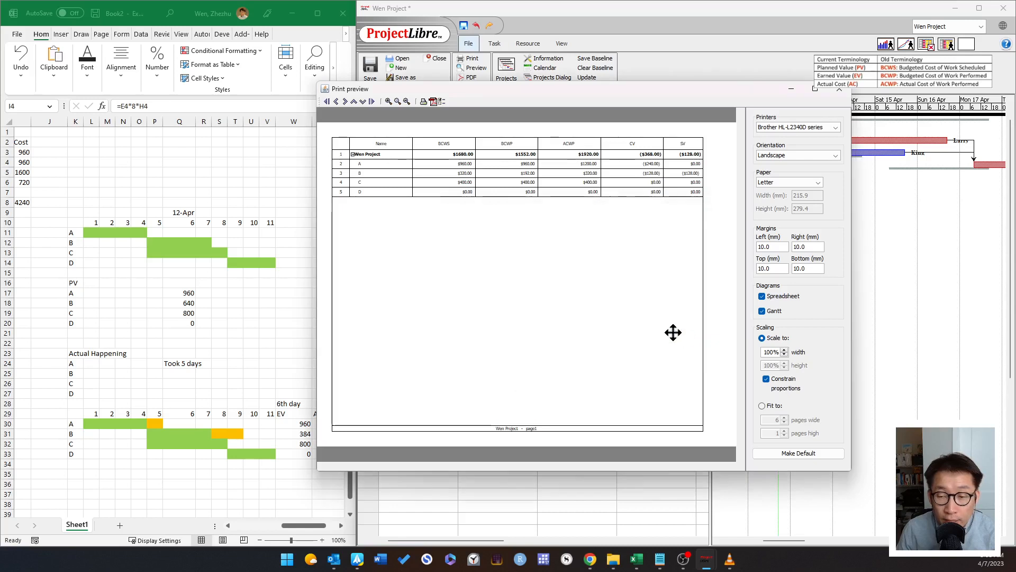
# Step: Page back and forth through the print preview to examine the earned value table and timeline pages, and close the preview
pyautogui.click(345, 101)
pyautogui.click(344, 101)
pyautogui.click(345, 102)
pyautogui.click(344, 101)
pyautogui.click(344, 101)
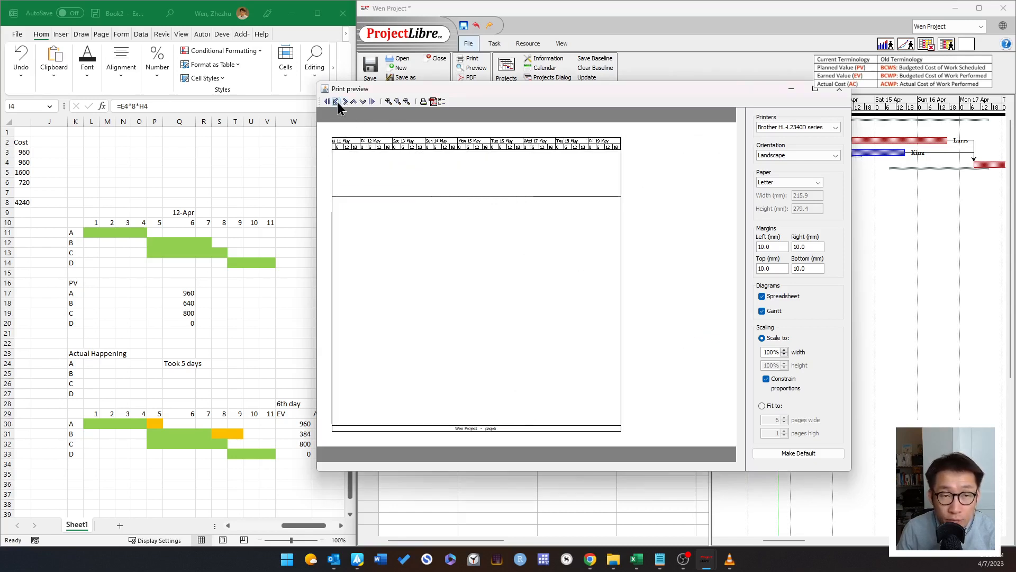
pyautogui.click(336, 102)
pyautogui.click(336, 101)
pyautogui.click(336, 102)
pyautogui.click(337, 102)
pyautogui.click(337, 102)
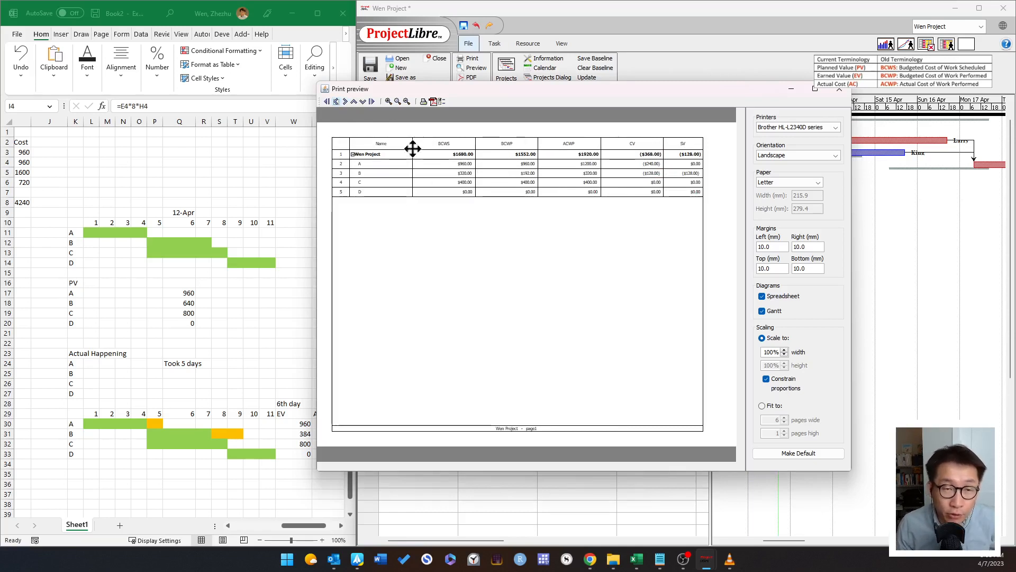
pyautogui.click(345, 101)
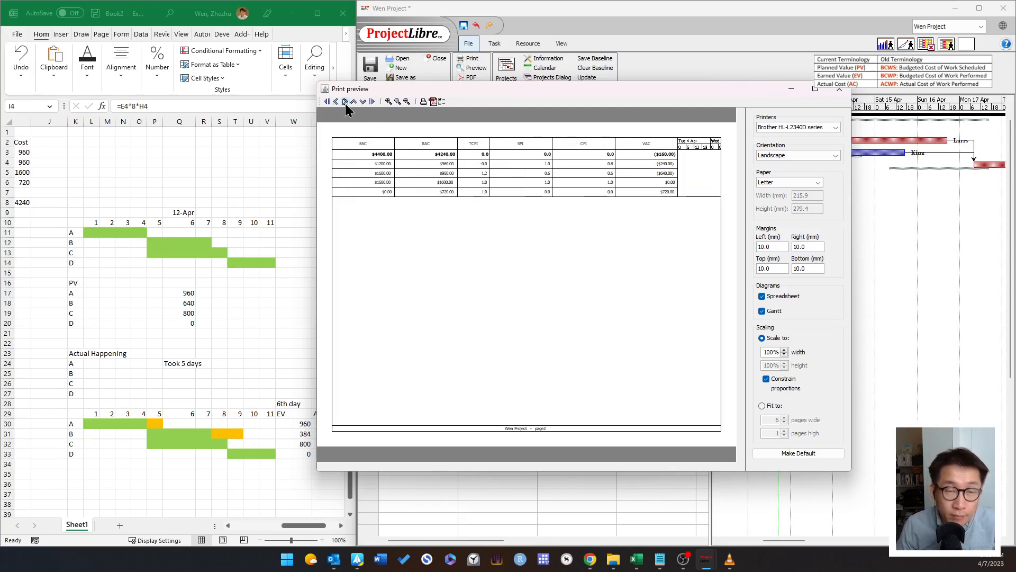
pyautogui.click(345, 102)
pyautogui.click(336, 102)
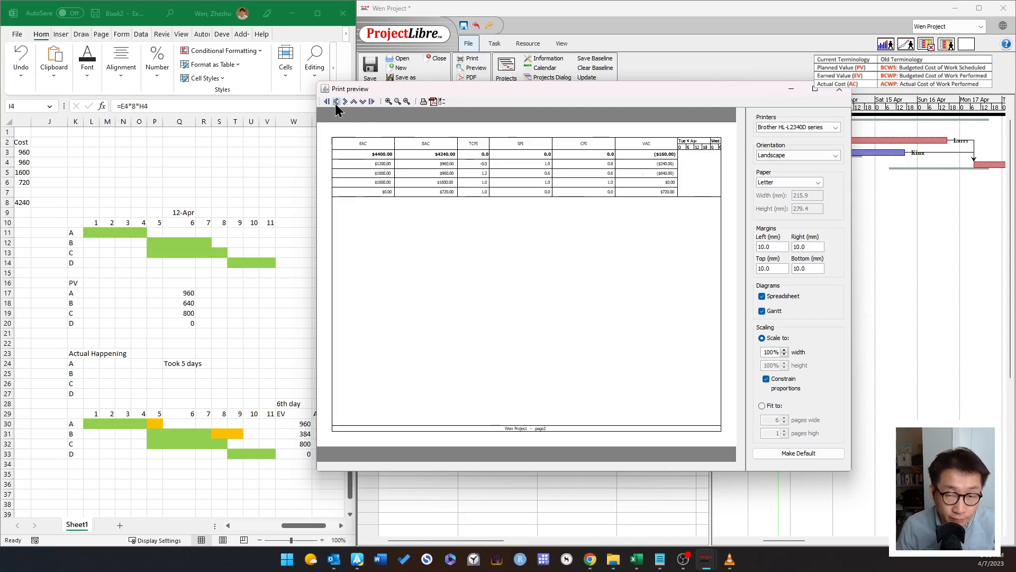
pyautogui.click(336, 102)
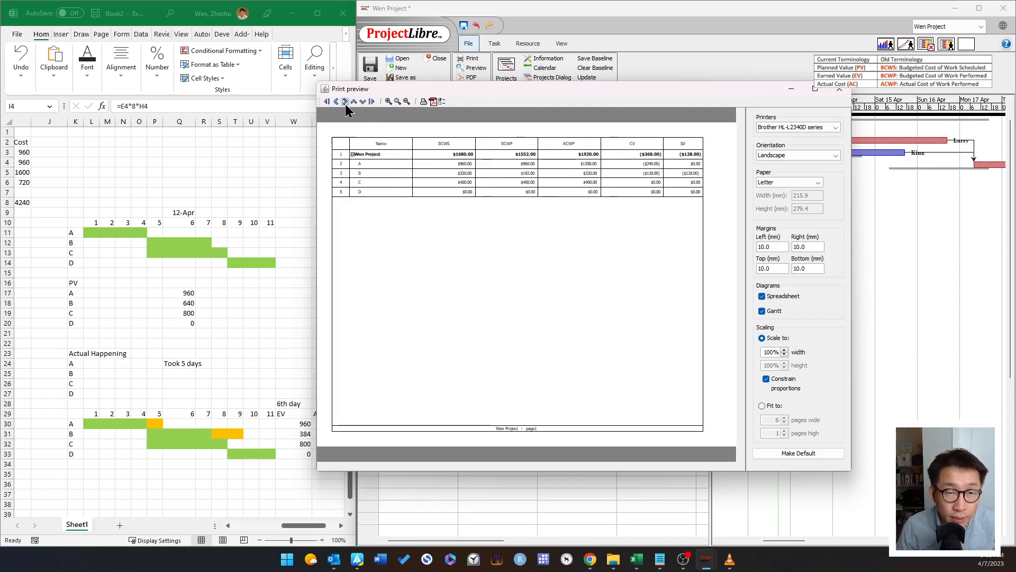
pyautogui.click(345, 102)
pyautogui.click(345, 102)
pyautogui.click(345, 101)
pyautogui.click(345, 102)
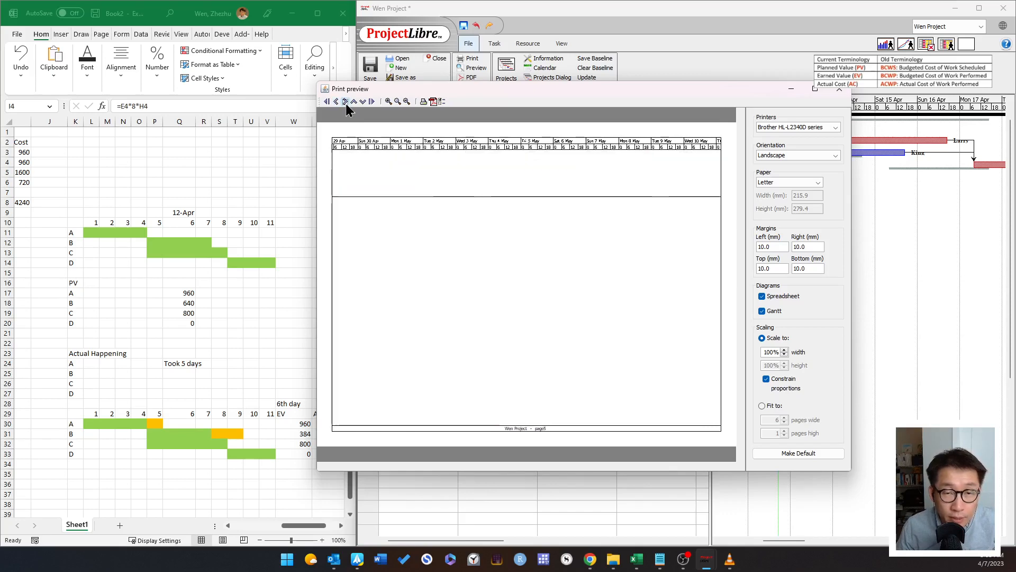
pyautogui.click(336, 102)
pyautogui.click(337, 102)
pyautogui.click(336, 102)
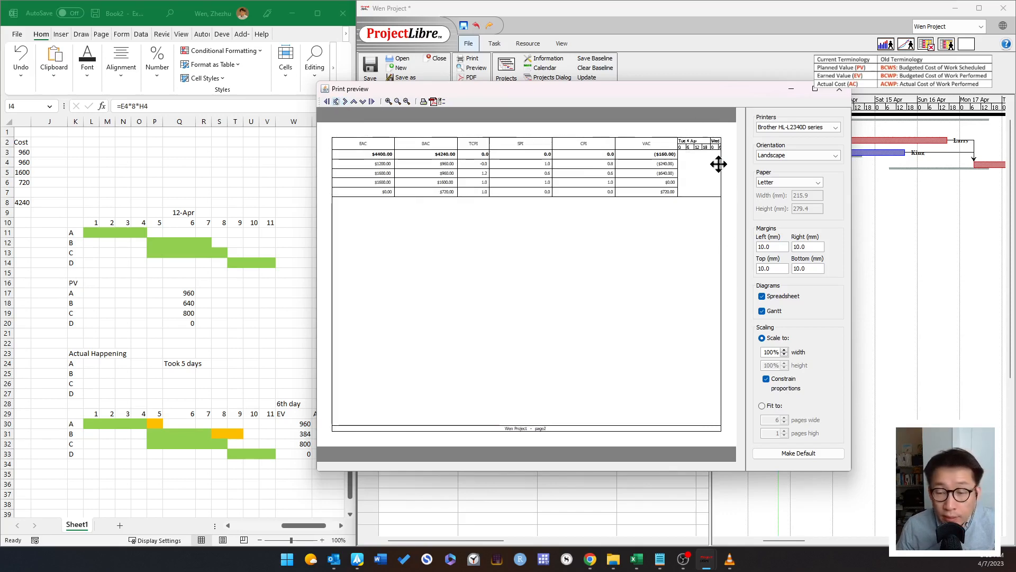
pyautogui.click(839, 92)
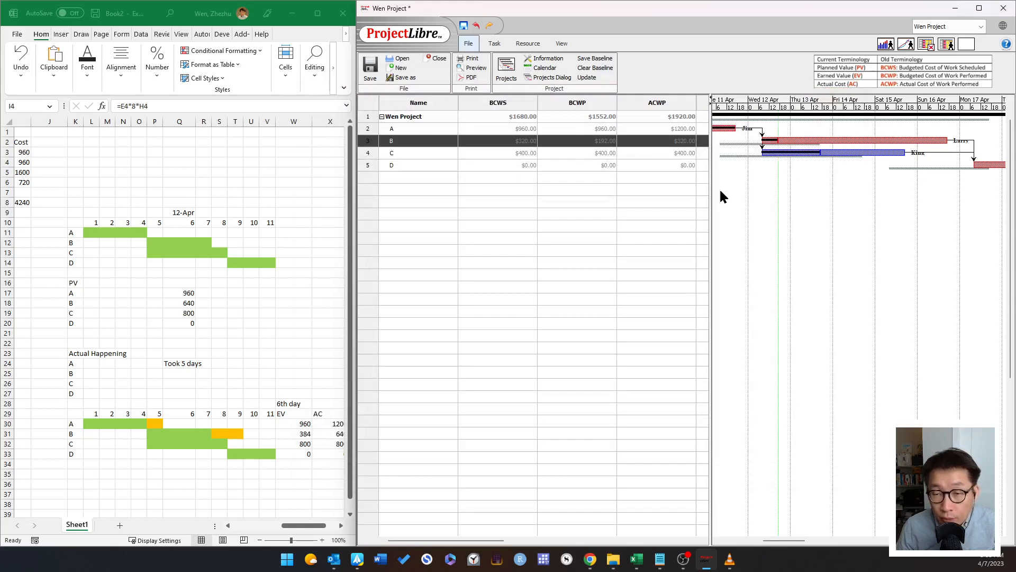
# Step: Widen the table area to include the CV column and maximize the project window
pyautogui.moveTo(711, 192); pyautogui.dragTo(778, 205)
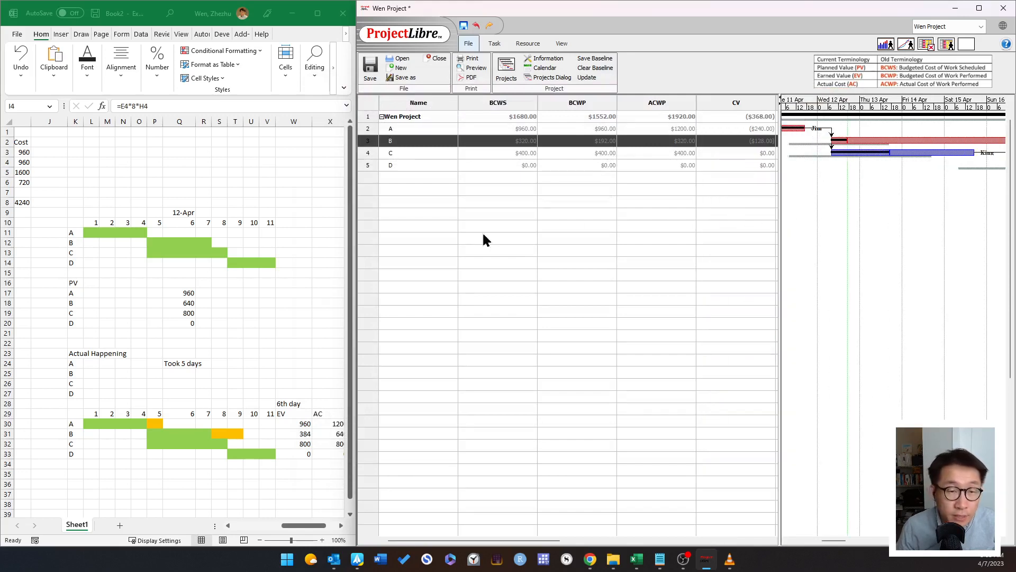
pyautogui.click(980, 8)
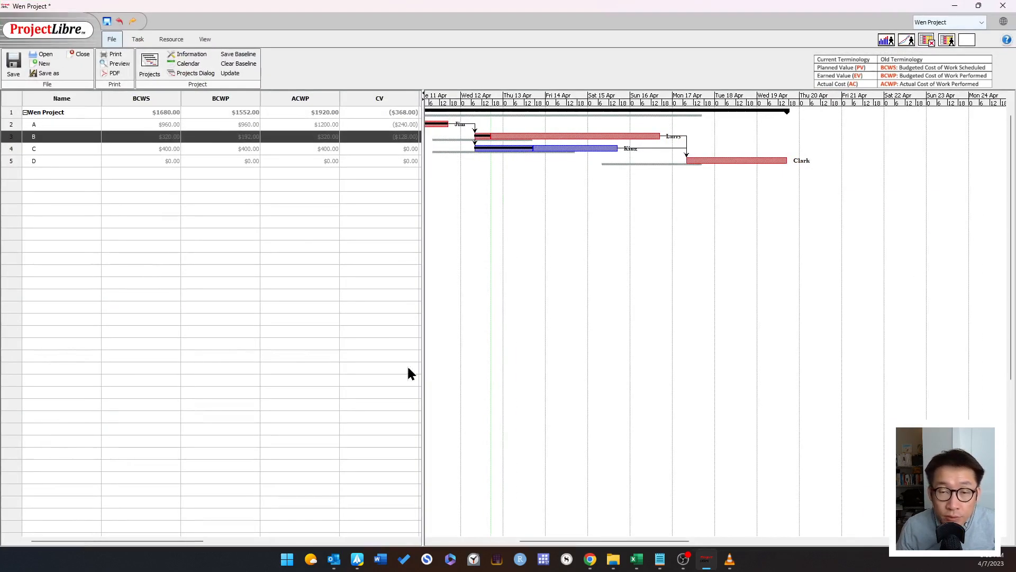